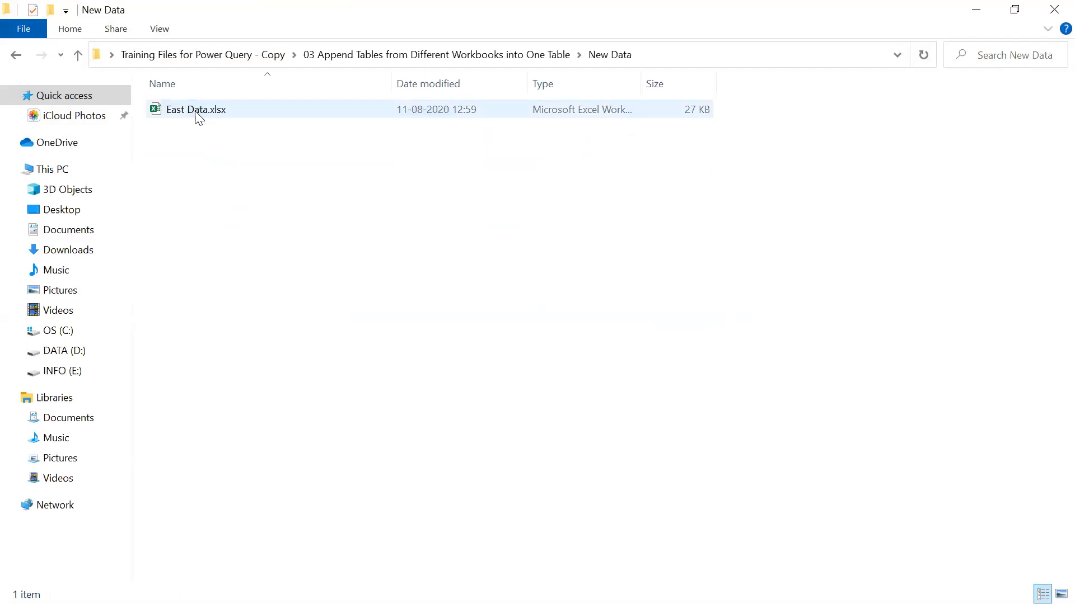
# Step: Look through the workbooks in the 03 Append Tables from Different Workbooks into One Table folder, view East Data.xlsx, and close both windows
pyautogui.click(79, 56)
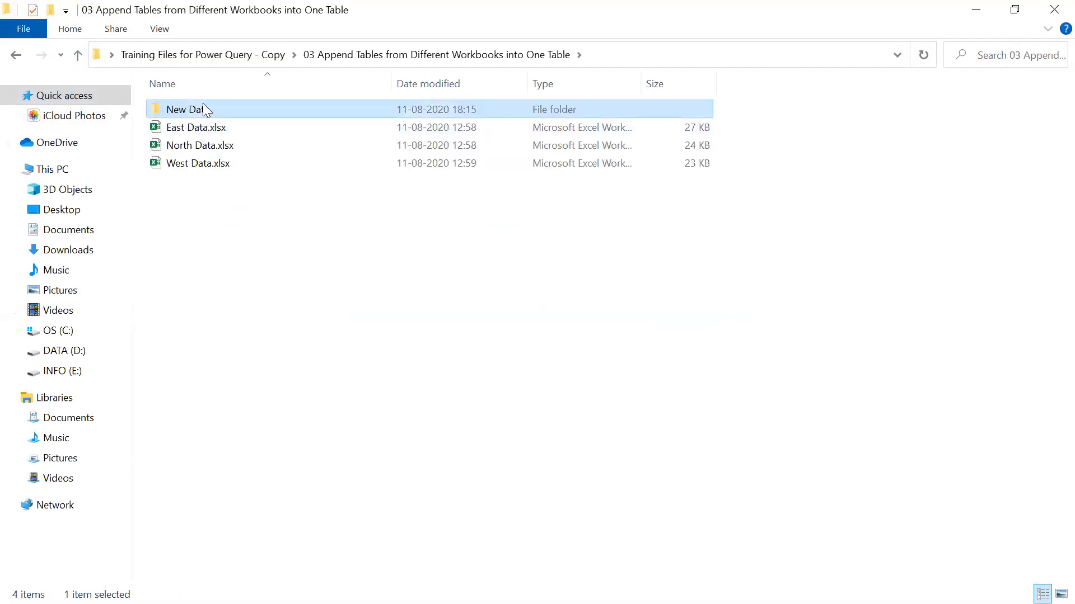
pyautogui.click(202, 144)
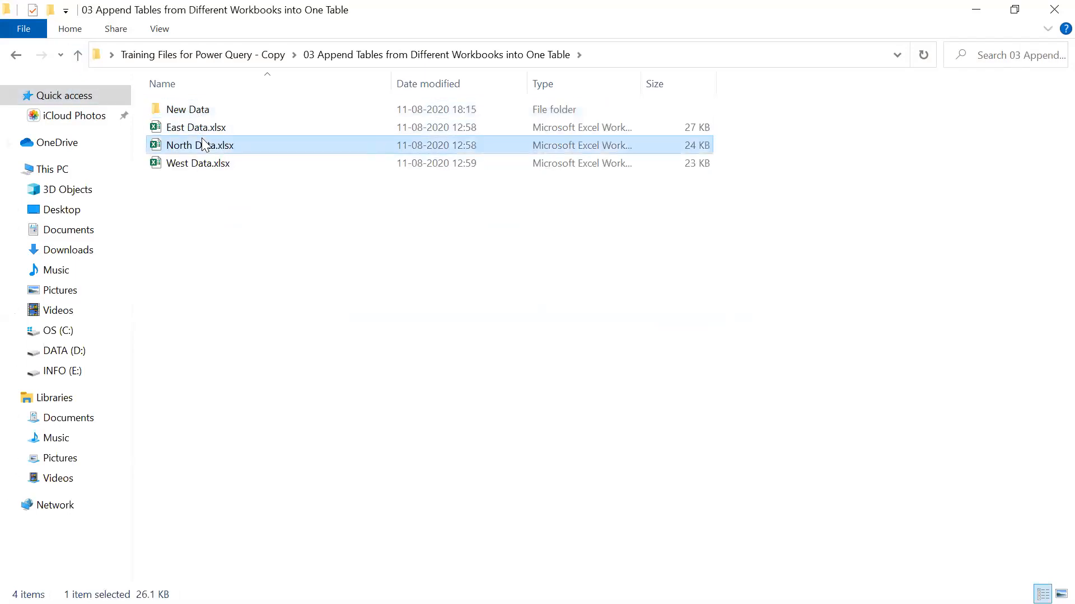
pyautogui.click(204, 169)
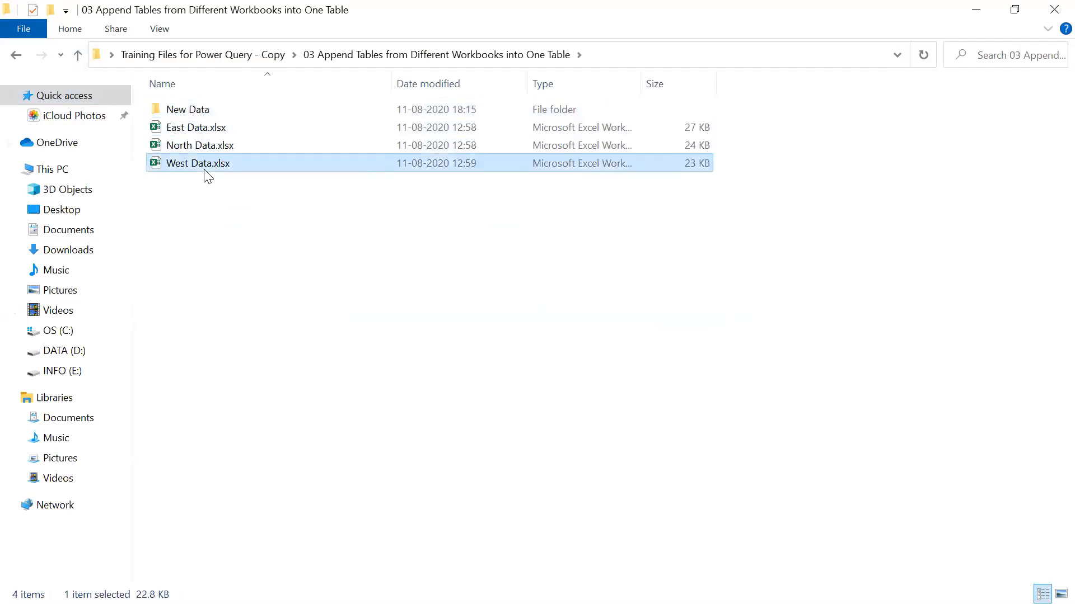
pyautogui.click(195, 132)
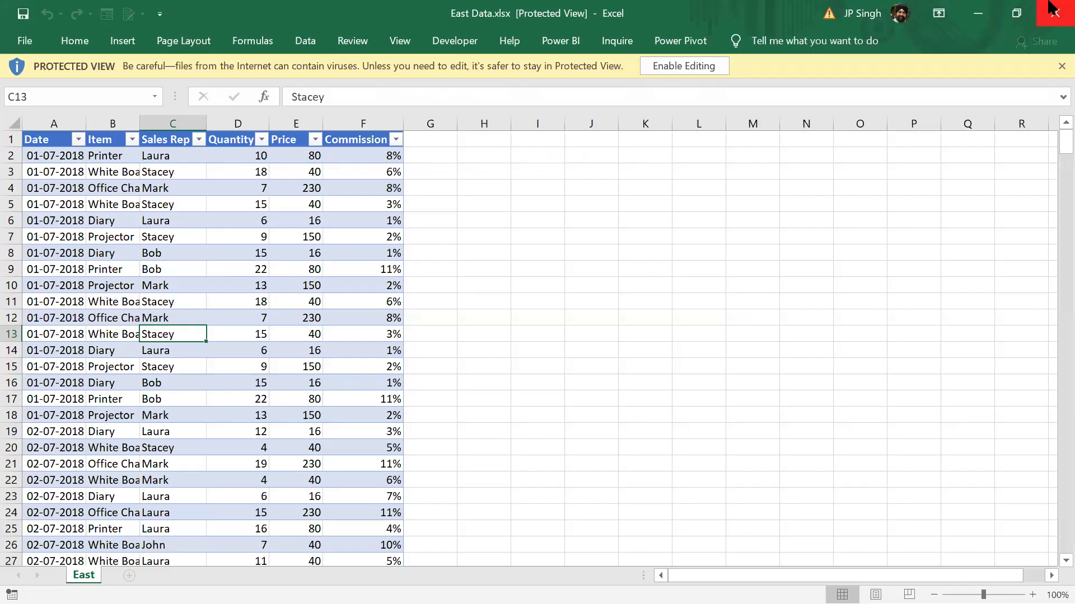
pyautogui.click(1051, 16)
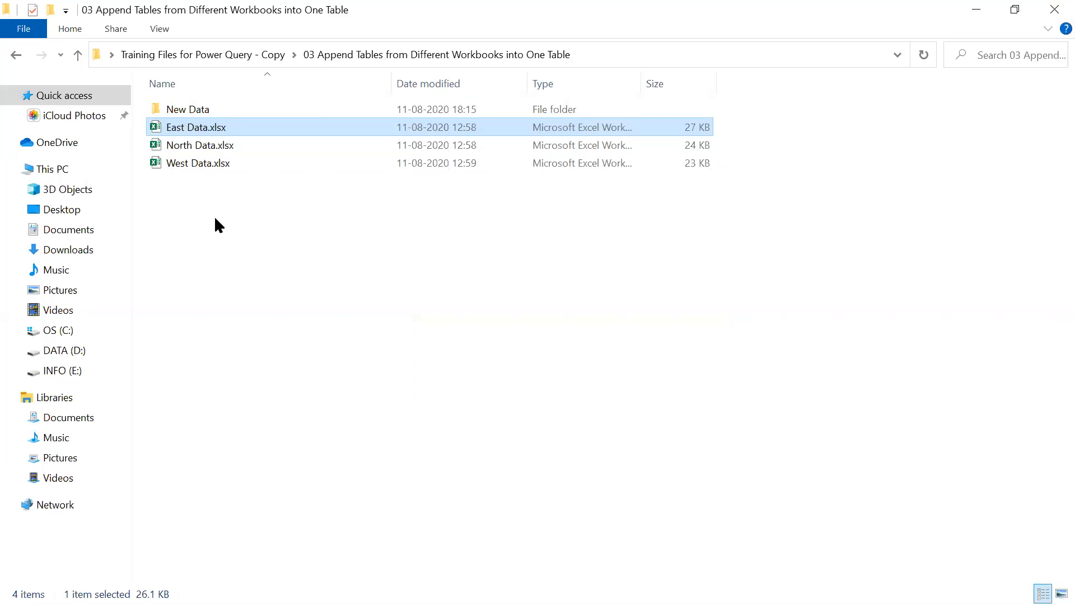
pyautogui.click(1054, 10)
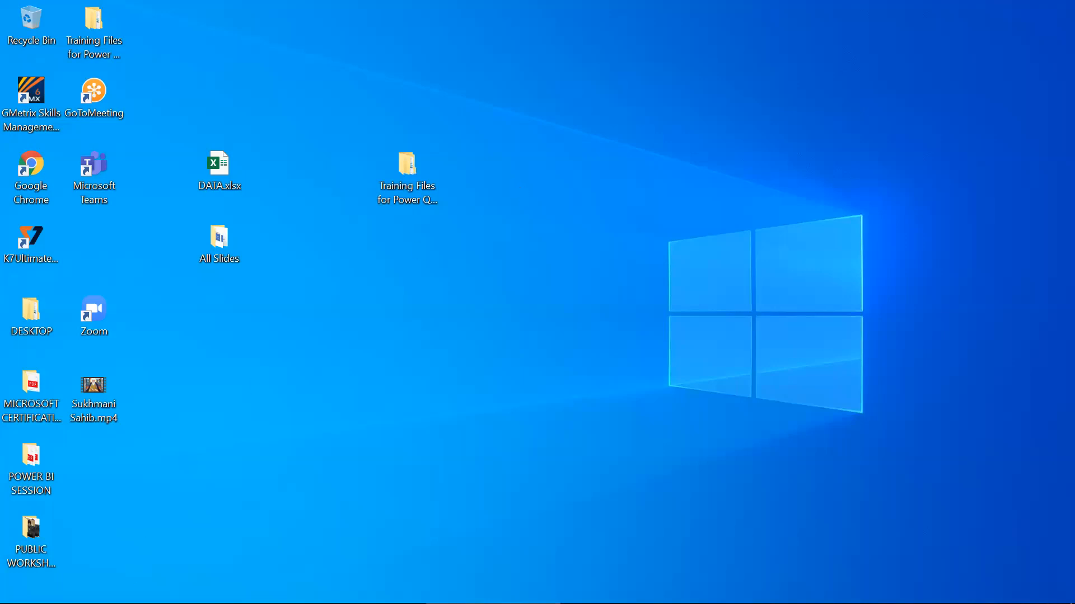
# Step: Launch Power BI Desktop and dismiss its start screen to reach a blank report
pyautogui.moveTo(358, 603)
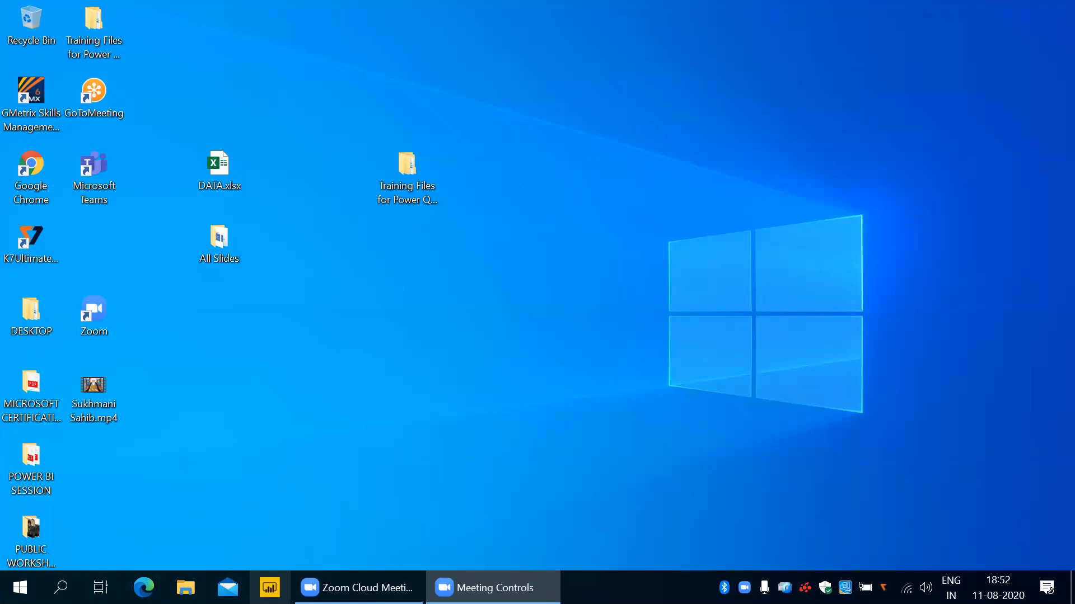
pyautogui.click(269, 588)
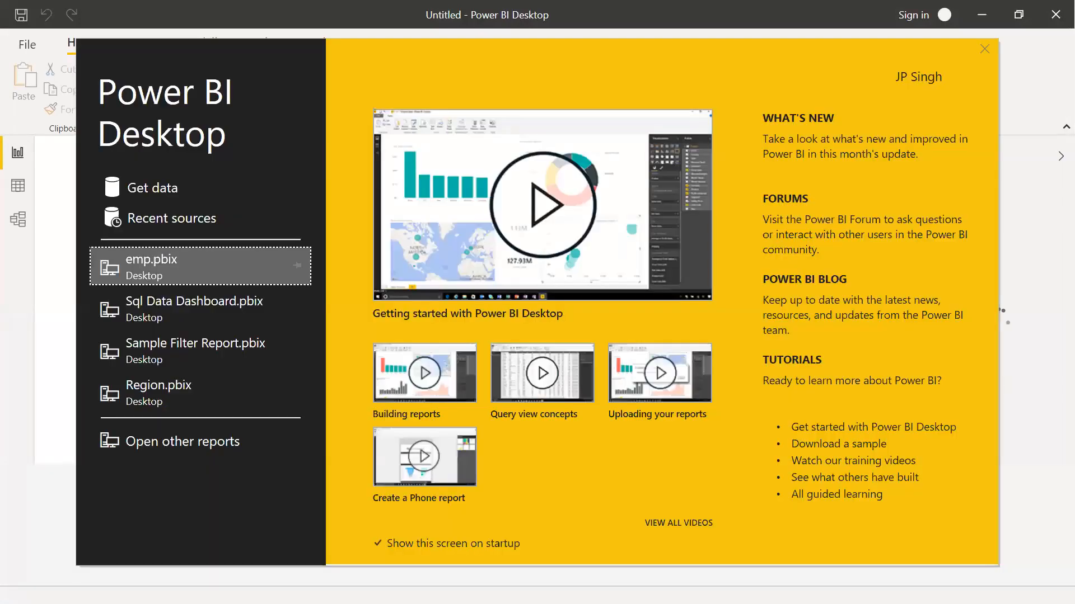
pyautogui.click(983, 48)
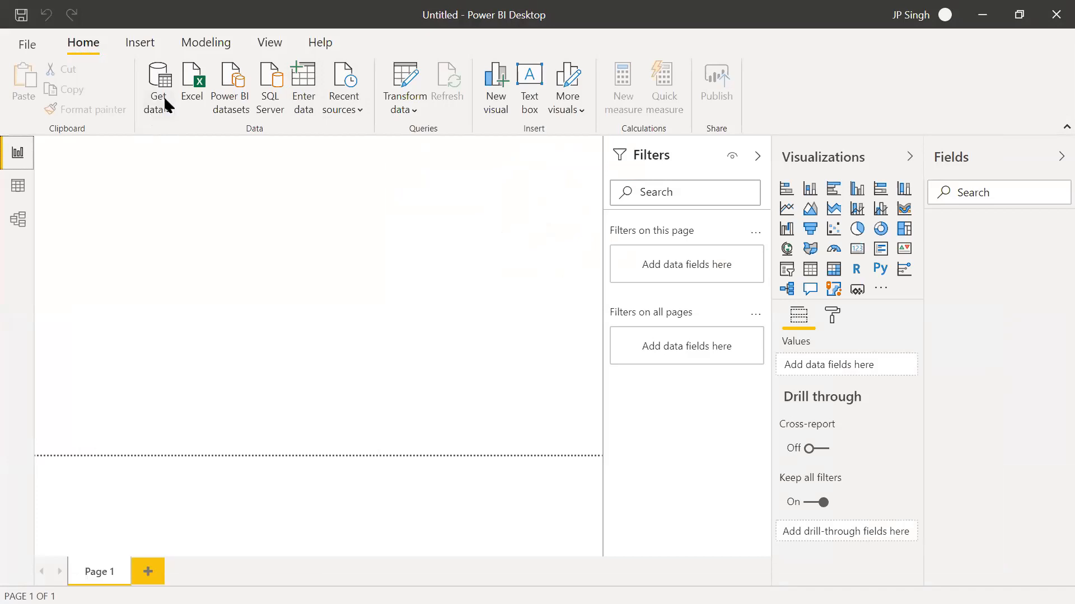
# Step: Load the North_Data table from North Data.xlsx in the 03 Append Tables from Different Workbooks folder as an Excel source
pyautogui.click(158, 109)
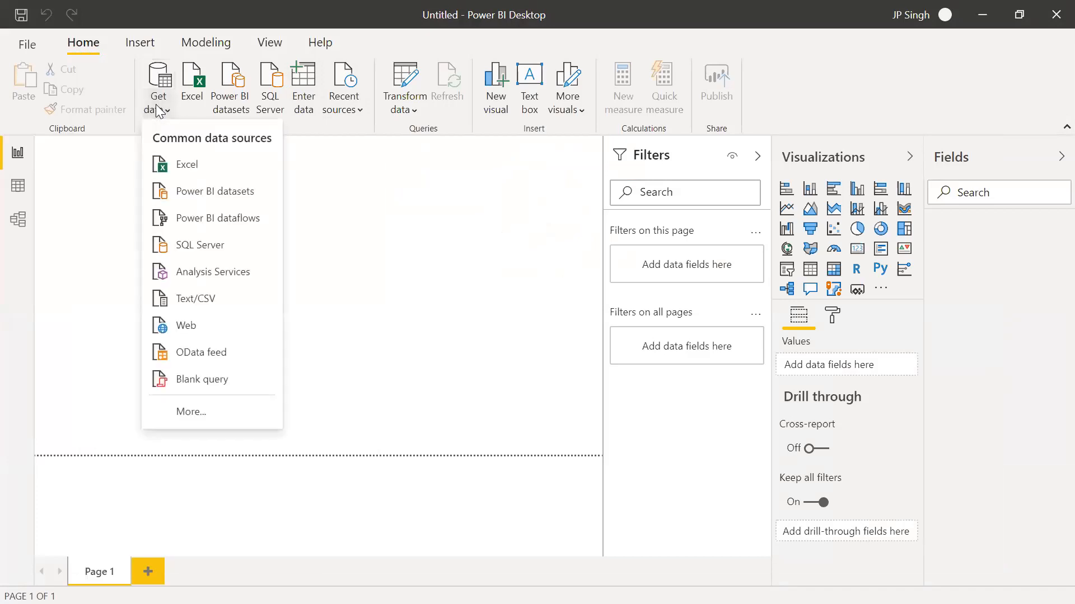
pyautogui.click(168, 165)
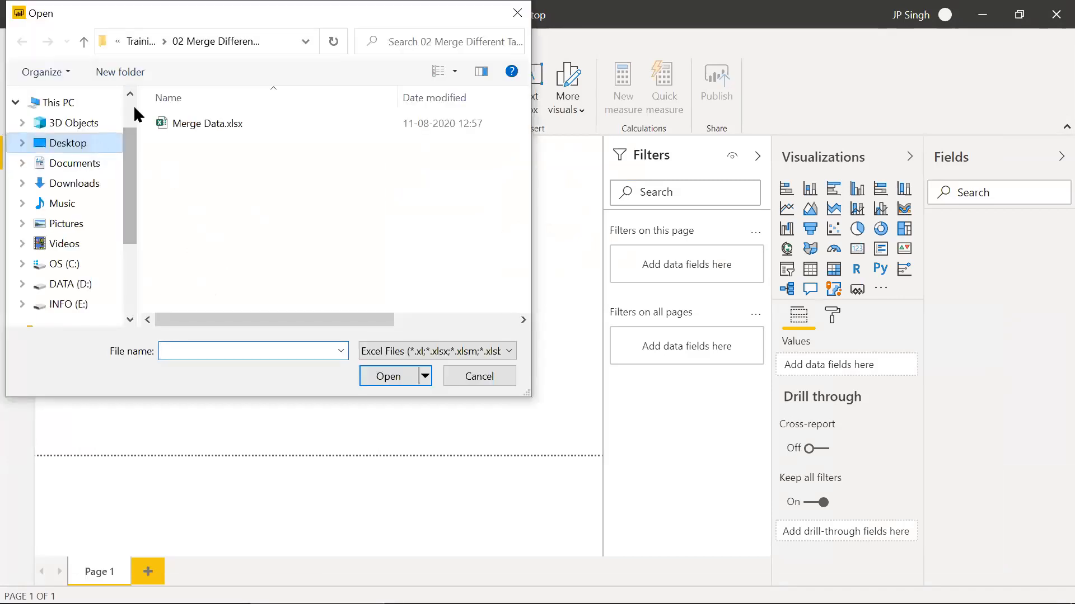
pyautogui.click(87, 41)
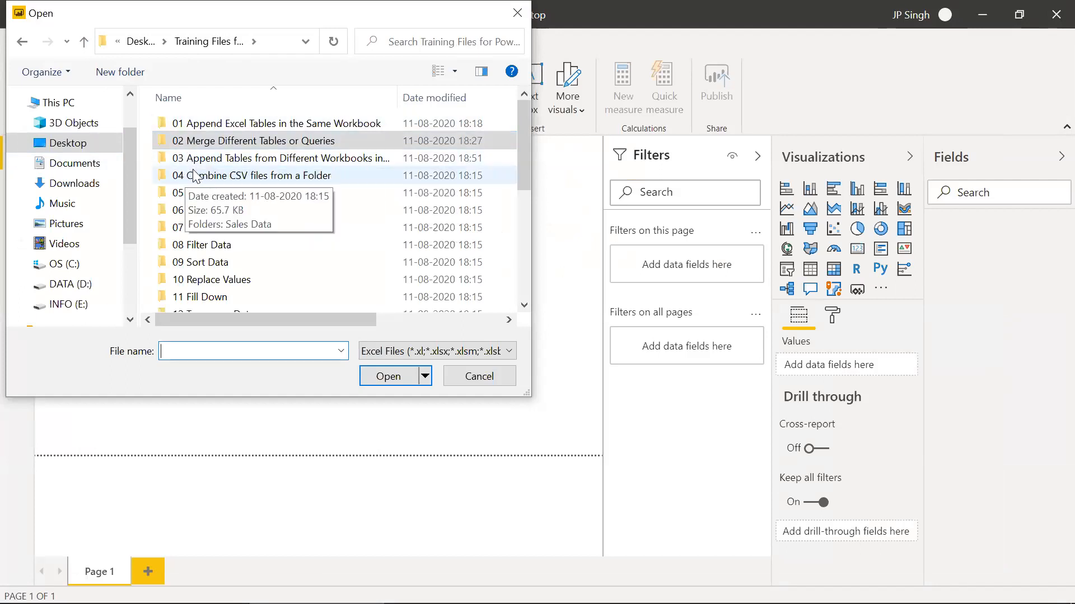
pyautogui.click(212, 161)
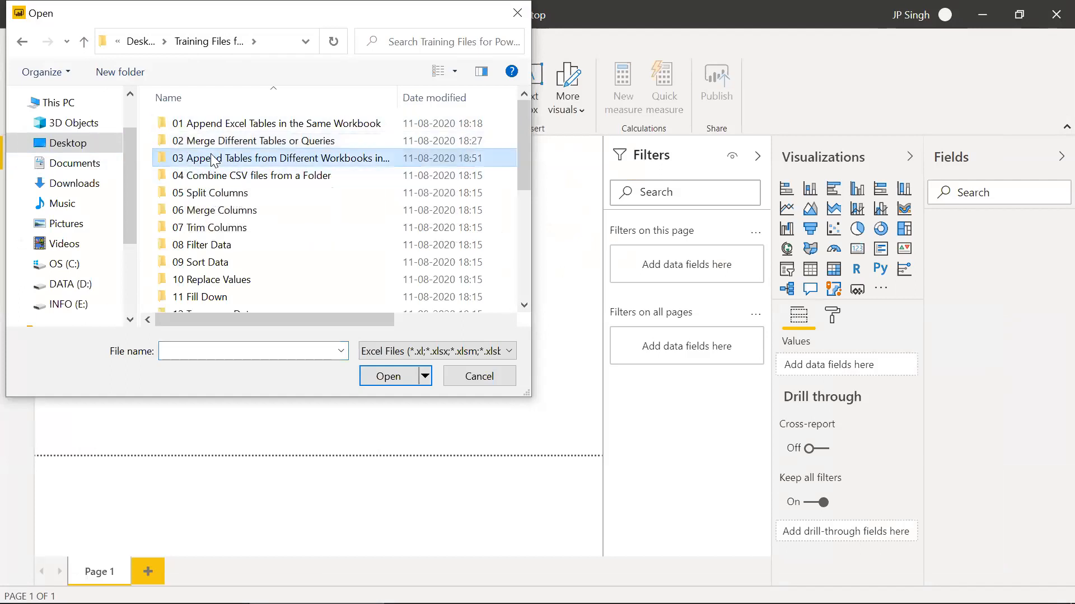
pyautogui.doubleClick(212, 159)
pyautogui.doubleClick(214, 158)
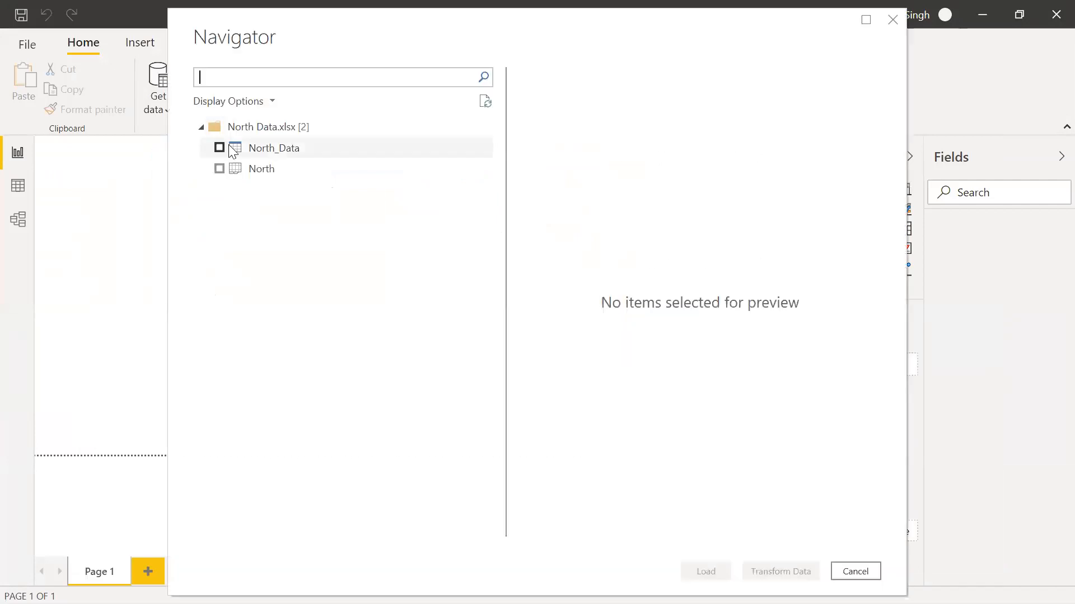
pyautogui.click(219, 147)
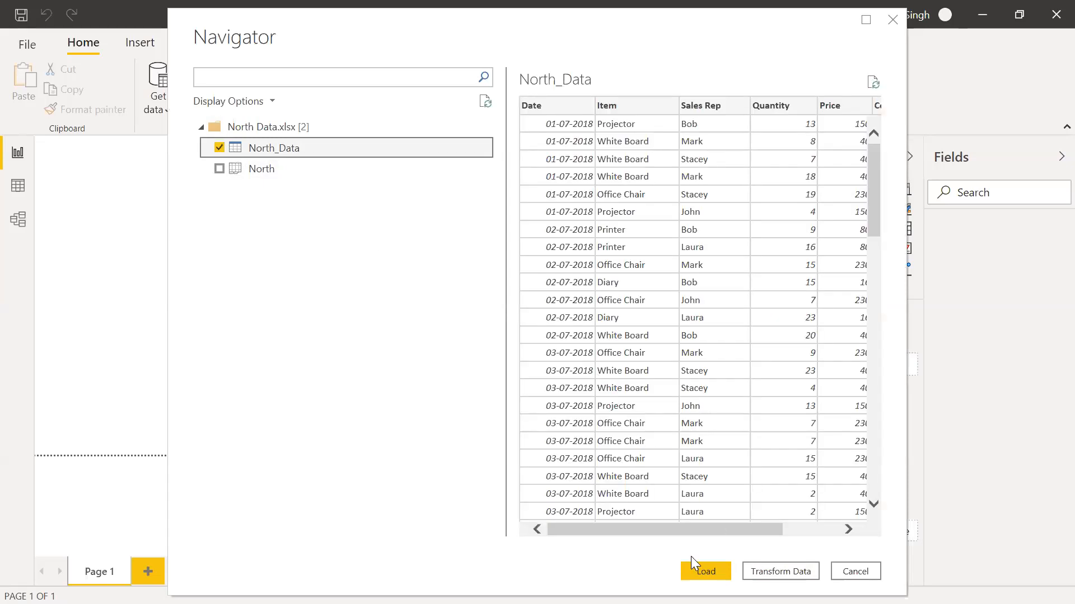
pyautogui.click(700, 571)
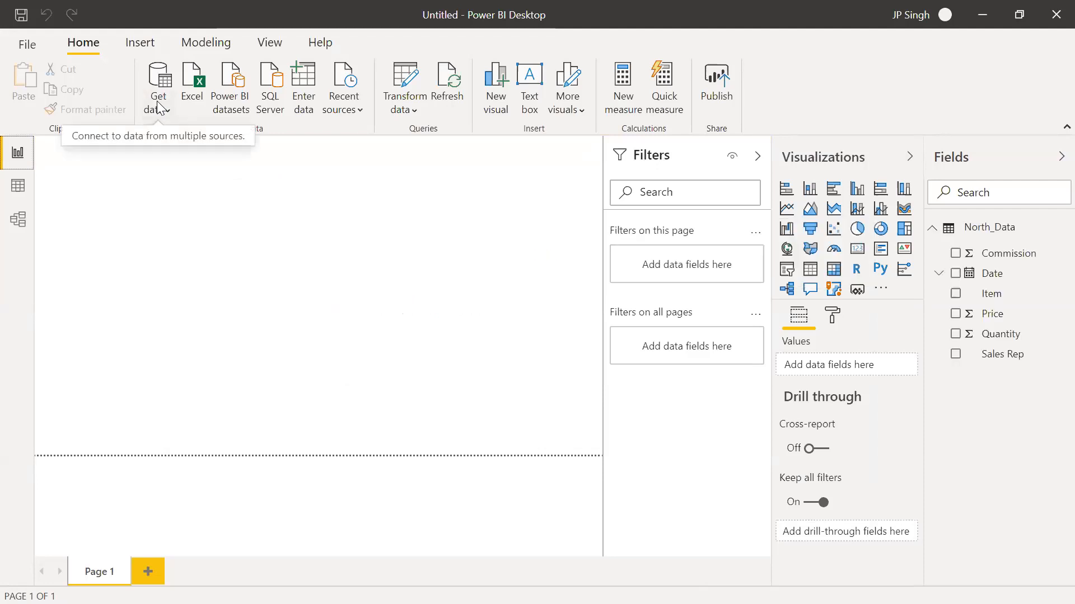
# Step: Load the East_Data table from the East Data.xlsx workbook into the report
pyautogui.click(159, 107)
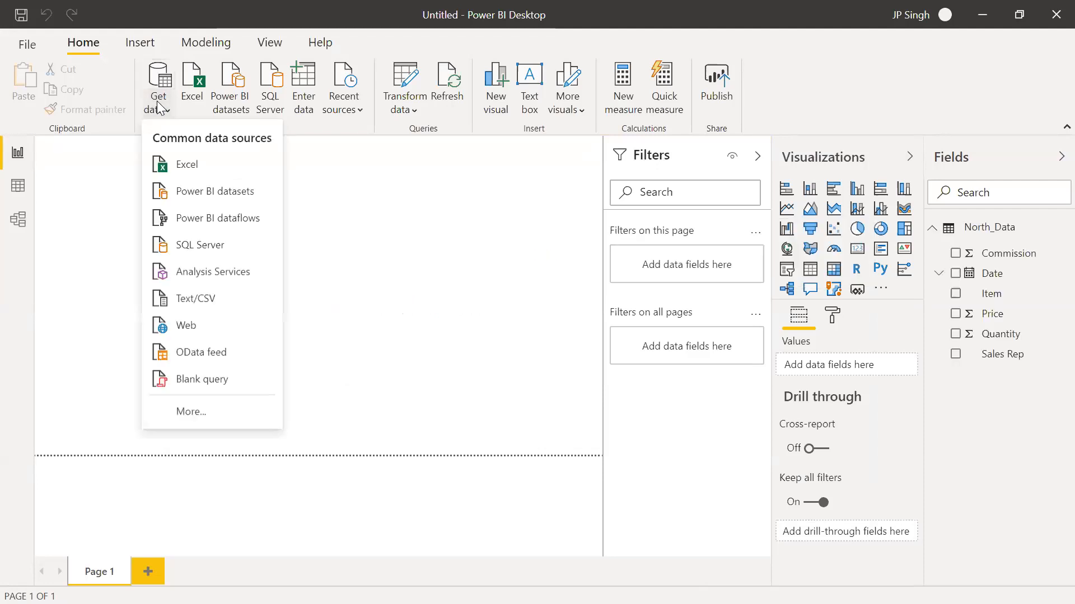
pyautogui.click(174, 164)
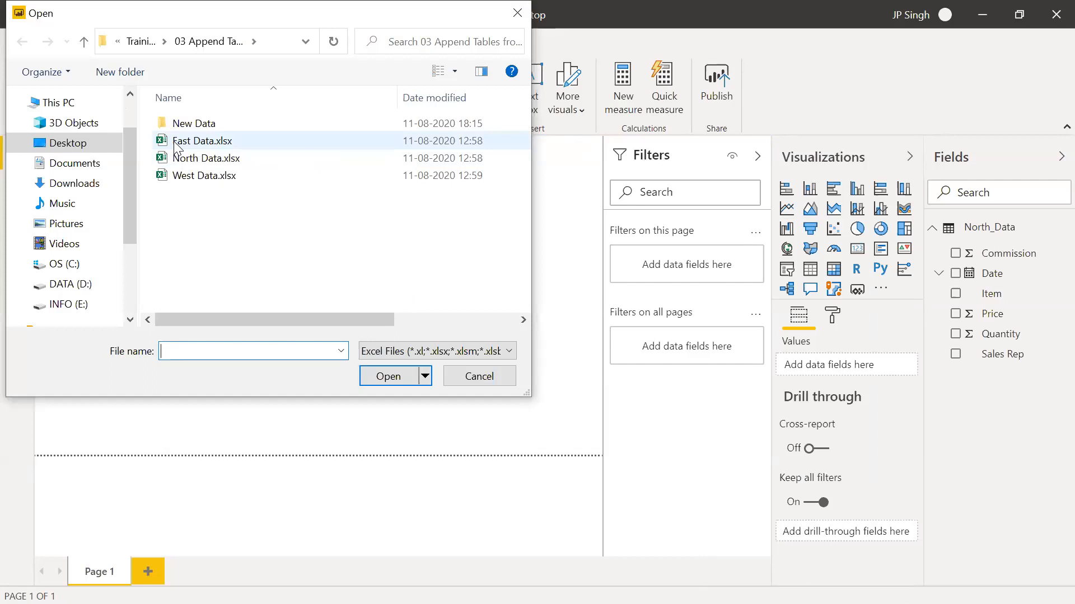
pyautogui.doubleClick(177, 141)
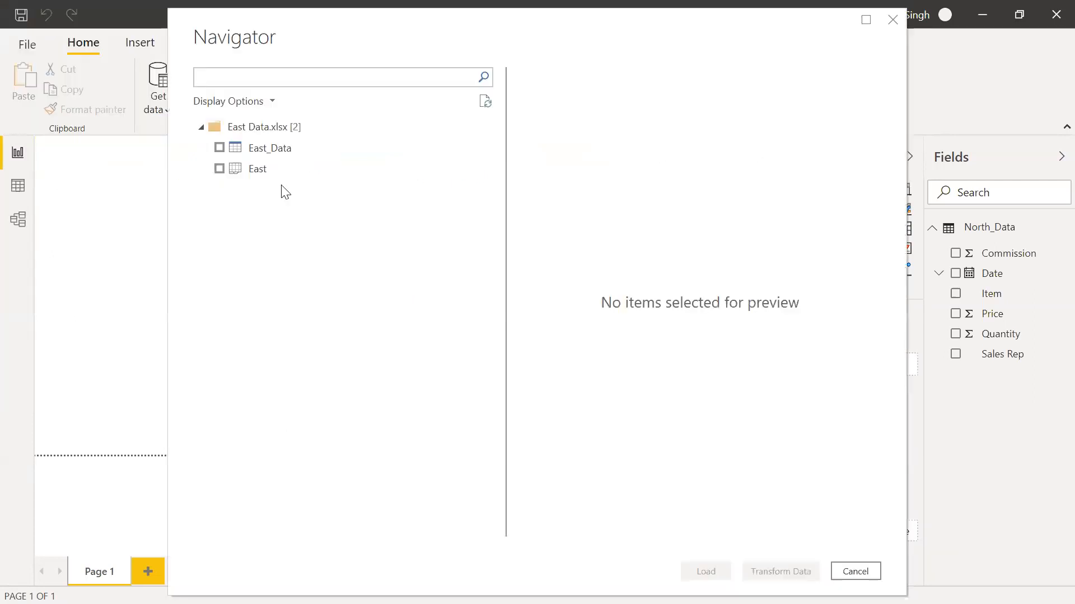
pyautogui.click(219, 147)
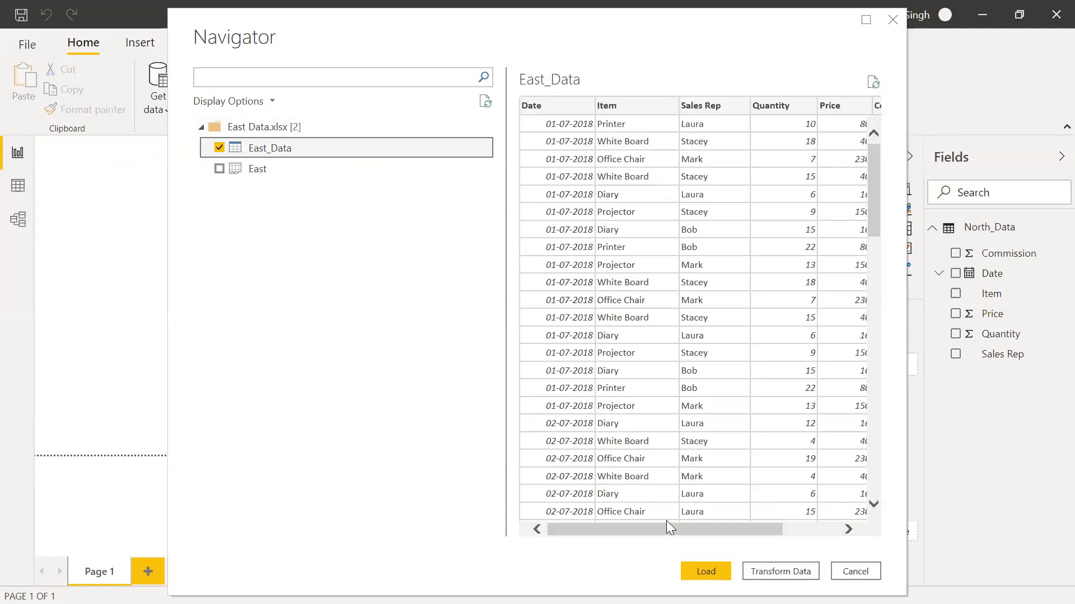
pyautogui.click(691, 569)
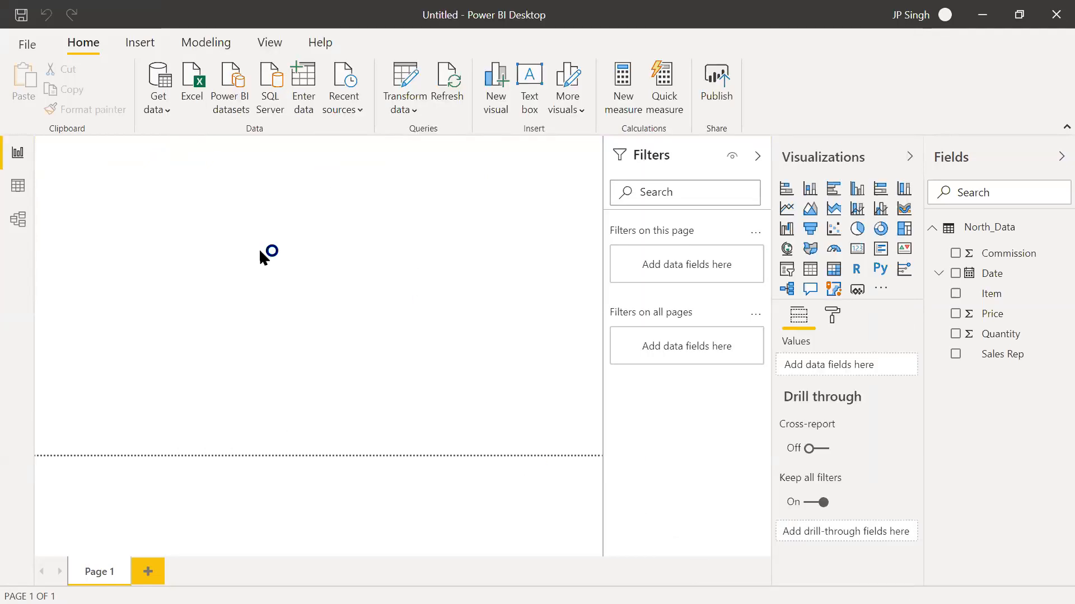
# Step: Load the West_Data table from the West Data.xlsx workbook into the report
pyautogui.click(160, 98)
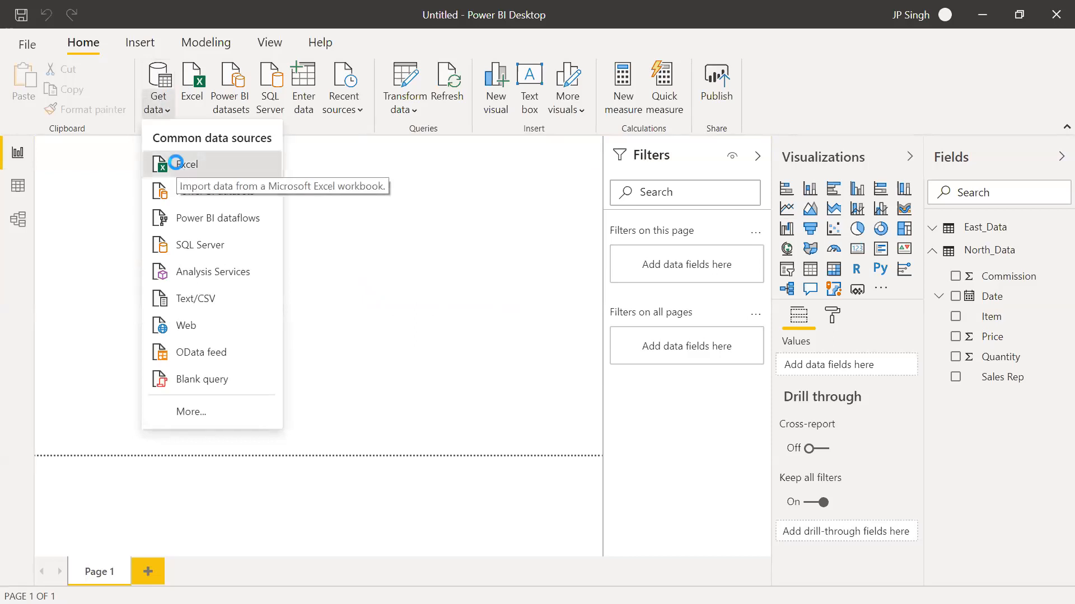
pyautogui.click(179, 165)
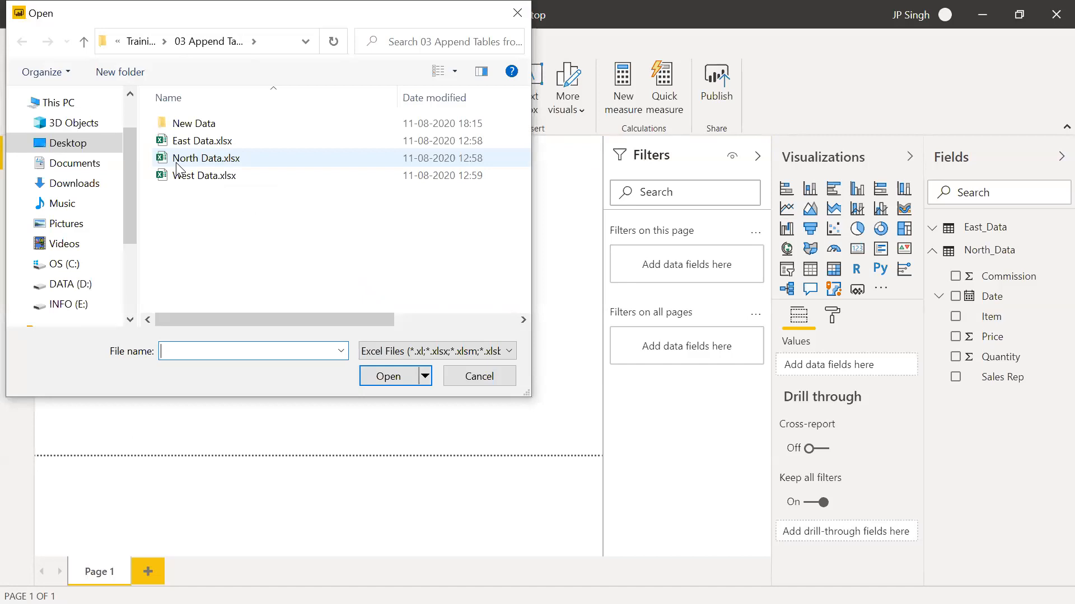
pyautogui.doubleClick(178, 178)
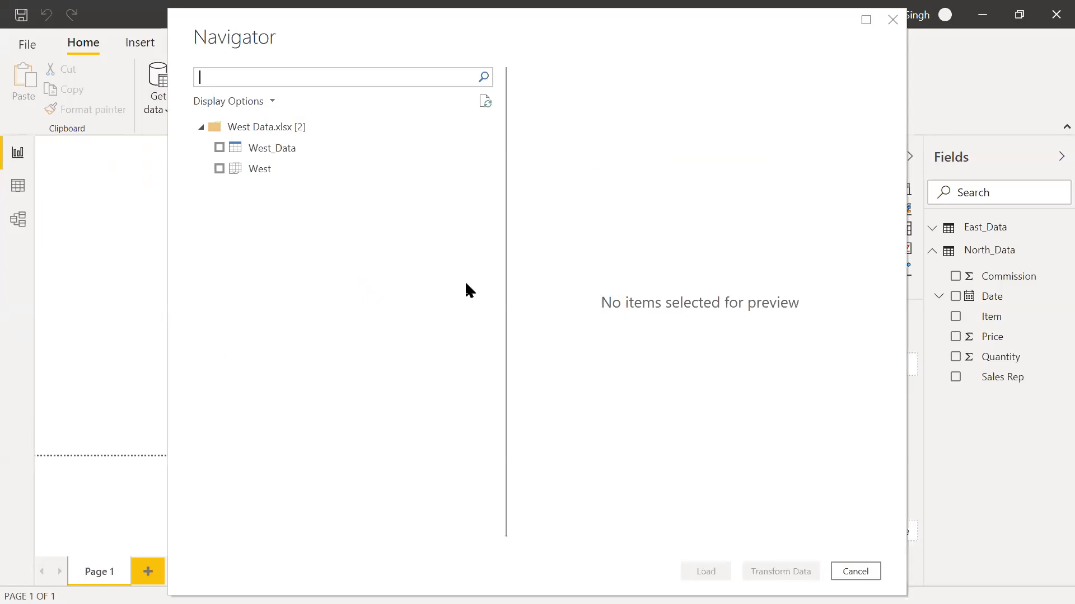
pyautogui.click(219, 148)
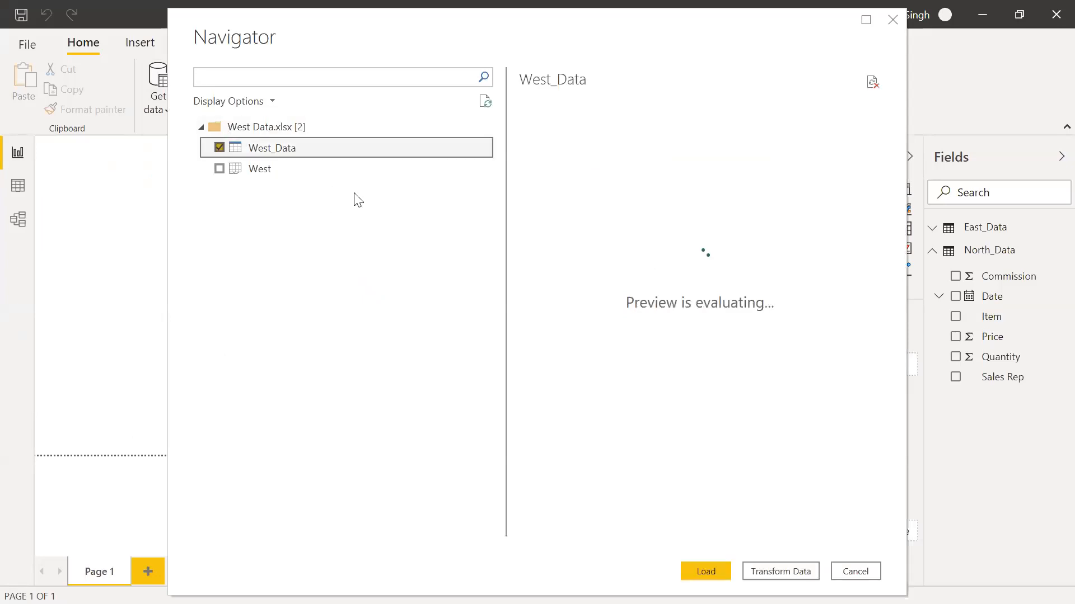
pyautogui.click(693, 572)
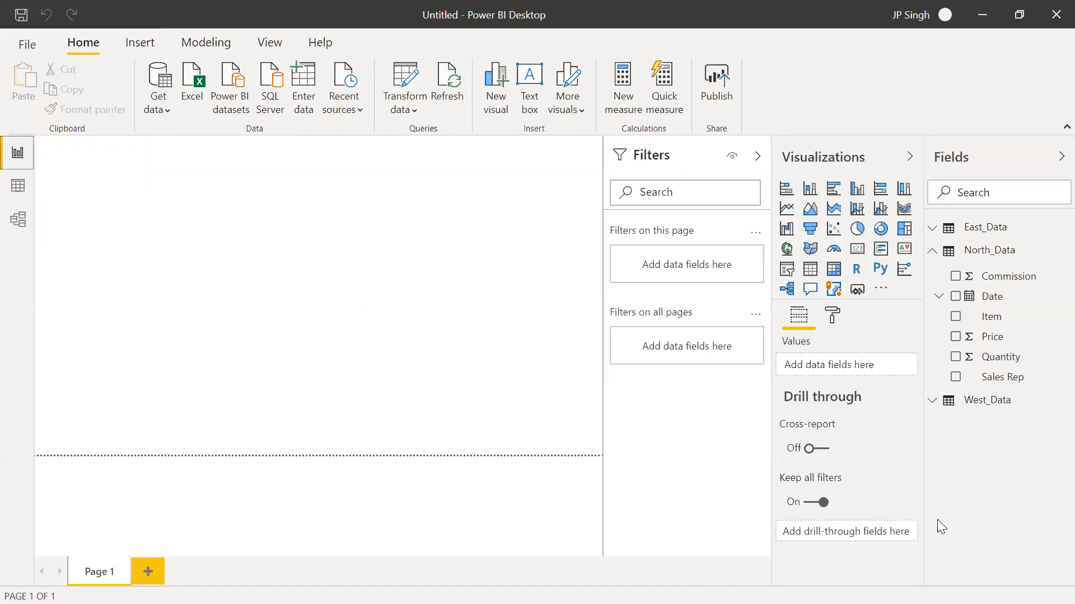
# Step: Collapse the North_Data table's field list and open the loaded tables for transformation in Power Query Editor
pyautogui.click(933, 229)
pyautogui.click(933, 230)
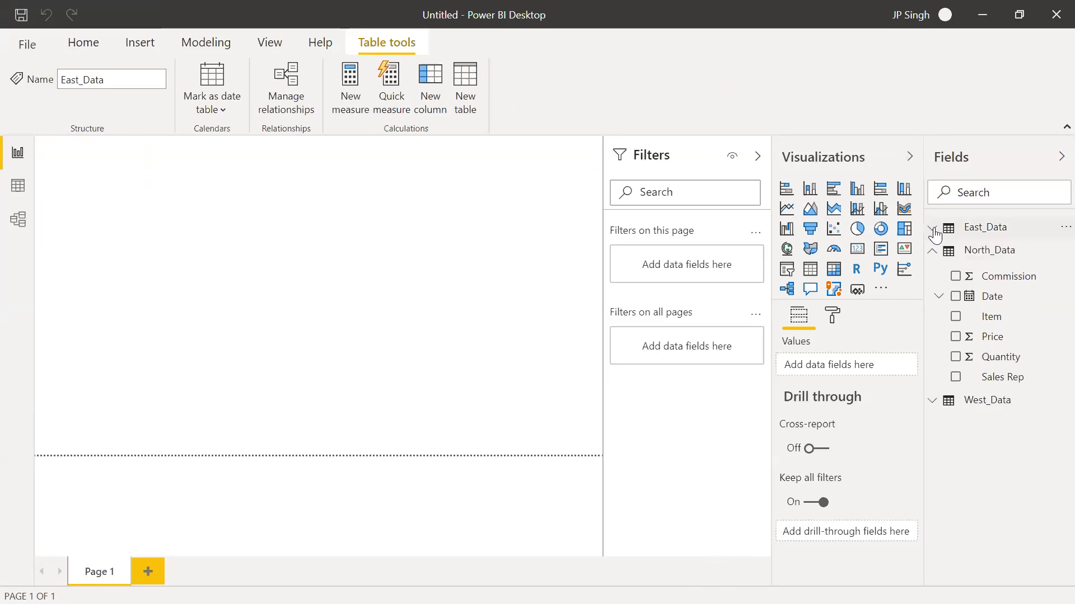
pyautogui.click(932, 251)
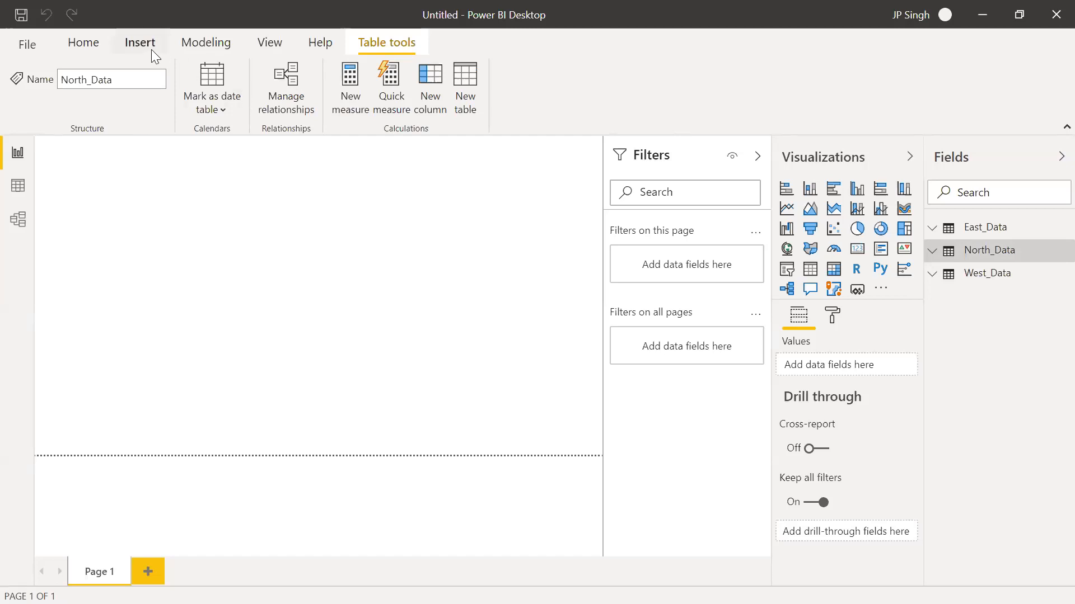
pyautogui.click(86, 44)
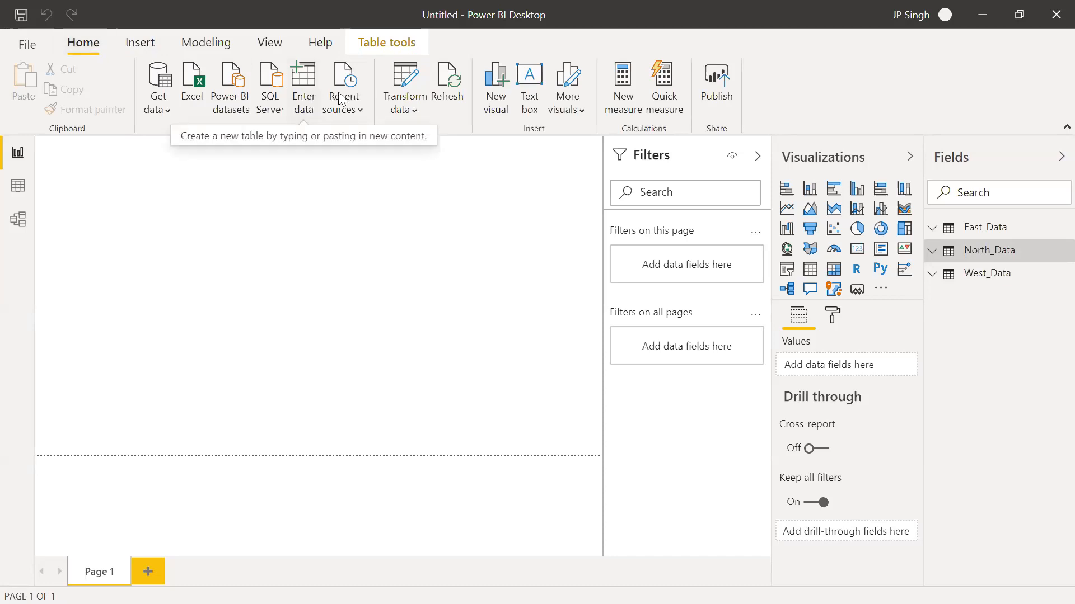
pyautogui.click(403, 81)
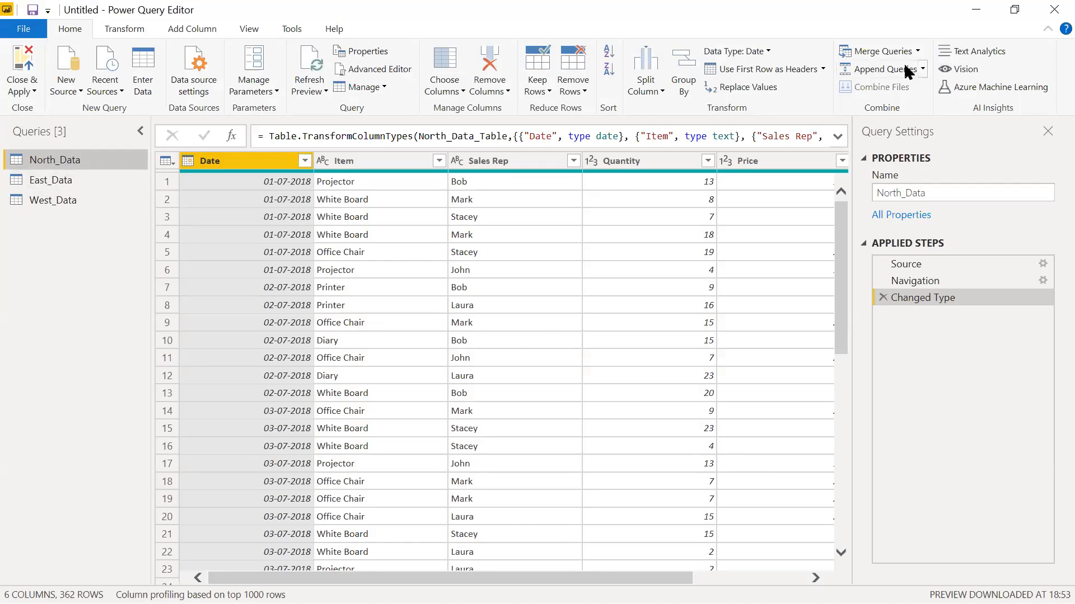
pyautogui.click(922, 71)
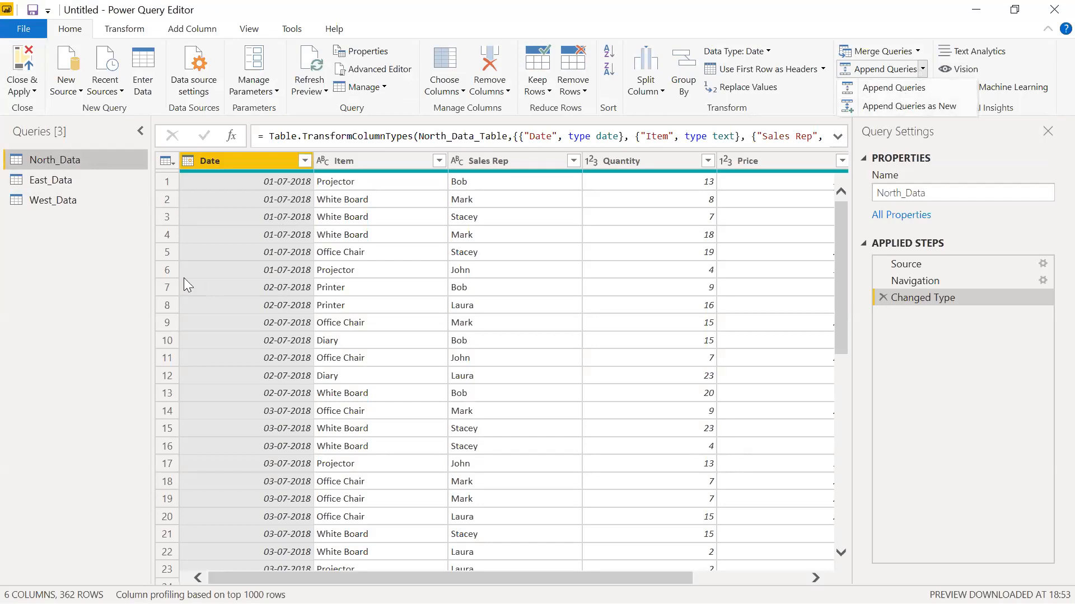
pyautogui.click(54, 294)
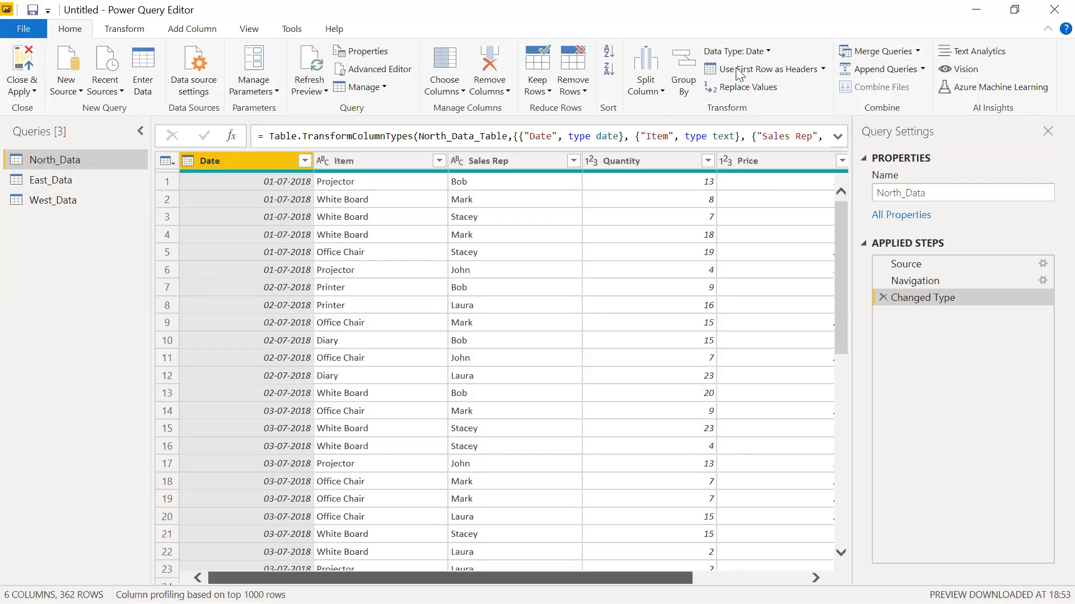
# Step: Add a custom column named Region to the North_Data query with the formula "North"
pyautogui.moveTo(686, 565); pyautogui.dragTo(798, 566)
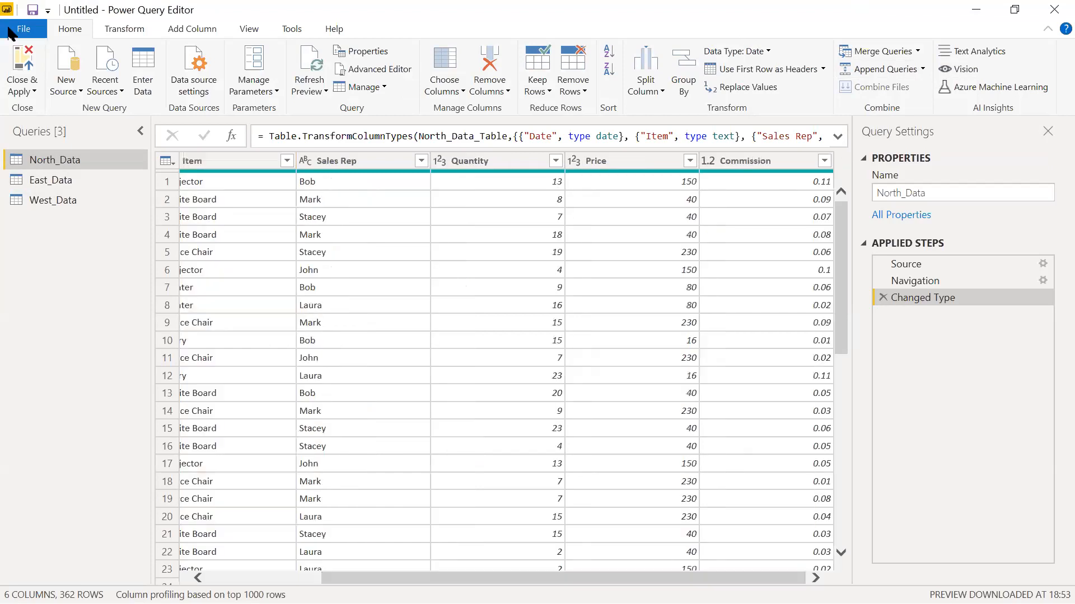
pyautogui.click(116, 30)
pyautogui.click(182, 29)
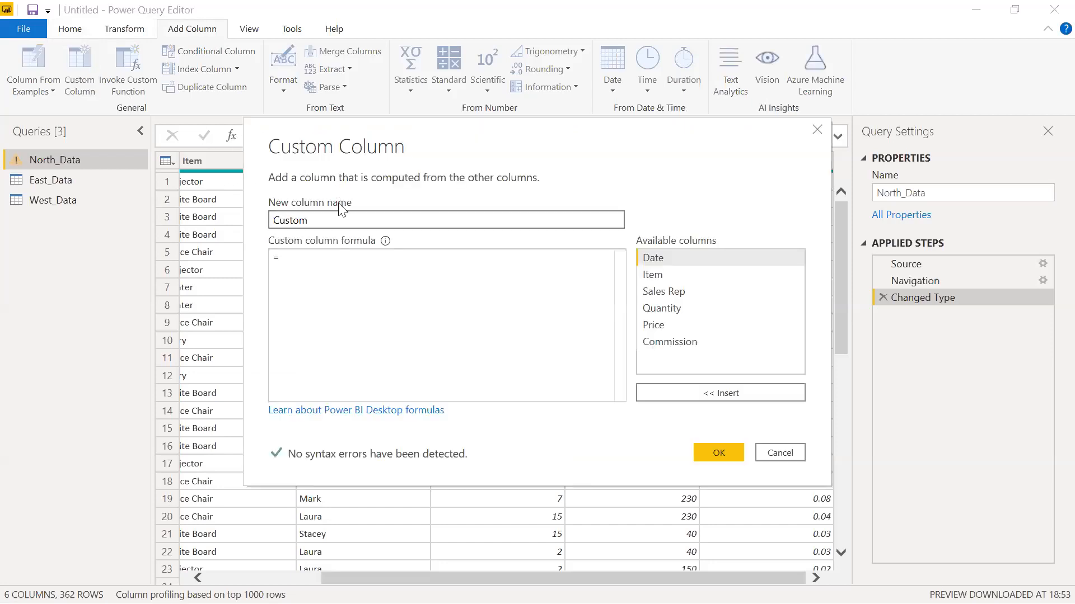
pyautogui.moveTo(326, 216); pyautogui.dragTo(238, 223)
pyautogui.write('Region')
pyautogui.click(288, 251)
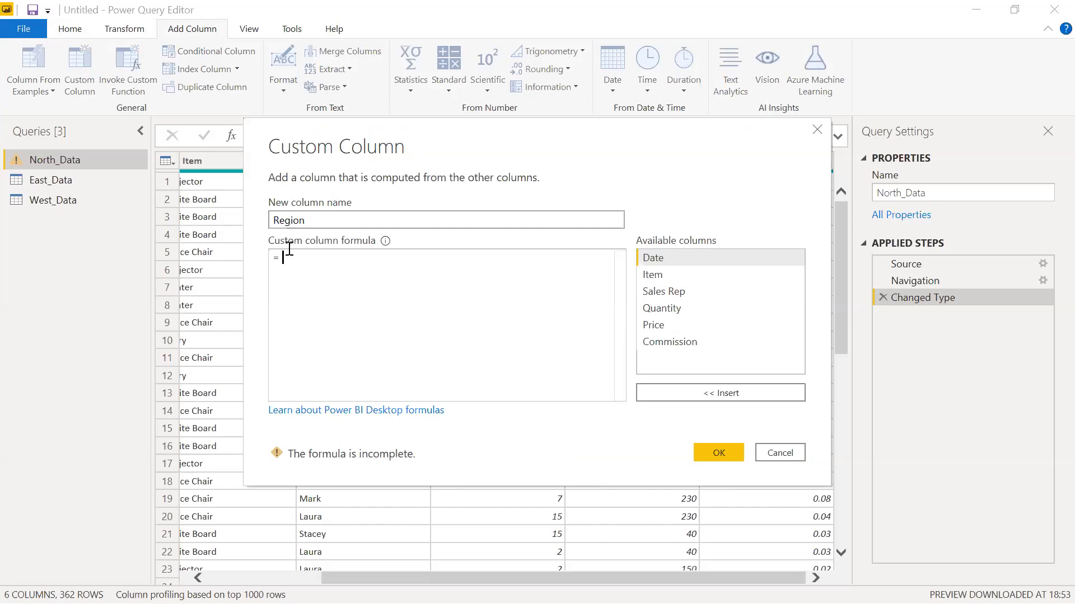
pyautogui.write('"North')
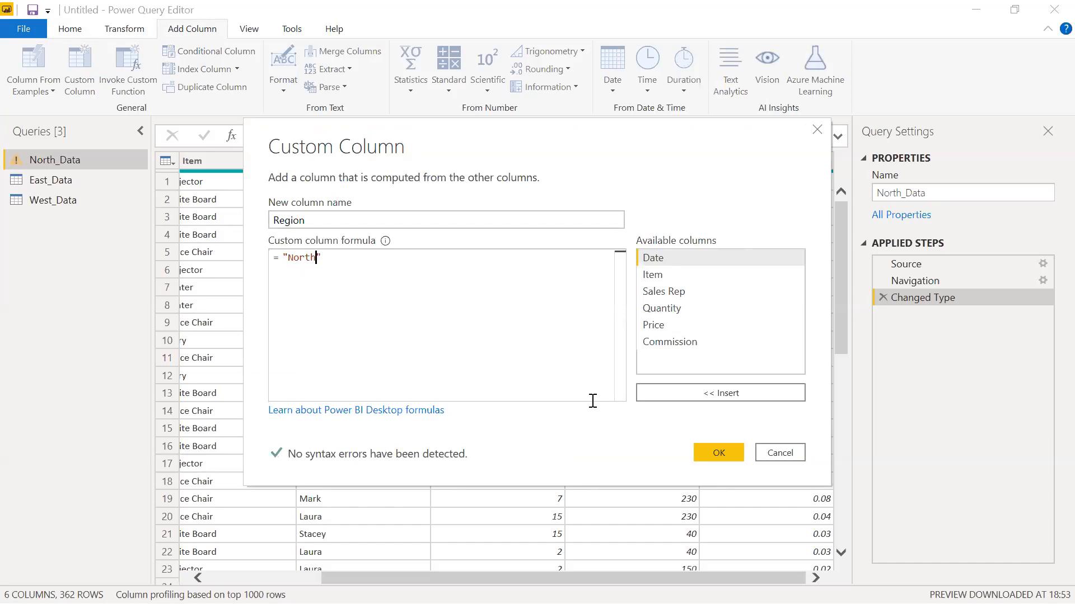
pyautogui.click(707, 450)
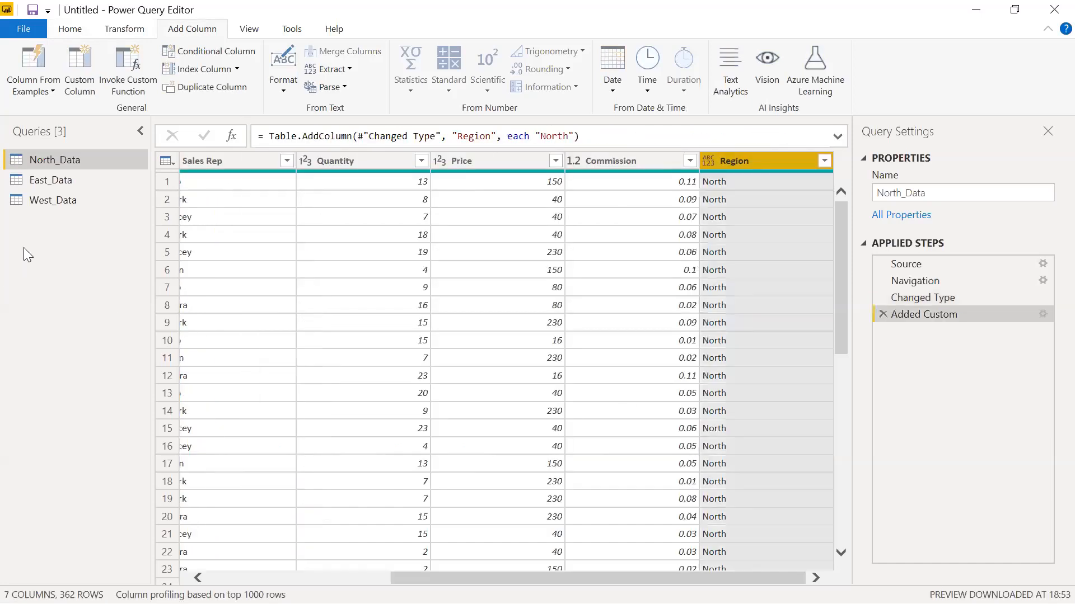
# Step: Add a custom column named Region to the East_Data query with the formula "East"
pyautogui.click(43, 180)
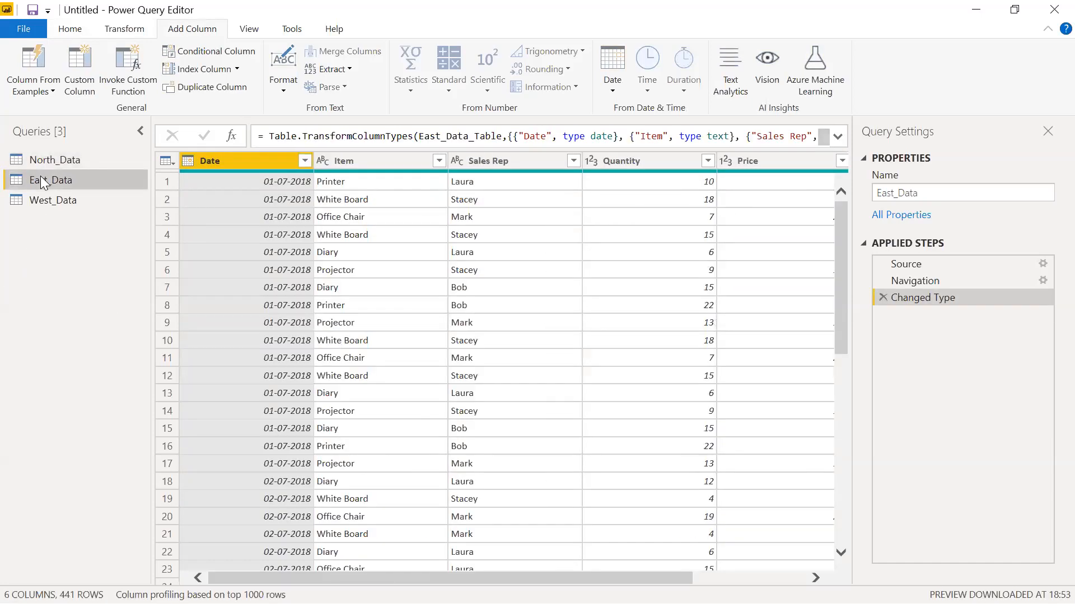
pyautogui.click(73, 71)
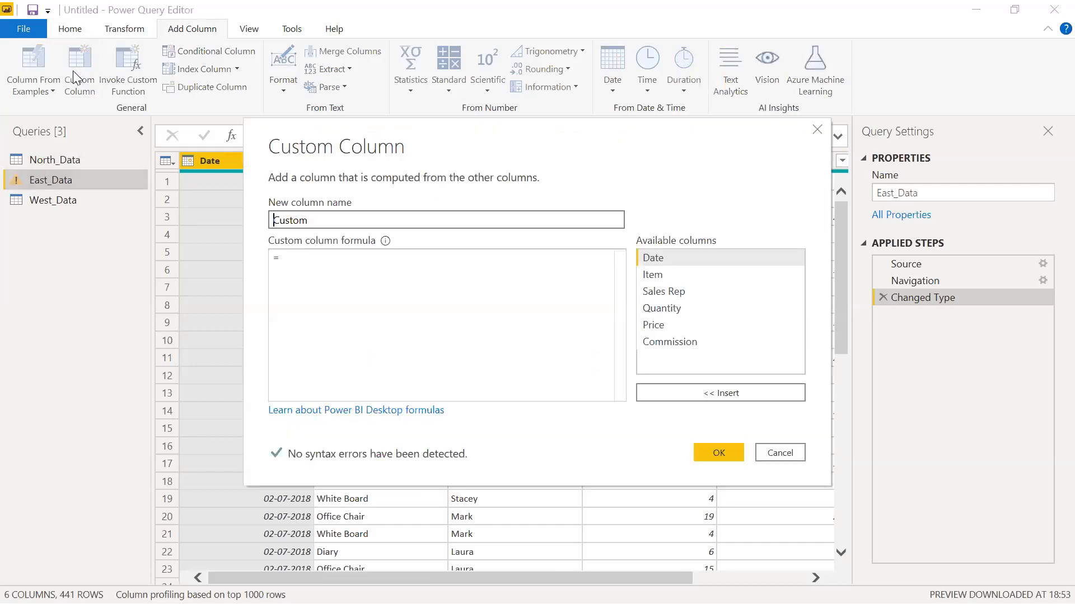
pyautogui.hotkey('shift', 'Right')
pyautogui.hotkey('shift', 'Right')
pyautogui.hotkey('shift', 'Right')
pyautogui.hotkey('shift', 'Right')
pyautogui.hotkey('shift', 'Right')
pyautogui.hotkey('shift', 'Right')
pyautogui.press('BackSpace')
pyautogui.write('Region')
pyautogui.click(314, 259)
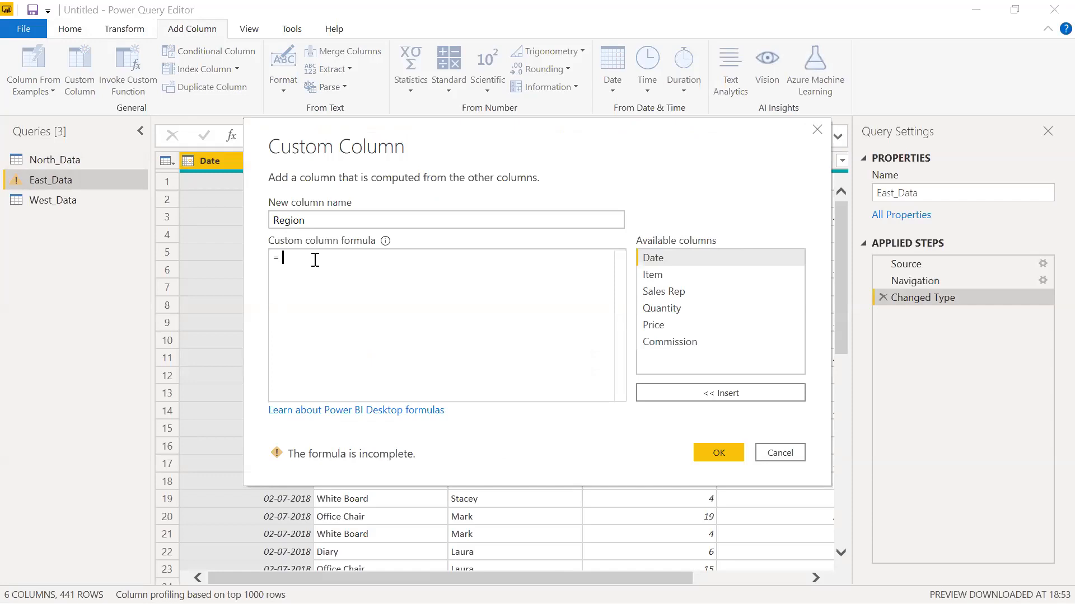
pyautogui.write('"East')
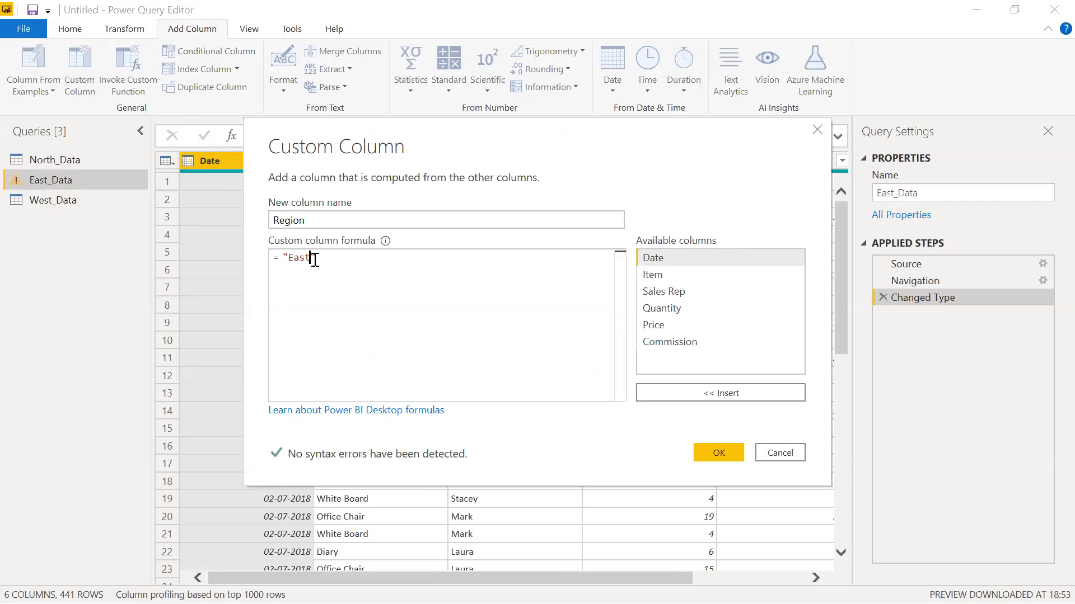
pyautogui.click(725, 455)
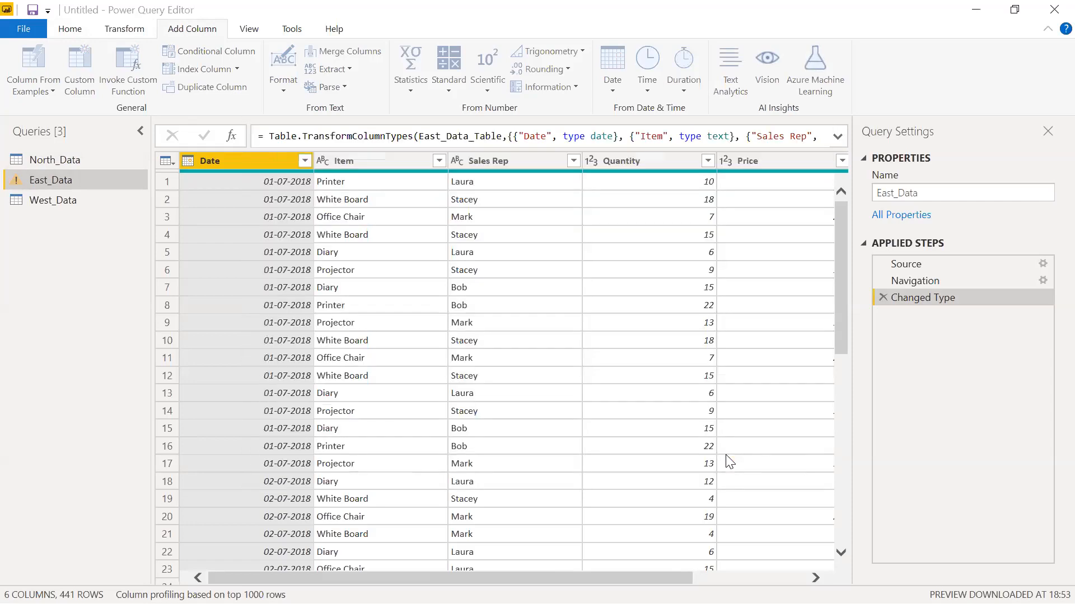
# Step: Add a custom column named Region to the West_Data query with the formula "West"
pyautogui.click(52, 196)
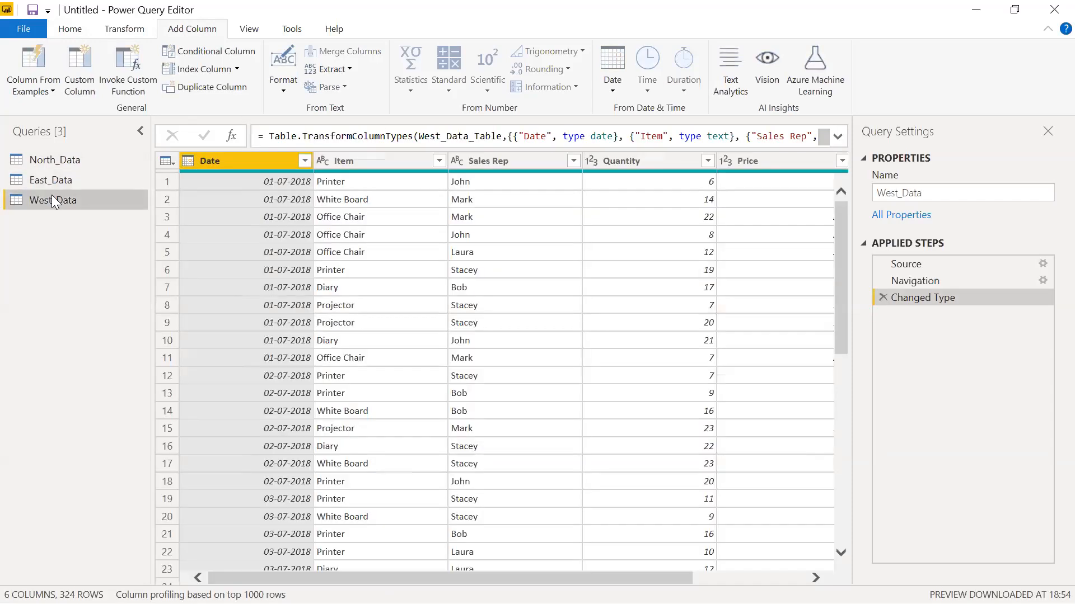
pyautogui.rightClick(288, 219)
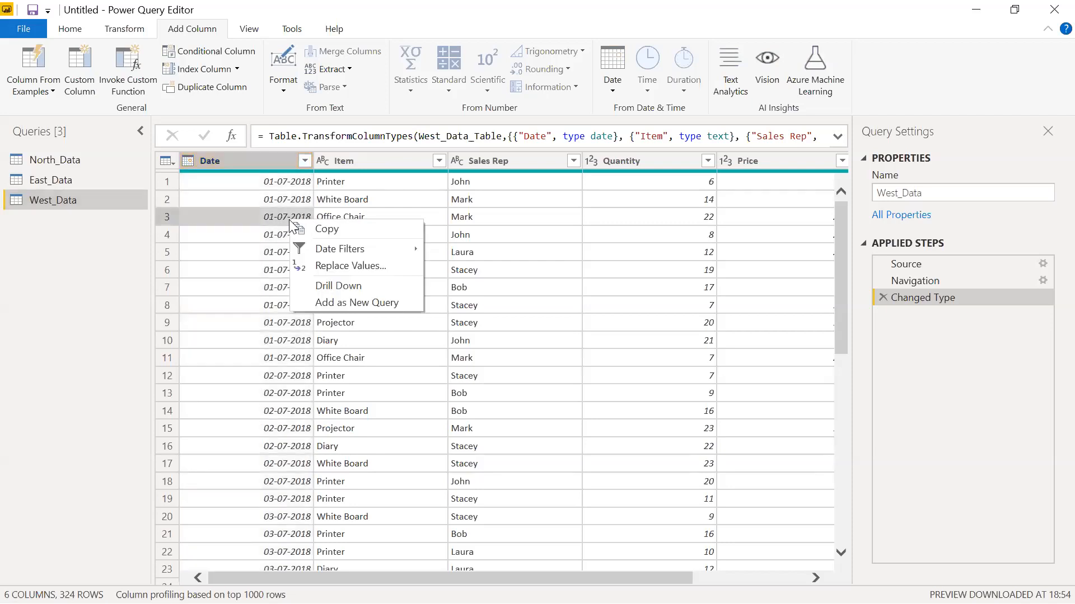
pyautogui.click(78, 95)
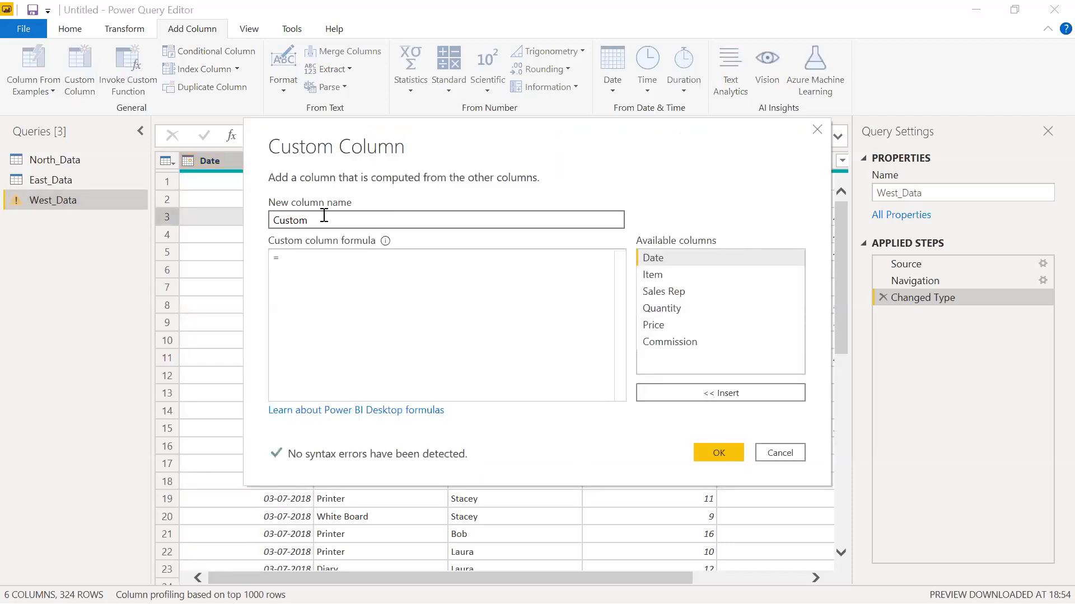
pyautogui.moveTo(324, 220); pyautogui.dragTo(286, 220)
pyautogui.doubleClick(287, 218)
pyautogui.press('BackSpace')
pyautogui.write('R')
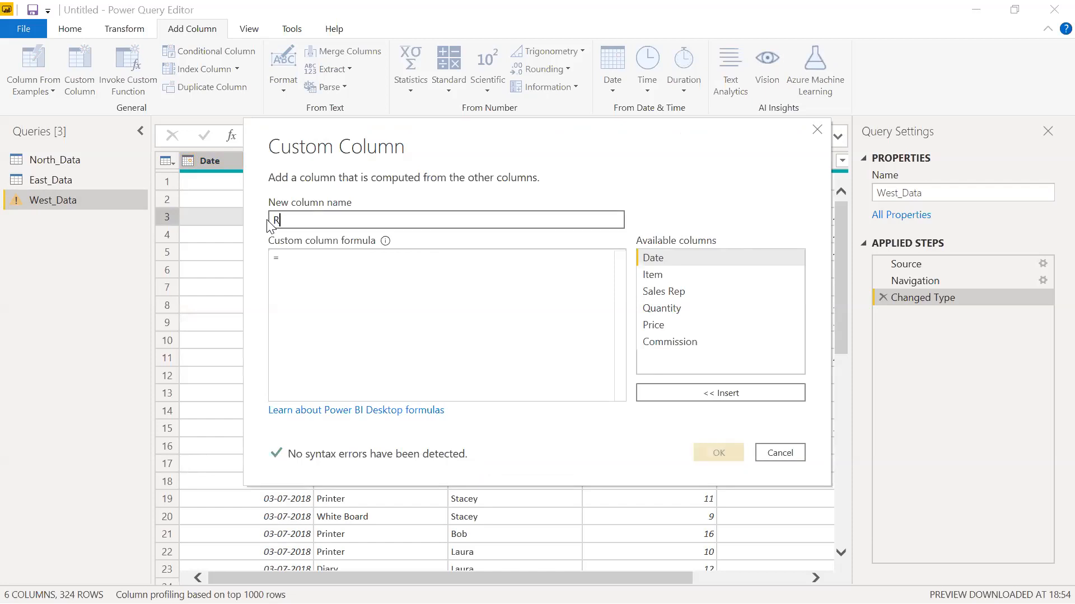
pyautogui.write('egion')
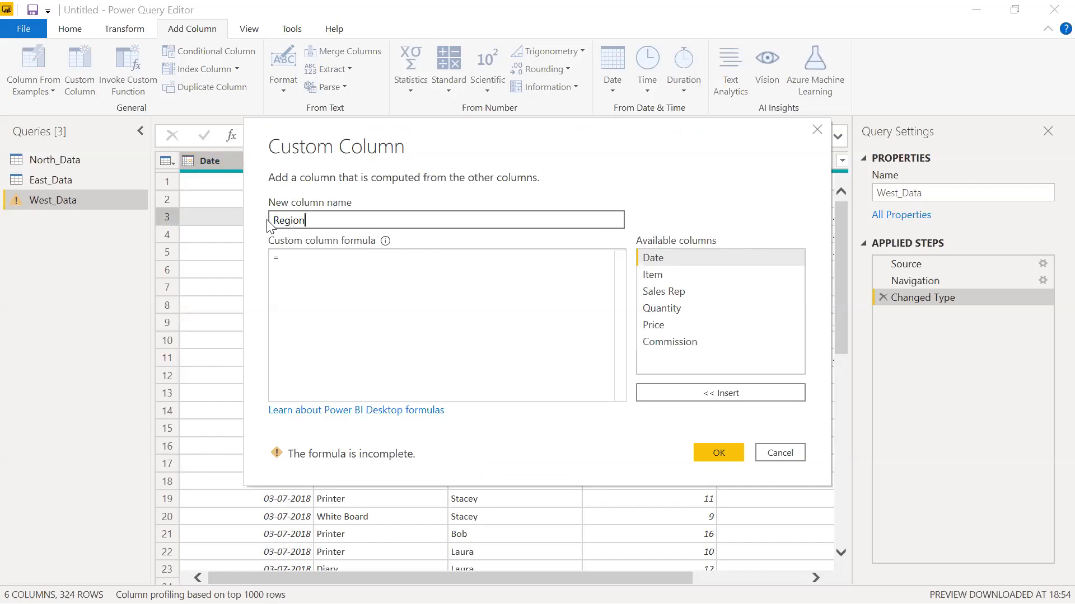
pyautogui.press('Tab')
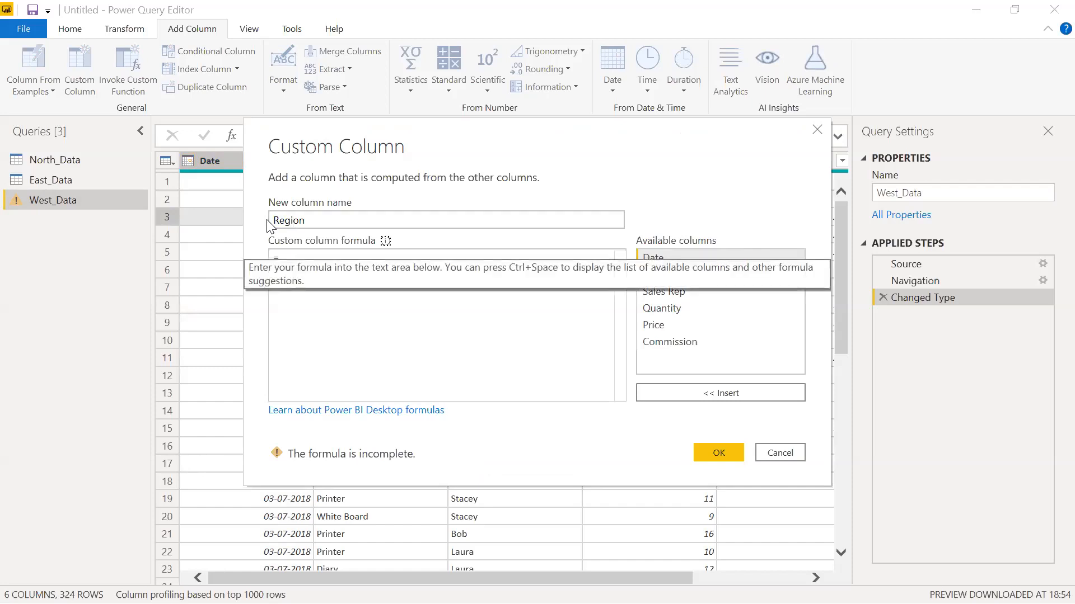
pyautogui.click(290, 255)
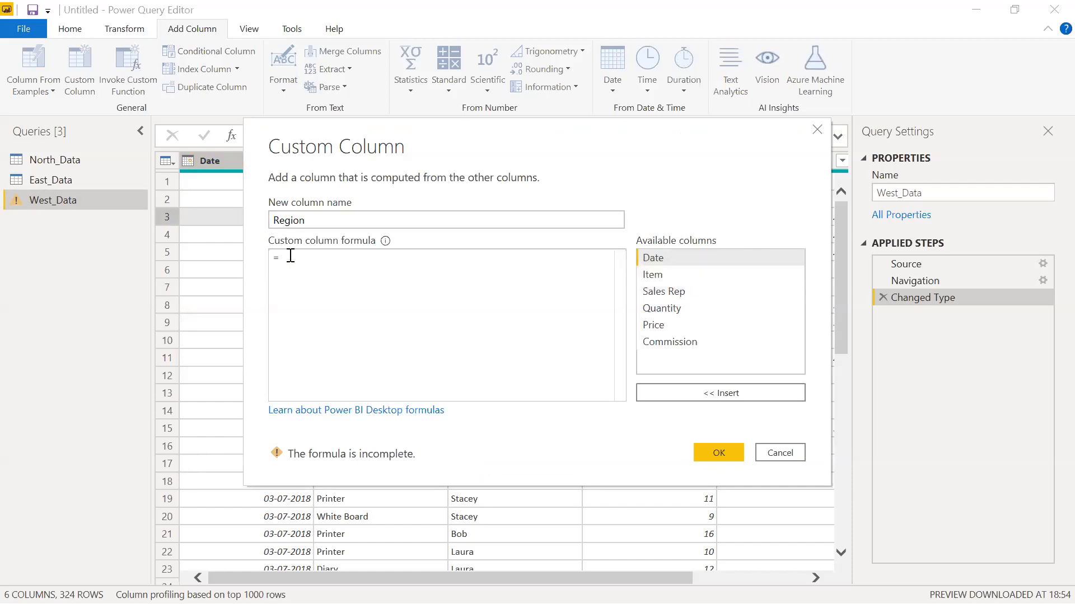
pyautogui.write('"')
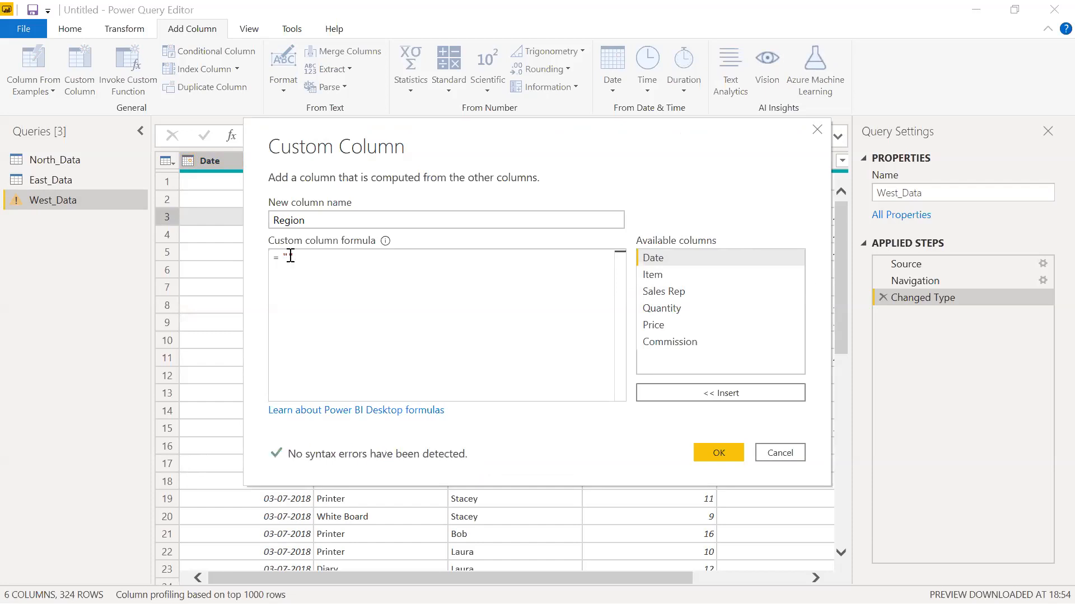
pyautogui.write('West')
pyautogui.click(714, 451)
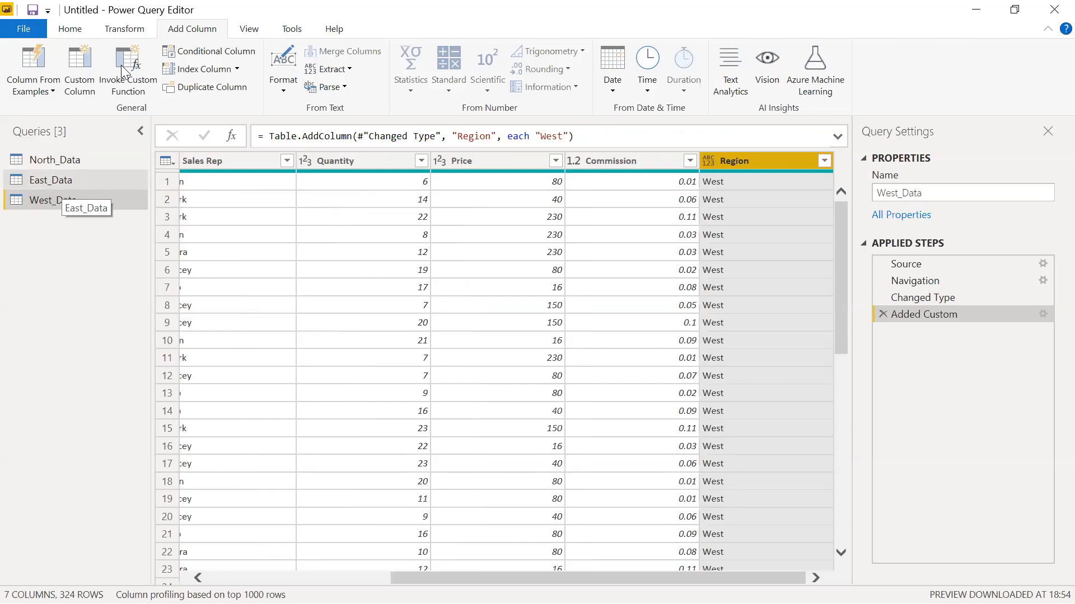
# Step: Append West_Data, East_Data and North_Data as a new query, using the option for three or more tables
pyautogui.click(78, 31)
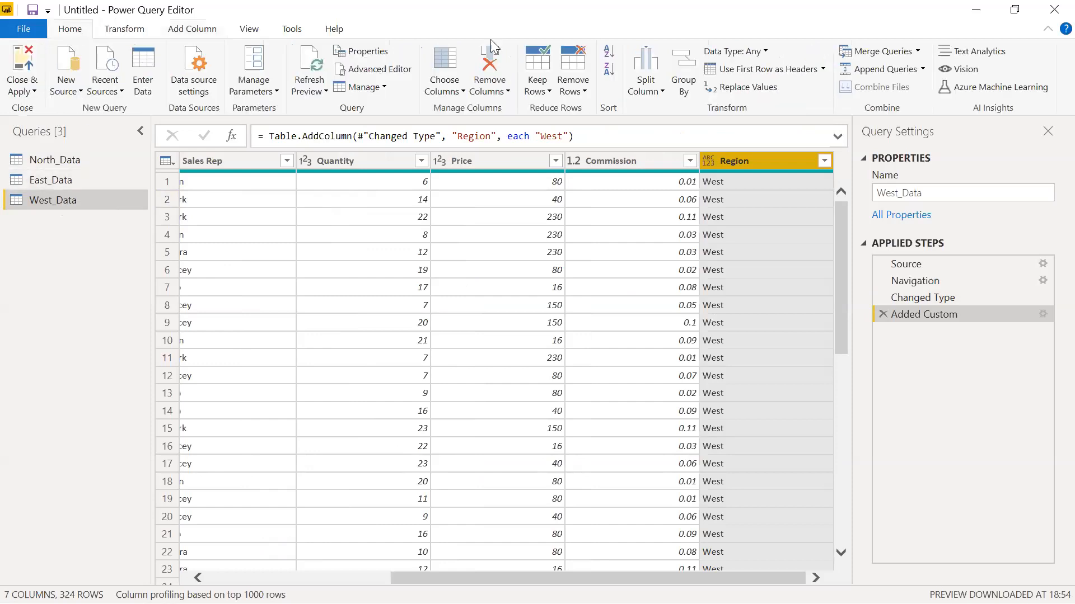
pyautogui.click(923, 70)
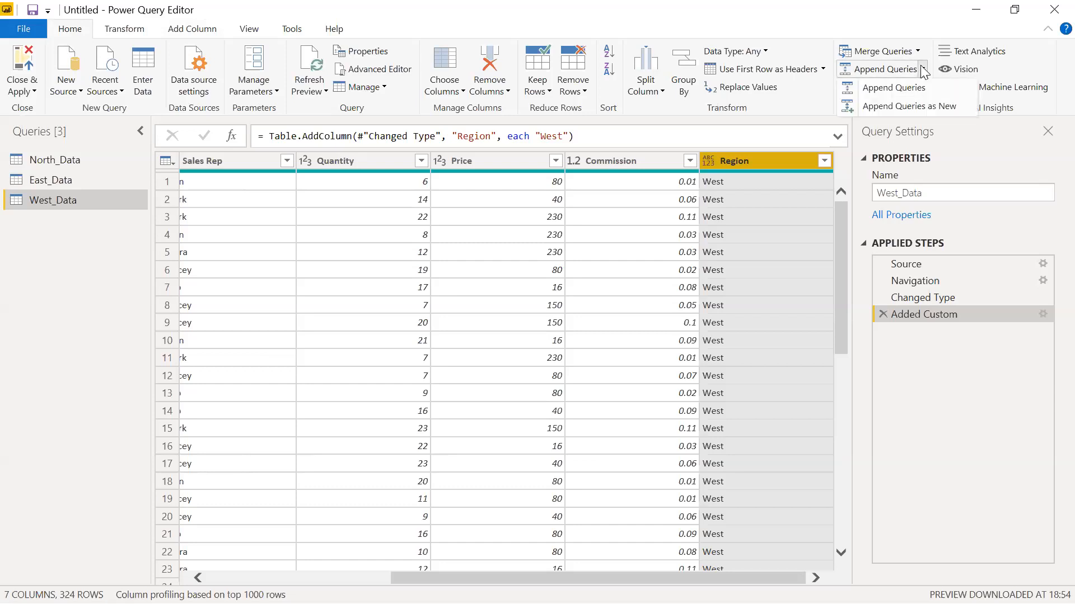
pyautogui.click(884, 106)
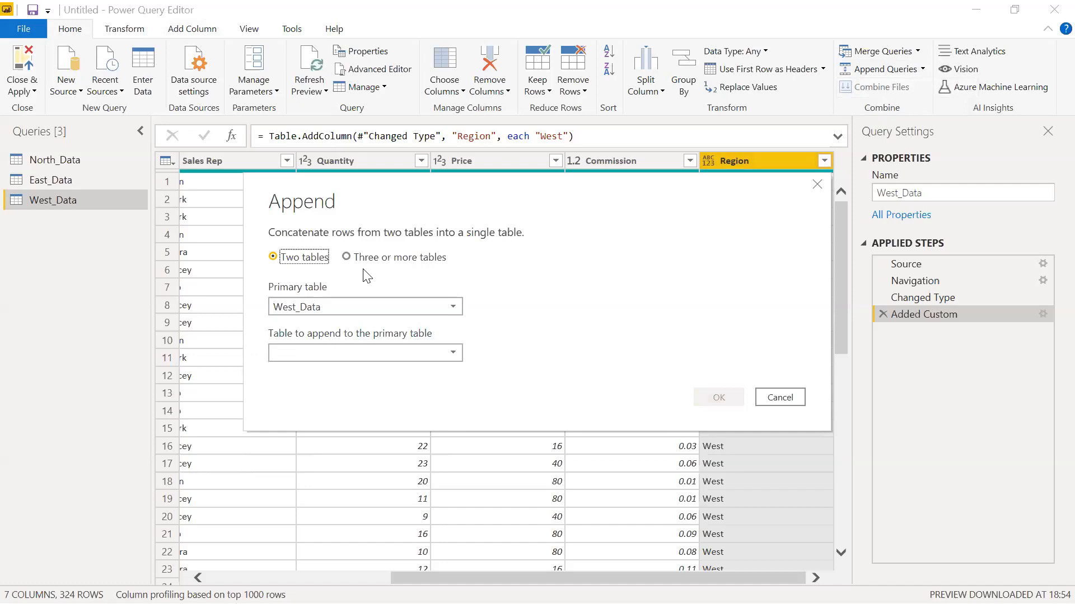
pyautogui.click(362, 258)
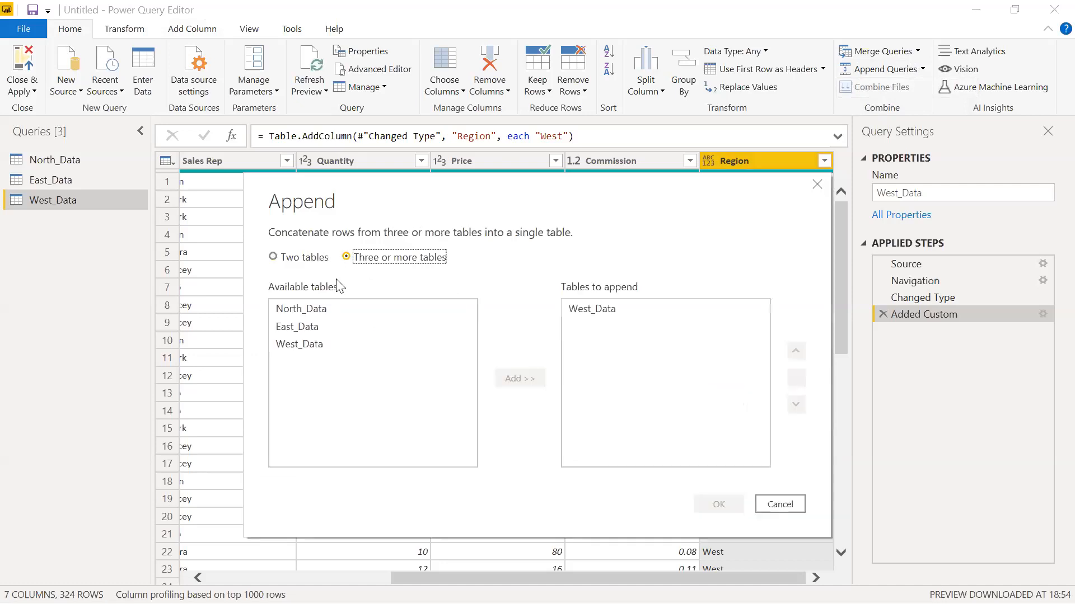
pyautogui.click(302, 327)
pyautogui.click(518, 377)
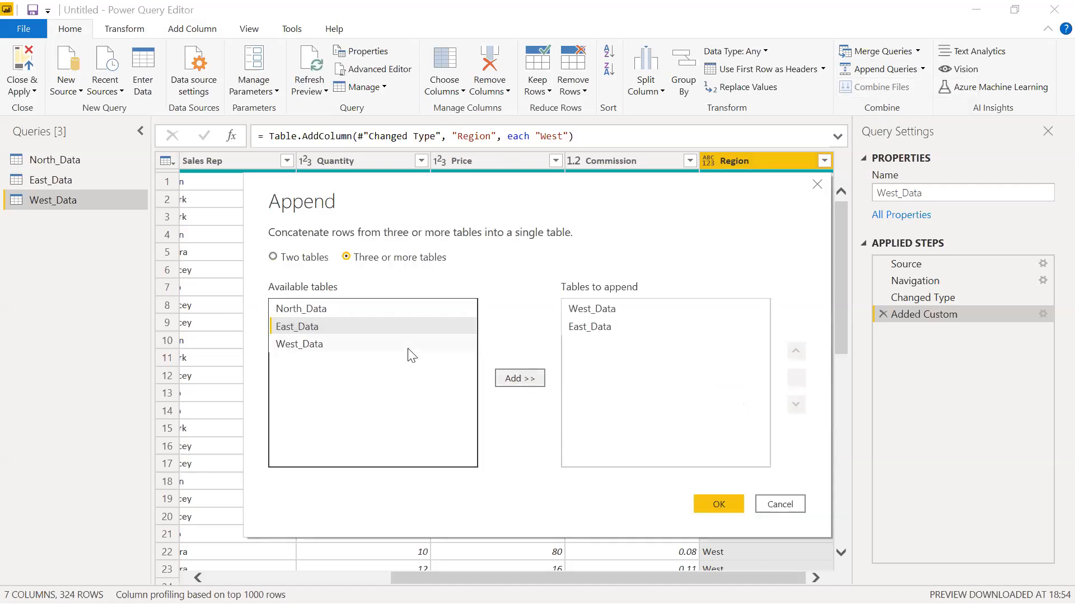
pyautogui.click(348, 307)
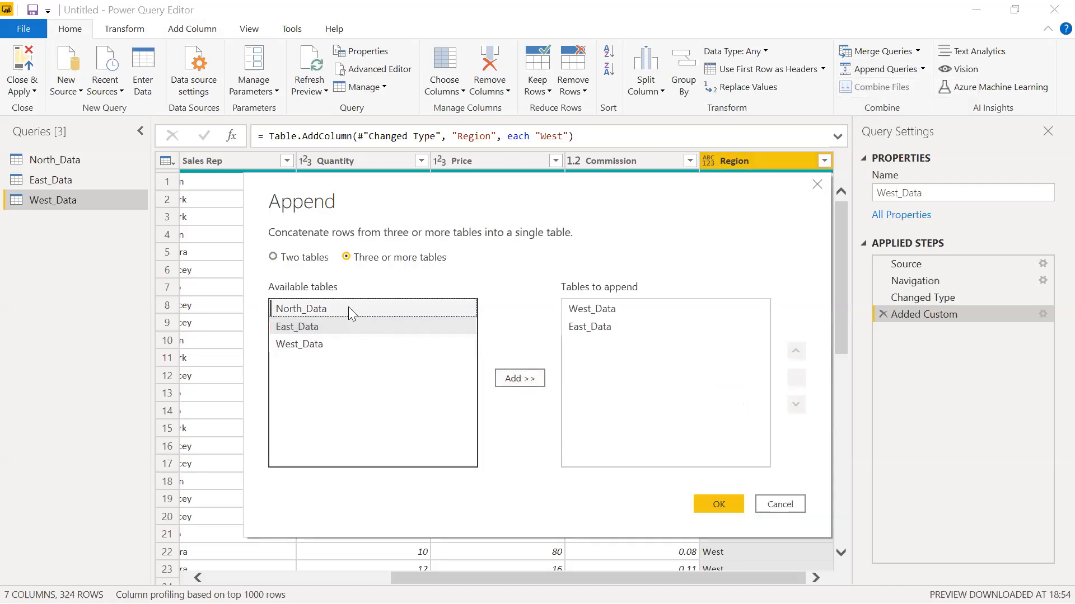
pyautogui.click(509, 381)
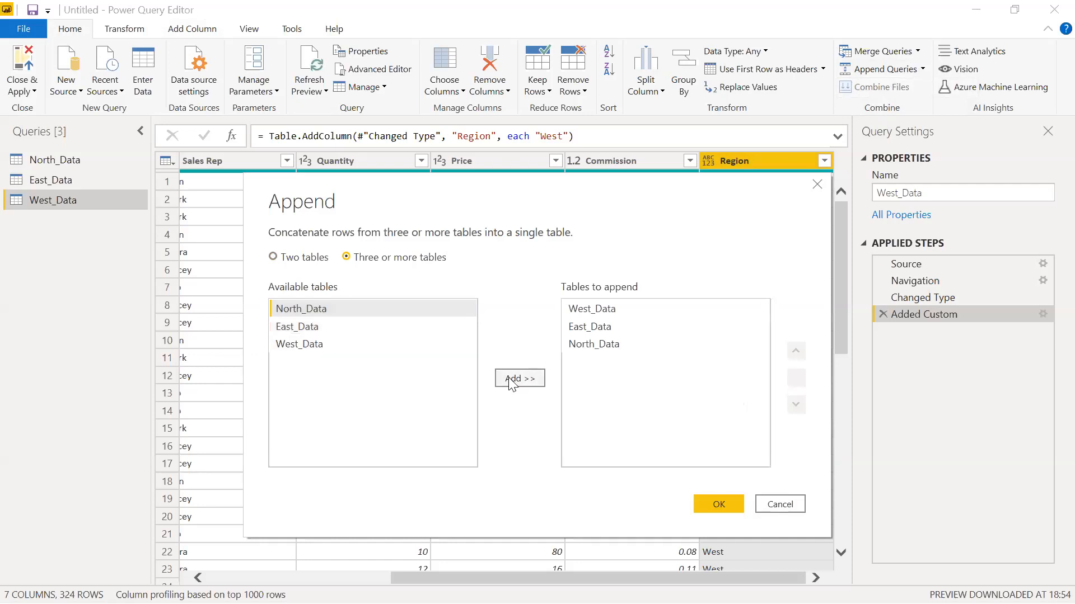
pyautogui.click(719, 504)
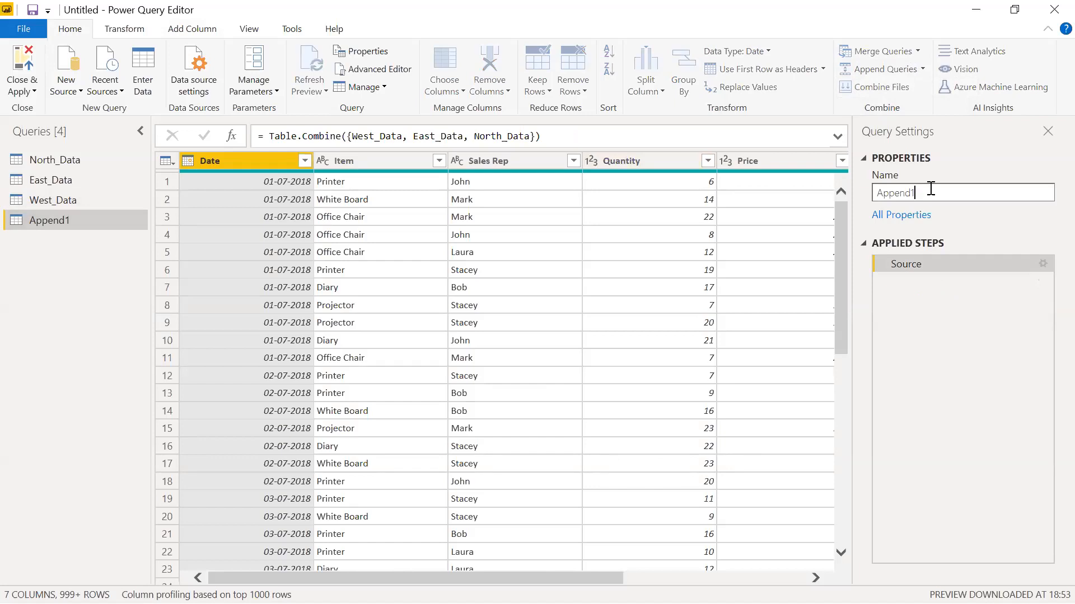
# Step: Rename the appended query as Sale Data and apply the query changes to the report, closing Power Query Editor
pyautogui.moveTo(929, 190); pyautogui.dragTo(861, 202)
pyautogui.write('Sale Data')
pyautogui.press('Return')
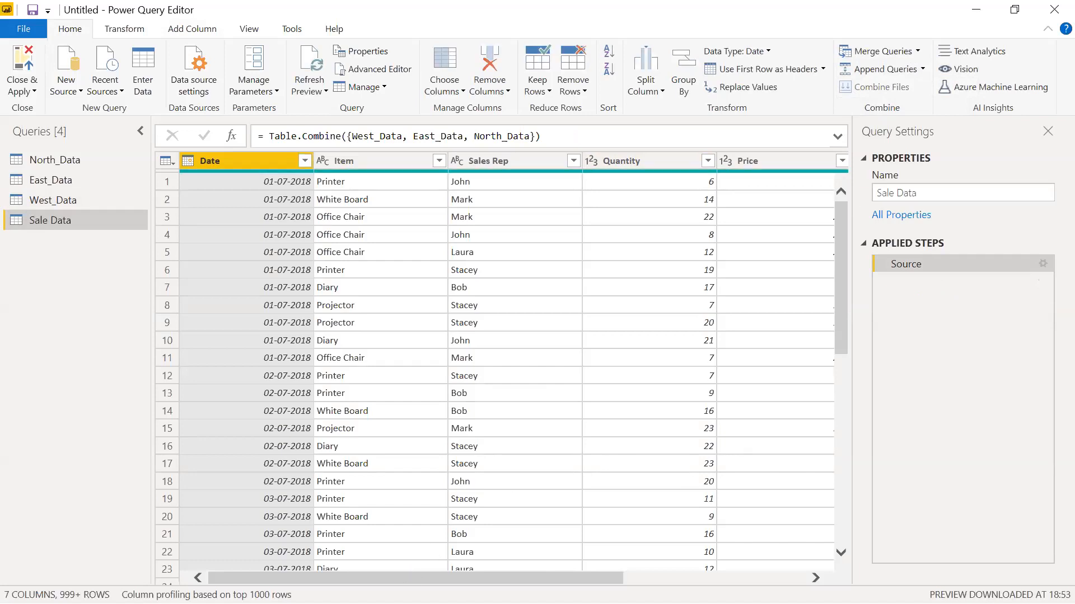
pyautogui.moveTo(441, 578); pyautogui.dragTo(801, 568)
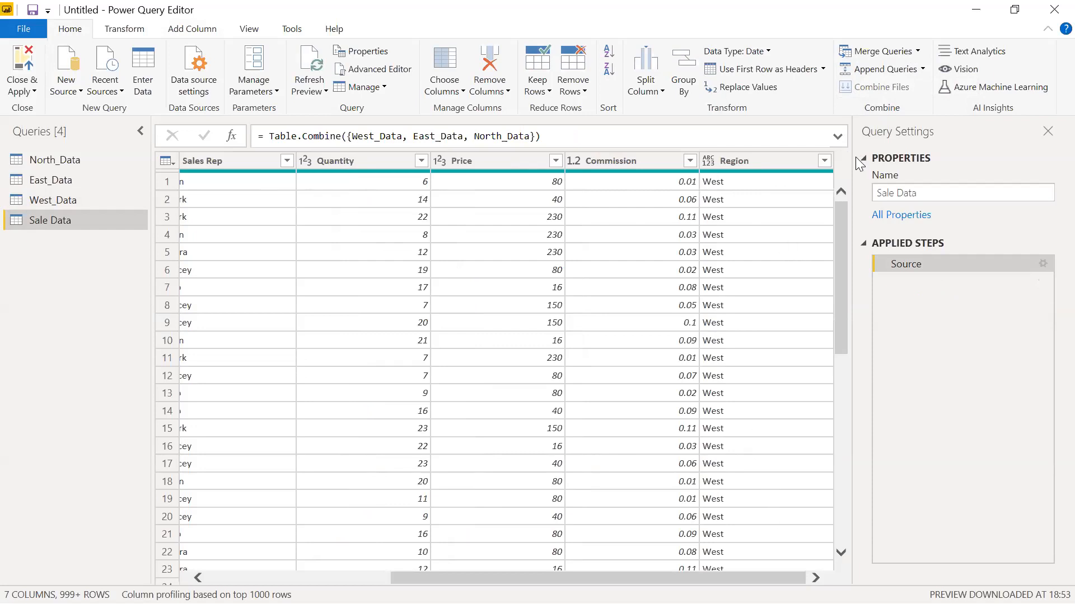
pyautogui.click(20, 61)
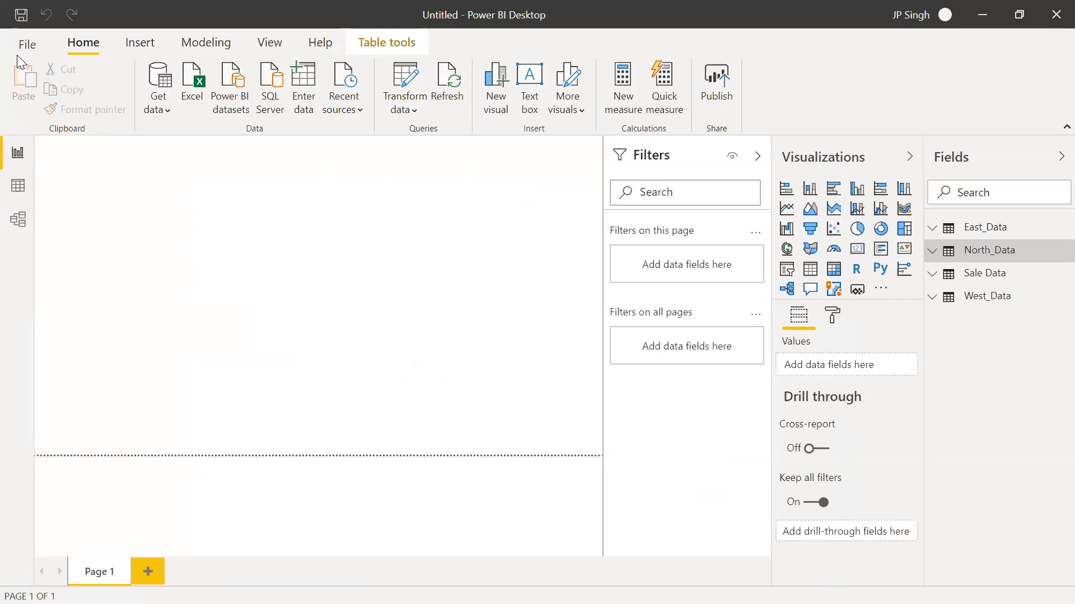
# Step: Expand the Sale Data table's field list and examine the loaded tables in the data view
pyautogui.click(977, 274)
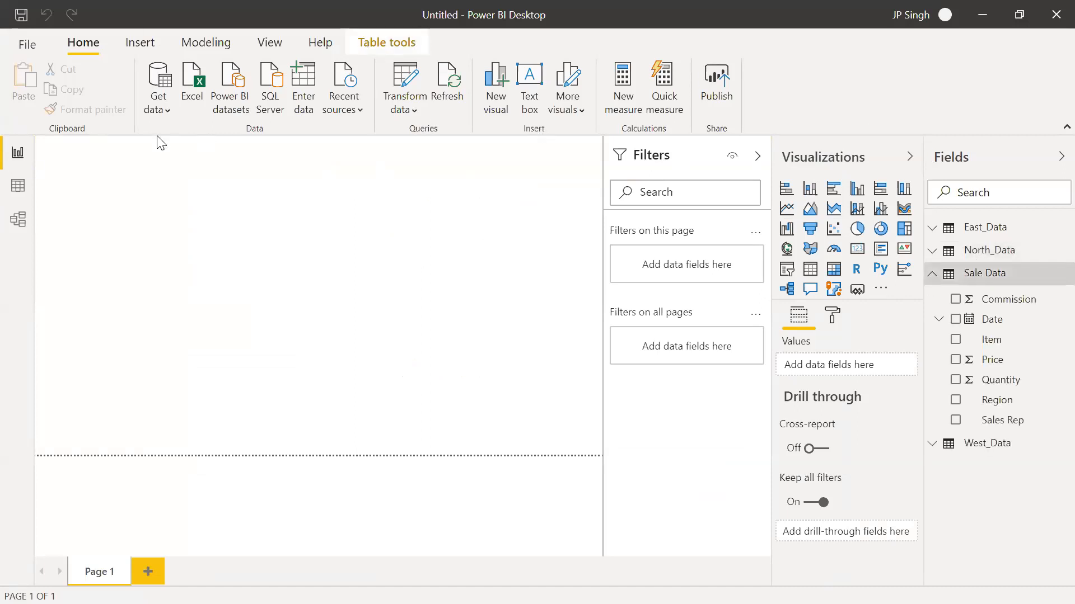
pyautogui.click(16, 186)
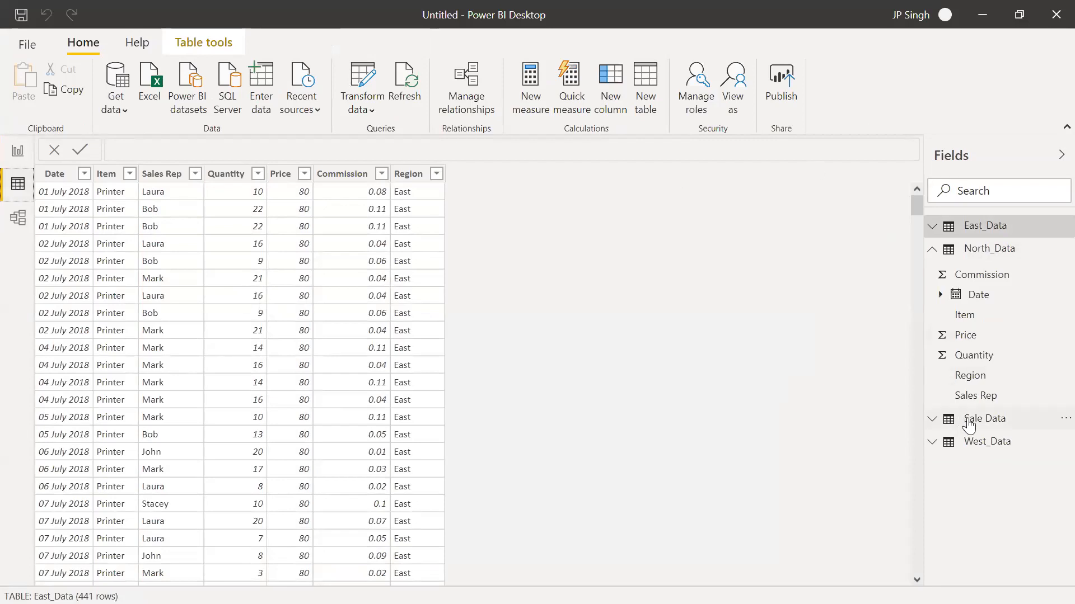
pyautogui.moveTo(969, 425)
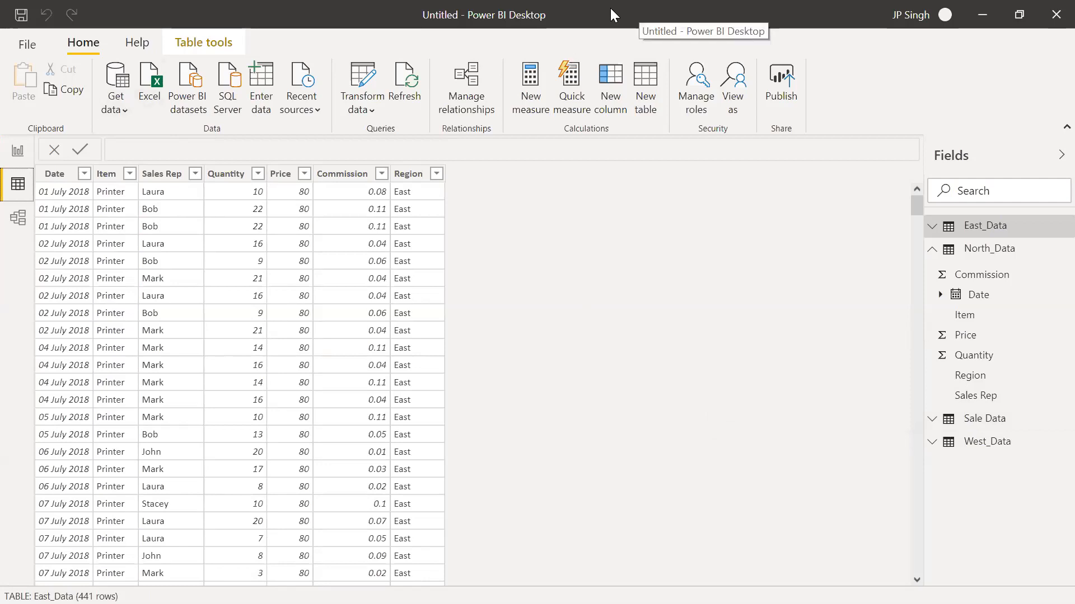
# Step: Import South Data.csv from the Sales Data folder inside "04 Combine CSV files from a Folder" and load it into the report
pyautogui.click(118, 110)
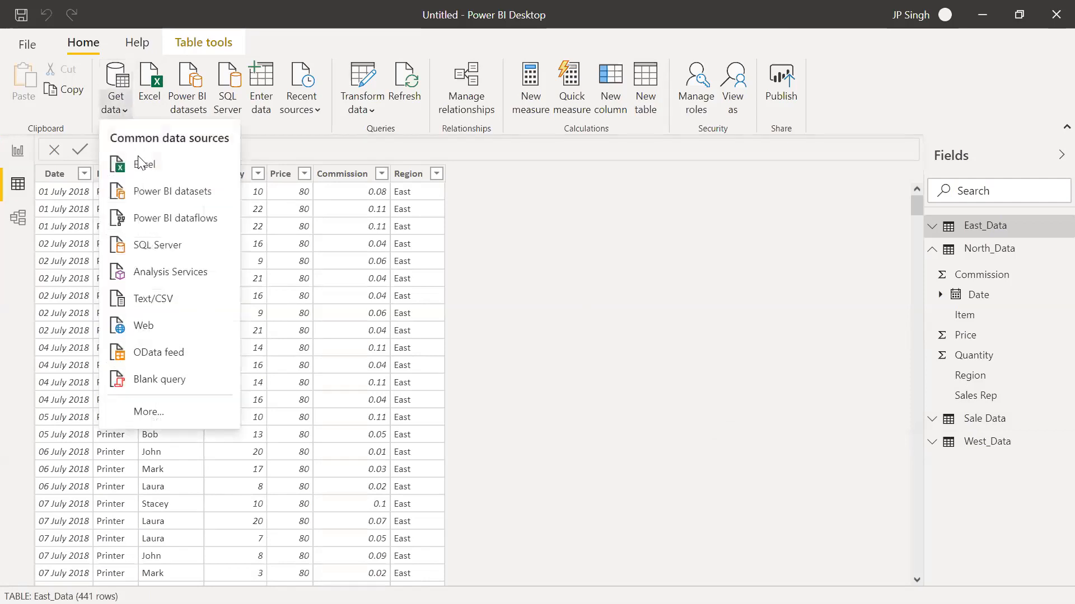
pyautogui.click(159, 307)
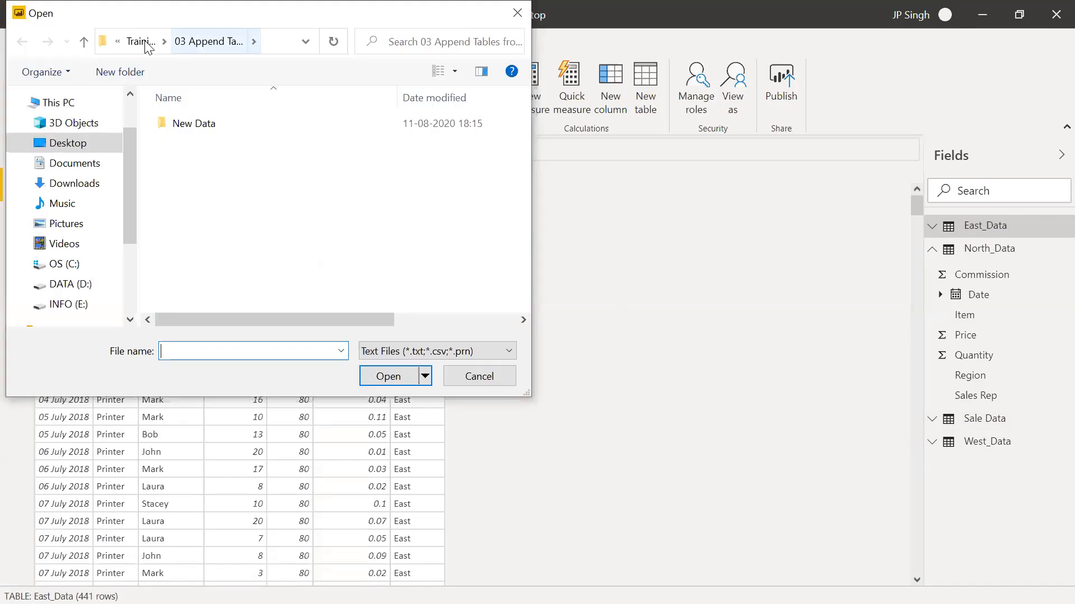
pyautogui.click(147, 42)
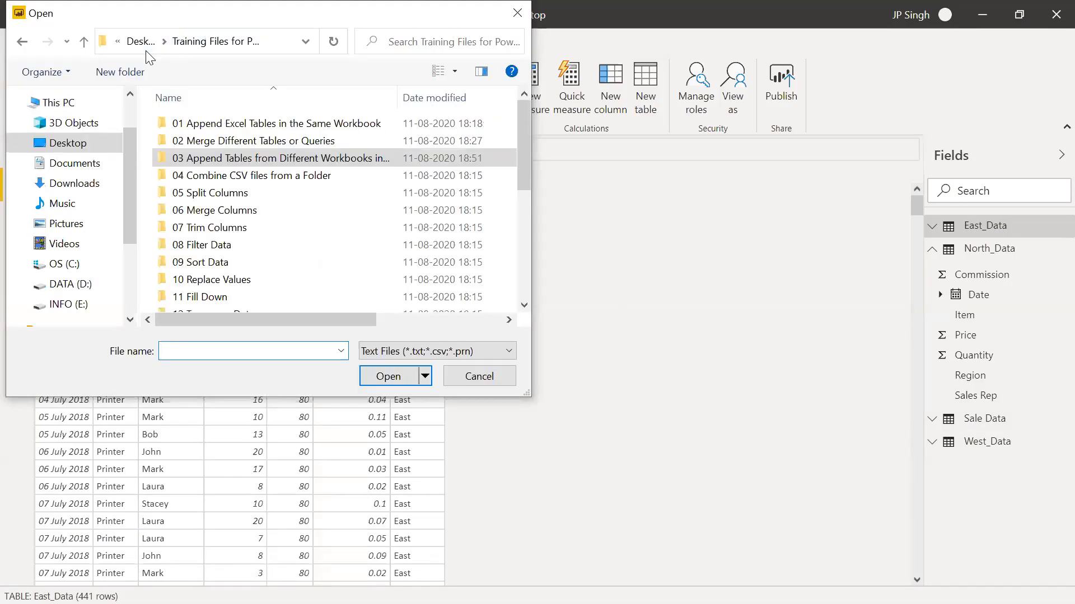
pyautogui.doubleClick(245, 185)
pyautogui.doubleClick(207, 128)
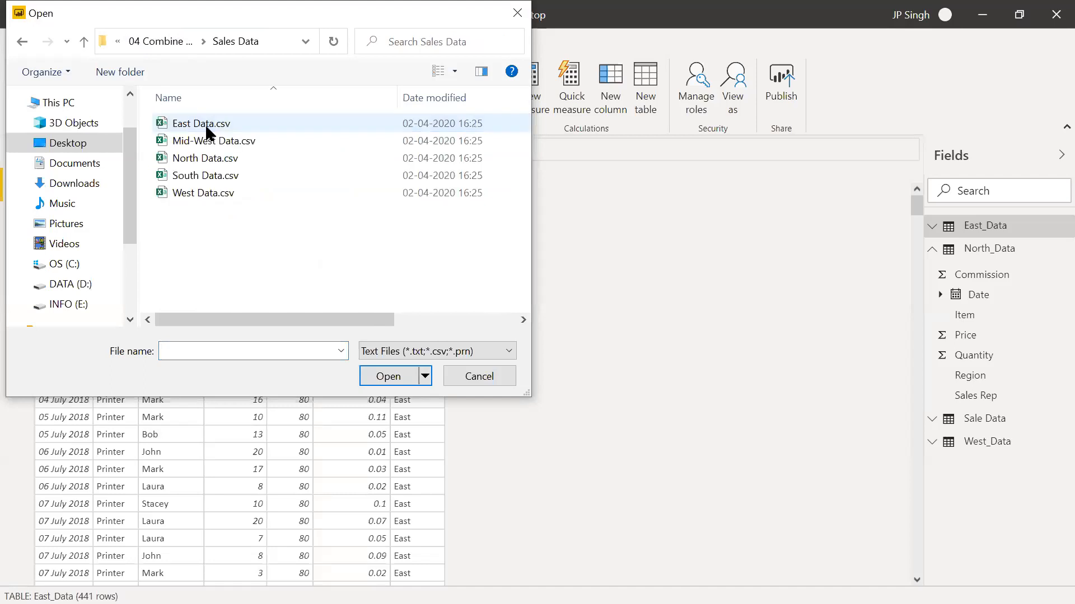
pyautogui.click(230, 179)
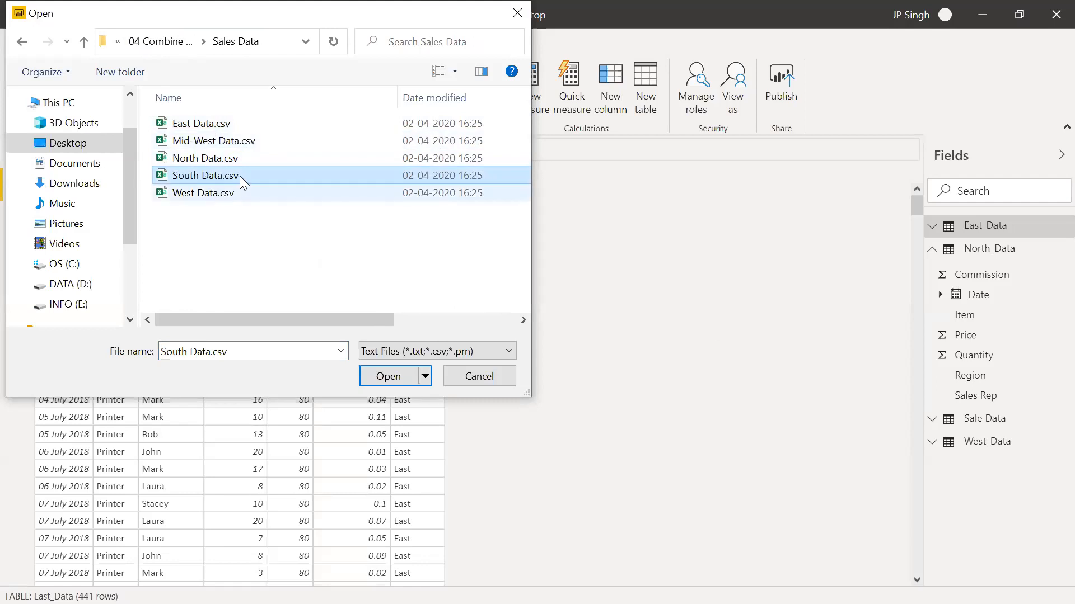
pyautogui.click(389, 377)
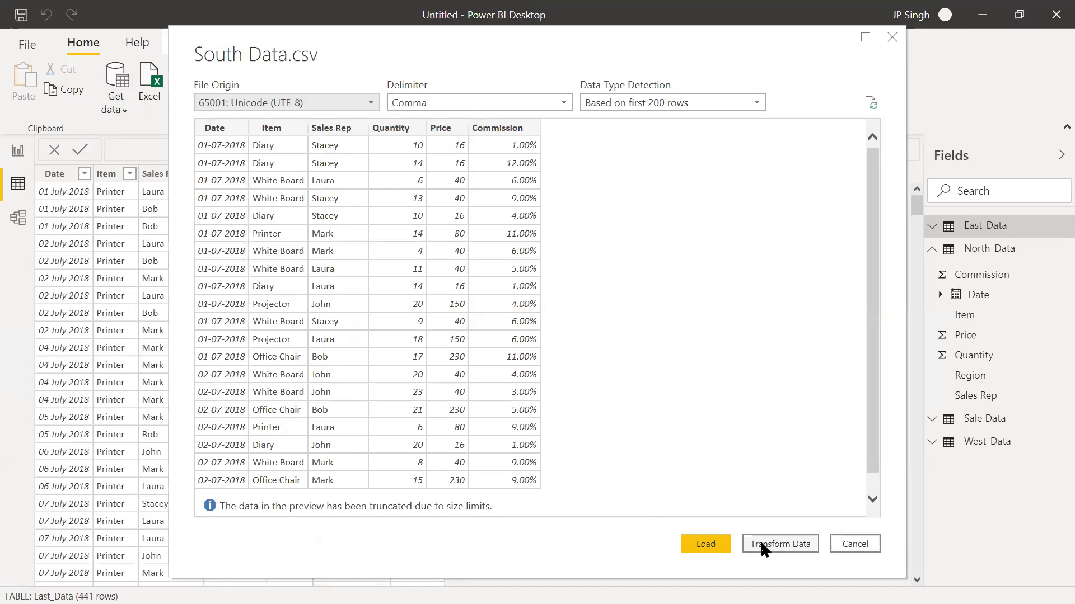
pyautogui.click(709, 546)
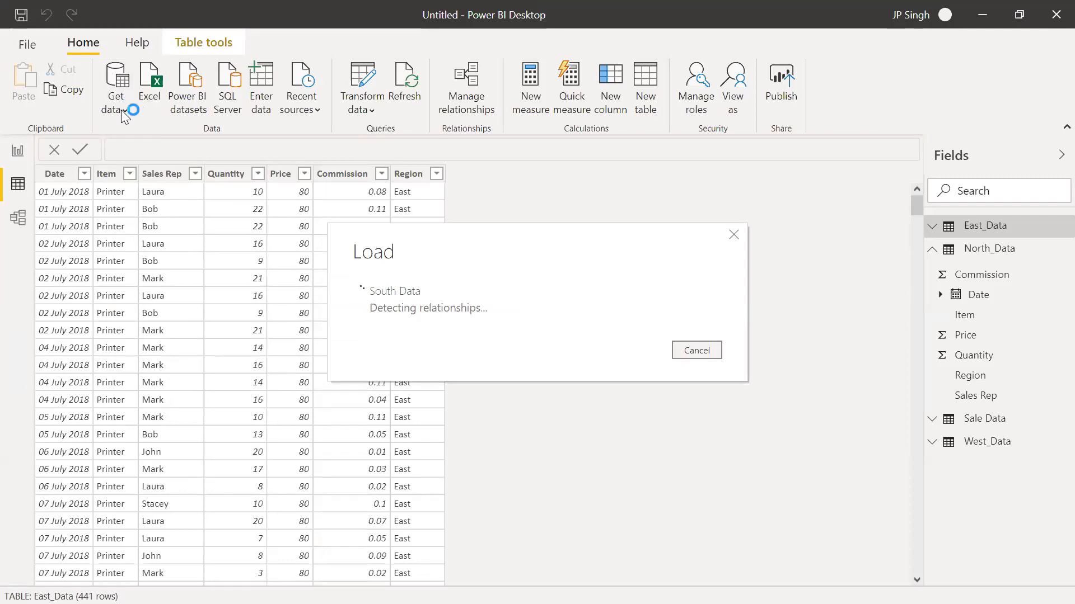
# Step: Import Mid-West Data.csv from the Sales Data folder as a Text/CSV source and load it into the report
pyautogui.click(124, 116)
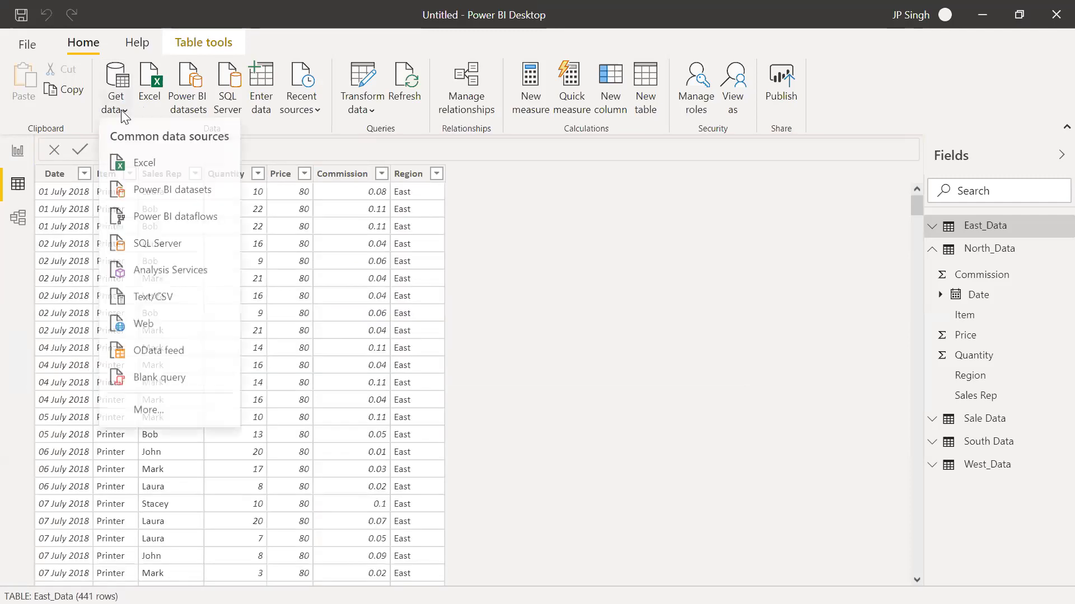
pyautogui.click(162, 307)
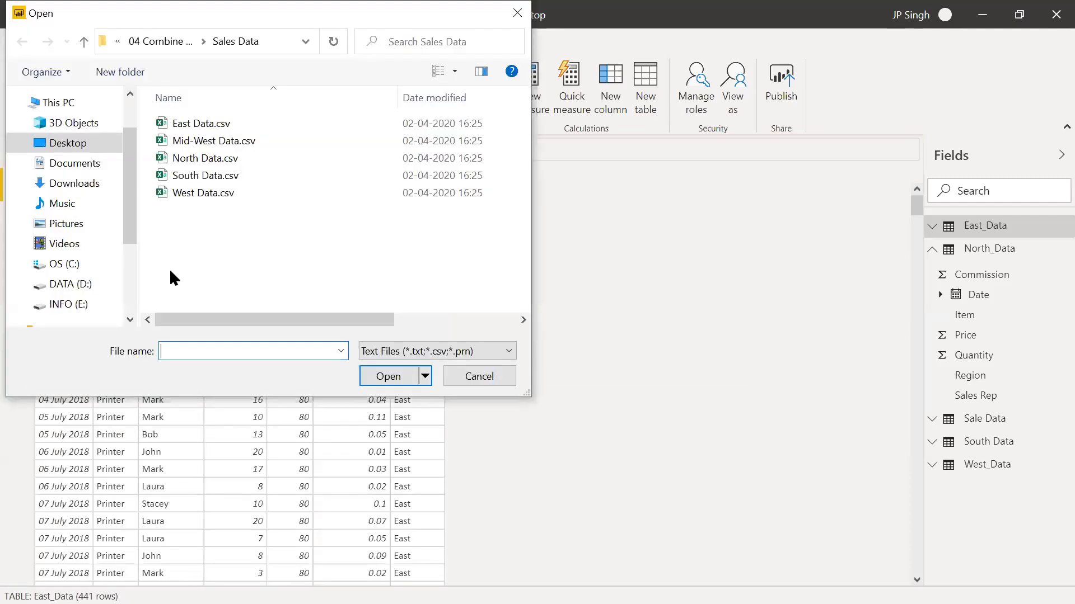
pyautogui.click(222, 144)
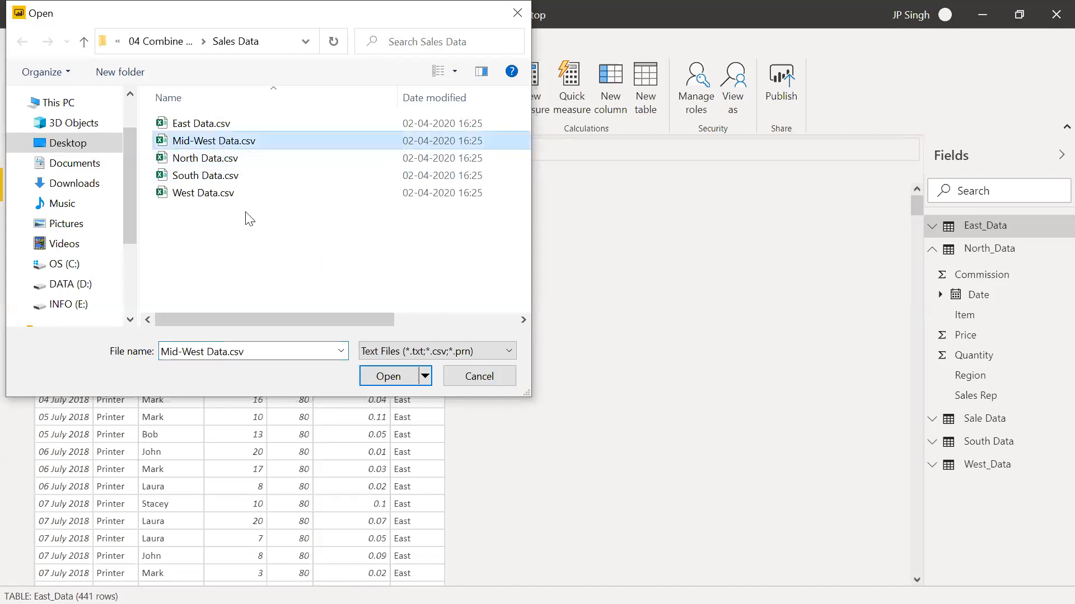
pyautogui.click(400, 381)
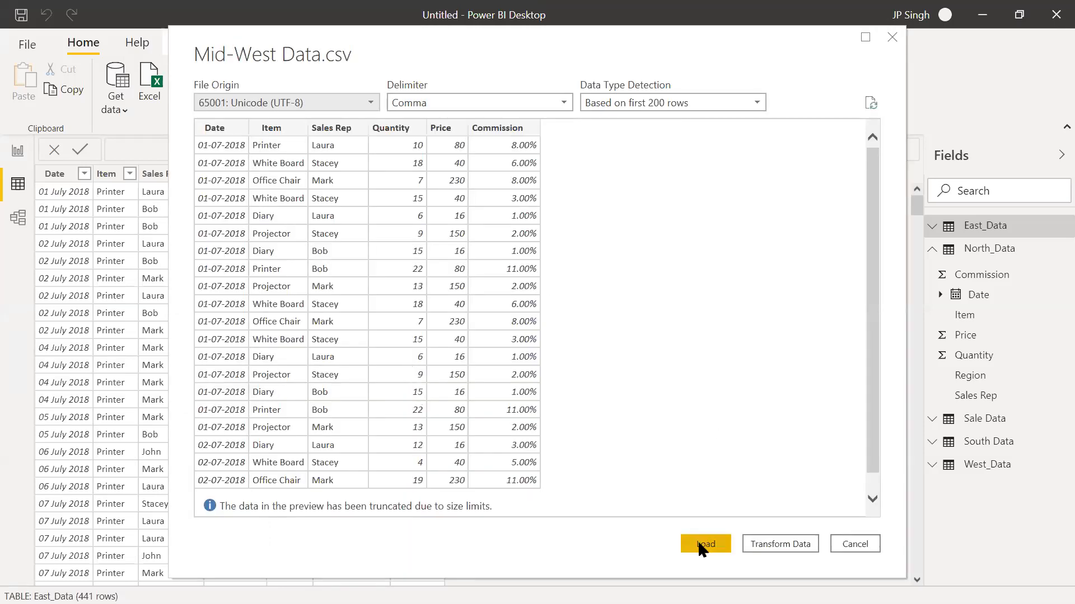
pyautogui.click(701, 546)
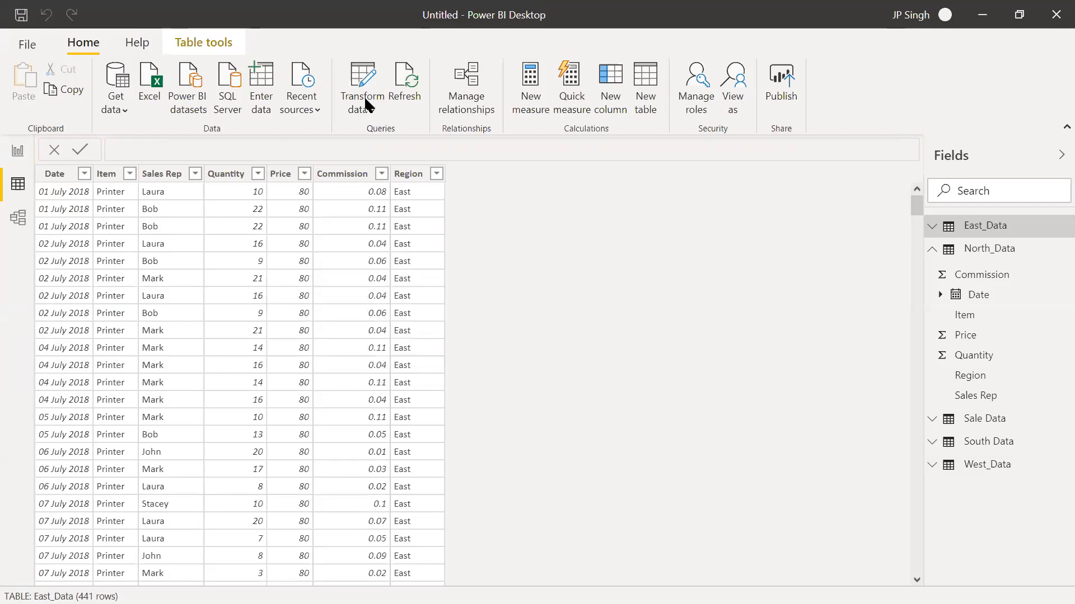
# Step: Delete the appended Sale Data query in Power Query Editor
pyautogui.click(364, 86)
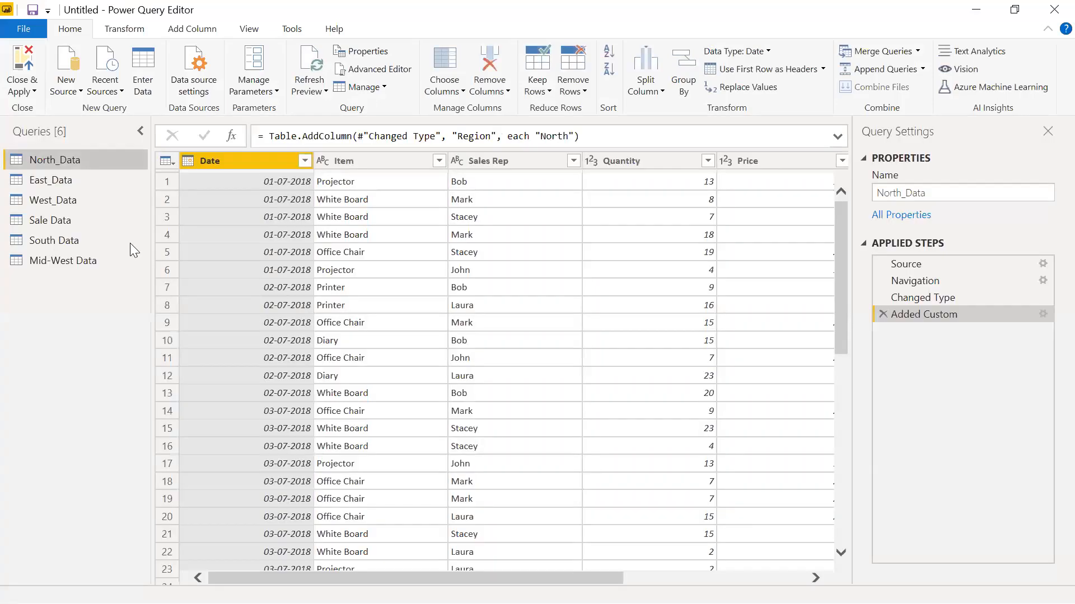
pyautogui.click(60, 221)
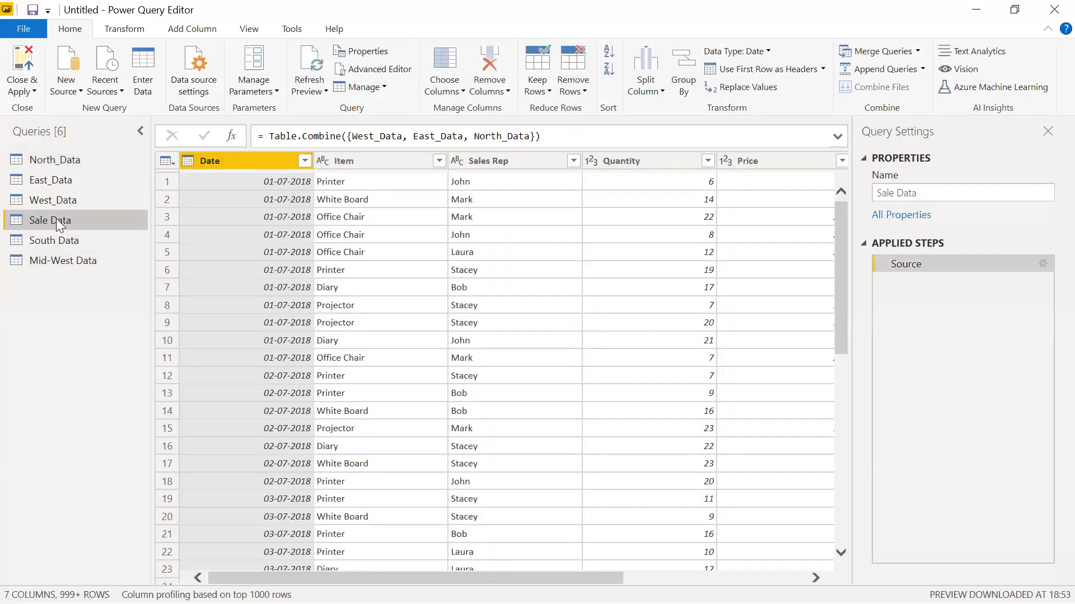
pyautogui.rightClick(60, 223)
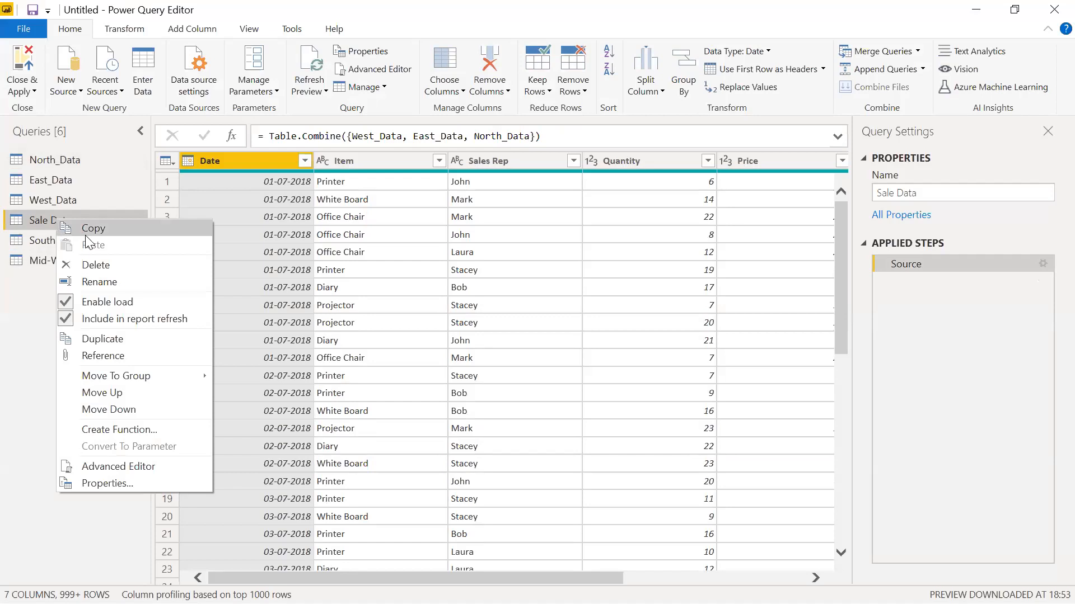
pyautogui.click(105, 271)
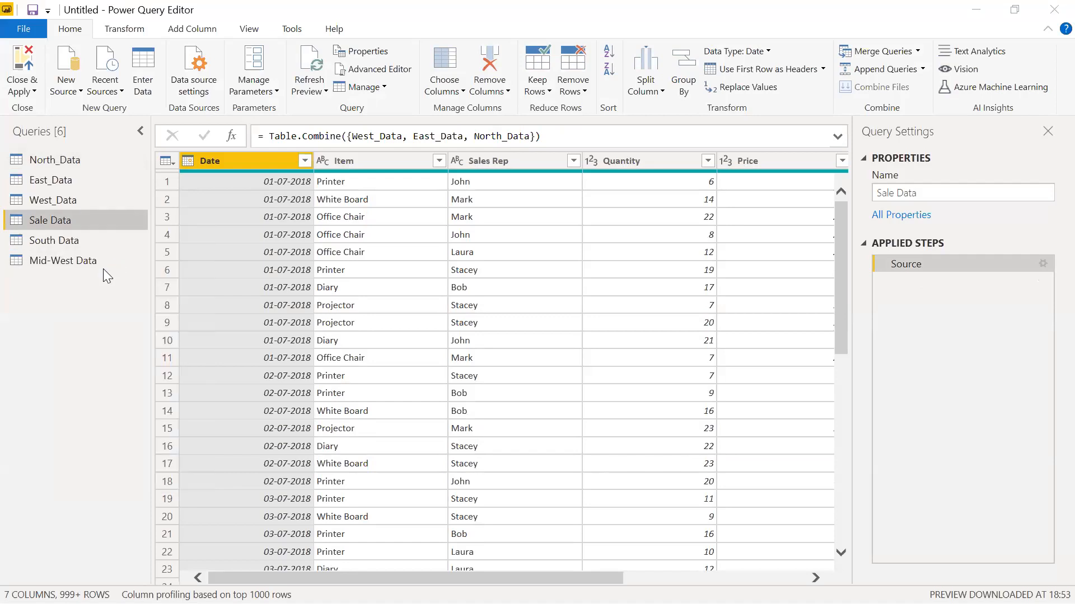
pyautogui.click(619, 337)
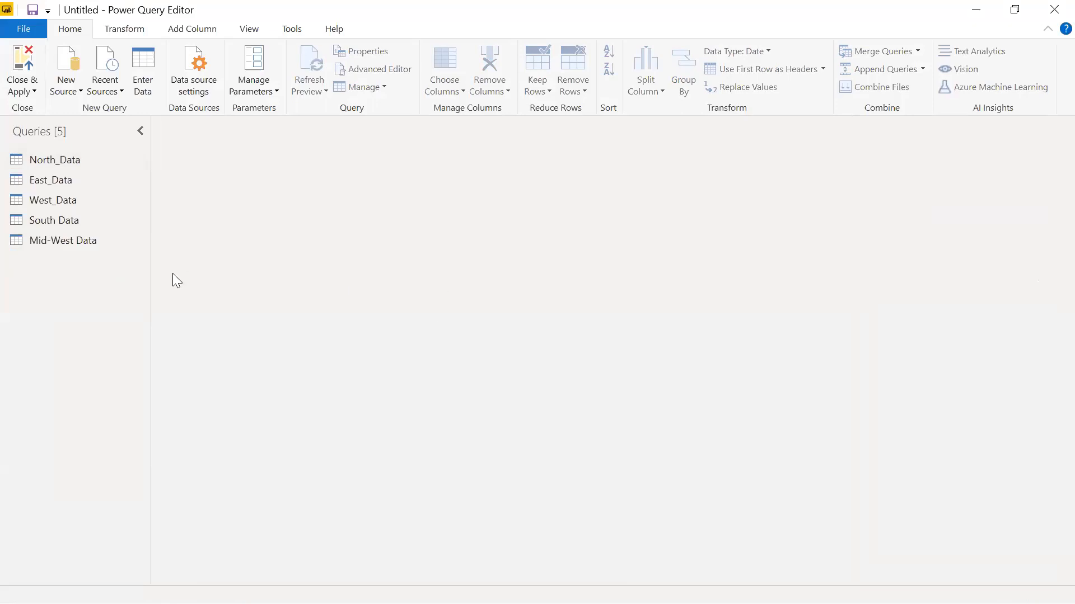
# Step: Add a custom column named Region to the Mid-West Data query with the formula "Mid-West"
pyautogui.click(52, 240)
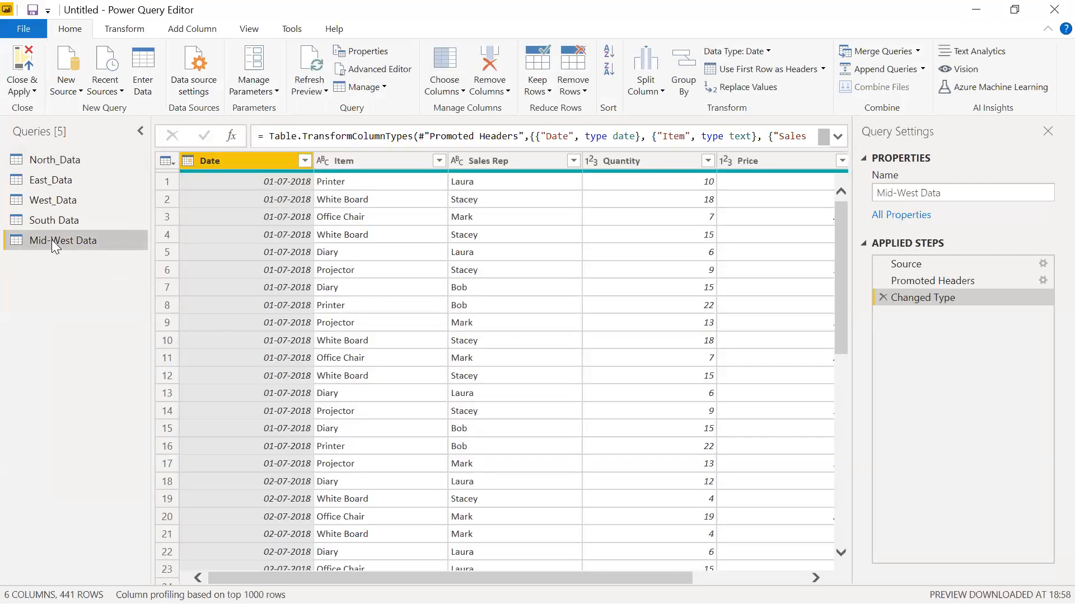
pyautogui.click(188, 33)
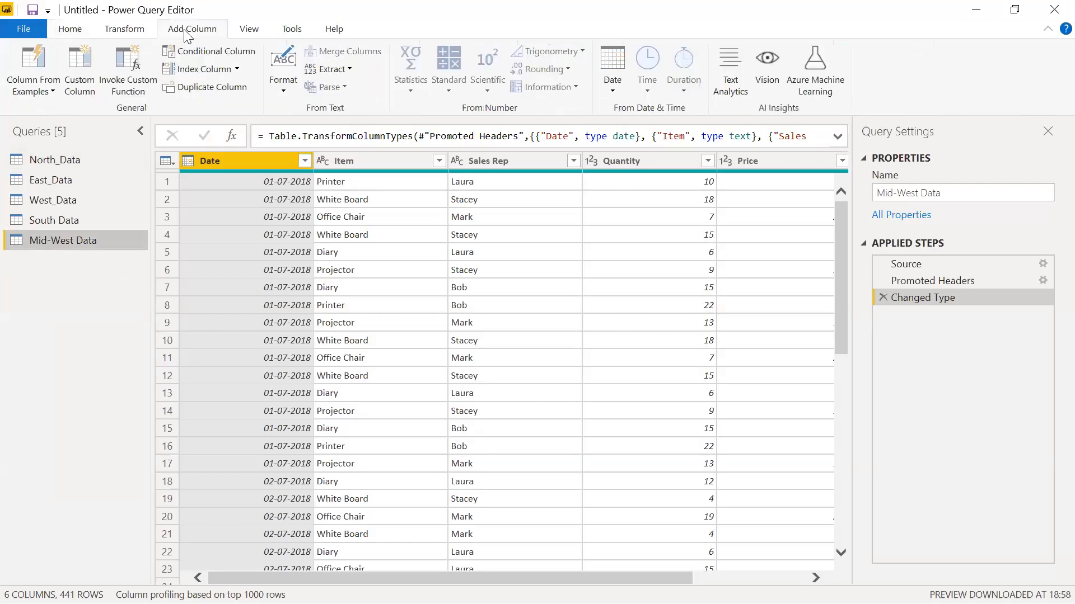
pyautogui.click(77, 71)
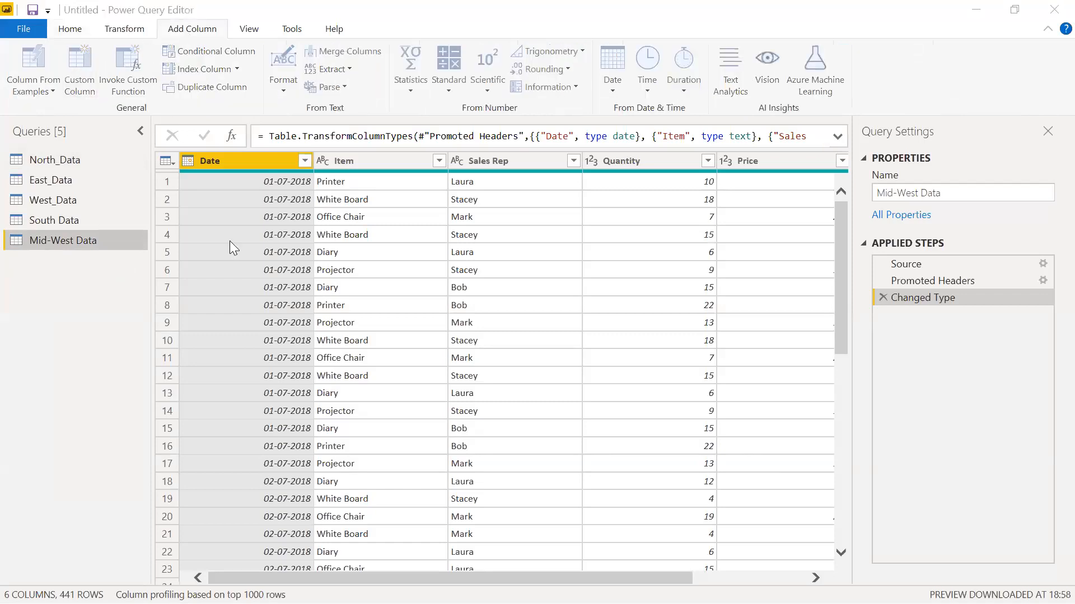
pyautogui.press('Delete')
pyautogui.press('Delete')
pyautogui.press('Delete')
pyautogui.write('Region')
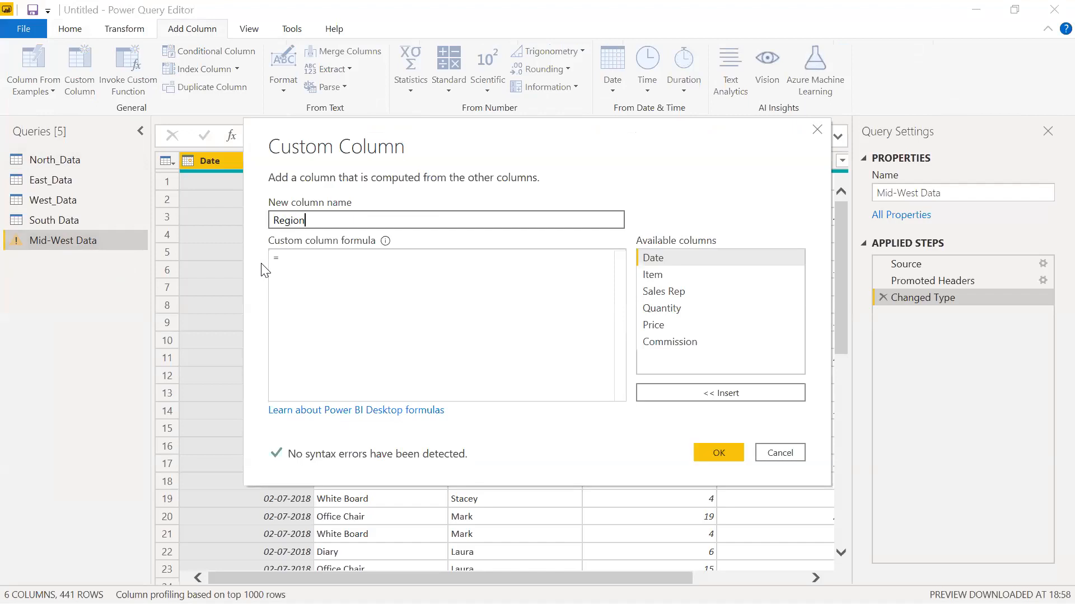
pyautogui.click(290, 256)
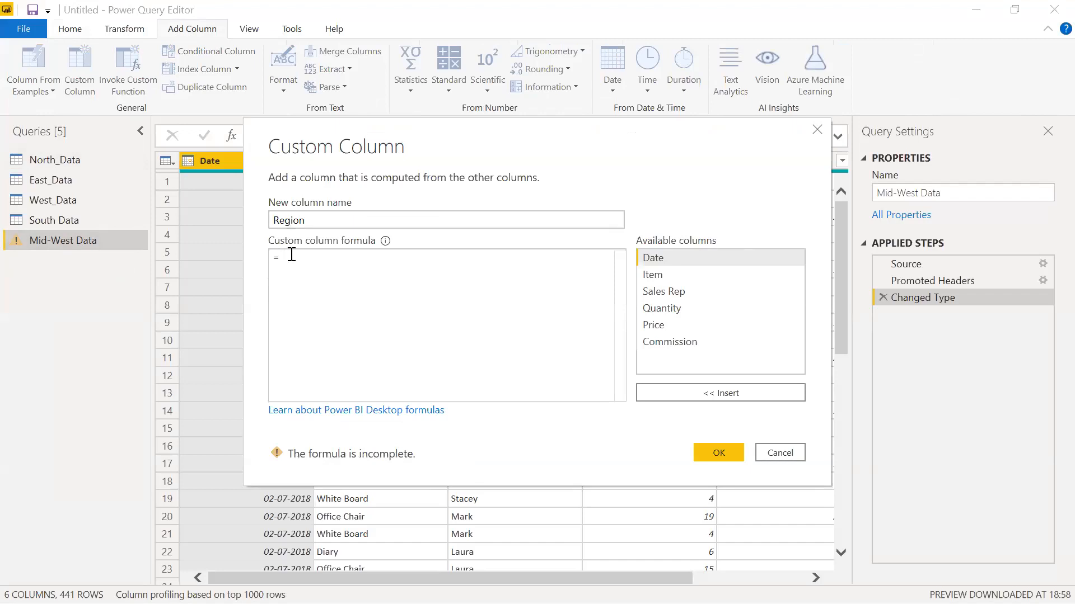
pyautogui.write('"Mid-West')
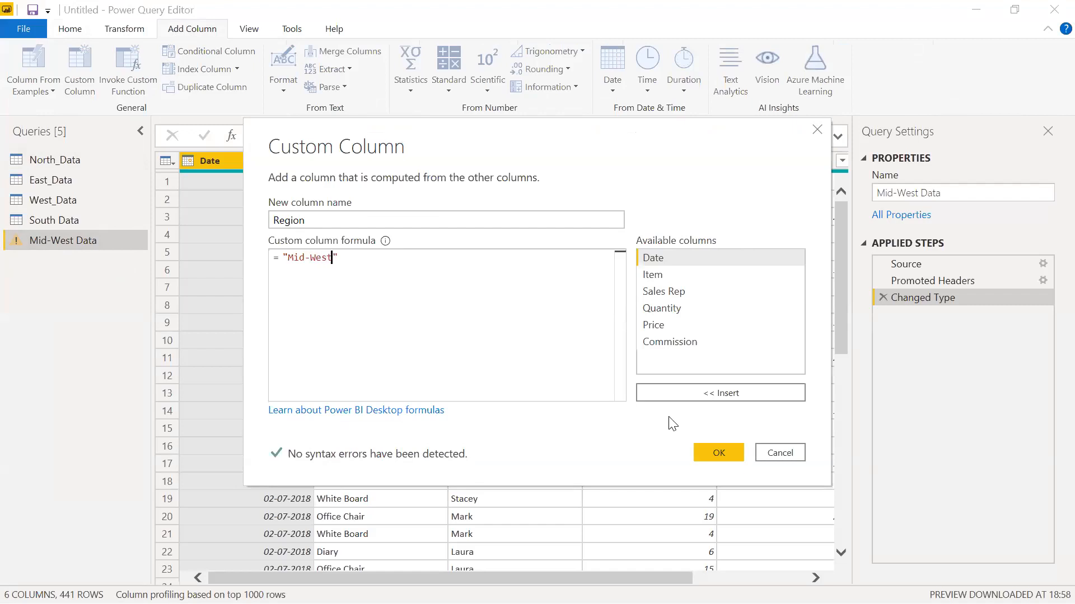
pyautogui.click(717, 453)
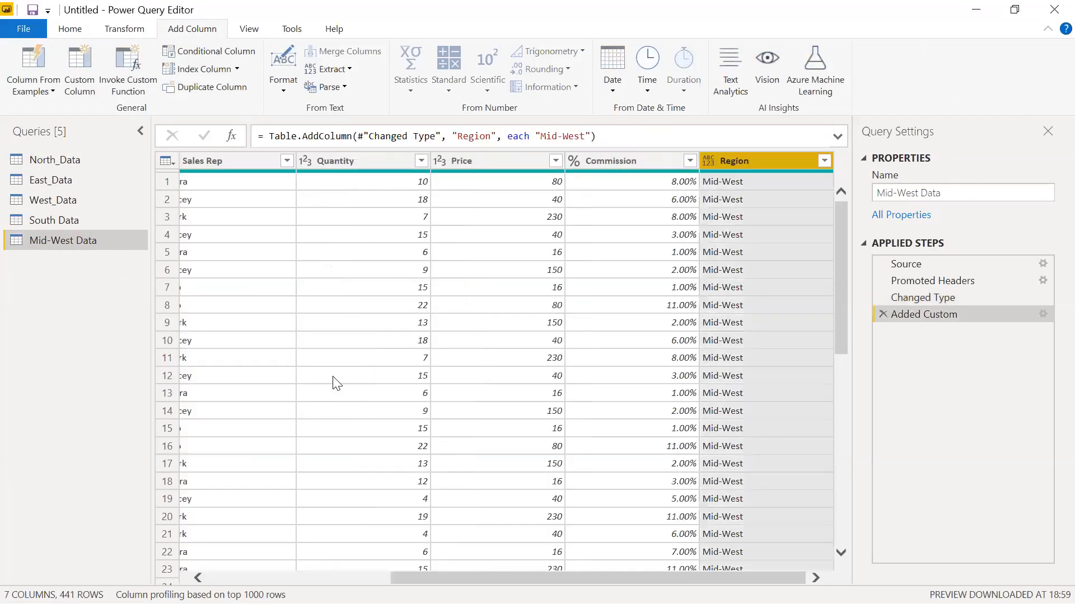
# Step: Add a custom column named Region to the South Data query with the formula "South"
pyautogui.click(49, 220)
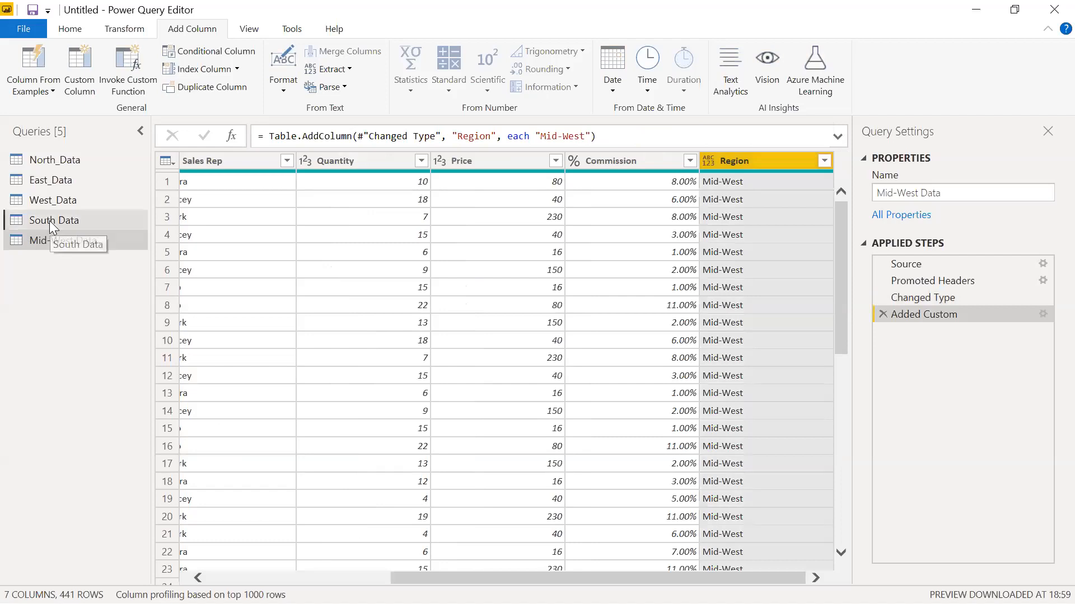
pyautogui.click(82, 81)
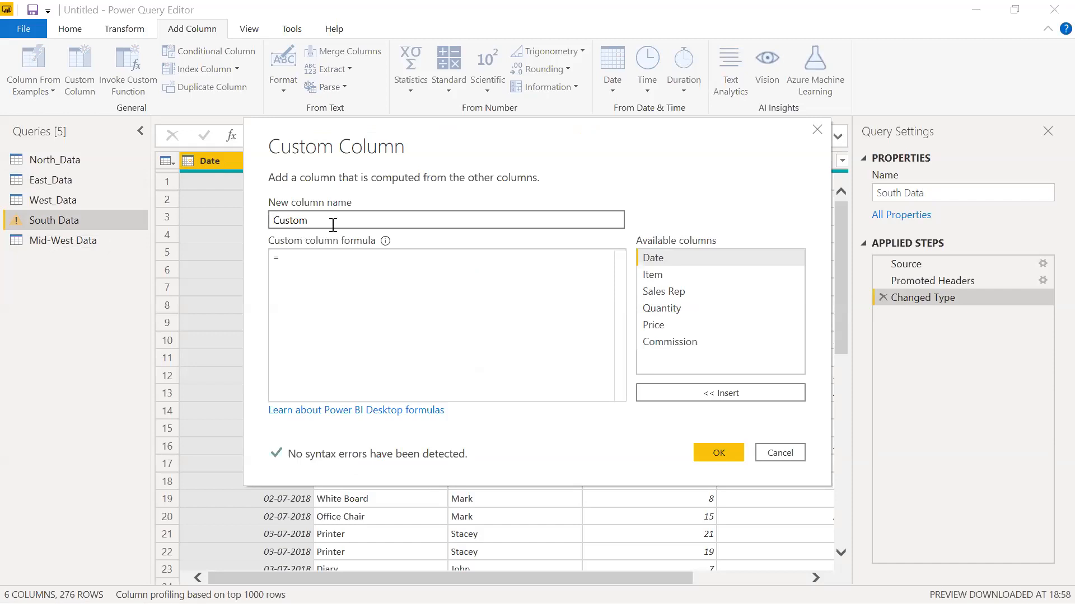
pyautogui.write('Region')
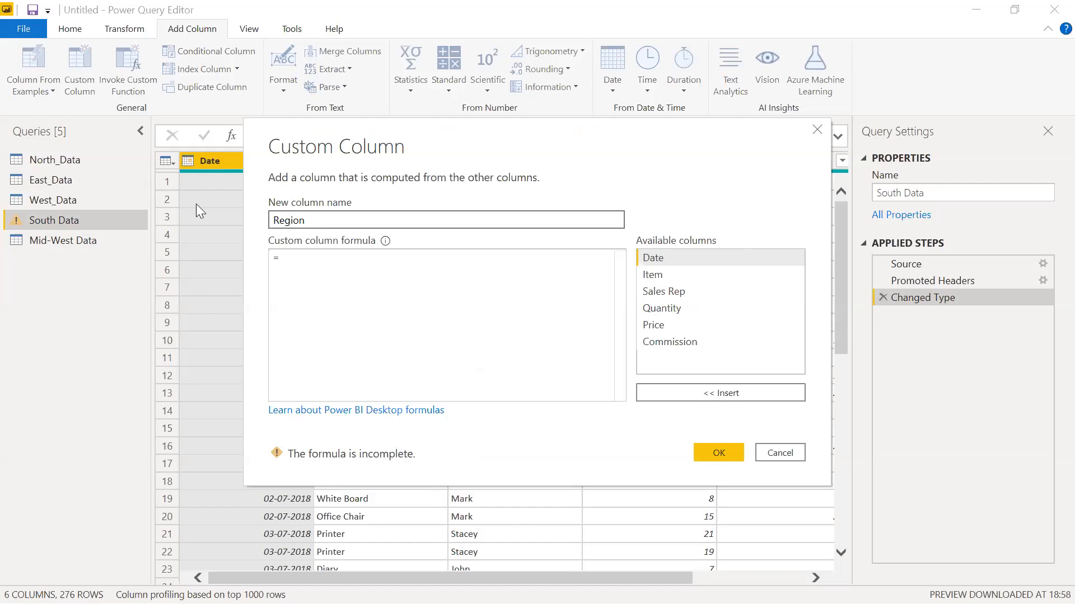
pyautogui.click(321, 268)
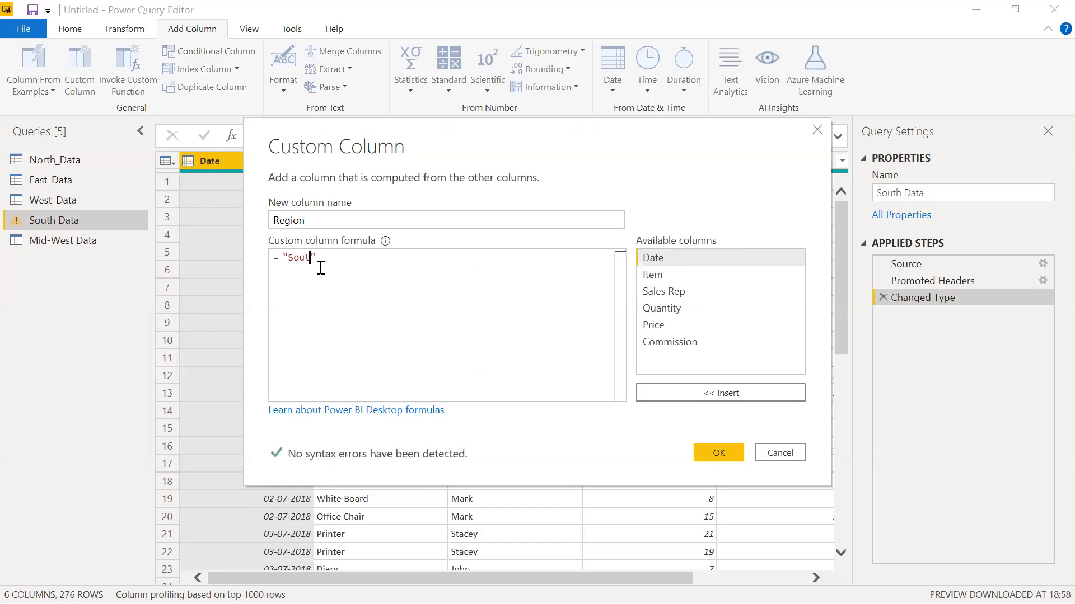
pyautogui.click(717, 453)
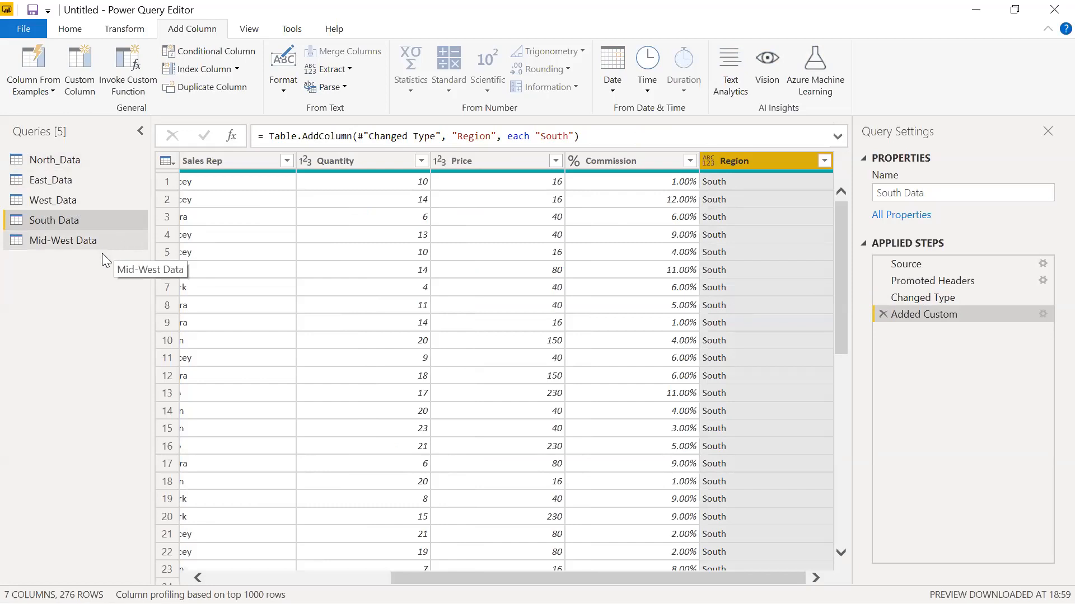
# Step: Append the South Data, Mid-West Data, West_Data, East_Data and North_Data queries, in that order, as a new query
pyautogui.click(67, 32)
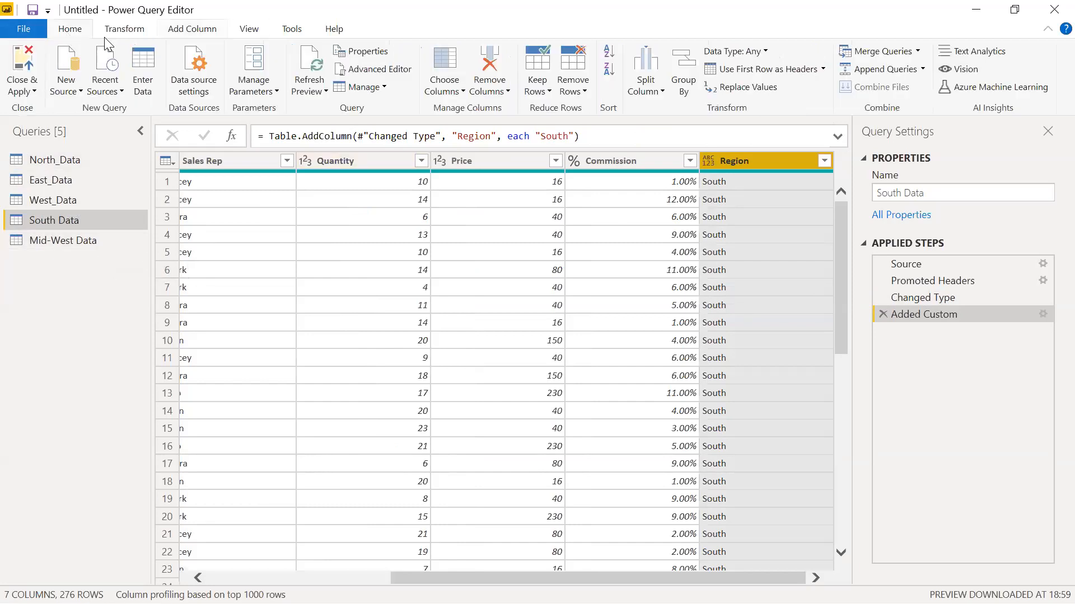
pyautogui.click(920, 69)
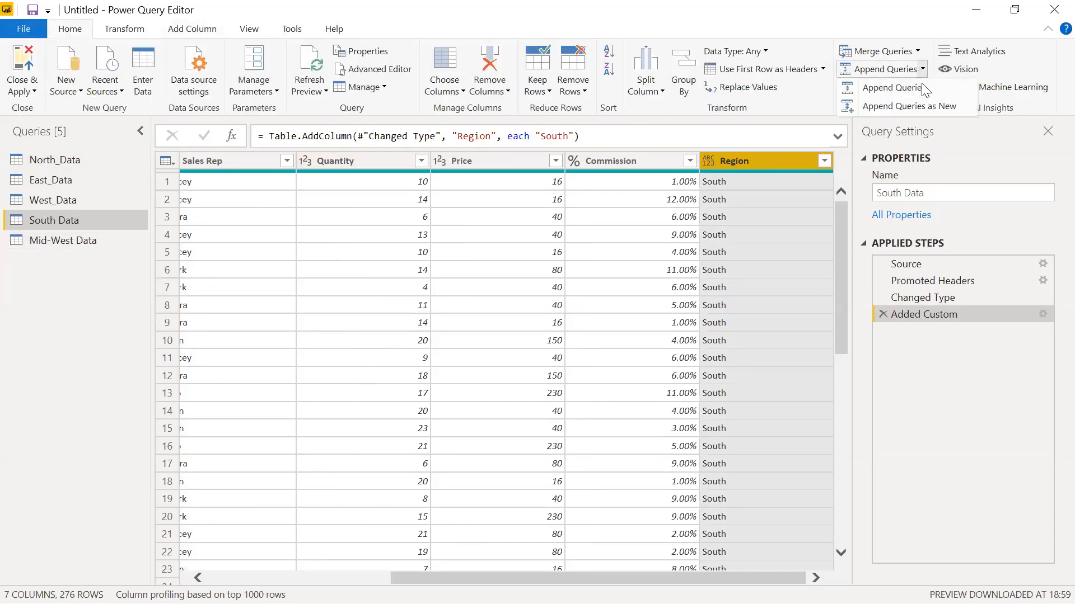
pyautogui.click(918, 107)
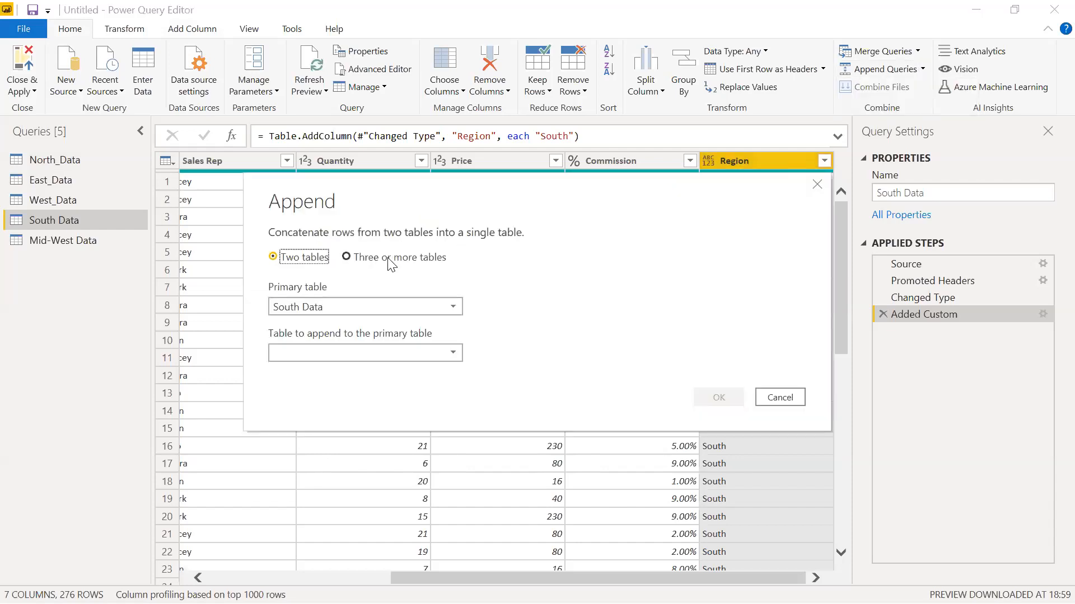
pyautogui.click(358, 257)
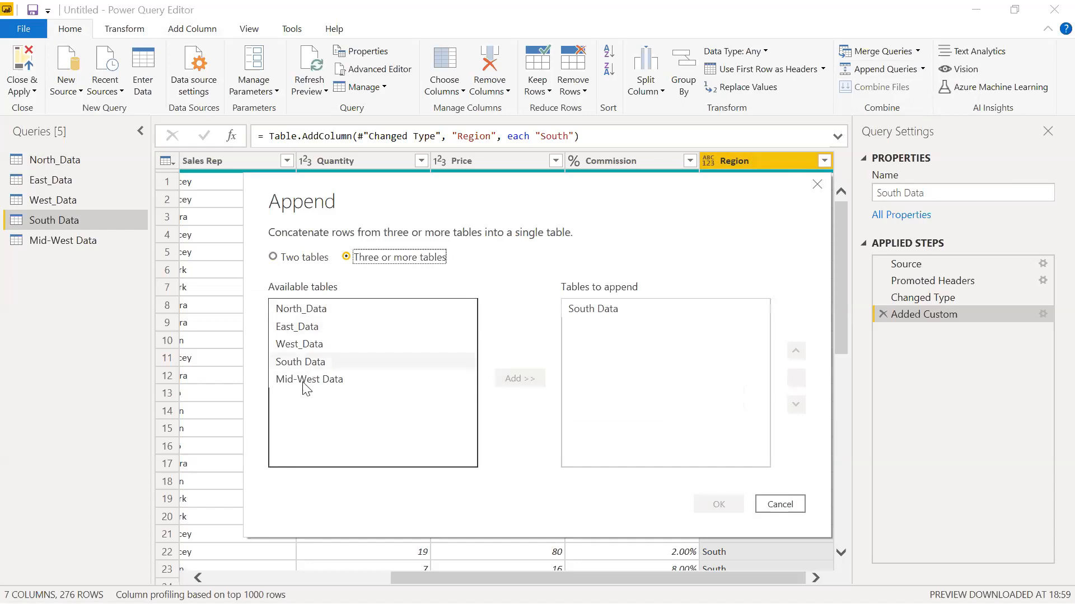
pyautogui.click(334, 387)
pyautogui.click(520, 378)
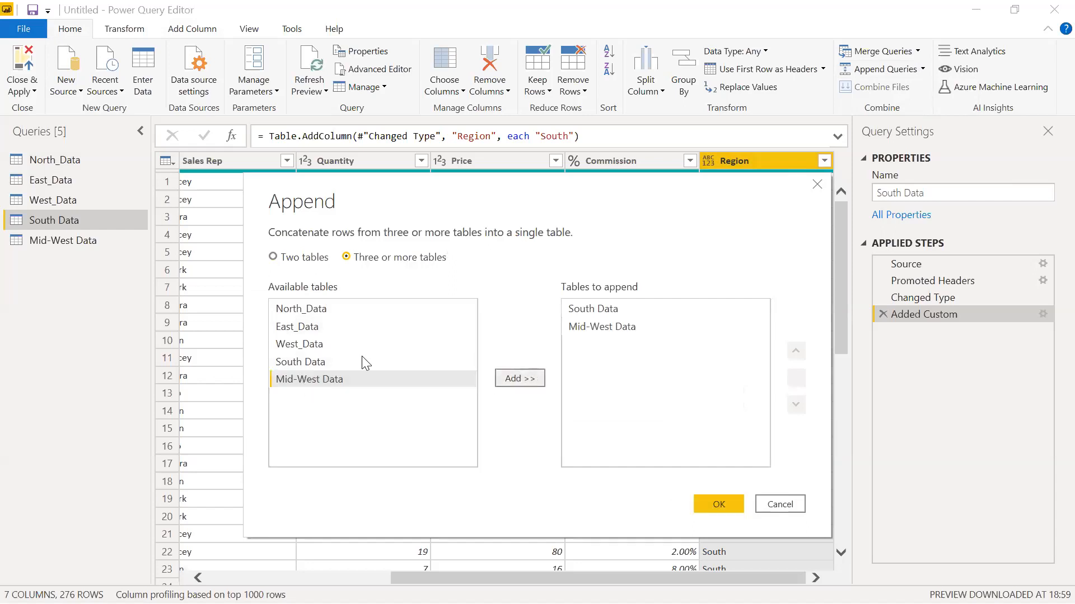
pyautogui.click(311, 346)
pyautogui.click(517, 379)
pyautogui.click(305, 326)
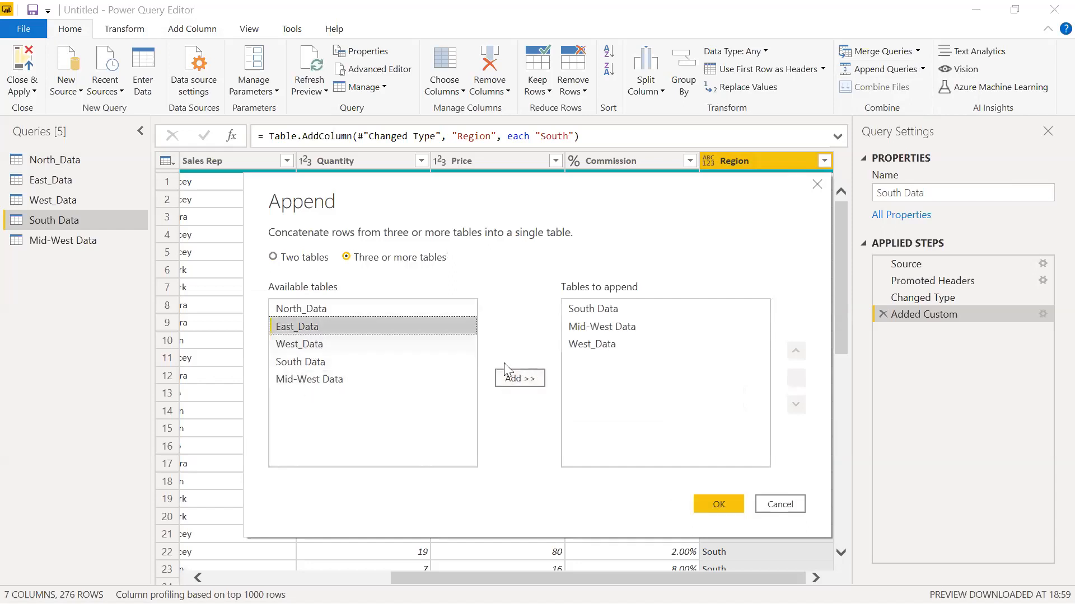
pyautogui.click(511, 385)
pyautogui.click(350, 311)
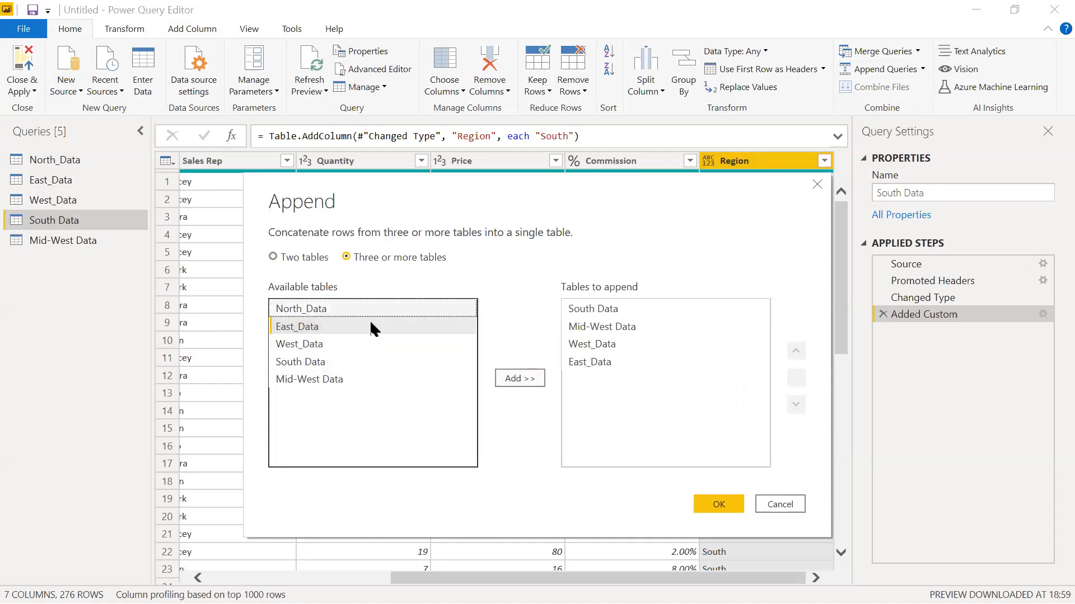
pyautogui.click(511, 381)
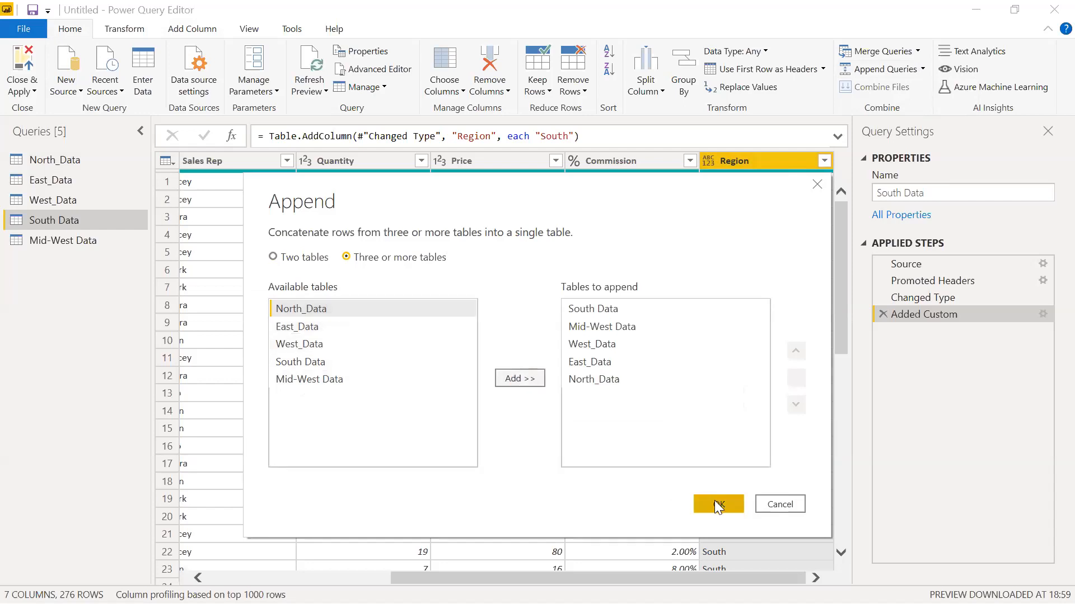
pyautogui.click(718, 505)
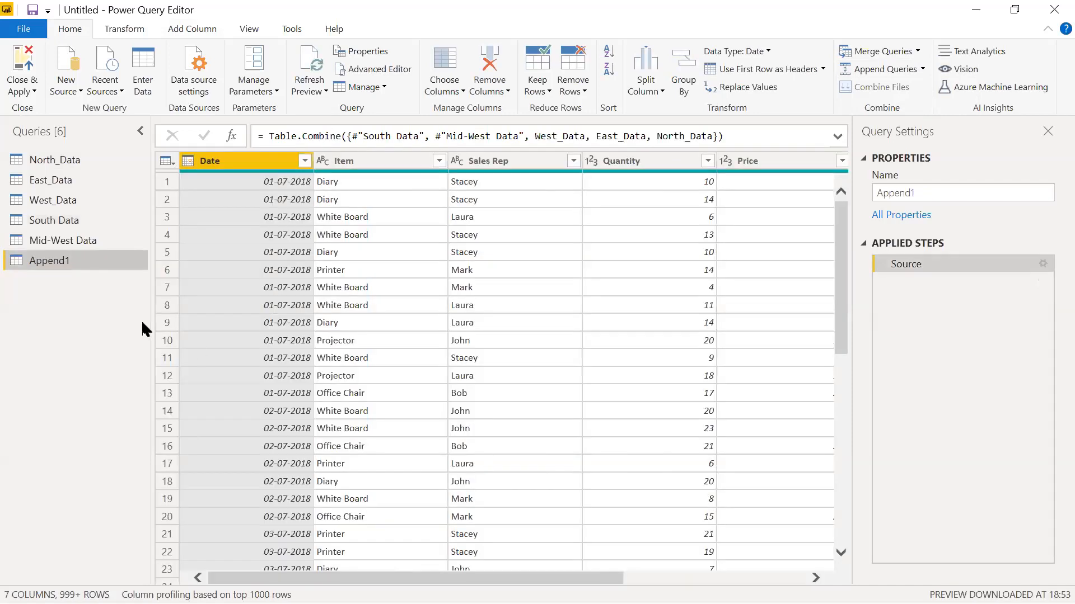
# Step: Rename the new appended query as Sales data
pyautogui.moveTo(936, 192); pyautogui.dragTo(792, 183)
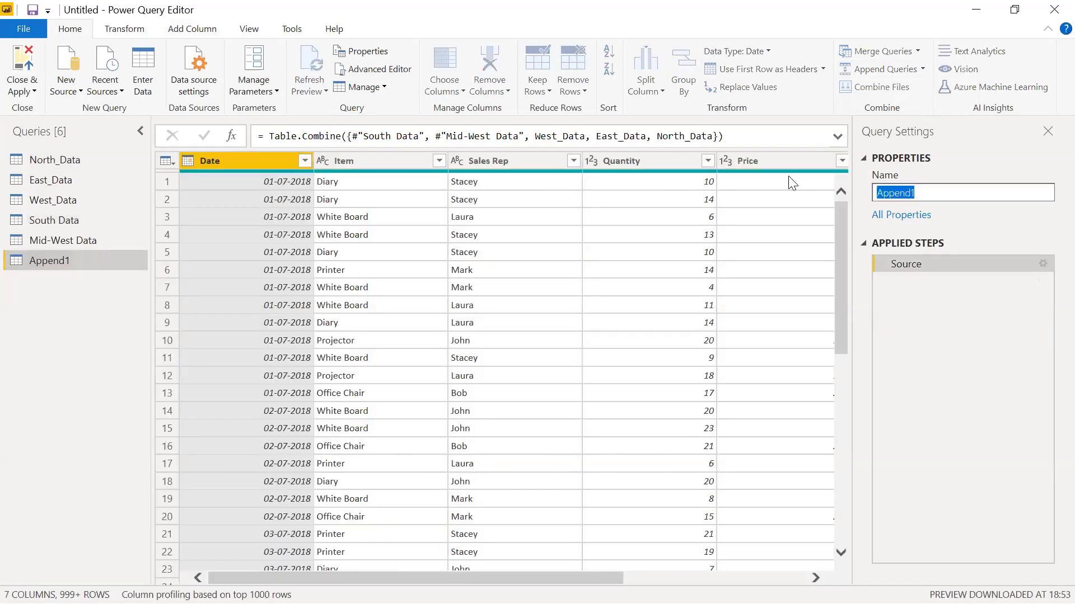
pyautogui.write('Sle')
pyautogui.press('BackSpace')
pyautogui.press('BackSpace')
pyautogui.write('ales data')
pyautogui.click(42, 338)
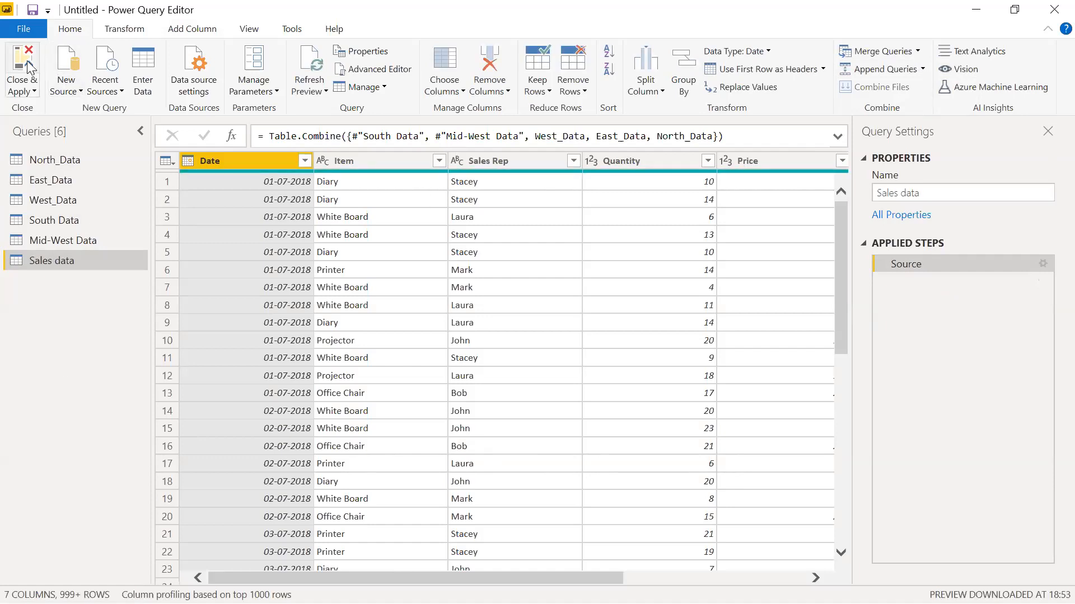
# Step: Close Power Query Editor applying the query changes, and select the Sales data table in the report's Data view
pyautogui.click(24, 63)
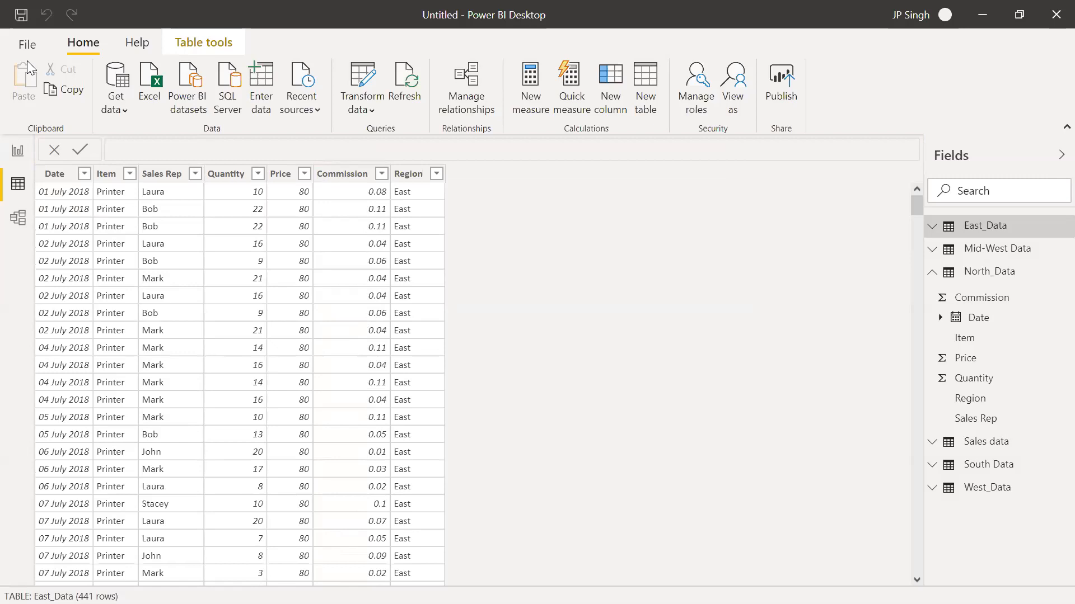
pyautogui.click(935, 276)
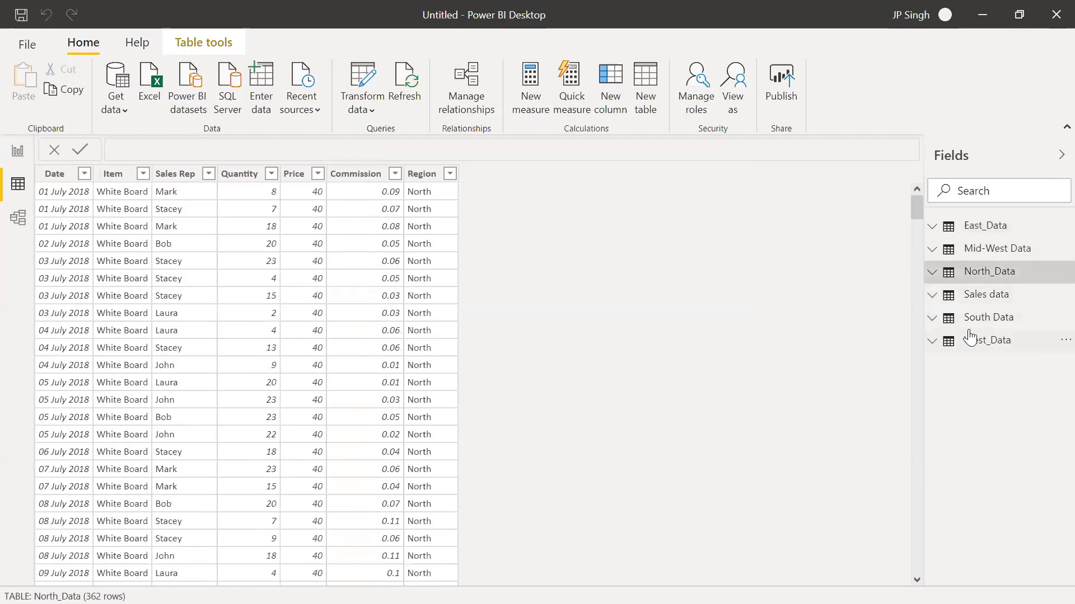
pyautogui.click(986, 295)
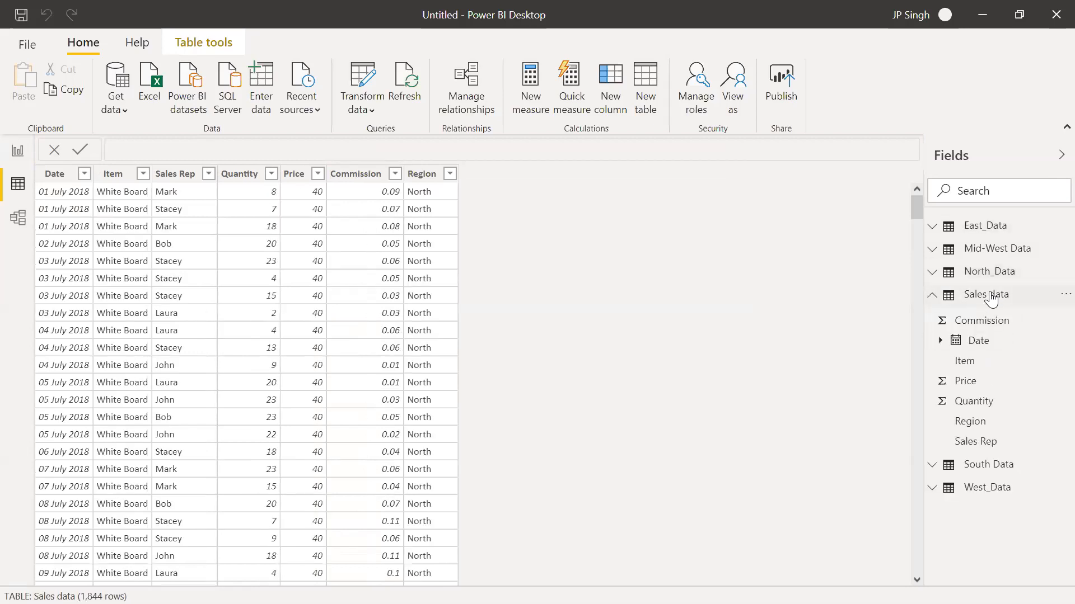
# Step: Insert a large pie chart on the report page with Region as legend and Quantity as values from Sales data
pyautogui.click(18, 151)
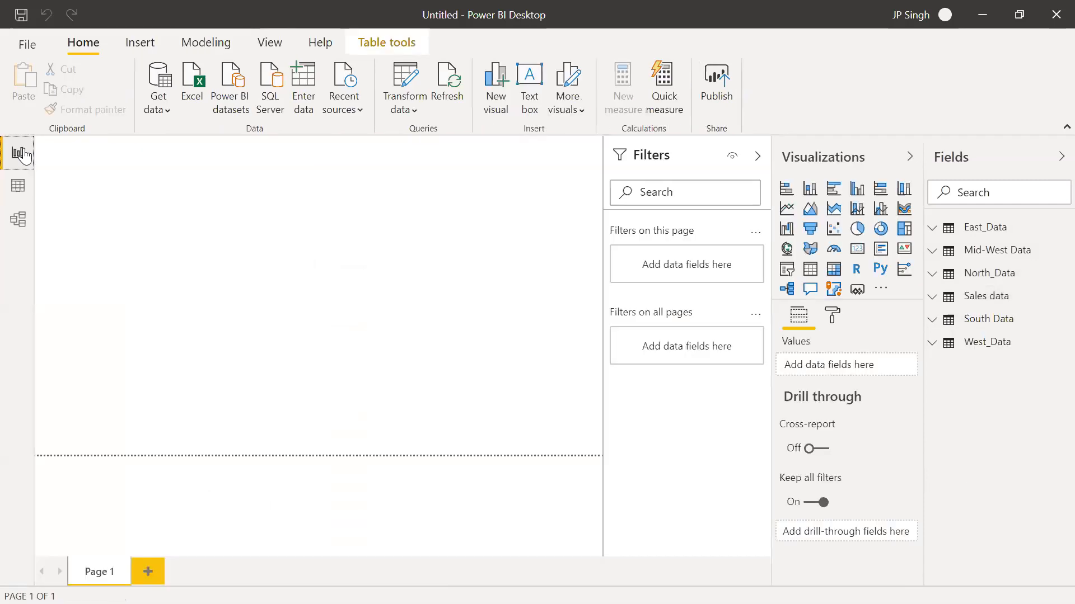
pyautogui.click(857, 228)
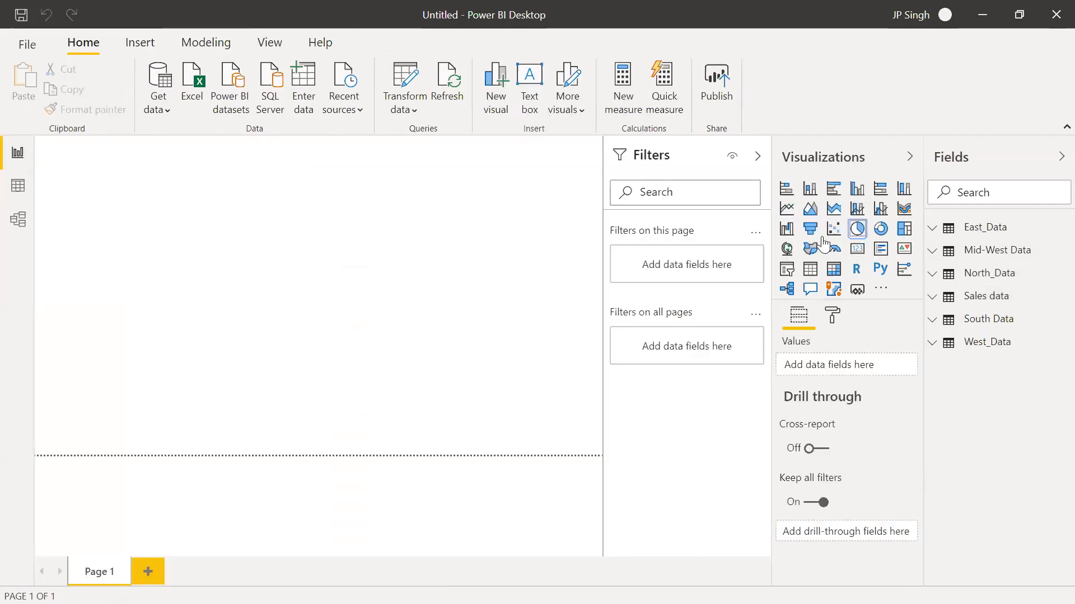
pyautogui.moveTo(161, 258); pyautogui.dragTo(593, 453)
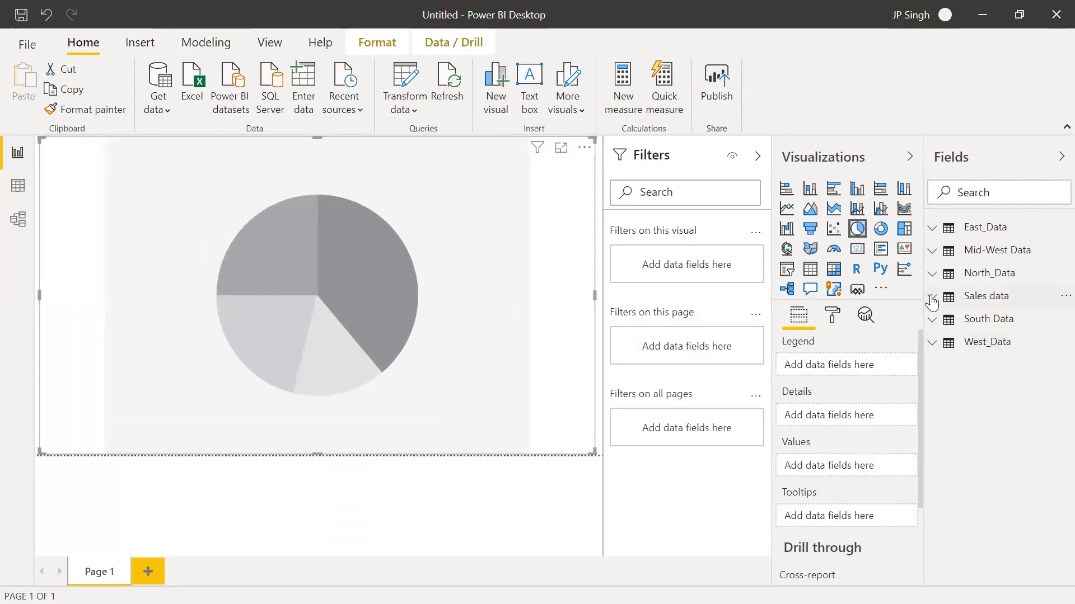
pyautogui.click(932, 298)
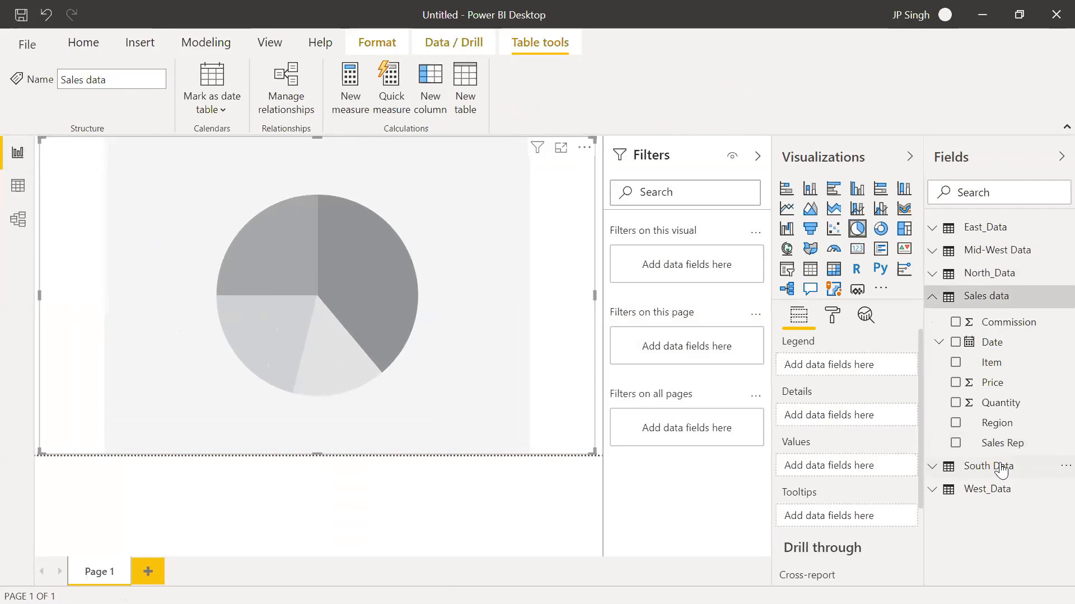
pyautogui.moveTo(1002, 426); pyautogui.dragTo(834, 365)
pyautogui.moveTo(1006, 403); pyautogui.dragTo(846, 478)
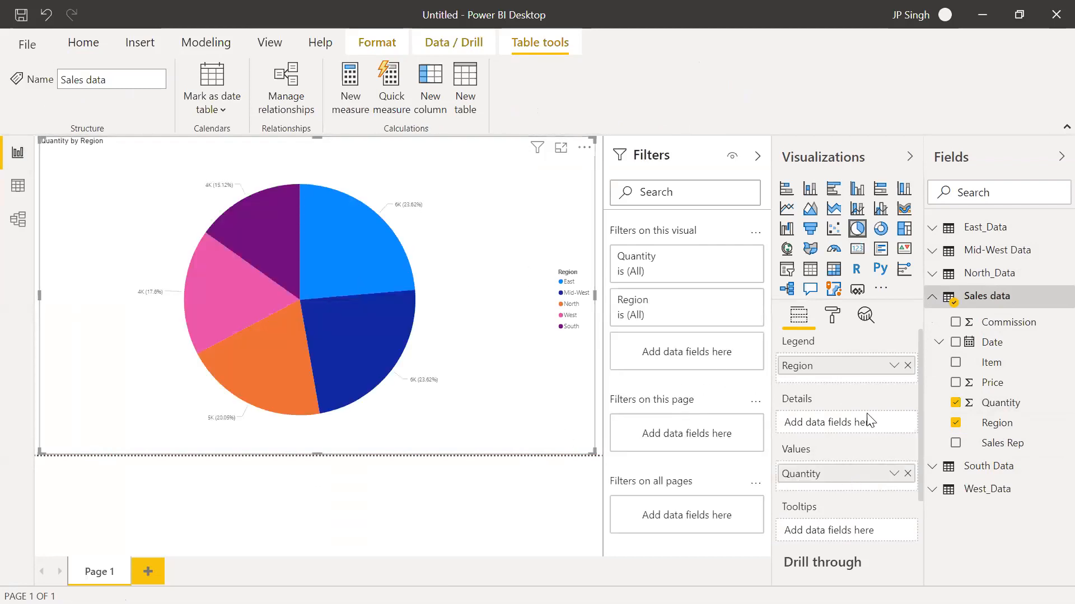
# Step: Turn off the pie chart's legend and set its detail label style to Category, percent of total
pyautogui.click(830, 318)
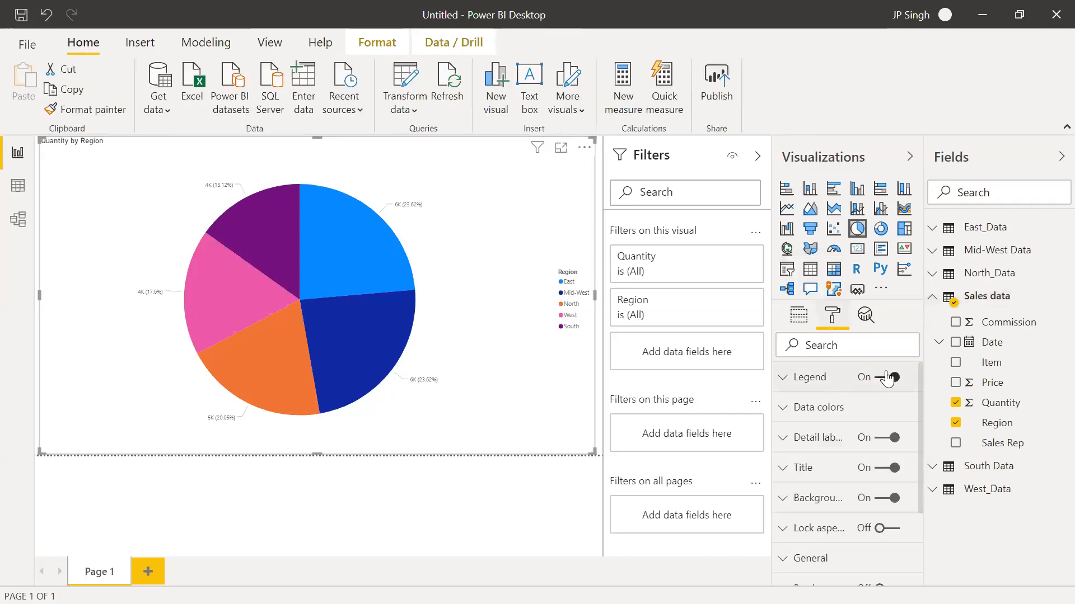
pyautogui.click(887, 378)
pyautogui.click(790, 446)
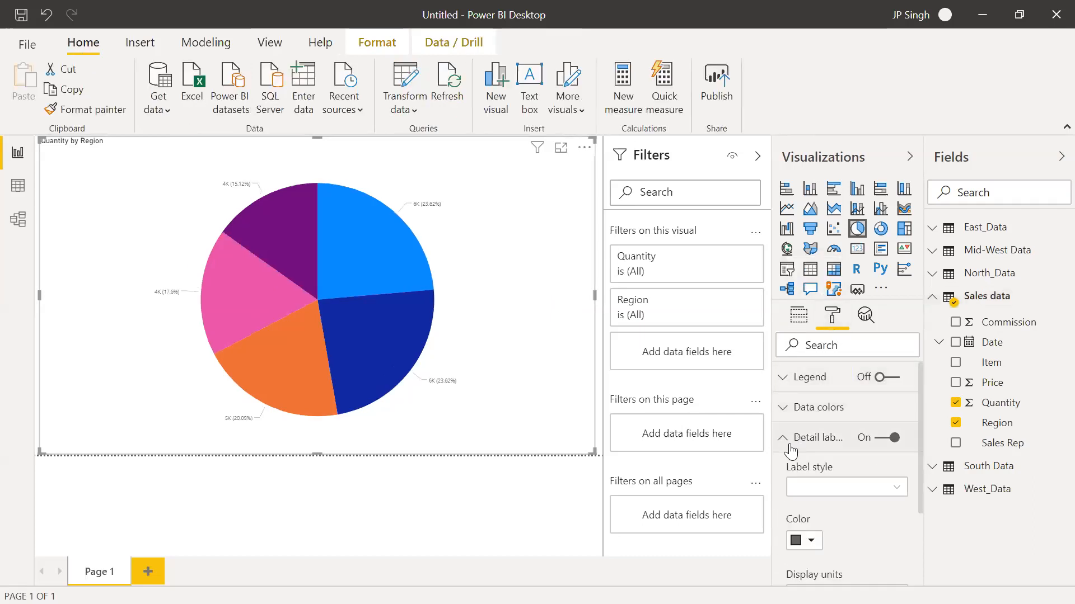
pyautogui.click(852, 489)
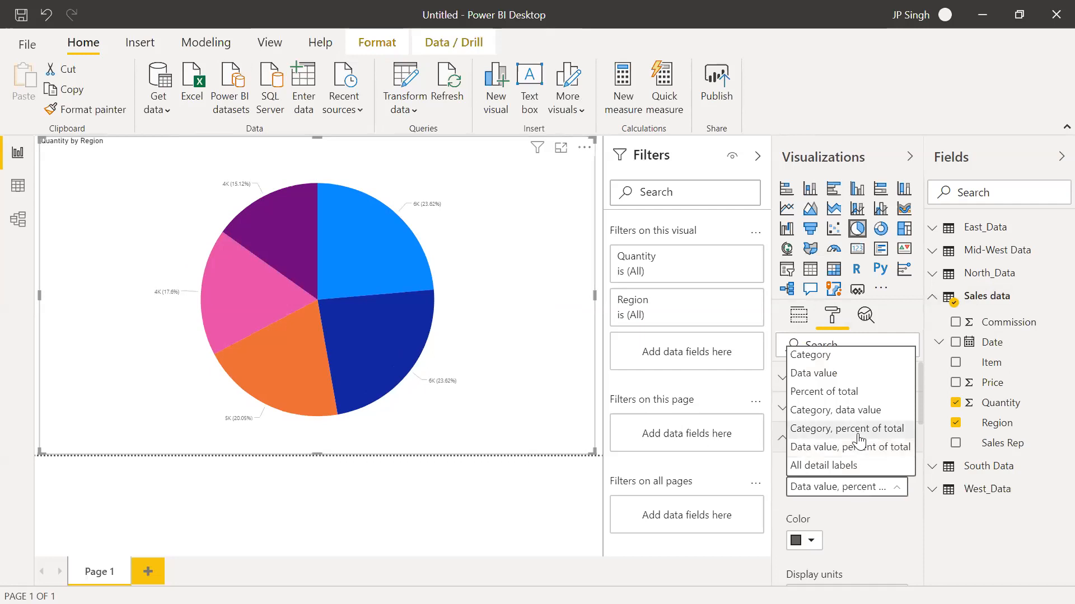
pyautogui.click(858, 434)
# Step: Set the pie chart's detail label text size to 19 pt and view the enlarged chart in focus mode before returning
pyautogui.scroll(-3, 834, 512)
pyautogui.click(833, 530)
pyautogui.click(832, 531)
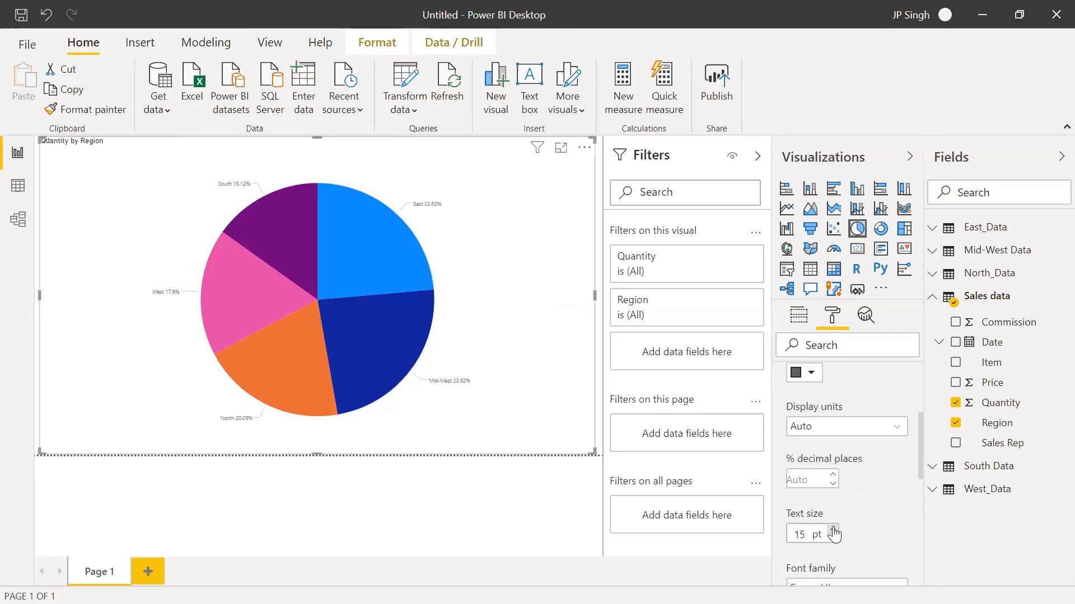
pyautogui.click(832, 530)
pyautogui.click(833, 531)
pyautogui.click(833, 530)
pyautogui.click(833, 530)
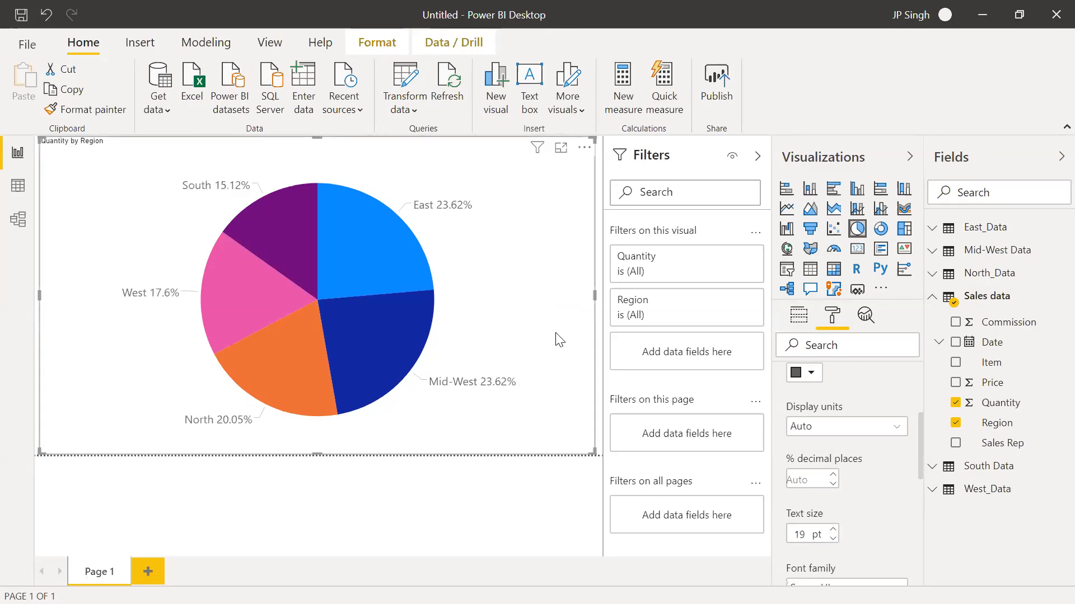
pyautogui.click(562, 151)
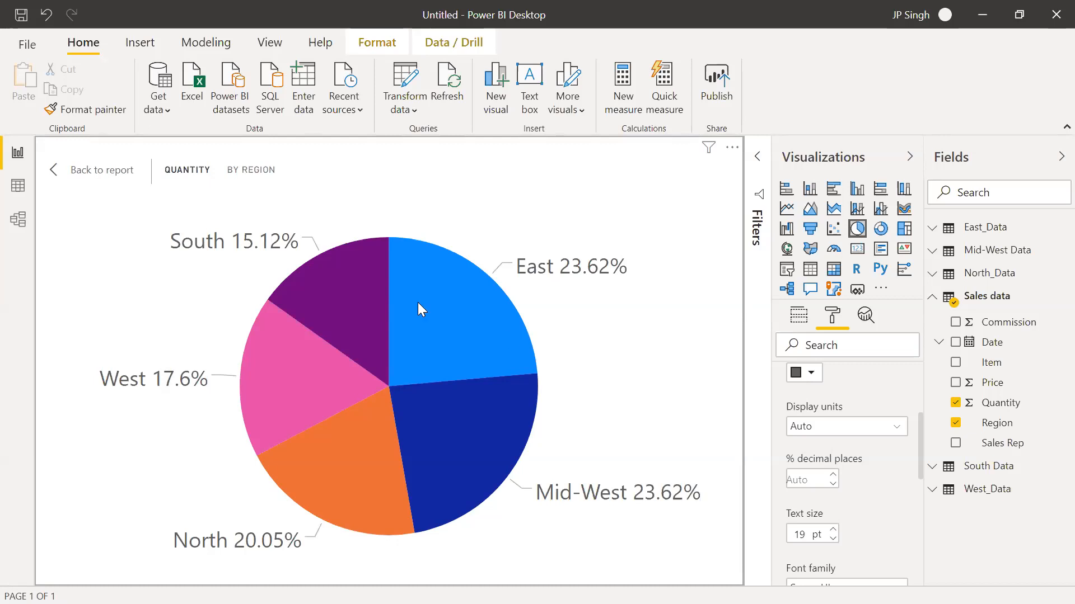
pyautogui.click(58, 171)
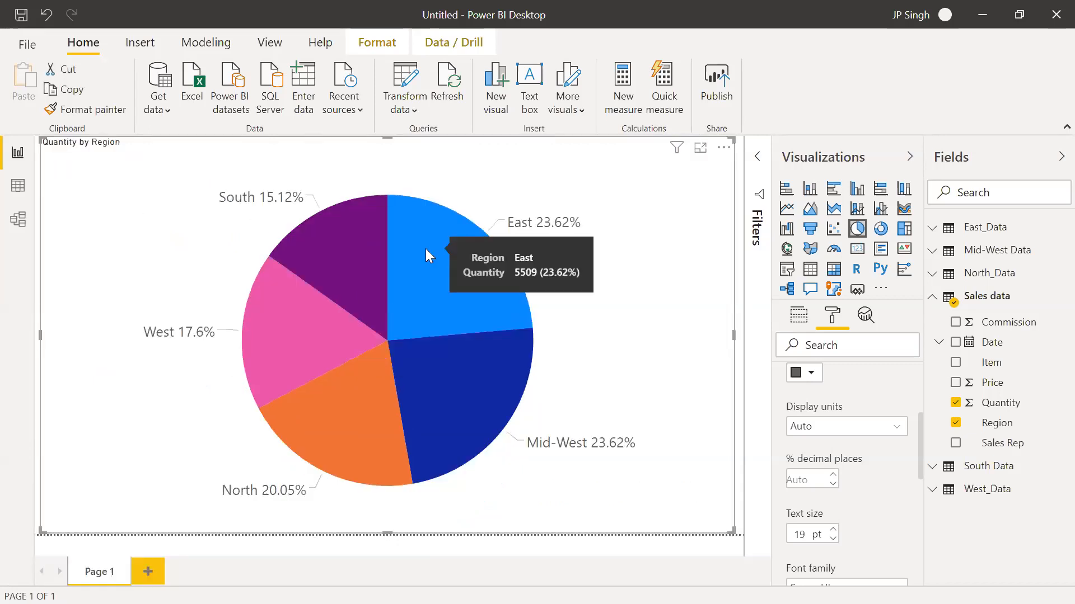
# Step: Switch to the desktop and open the 07 Trim Columns folder inside Training Files for Power Query - Copy
pyautogui.click(990, 15)
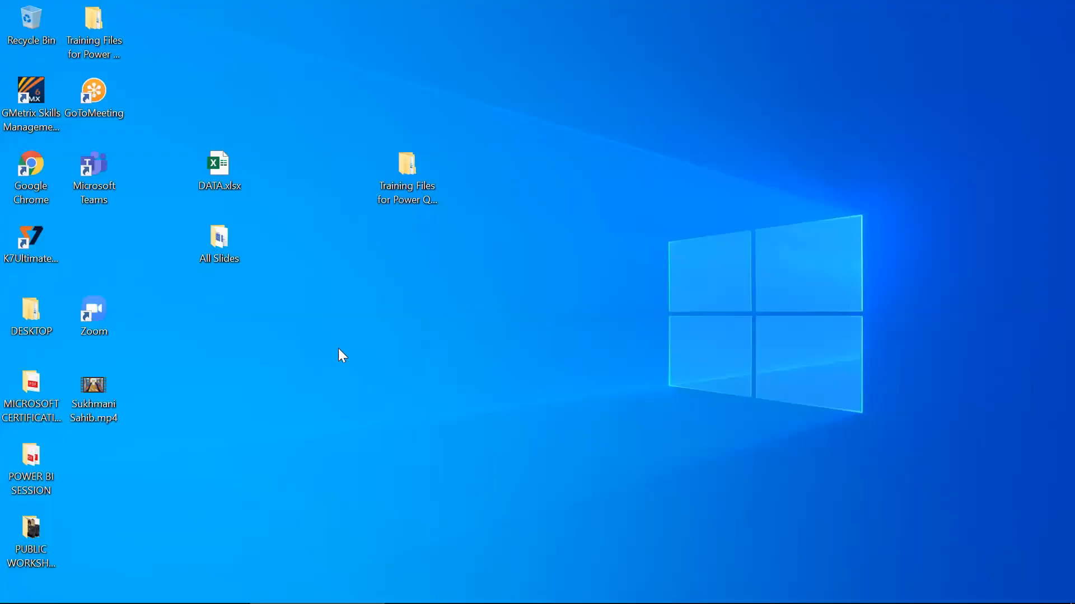
pyautogui.doubleClick(96, 43)
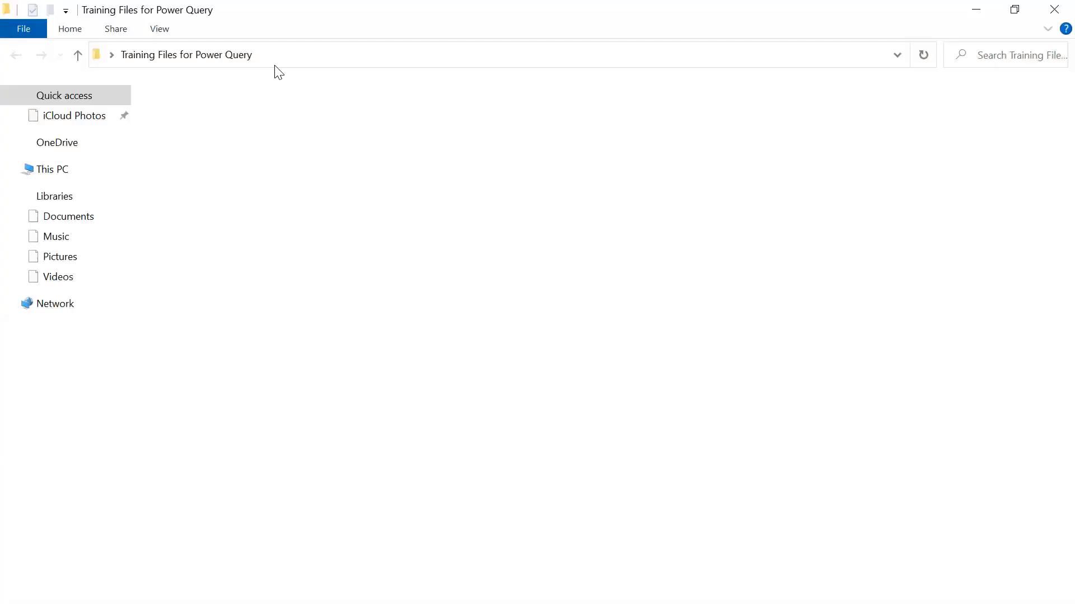
pyautogui.click(1050, 7)
pyautogui.click(403, 166)
pyautogui.doubleClick(403, 167)
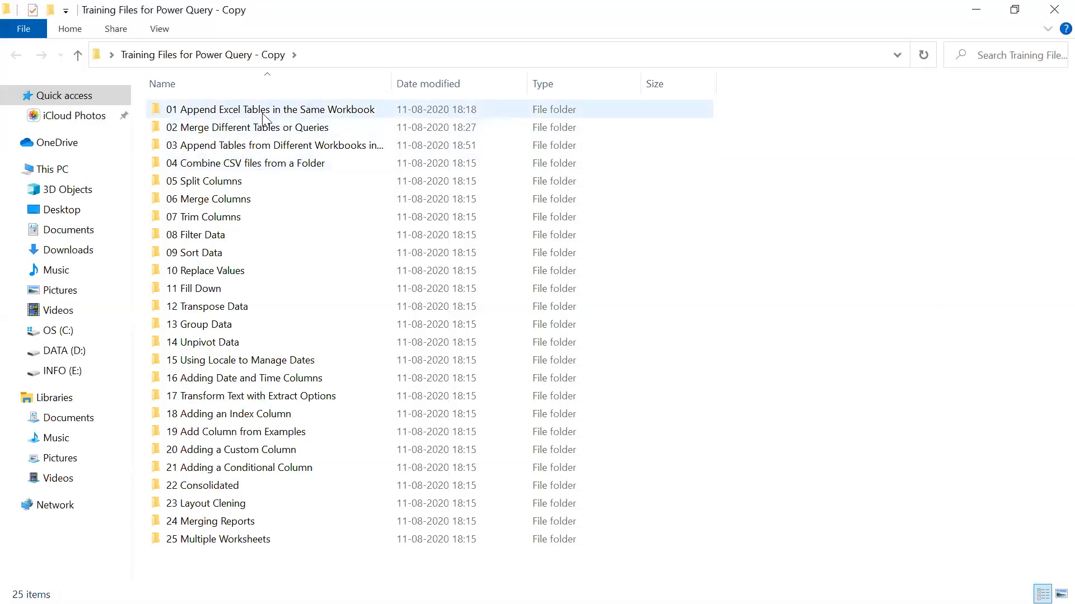
pyautogui.click(241, 109)
pyautogui.keyDown('shift'); pyautogui.click(257, 163); pyautogui.keyUp('shift')
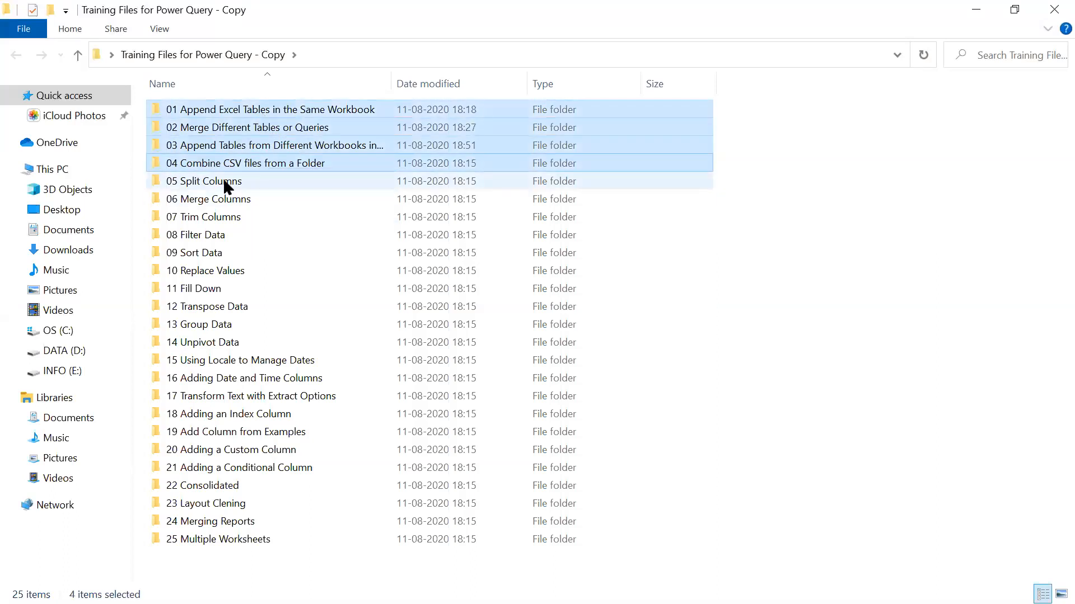
pyautogui.click(223, 218)
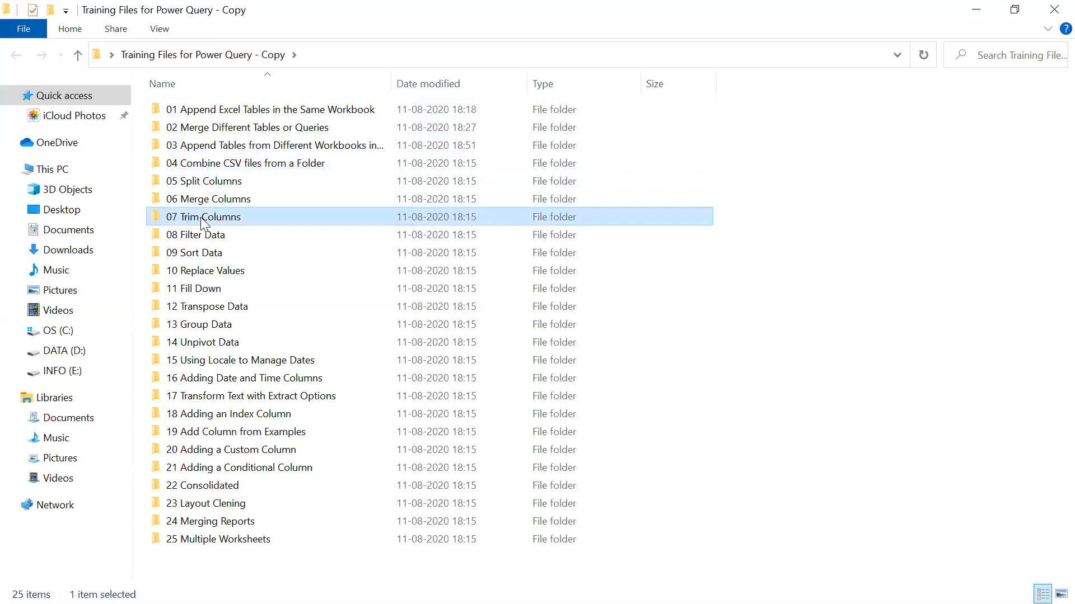
pyautogui.doubleClick(202, 218)
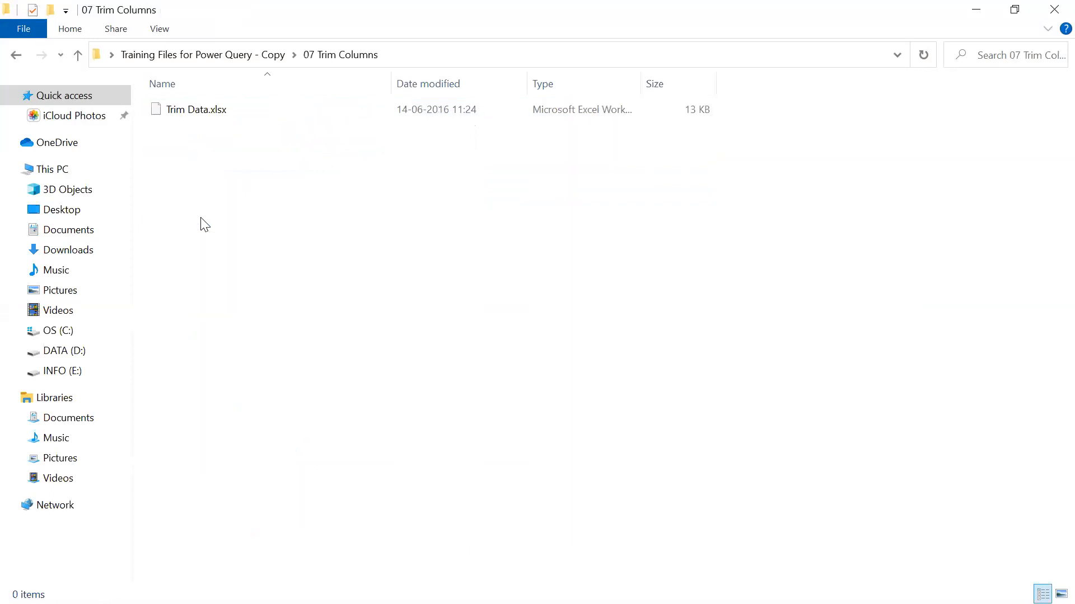
# Step: Open Trim Data.xlsx in Excel, enable editing and select cell B2 beside the first name
pyautogui.doubleClick(196, 112)
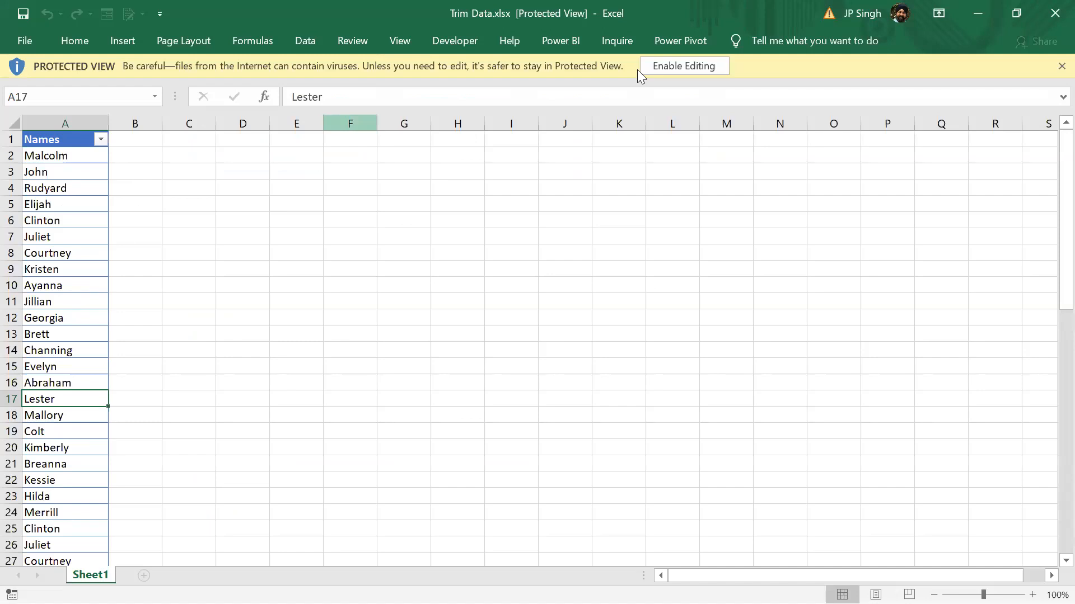
pyautogui.click(679, 66)
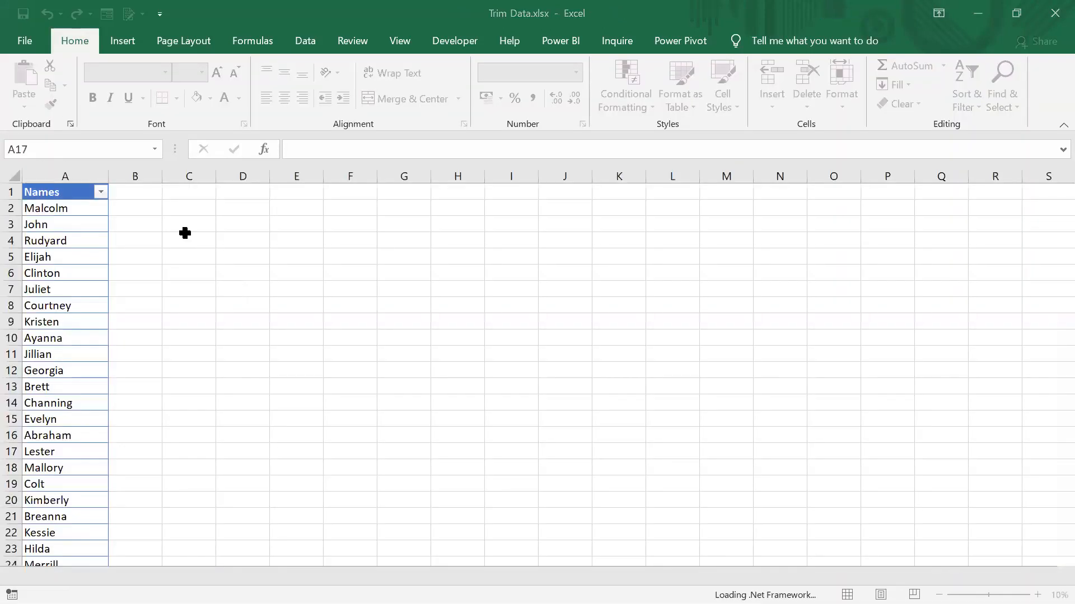
pyautogui.click(139, 210)
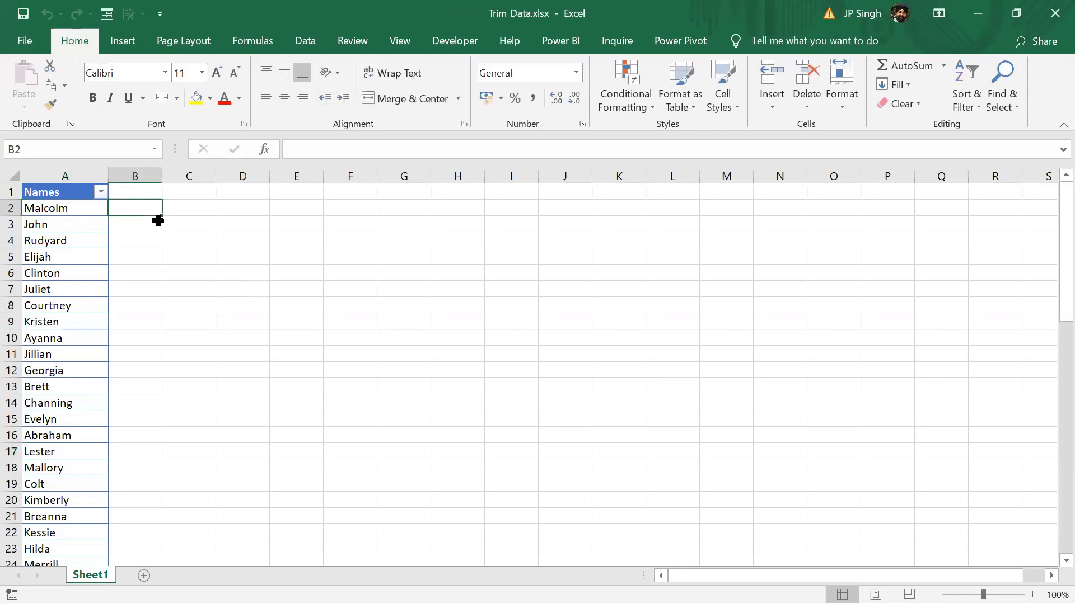
pyautogui.write('=count')
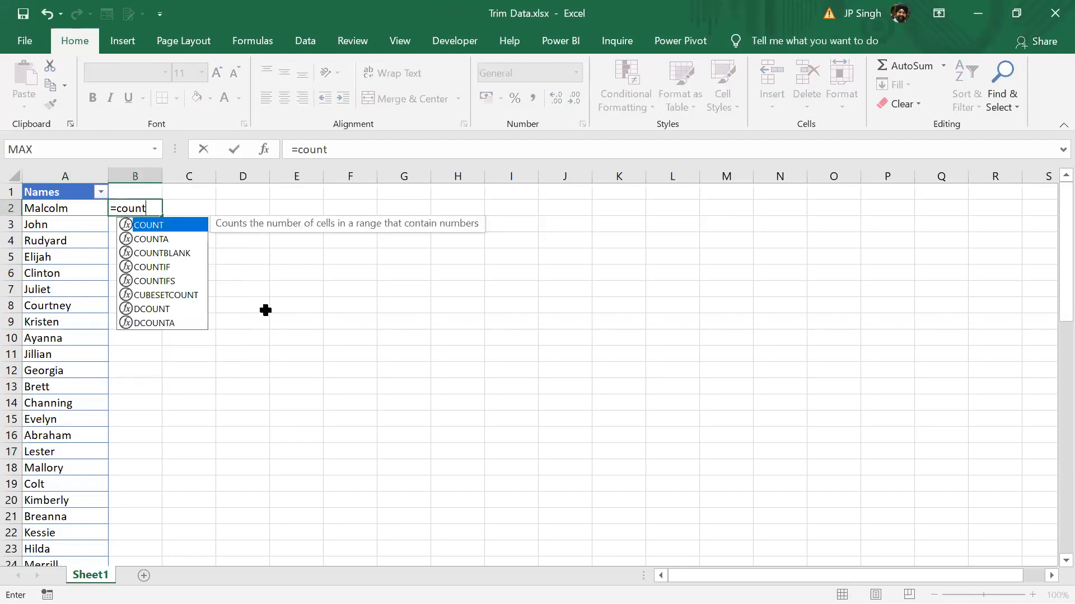
pyautogui.press('Down')
pyautogui.press('Down')
pyautogui.press('Down')
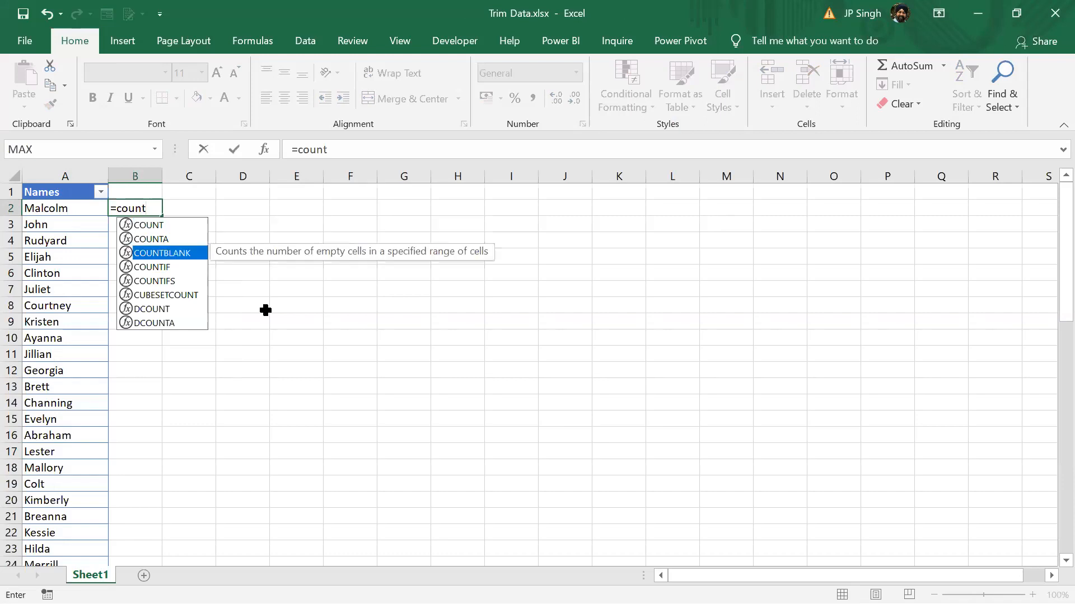
pyautogui.press('Tab')
pyautogui.moveTo(78, 205); pyautogui.dragTo(76, 539)
pyautogui.scroll(13, 214, 421)
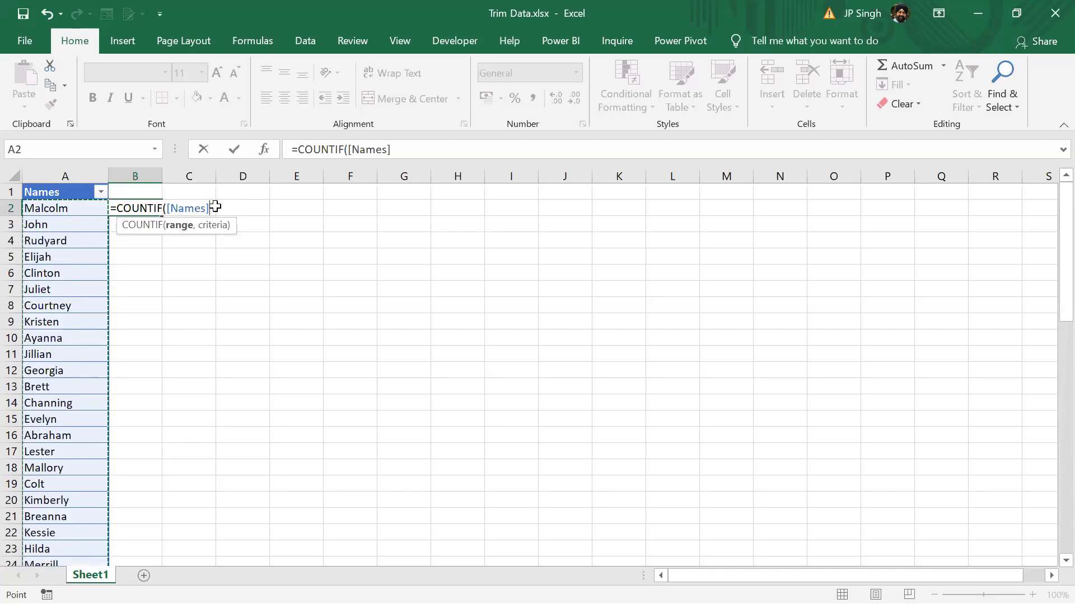
pyautogui.write(',')
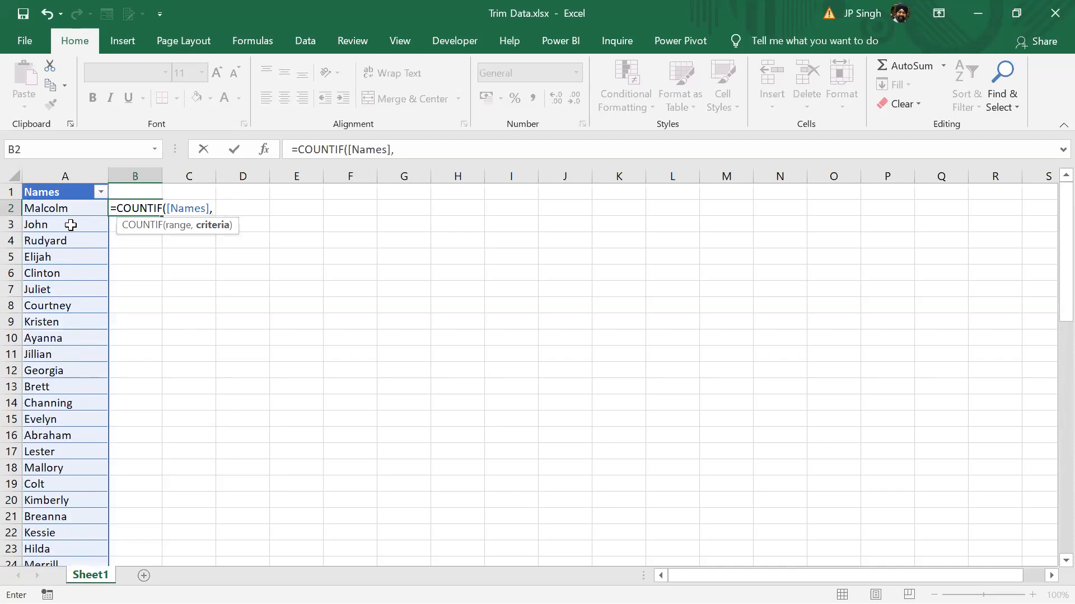
pyautogui.click(73, 208)
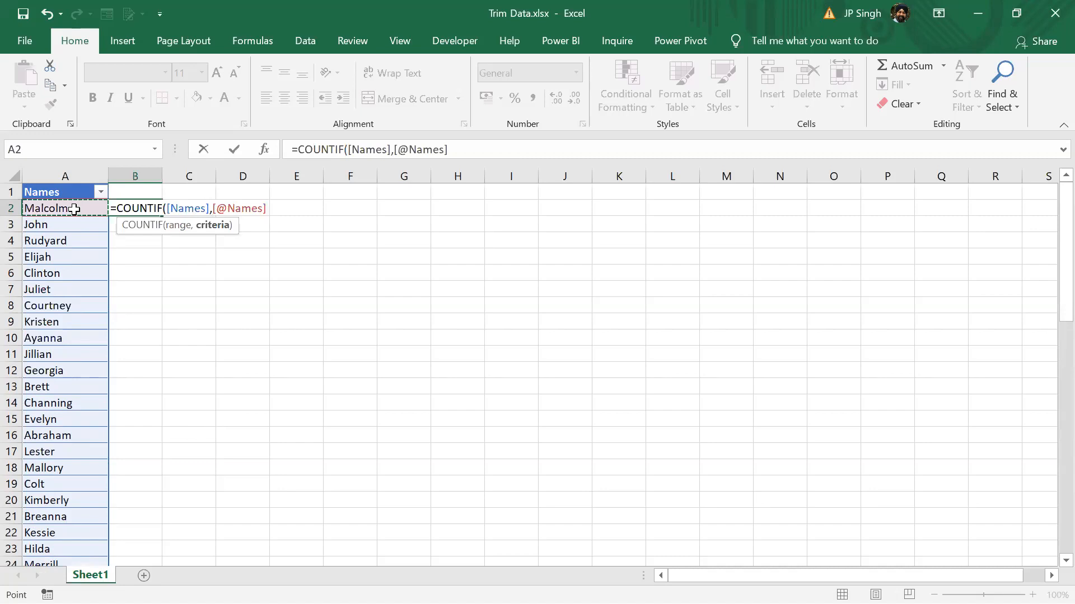
pyautogui.write(')')
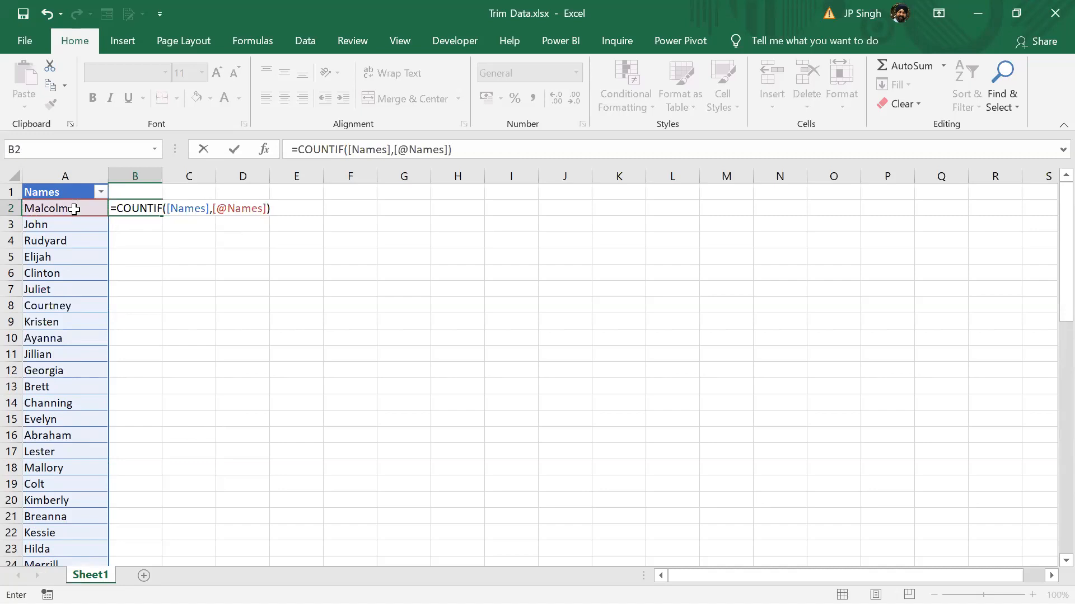
pyautogui.press('Return')
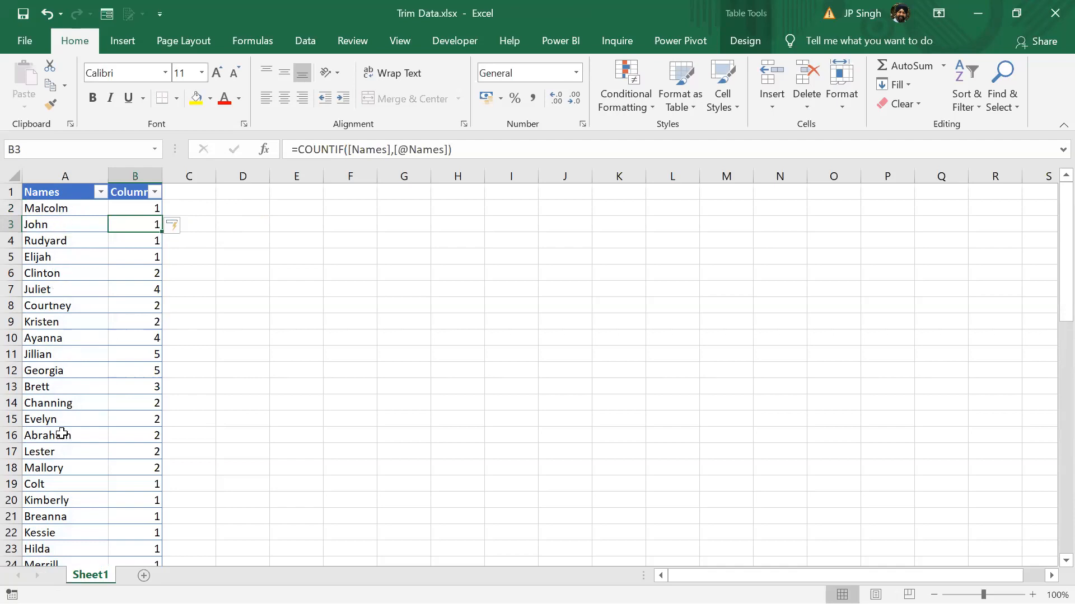
# Step: Review the occurrence counts beside the names through to the table's last row, comparing the repeated names
pyautogui.scroll(-4, 62, 434)
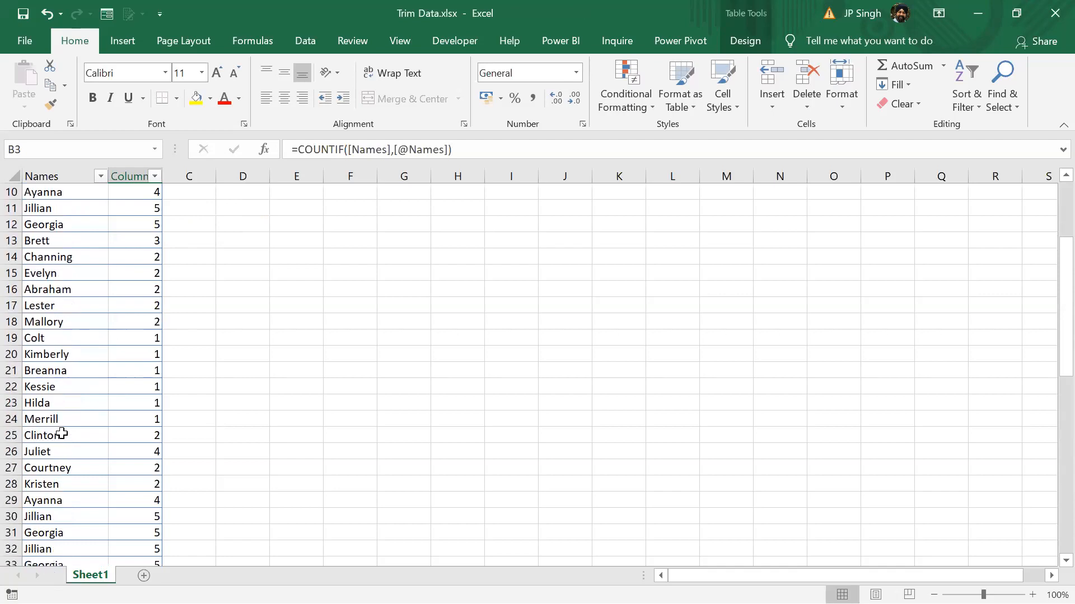
pyautogui.scroll(-2, 62, 434)
pyautogui.scroll(-6, 62, 434)
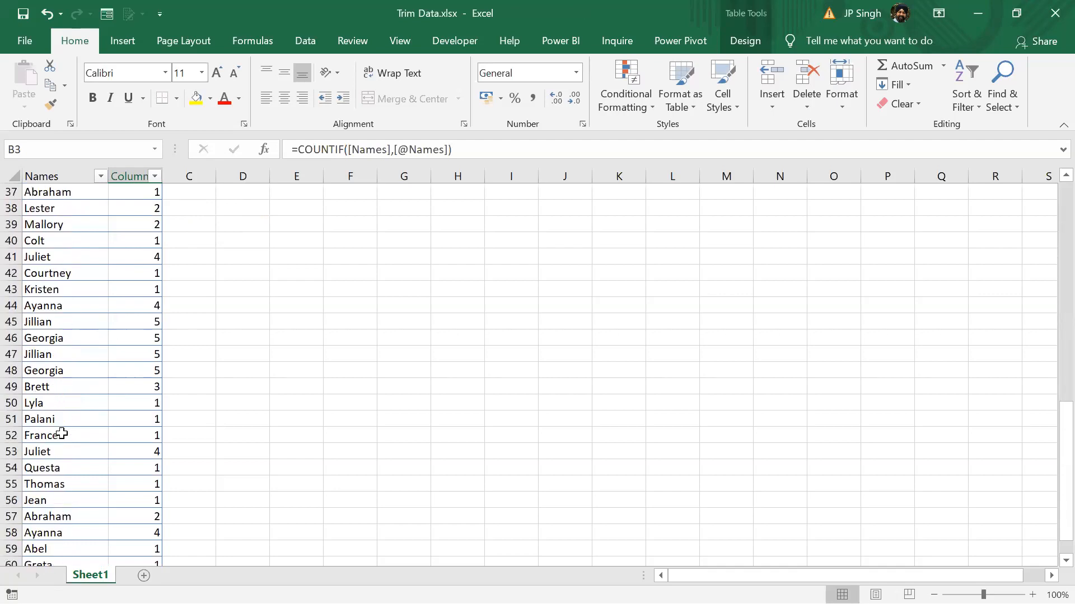
pyautogui.scroll(12, 61, 434)
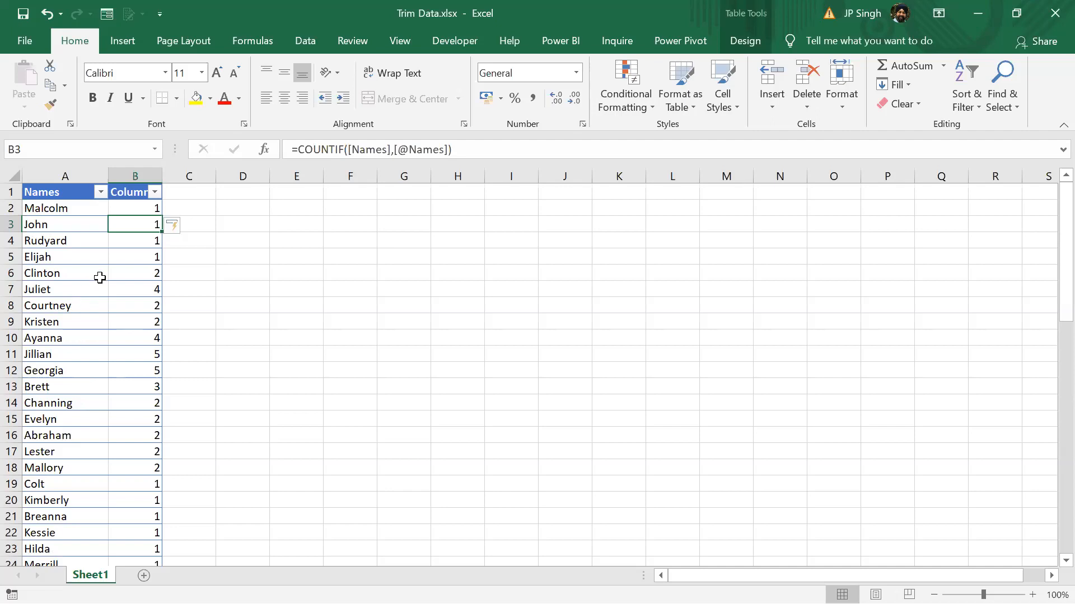
pyautogui.click(66, 222)
pyautogui.scroll(-6, 84, 399)
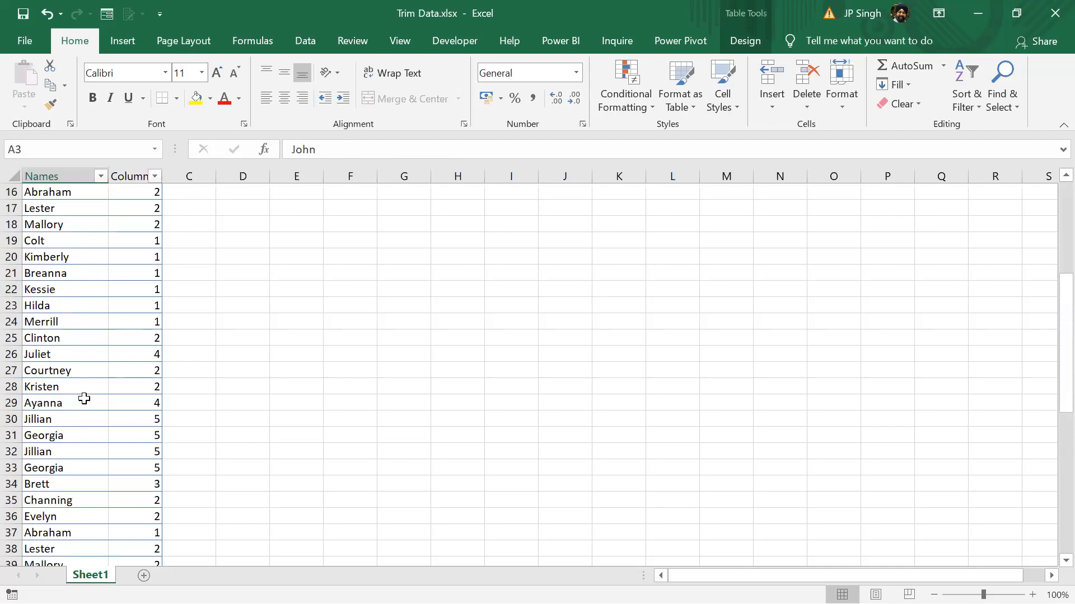
pyautogui.scroll(-6, 84, 399)
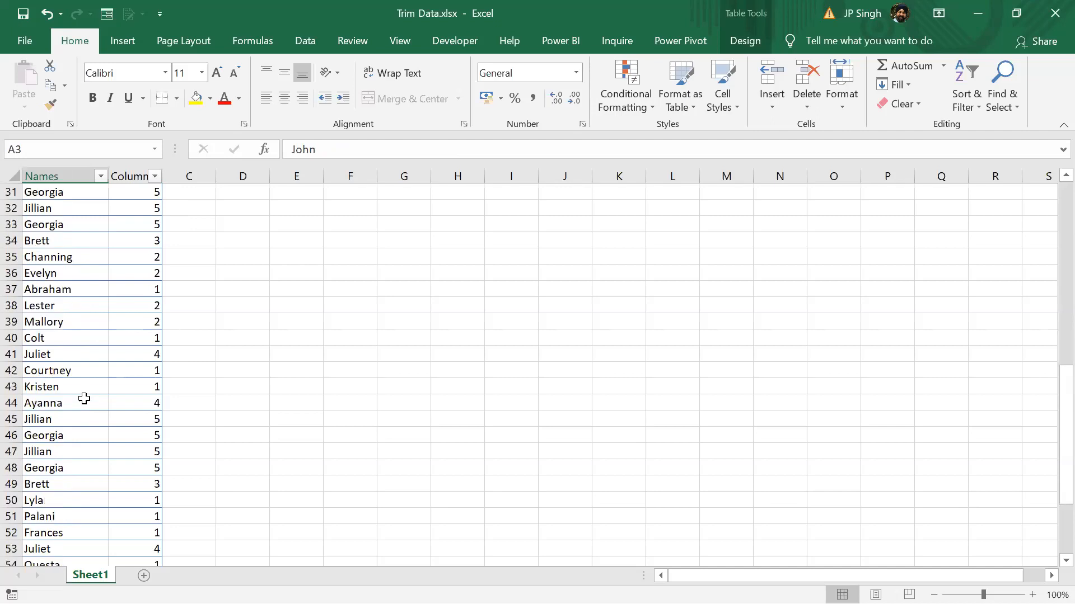
pyautogui.scroll(-2, 84, 398)
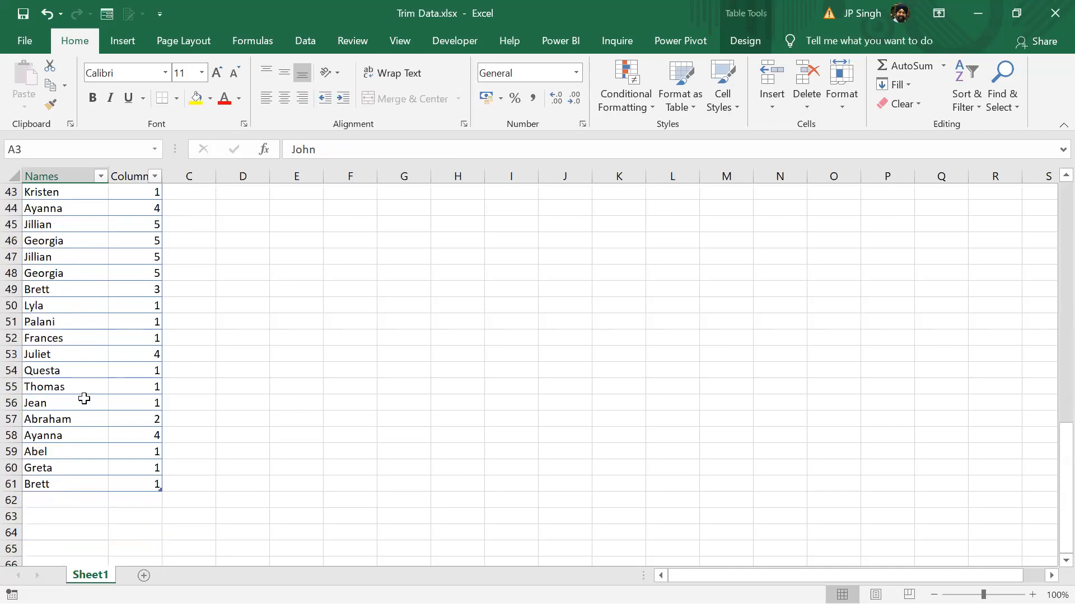
pyautogui.scroll(14, 84, 399)
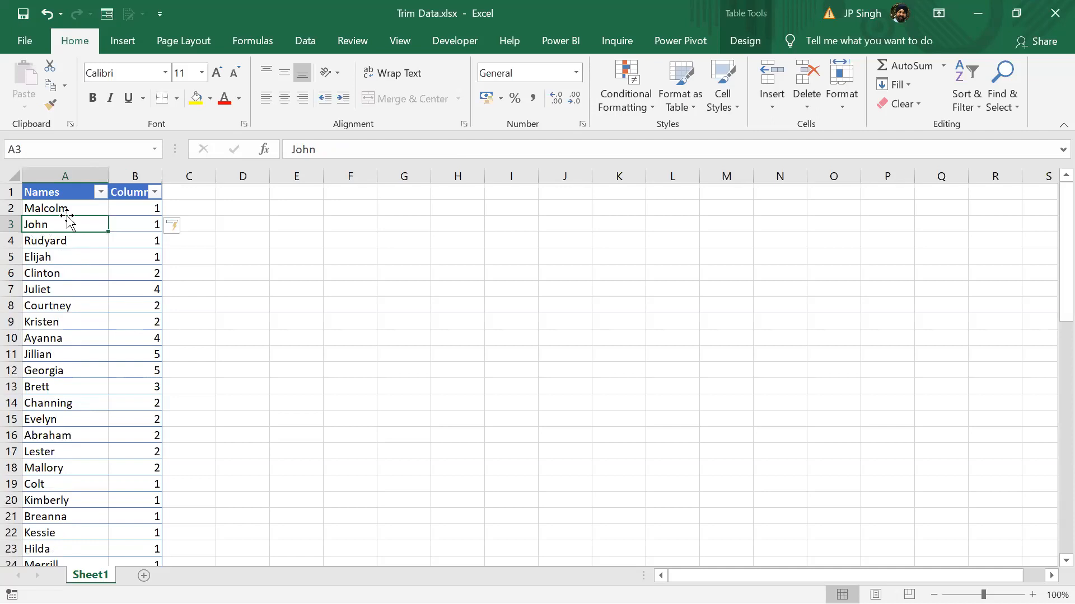
# Step: Examine the distinct names in the Names column's filter list and close it without filtering
pyautogui.click(100, 192)
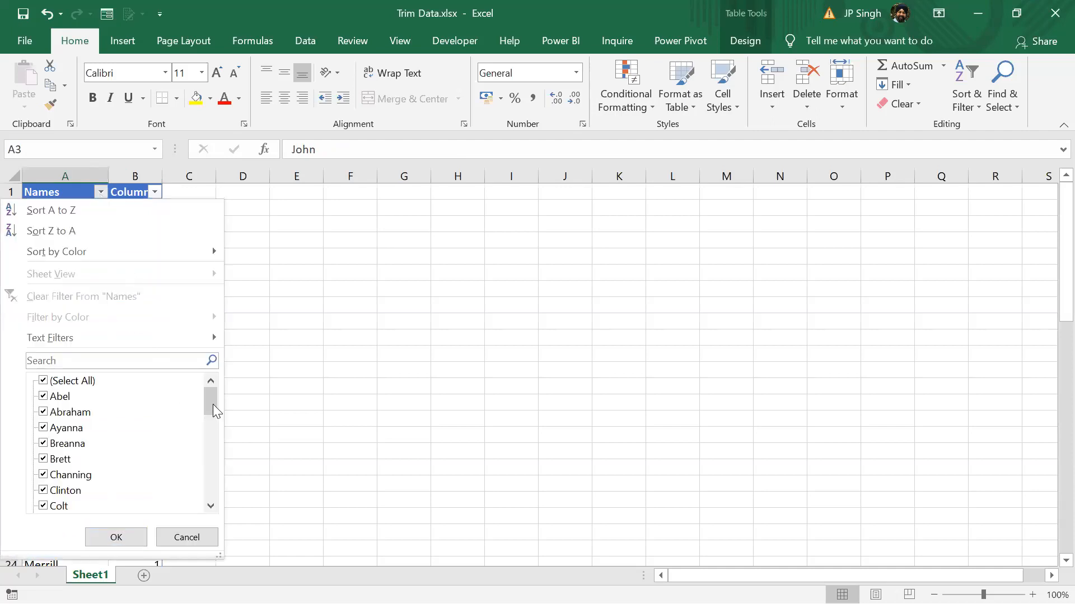
pyautogui.moveTo(211, 401); pyautogui.dragTo(238, 399)
pyautogui.moveTo(237, 399); pyautogui.dragTo(238, 443)
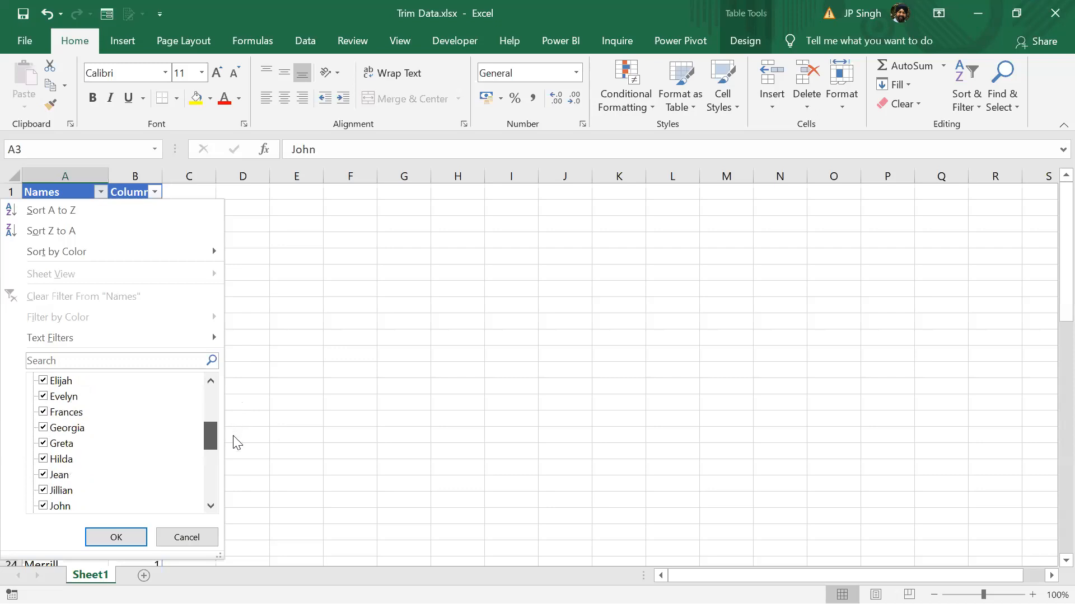
pyautogui.moveTo(237, 443); pyautogui.dragTo(216, 484)
pyautogui.click(191, 539)
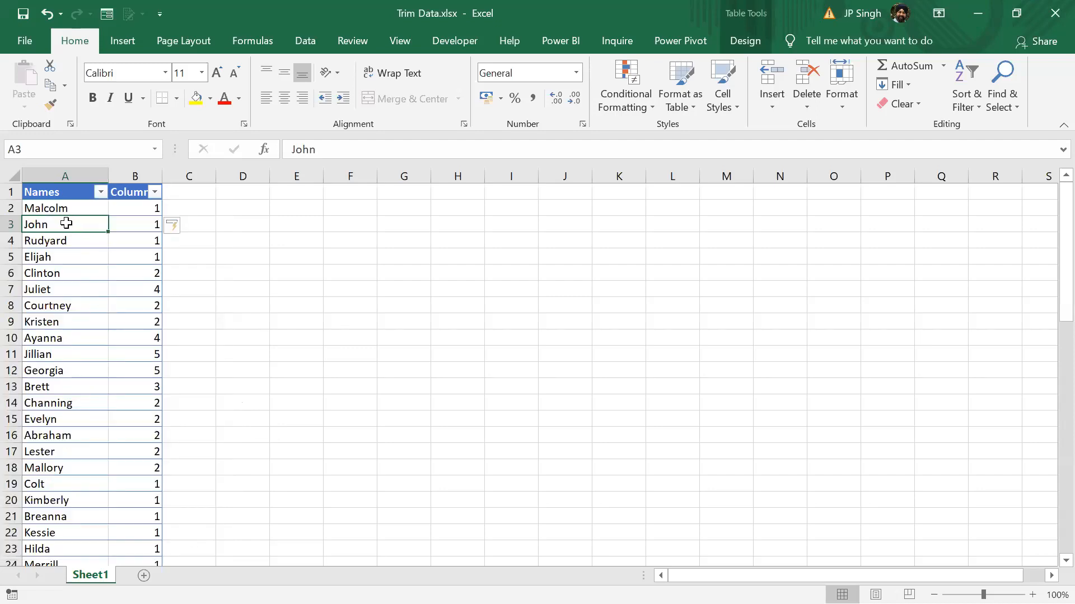
# Step: Sort the Names column A to Z and compare the counts of the repeated name in rows 3 to 5
pyautogui.click(101, 192)
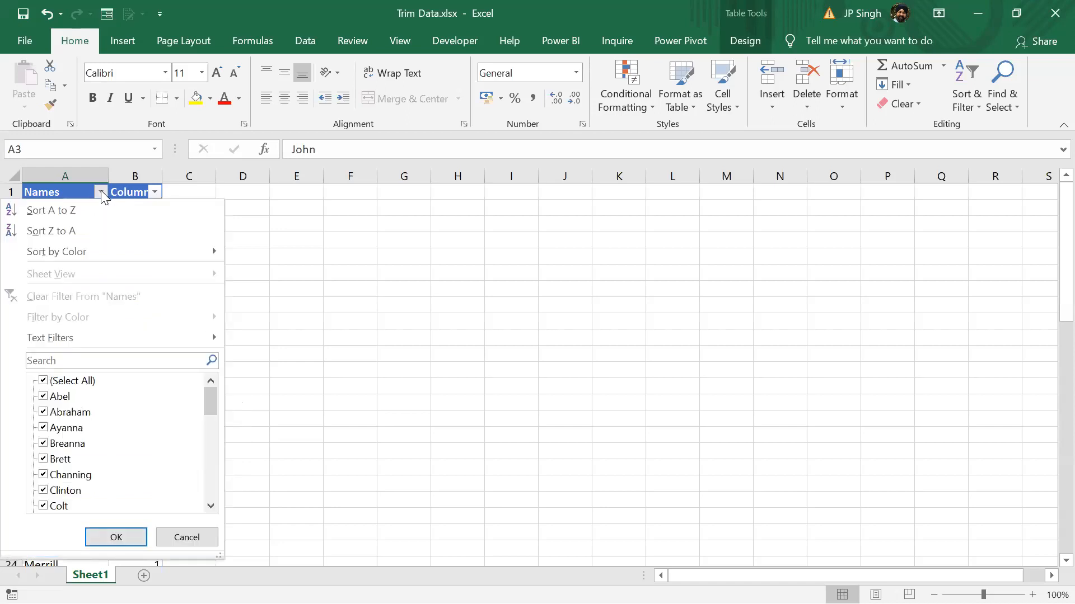
pyautogui.click(75, 216)
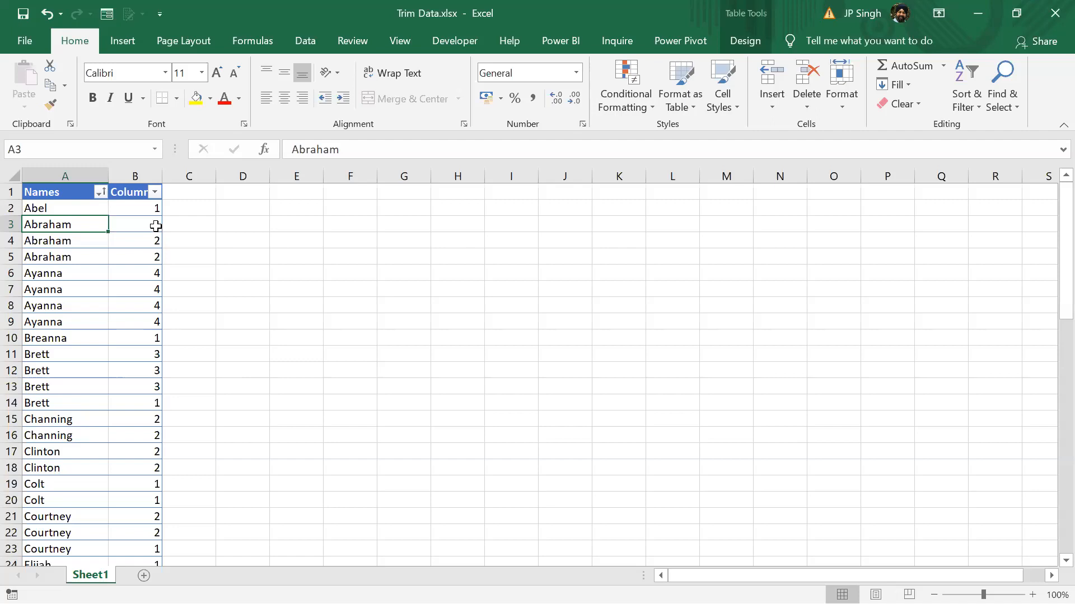
pyautogui.click(156, 226)
pyautogui.moveTo(72, 246); pyautogui.dragTo(133, 256)
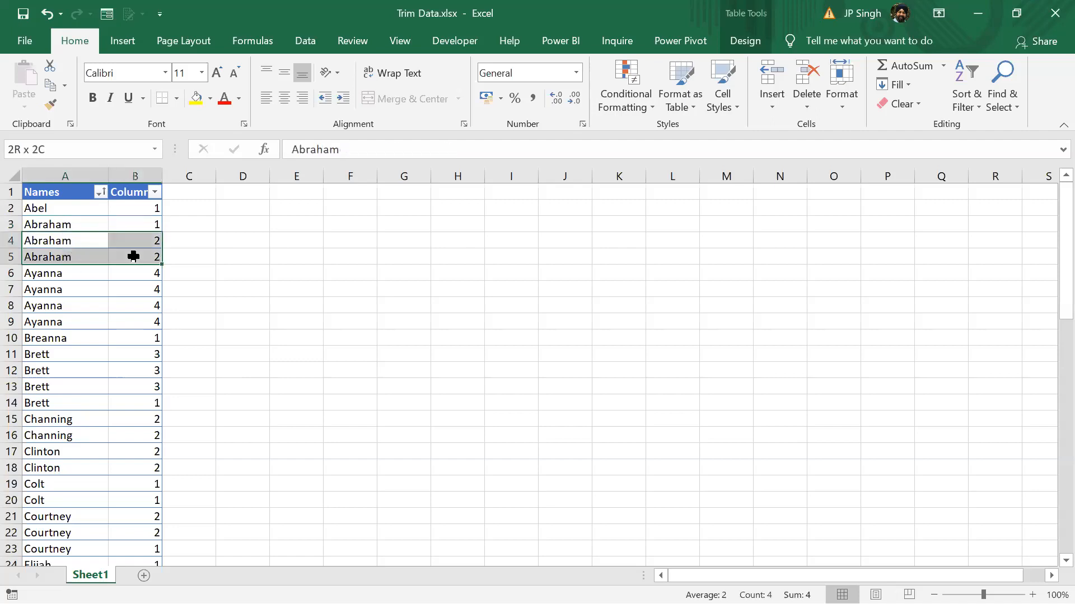
pyautogui.click(145, 223)
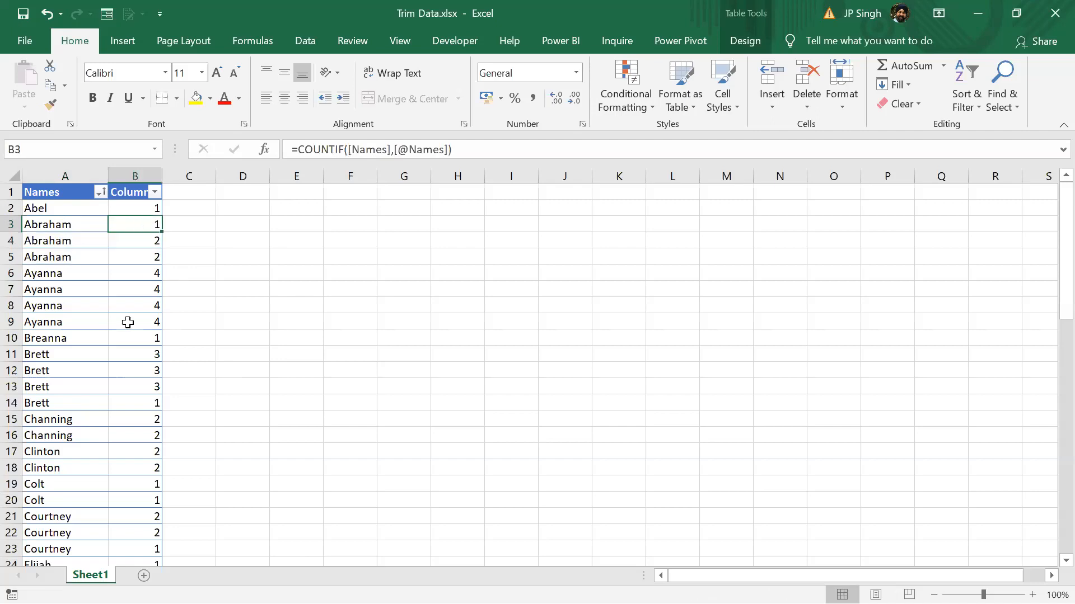
pyautogui.moveTo(58, 225); pyautogui.dragTo(60, 256)
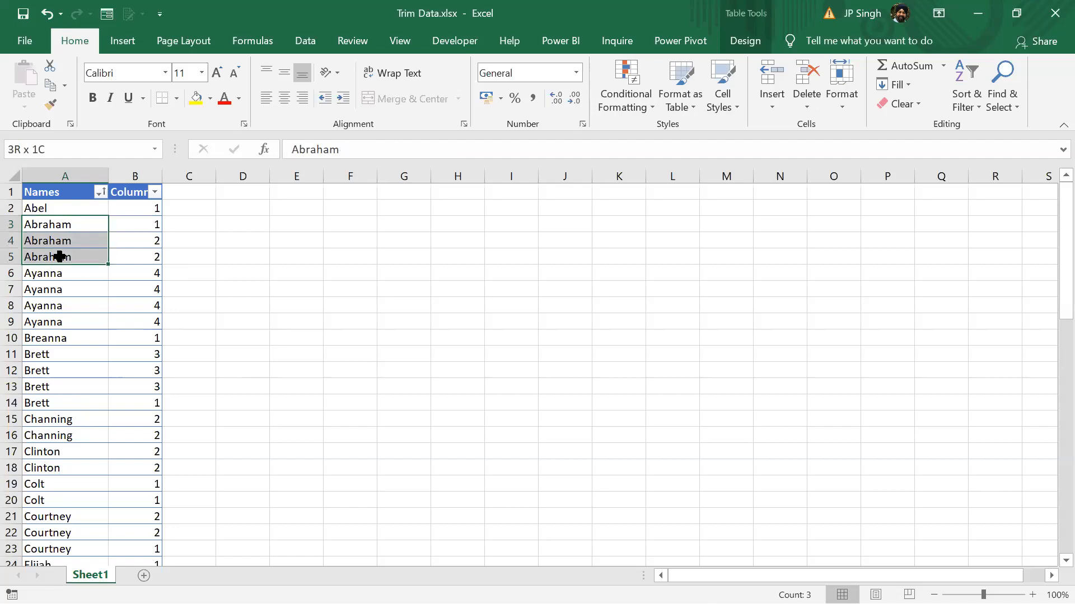
pyautogui.moveTo(134, 225); pyautogui.dragTo(134, 255)
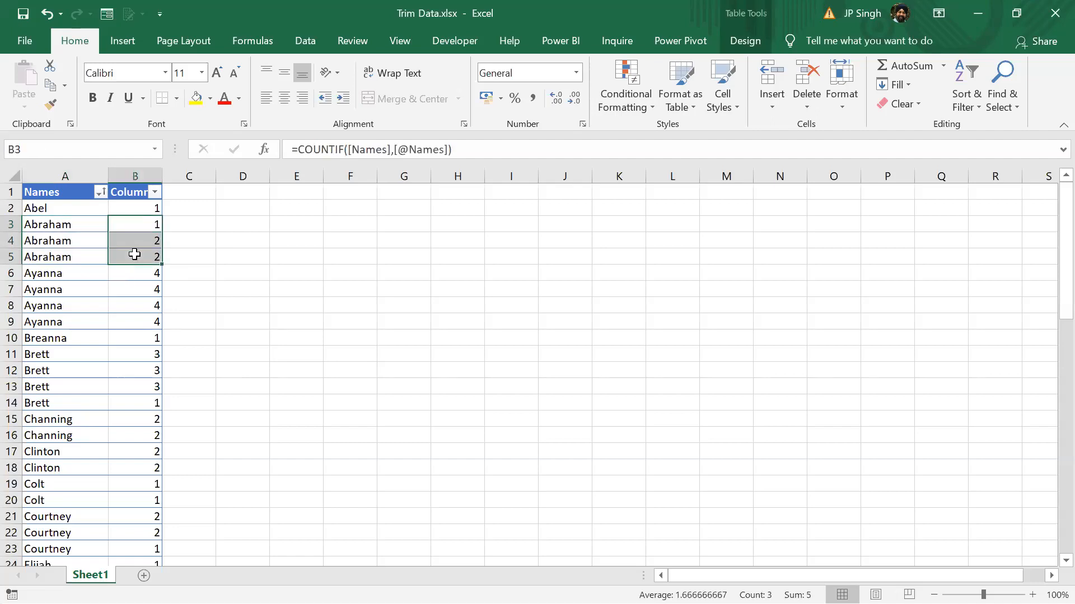
pyautogui.click(232, 231)
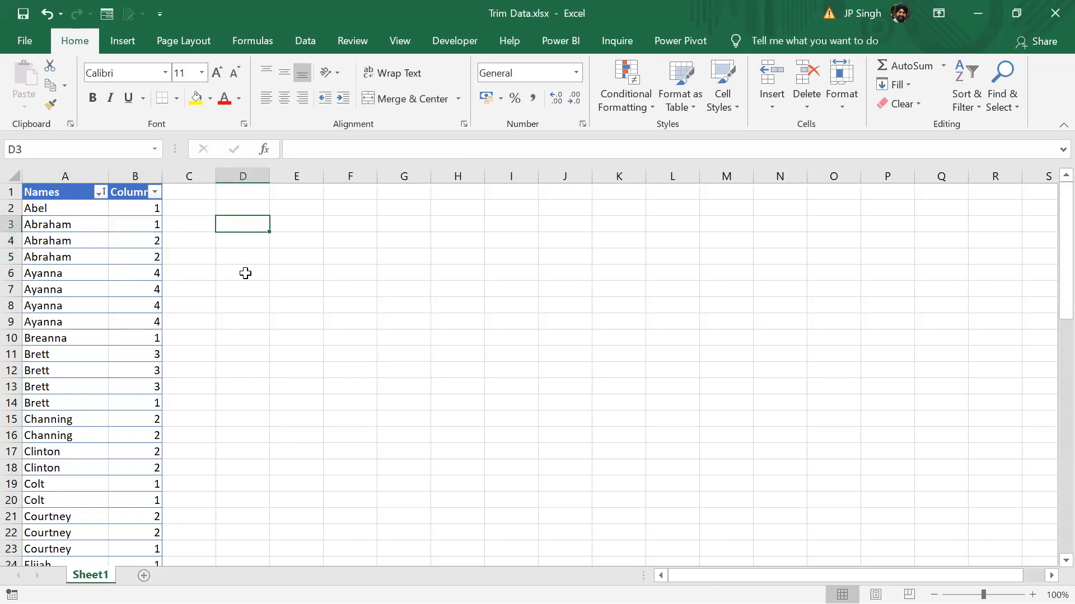
pyautogui.write('=len')
pyautogui.press('Tab')
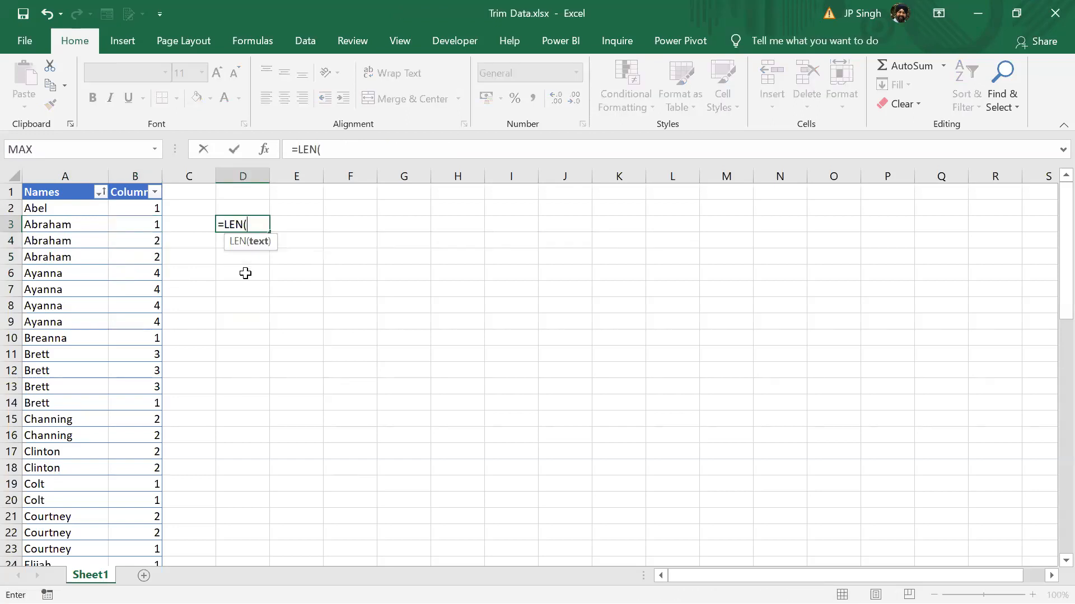
pyautogui.click(86, 222)
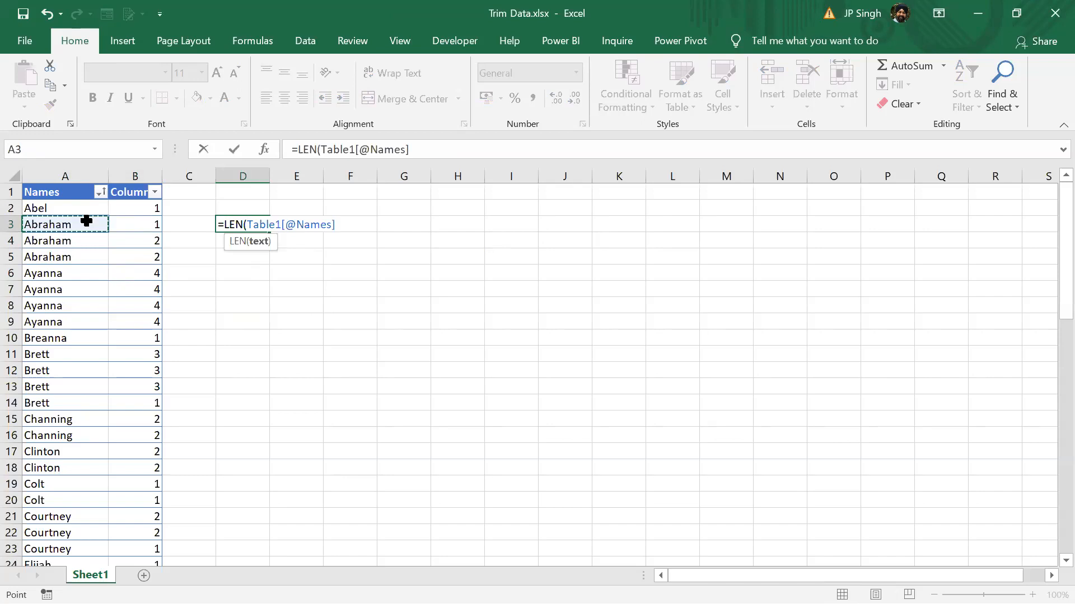
pyautogui.write(')')
pyautogui.press('Return')
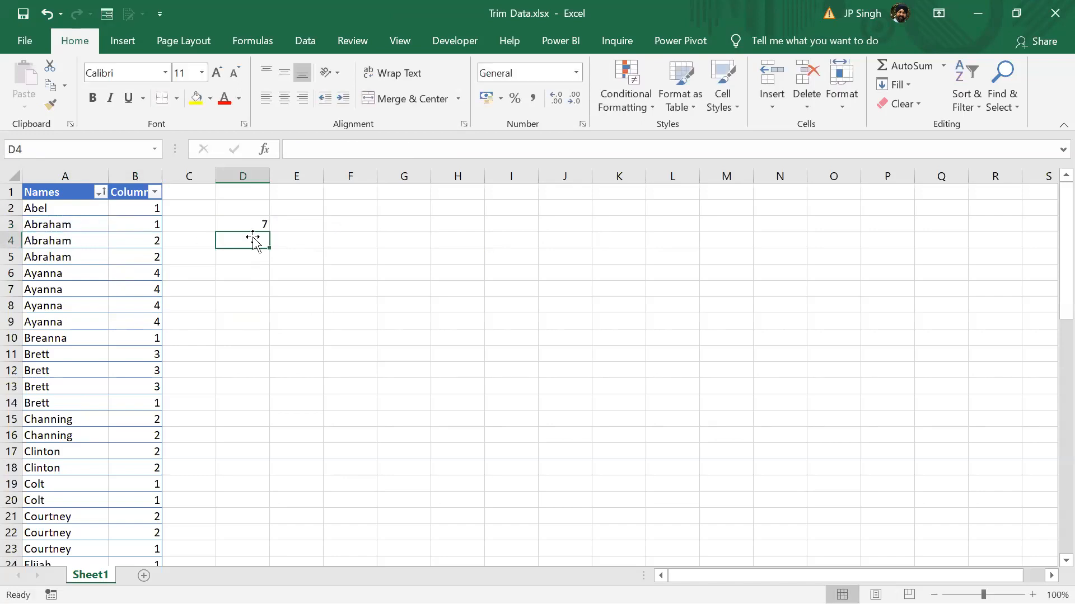
pyautogui.click(255, 230)
pyautogui.moveTo(269, 231); pyautogui.dragTo(271, 258)
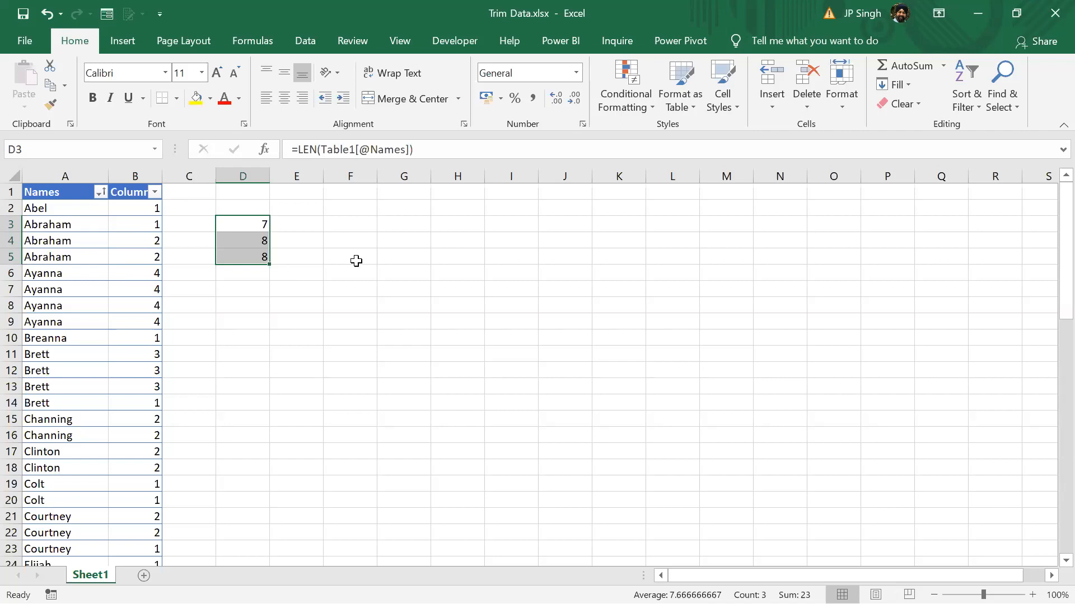
# Step: Undo the length formulas, the sort and the count column, and close Trim Data.xlsx without saving
pyautogui.hotkey('ctrl', 'z')
pyautogui.hotkey('ctrl', 'z')
pyautogui.hotkey('ctrl', 'z')
pyautogui.hotkey('ctrl', 'z')
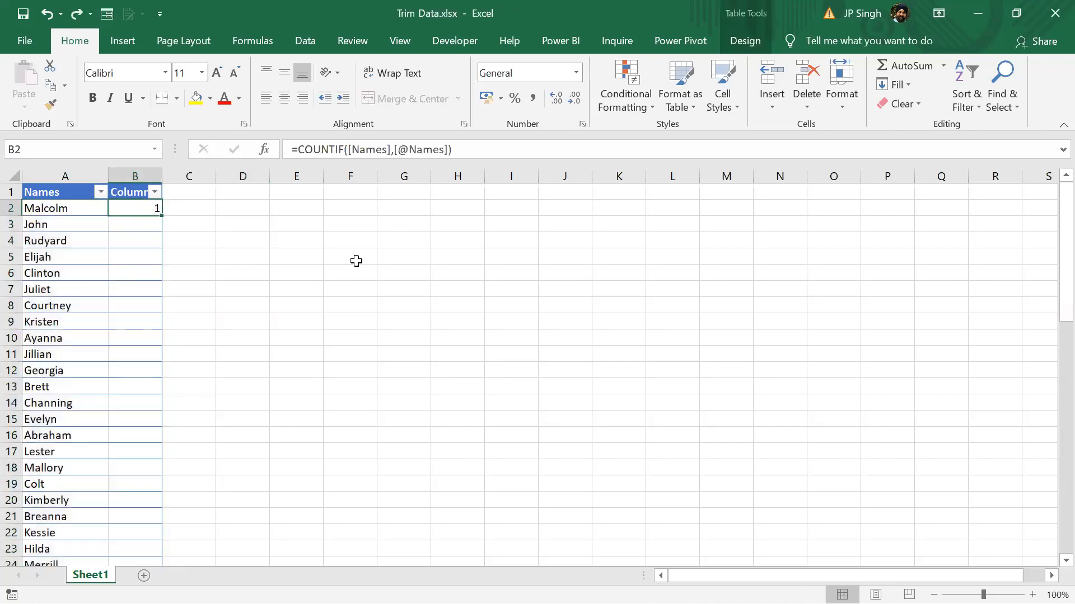
pyautogui.hotkey('ctrl', 'z')
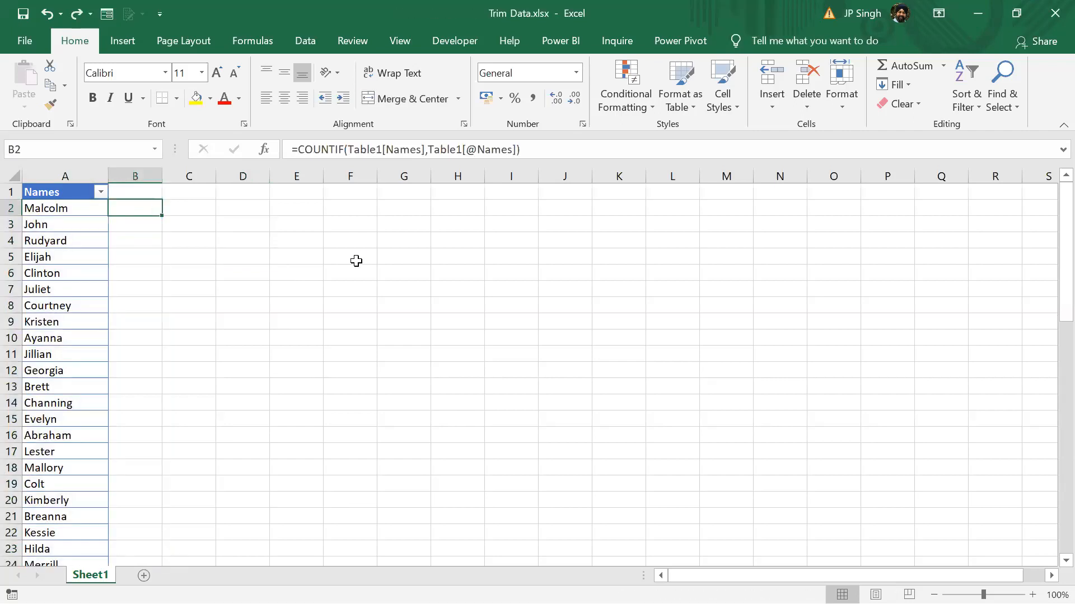
pyautogui.hotkey('ctrl', 'z')
pyautogui.click(1055, 14)
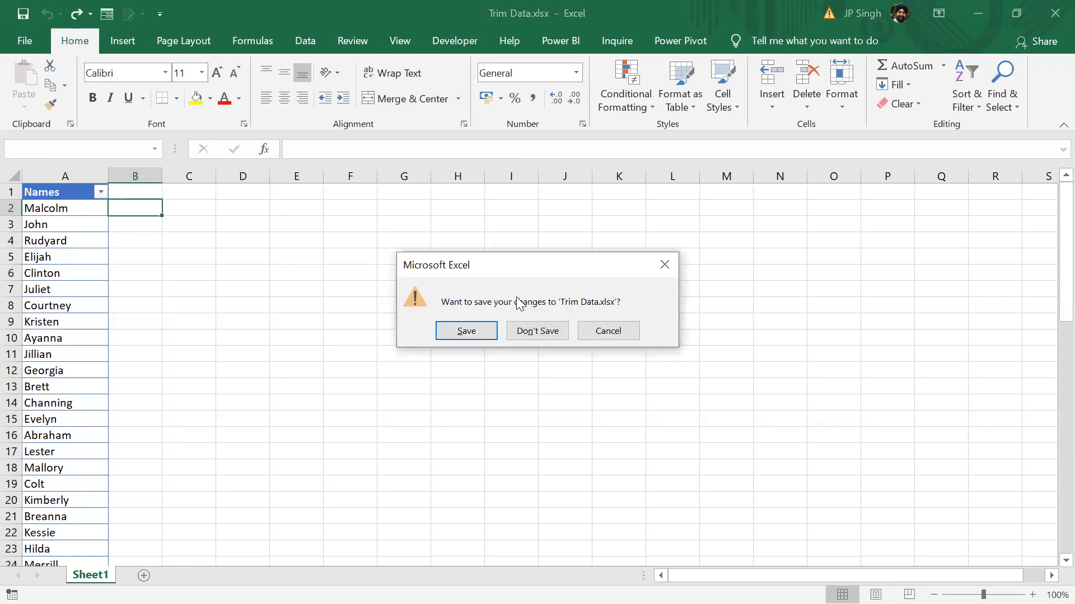
pyautogui.click(526, 332)
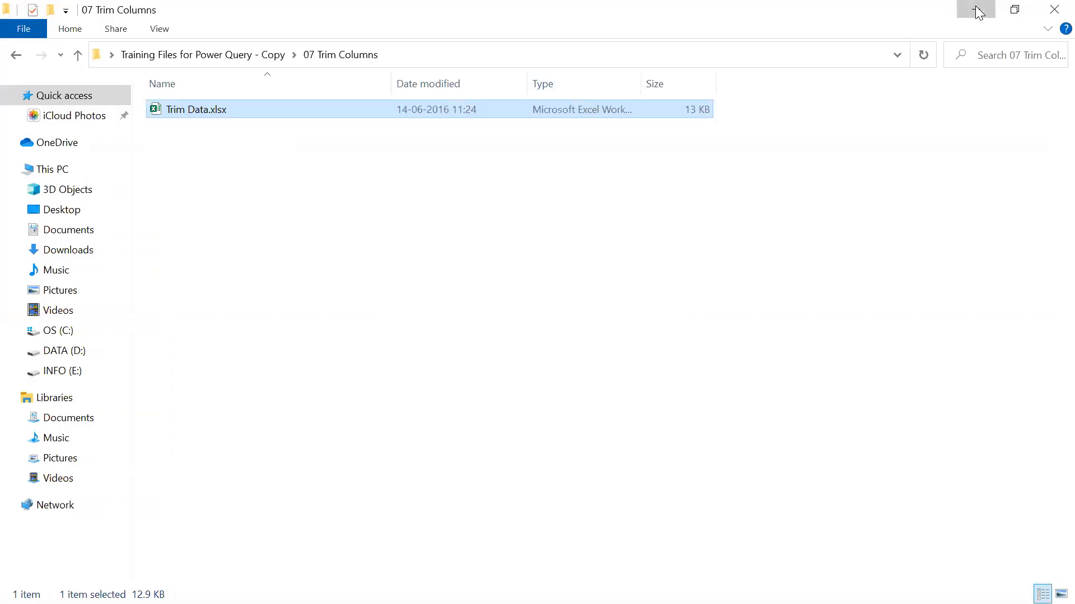
# Step: Minimize the 07 Trim Columns folder, return to Power BI Desktop and start a new blank report, dismissing its start screen
pyautogui.click(976, 9)
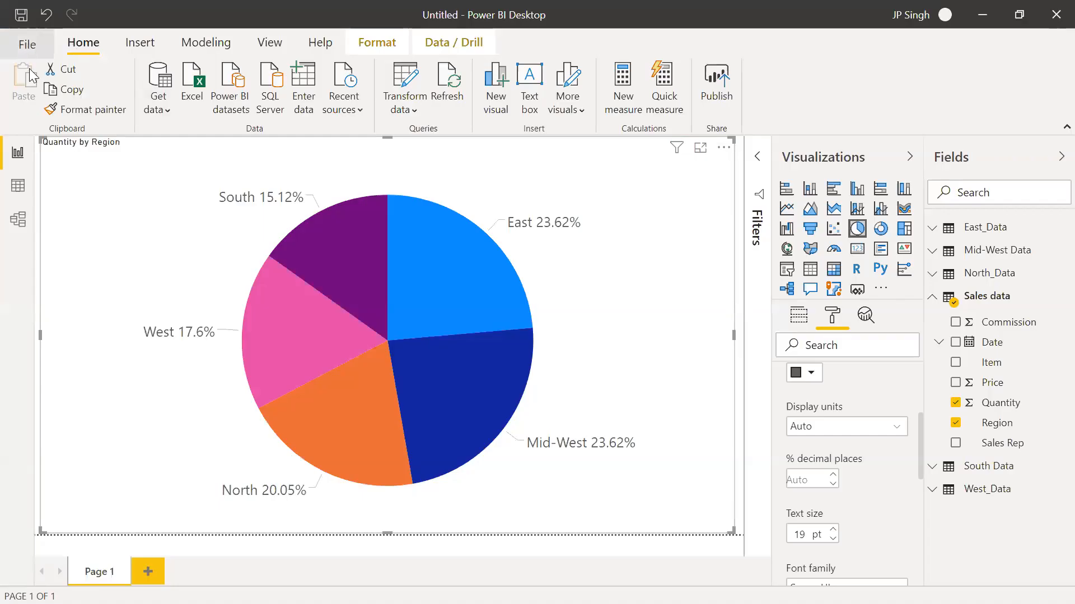
pyautogui.click(27, 49)
pyautogui.click(29, 69)
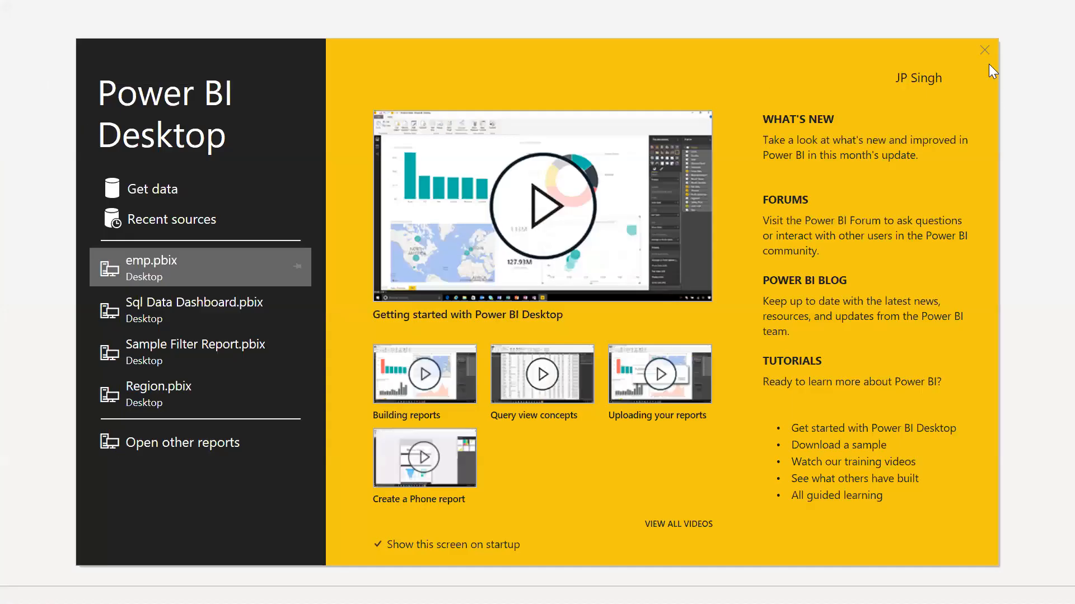
pyautogui.click(985, 48)
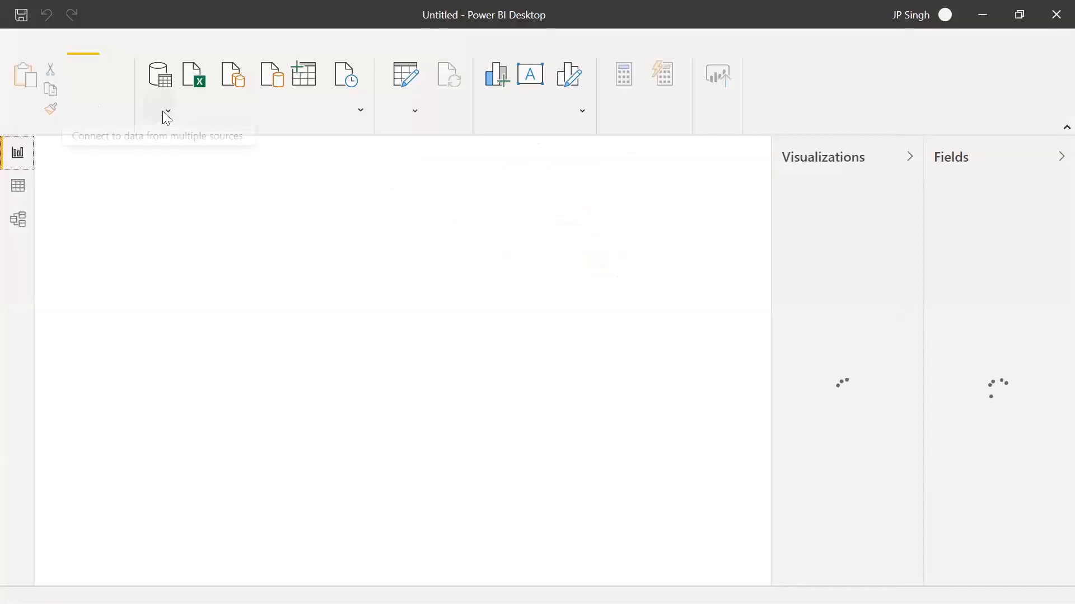
# Step: Start importing from an Excel workbook in the new report and close the earlier pie chart report without saving
pyautogui.click(162, 111)
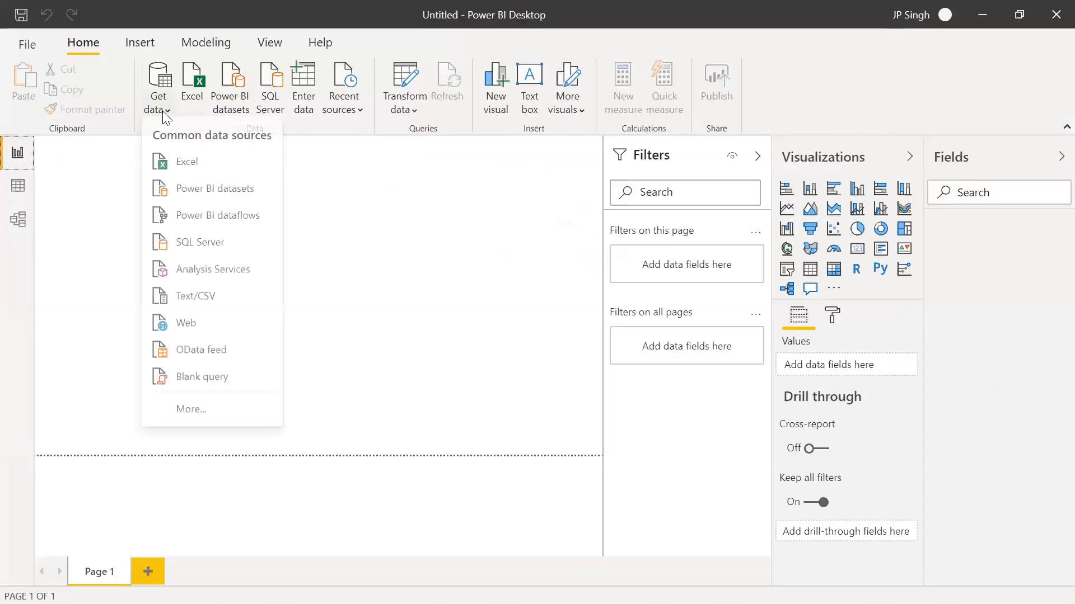
pyautogui.click(178, 168)
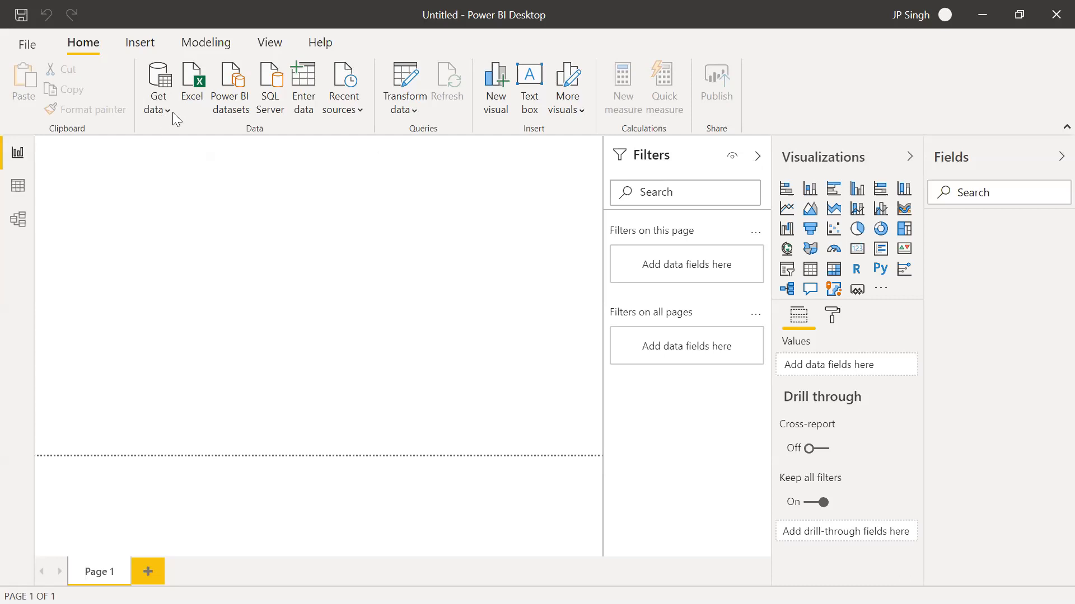
pyautogui.hotkey('alt', 'Tab')
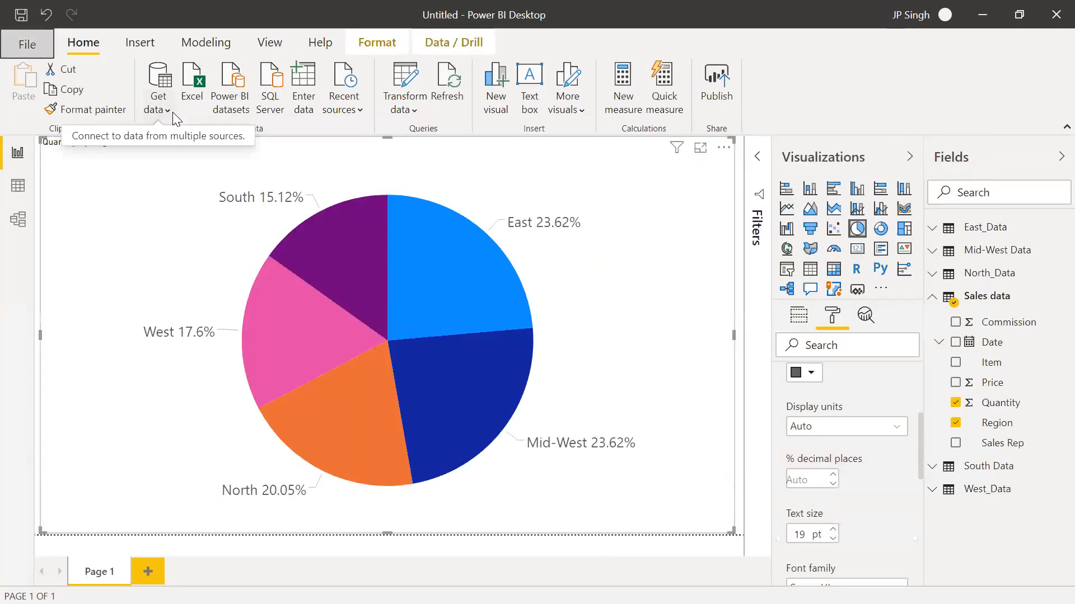
pyautogui.click(1052, 15)
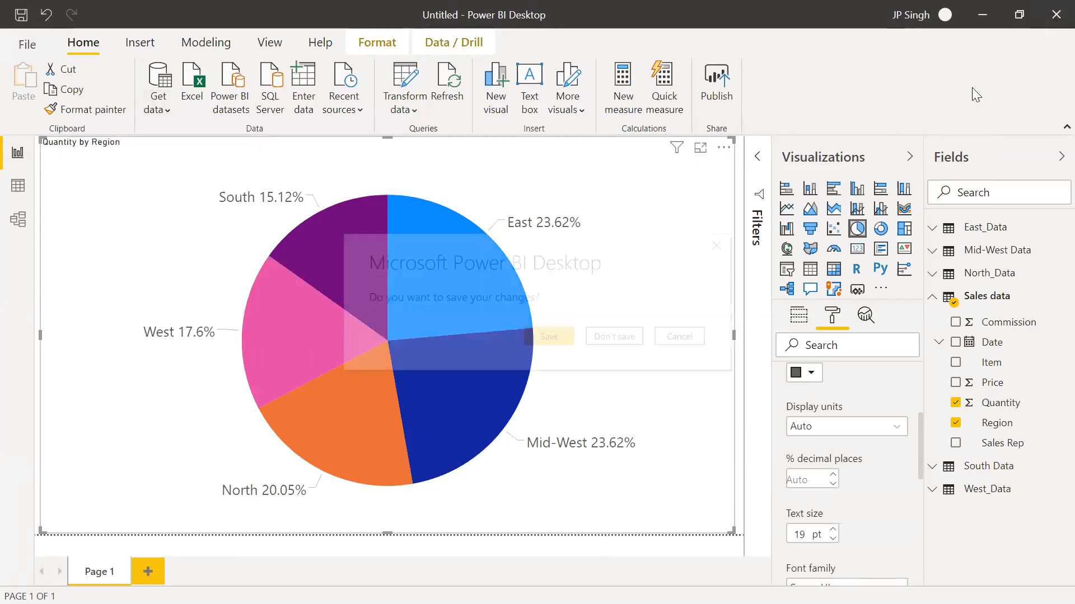
pyautogui.click(618, 339)
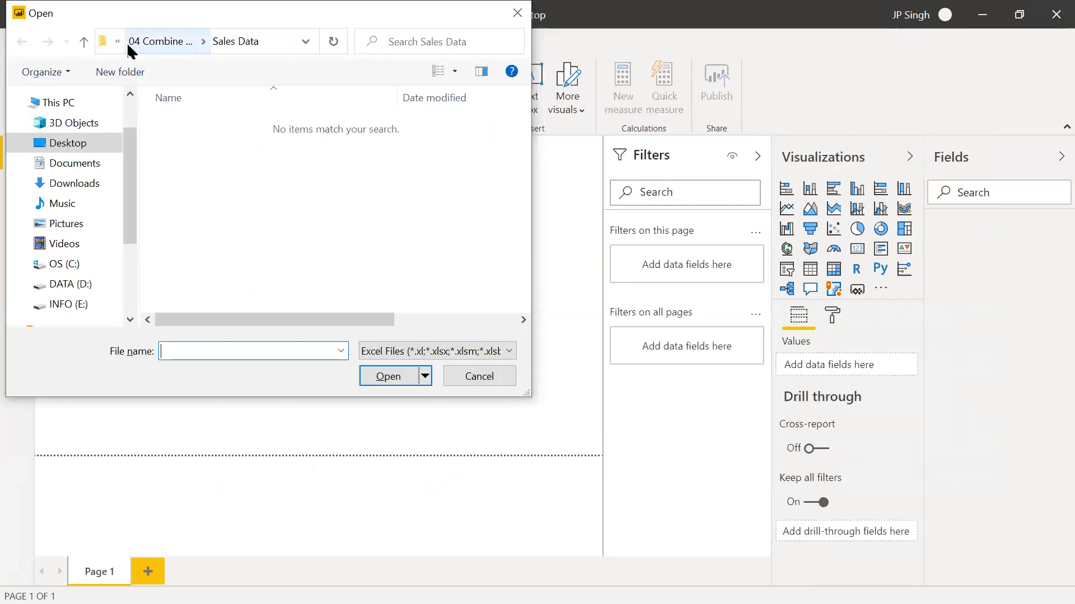
# Step: Open Trim Data.xlsx from the 07 Trim Columns folder of the training files and send Table1 to Power Query for transformation
pyautogui.click(119, 42)
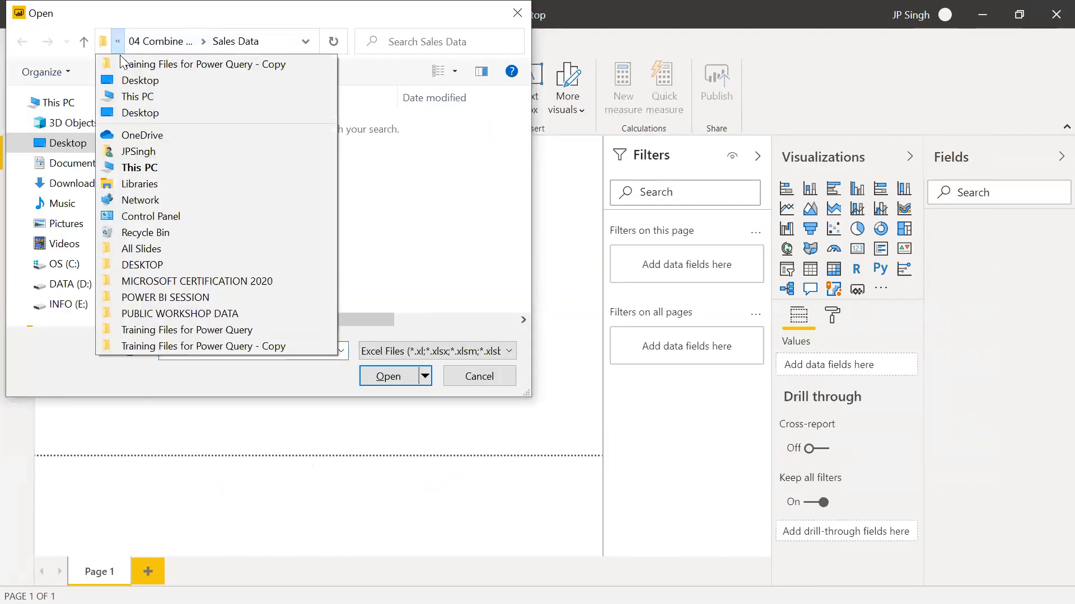
pyautogui.click(136, 64)
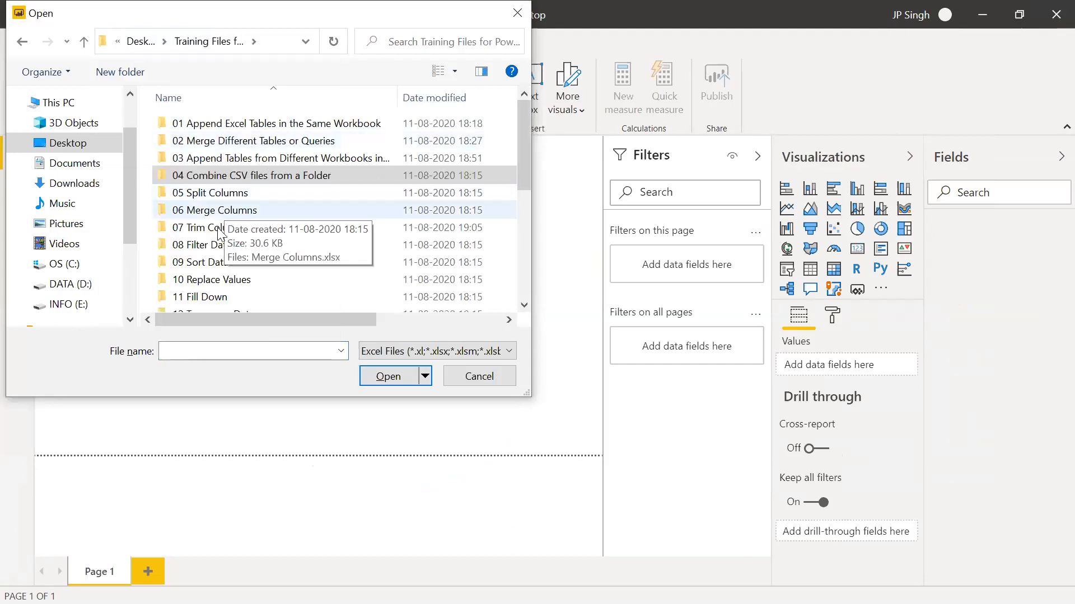
pyautogui.doubleClick(220, 234)
pyautogui.doubleClick(187, 116)
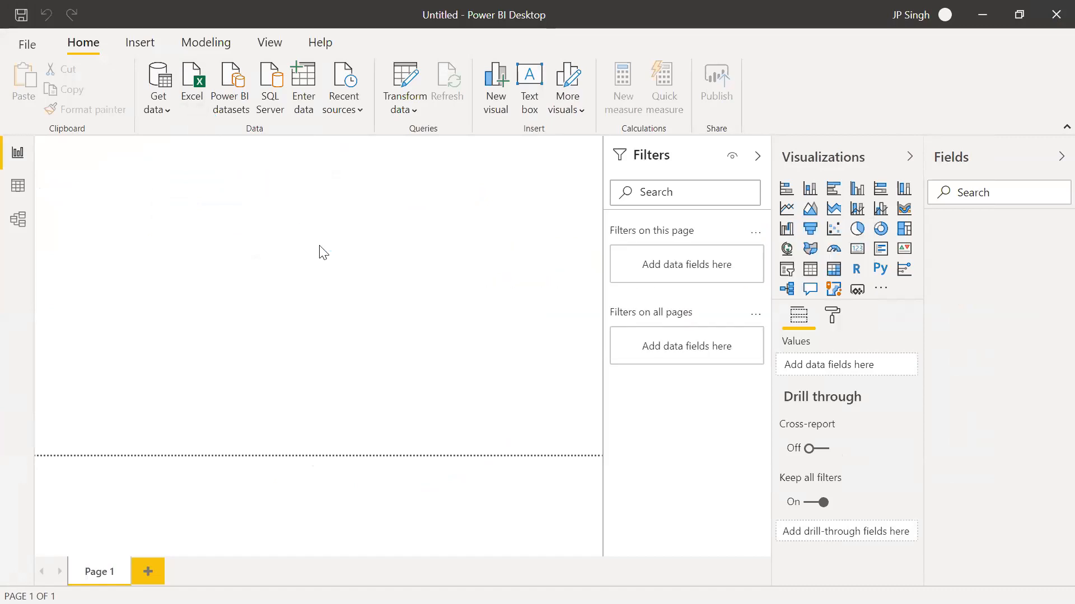
pyautogui.click(219, 147)
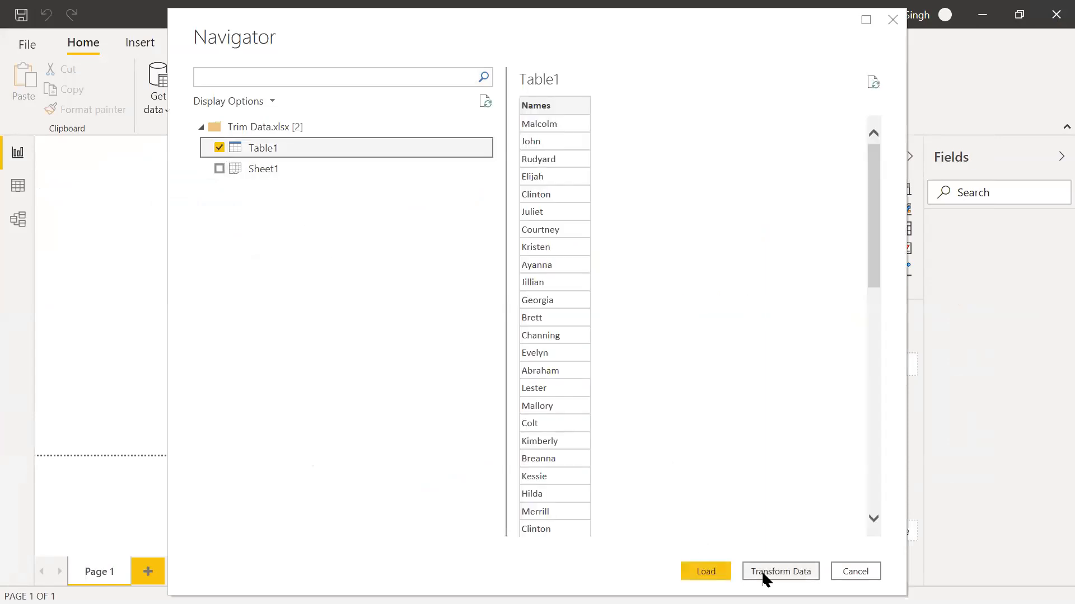
pyautogui.click(763, 572)
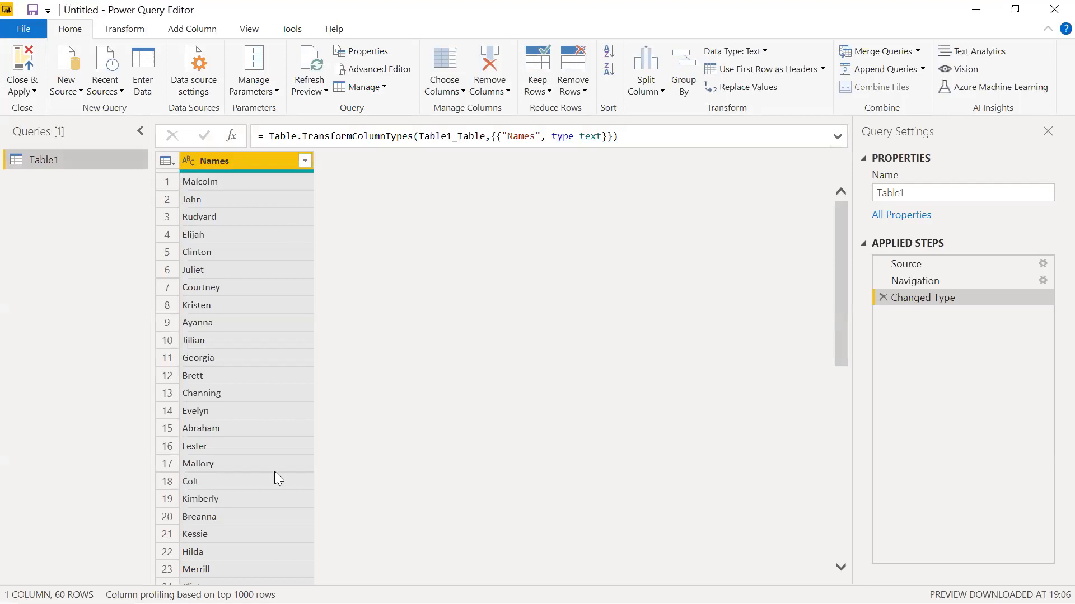
# Step: Trim the text in the Names column and apply the query changes to the report
pyautogui.click(142, 33)
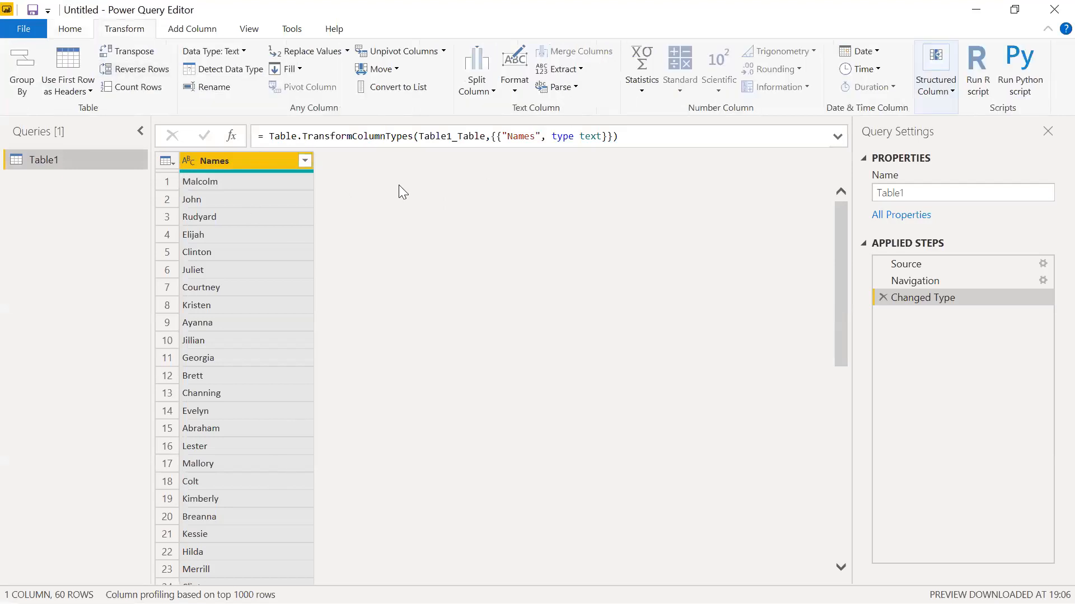
pyautogui.click(512, 92)
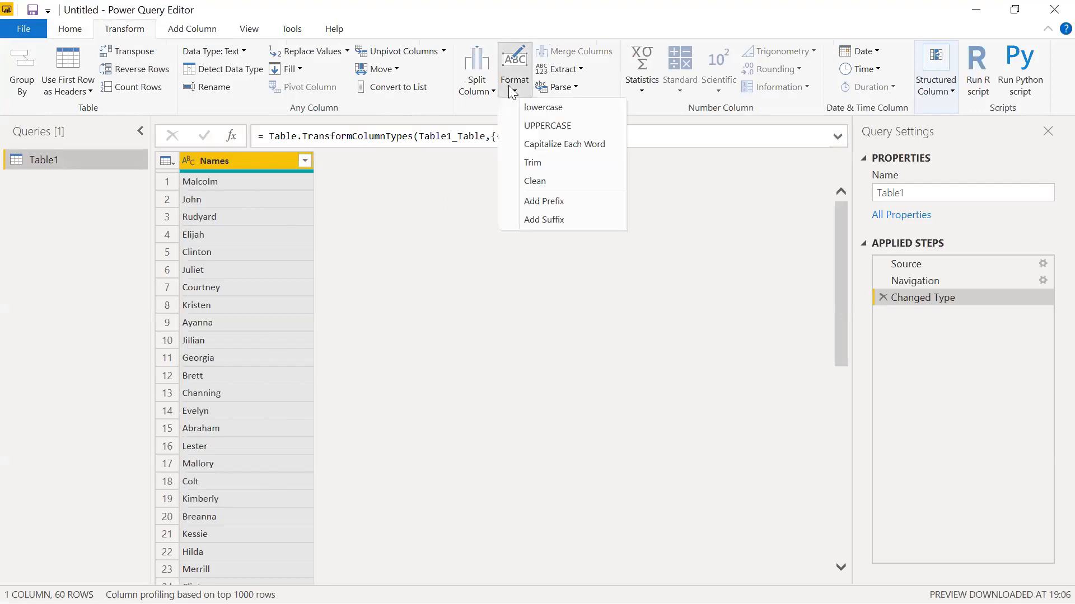
pyautogui.click(537, 164)
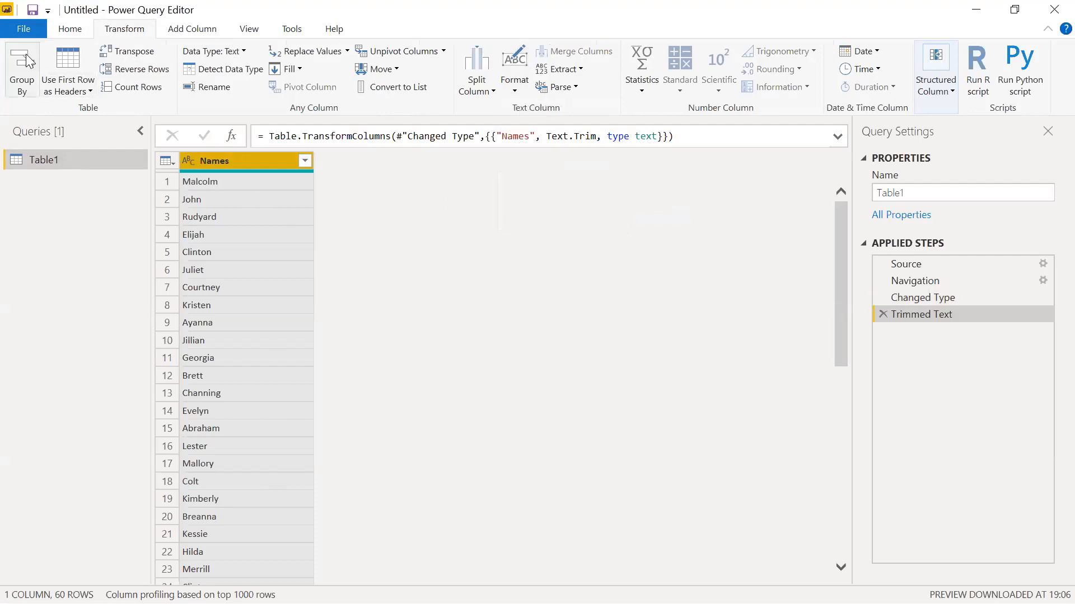
pyautogui.click(72, 30)
pyautogui.click(24, 67)
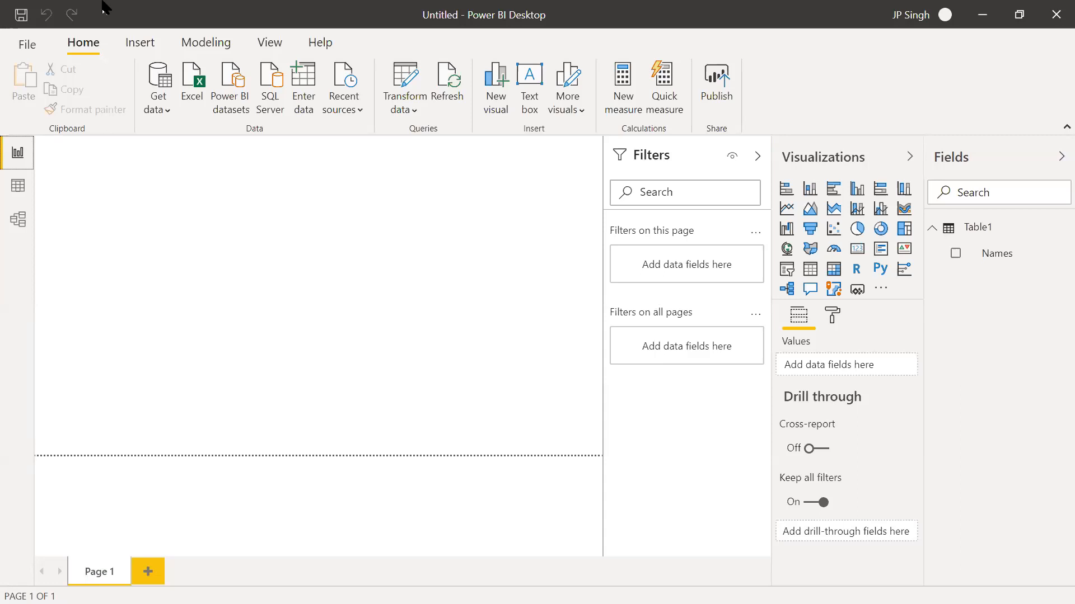
# Step: Try listing the Names field in an enlarged multi-row card on the report page
pyautogui.click(882, 250)
pyautogui.moveTo(160, 258); pyautogui.dragTo(346, 453)
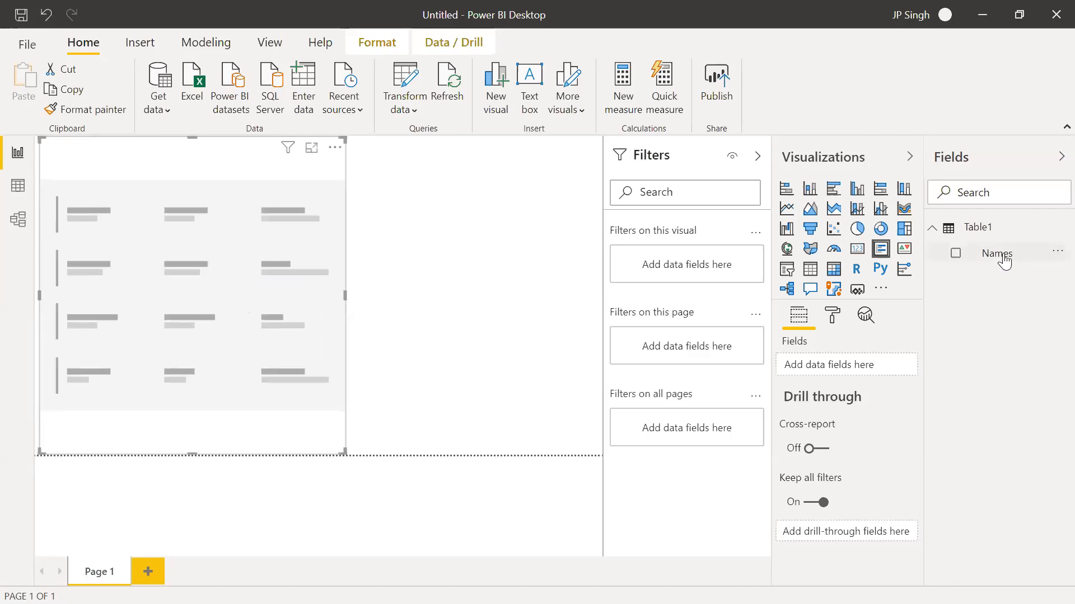
pyautogui.moveTo(1003, 261); pyautogui.dragTo(878, 376)
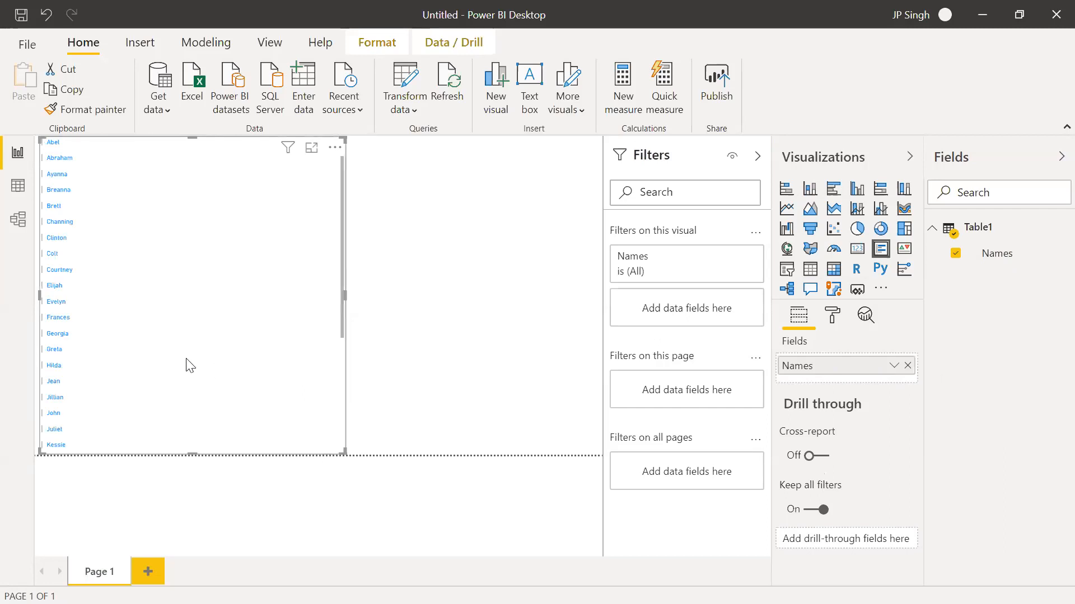
pyautogui.scroll(-1, 189, 365)
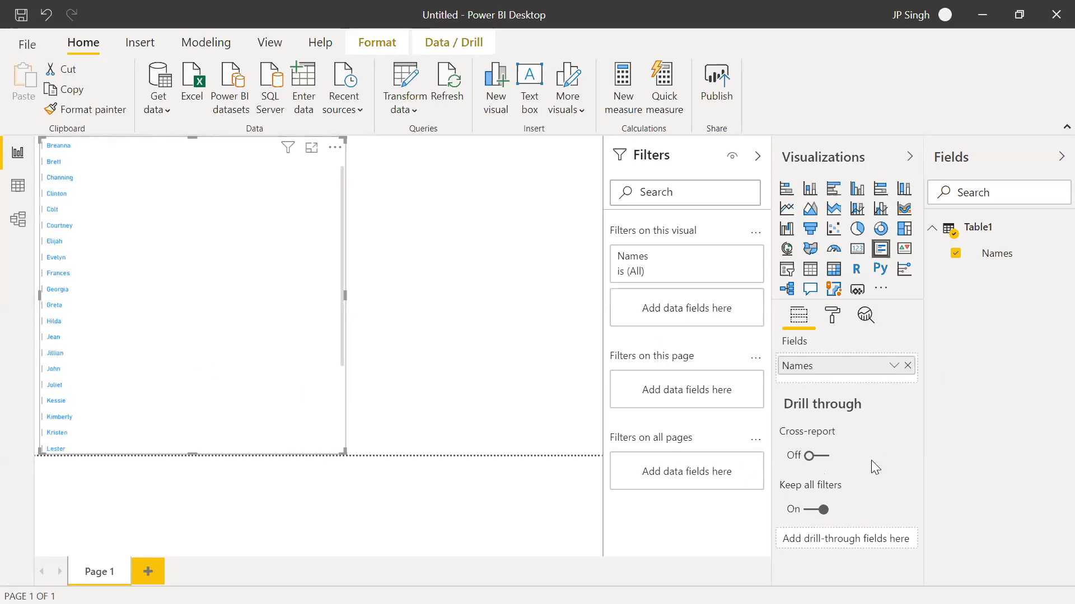
# Step: Try Names as a drill-through field, remove it again and delete the multi-row card
pyautogui.moveTo(995, 255); pyautogui.dragTo(851, 550)
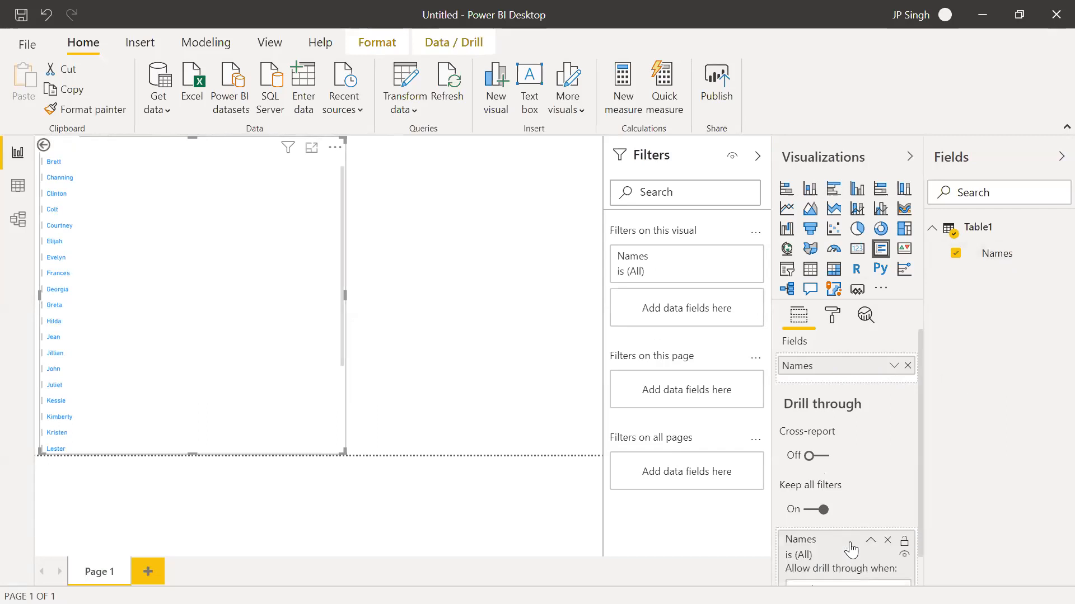
pyautogui.click(887, 540)
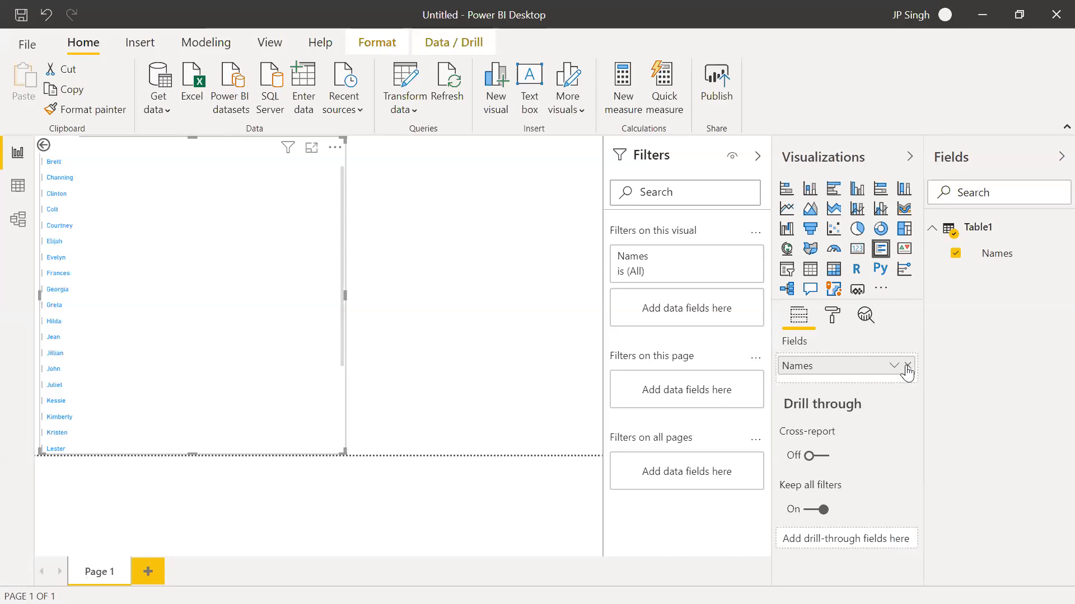
pyautogui.click(907, 366)
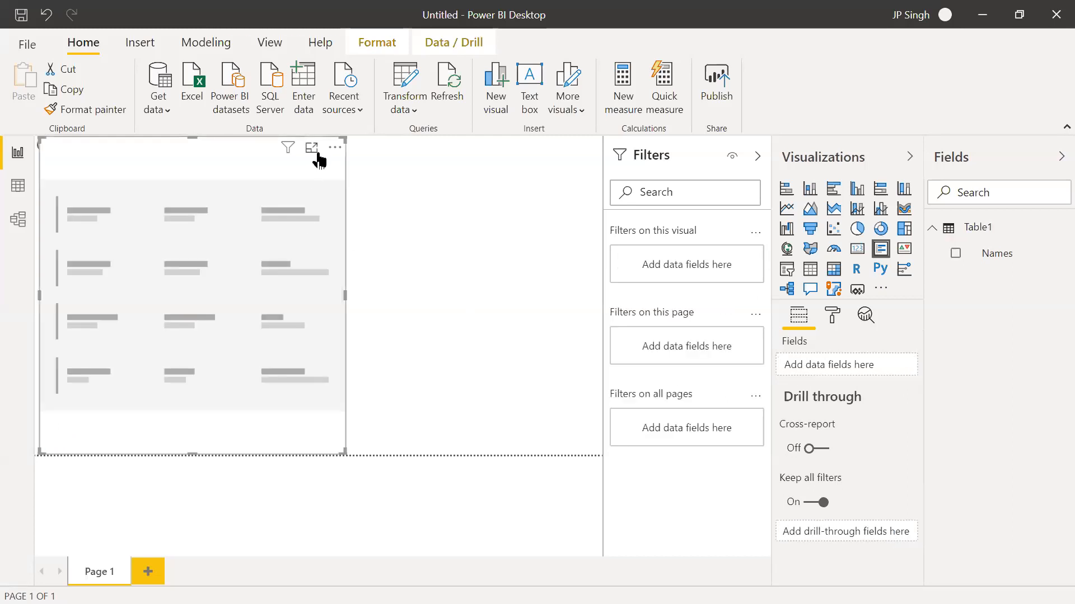
pyautogui.press('Delete')
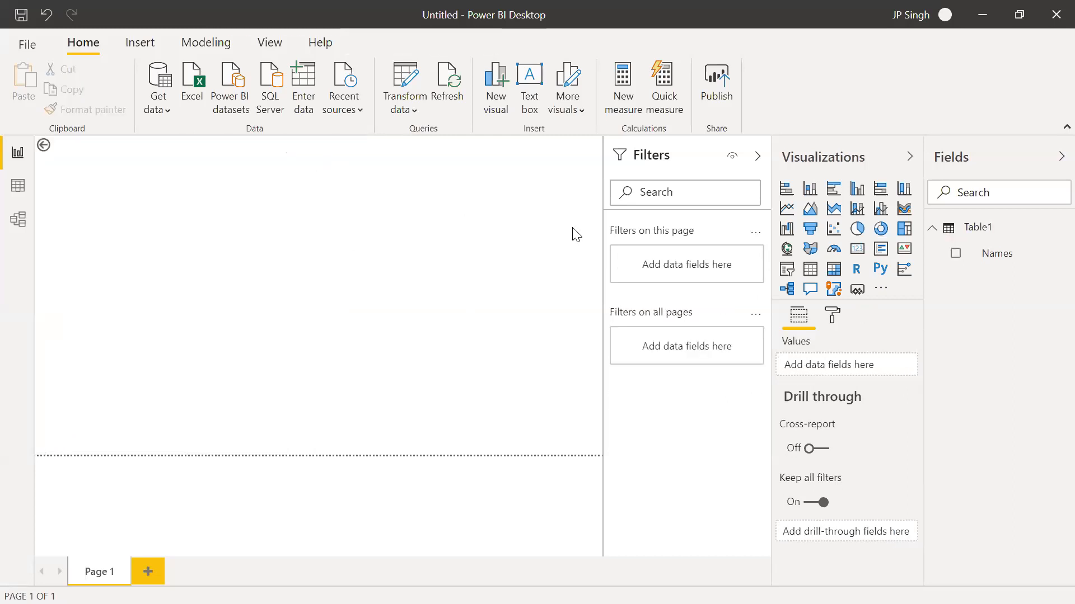
# Step: Add a large pie chart to the page with Names as the legend and the count of Names as values
pyautogui.click(857, 228)
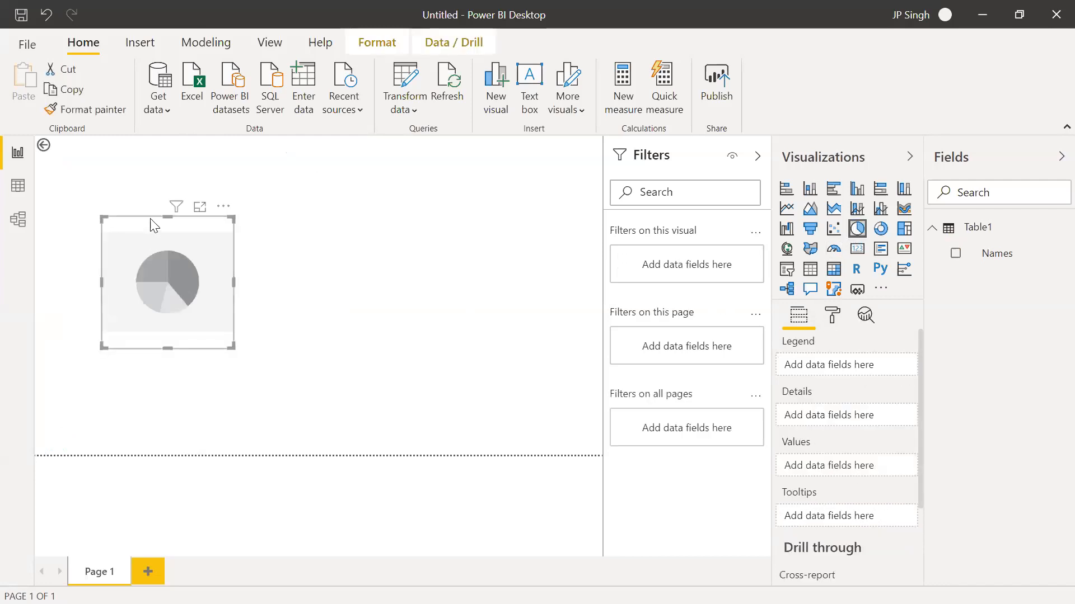
pyautogui.moveTo(140, 220); pyautogui.dragTo(101, 141)
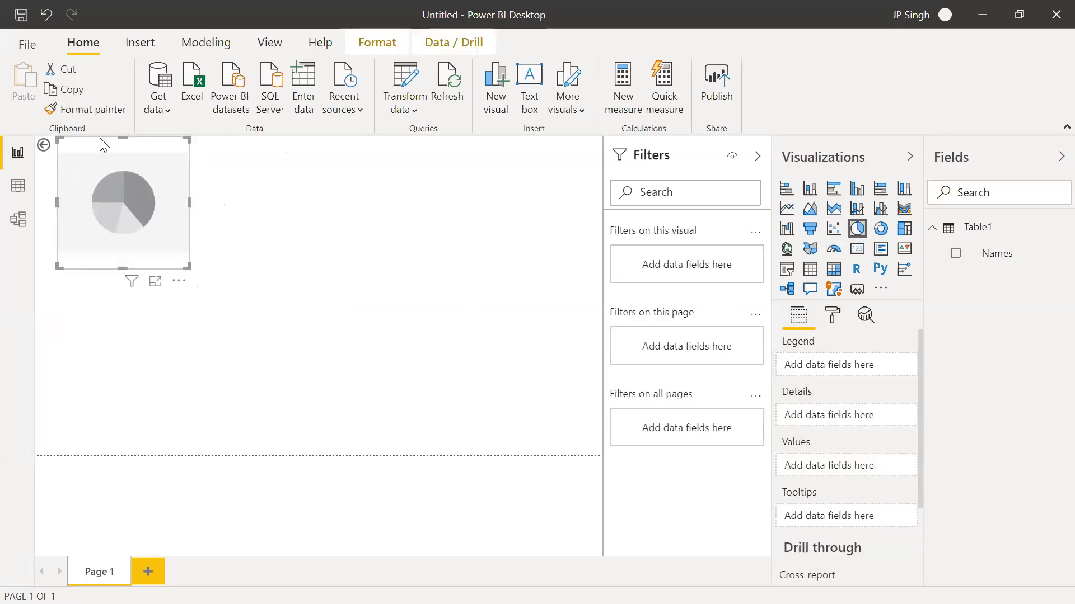
pyautogui.moveTo(189, 268); pyautogui.dragTo(531, 452)
pyautogui.moveTo(1011, 256); pyautogui.dragTo(865, 365)
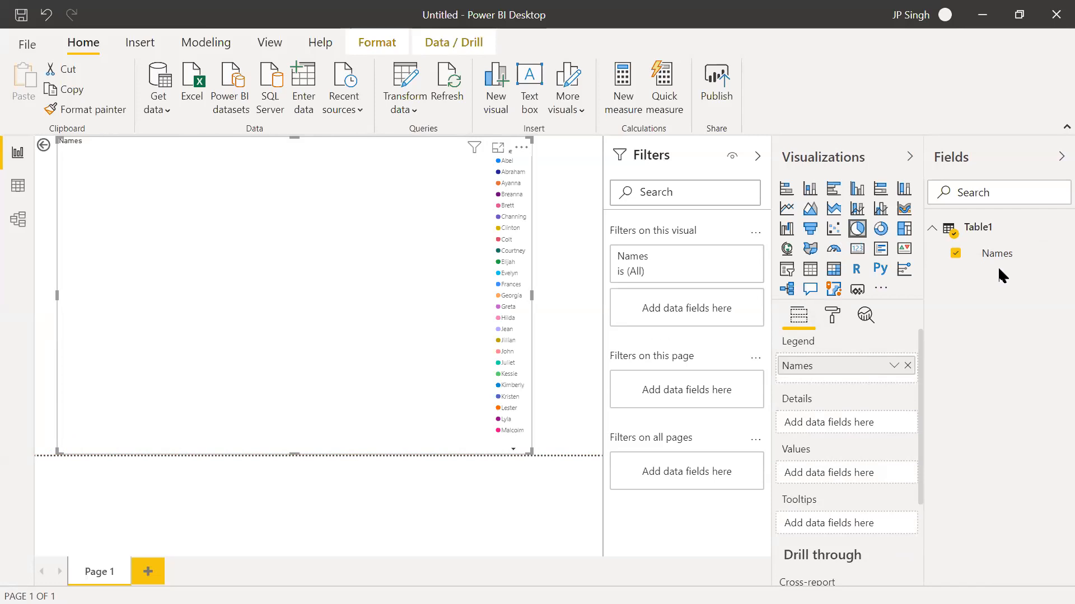
pyautogui.moveTo(893, 503); pyautogui.dragTo(852, 477)
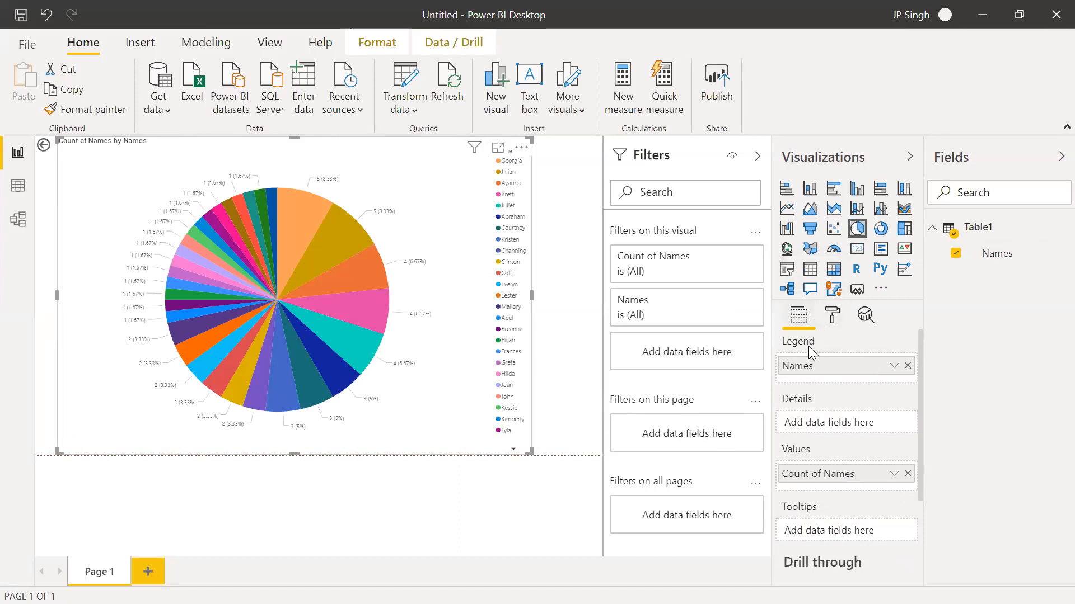
# Step: Turn off the pie chart's legend and set the detail label style to Category, data value
pyautogui.click(838, 318)
pyautogui.click(877, 380)
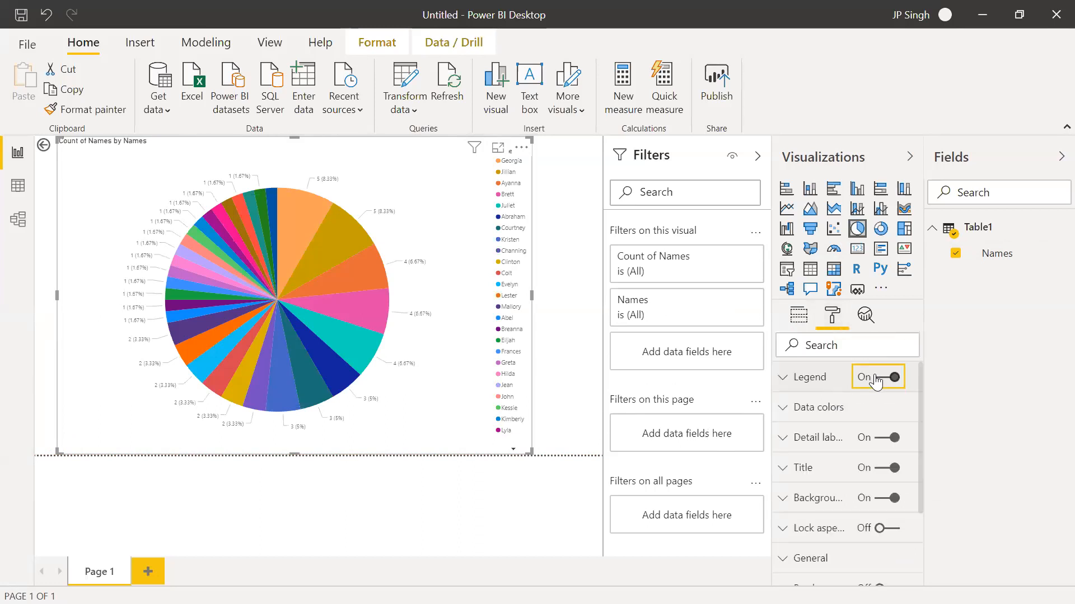
pyautogui.click(781, 442)
pyautogui.click(853, 483)
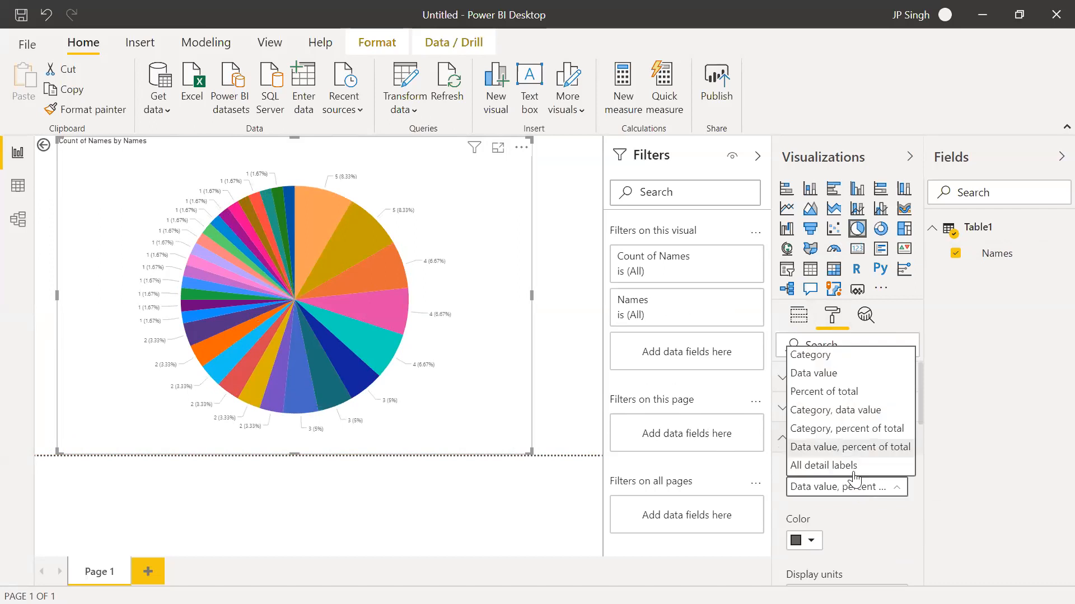
pyautogui.click(845, 412)
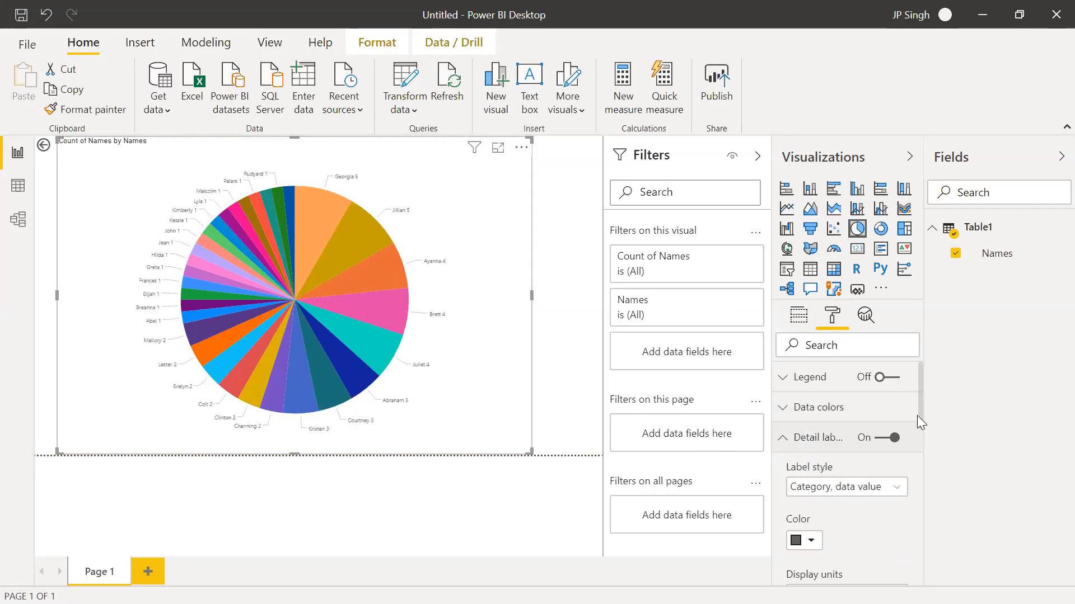
# Step: Set the detail label text size to 13 pt and view the pie chart in focus mode
pyautogui.moveTo(920, 418); pyautogui.dragTo(869, 496)
pyautogui.click(832, 512)
pyautogui.click(832, 512)
pyautogui.click(832, 512)
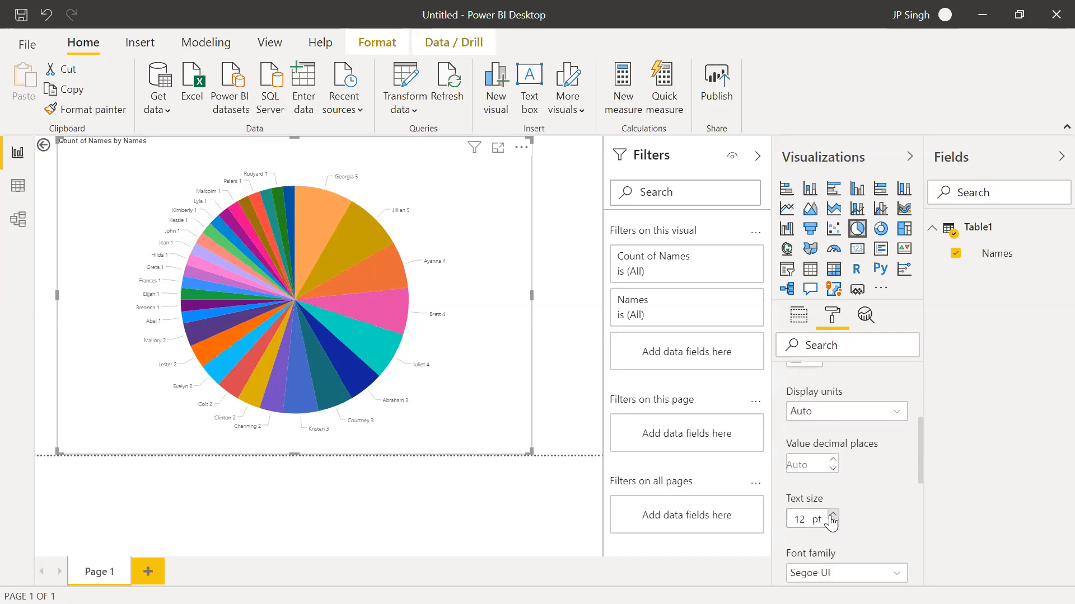
pyautogui.click(832, 514)
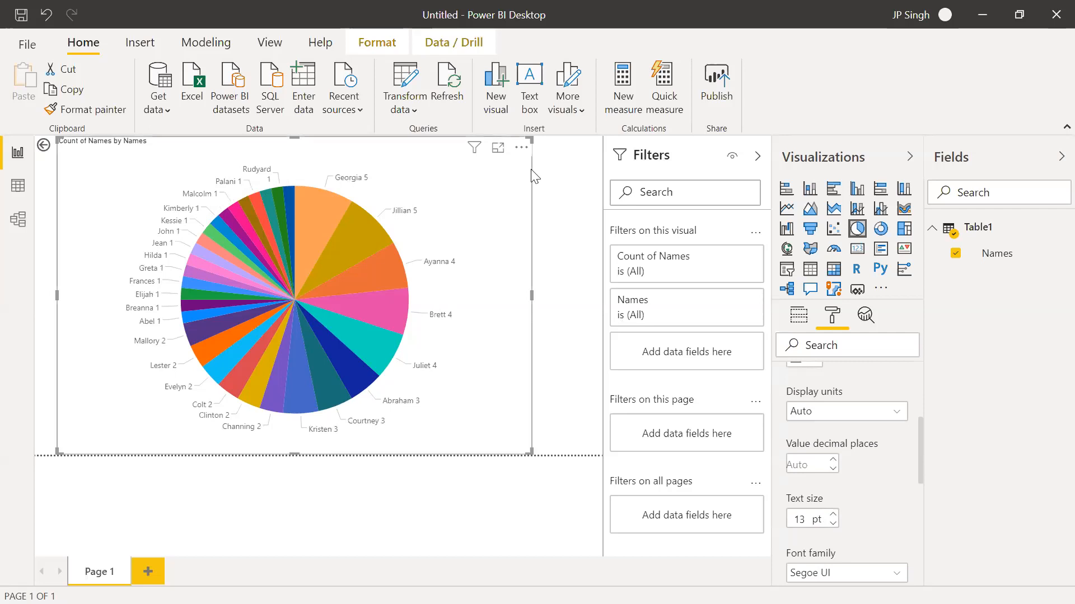
pyautogui.click(497, 148)
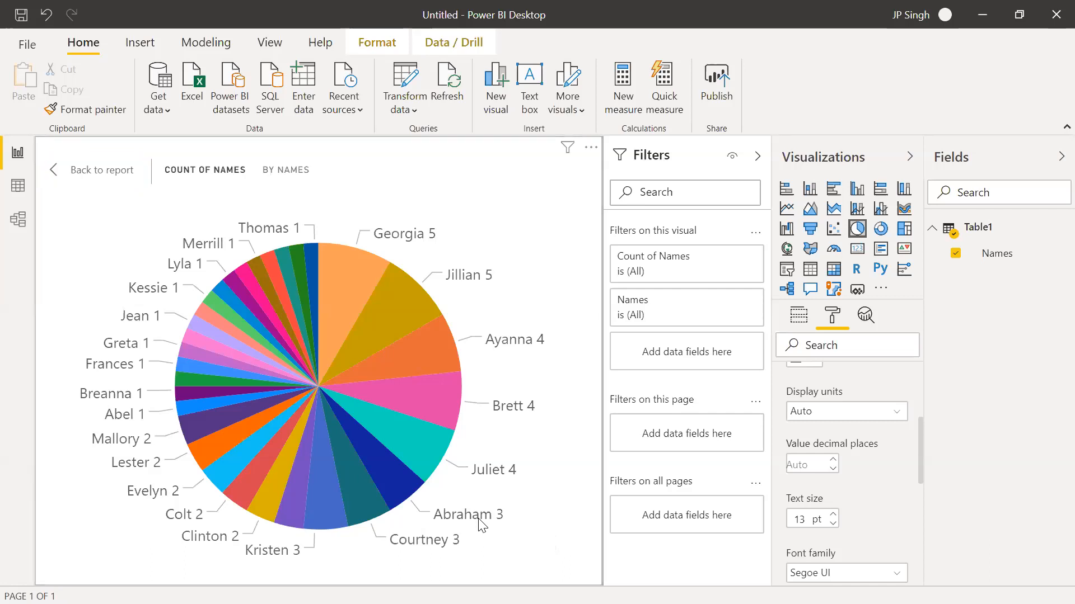
# Step: Switch to File Explorer, go up to the Training Files for Power Query - Copy folder and select the 06 Merge Columns folder
pyautogui.hotkey('alt', 'Tab')
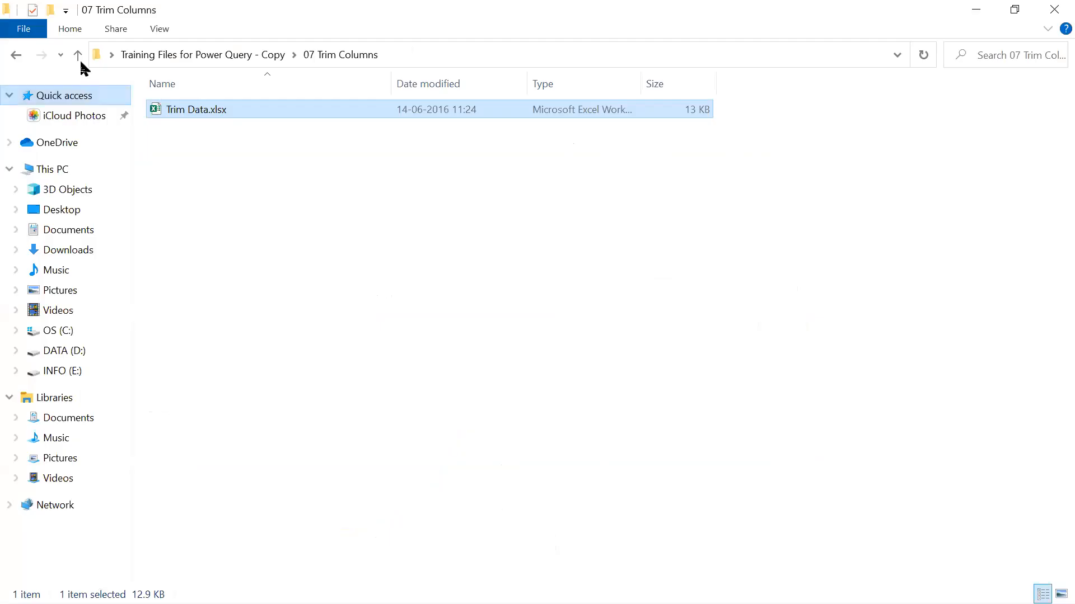
pyautogui.click(79, 54)
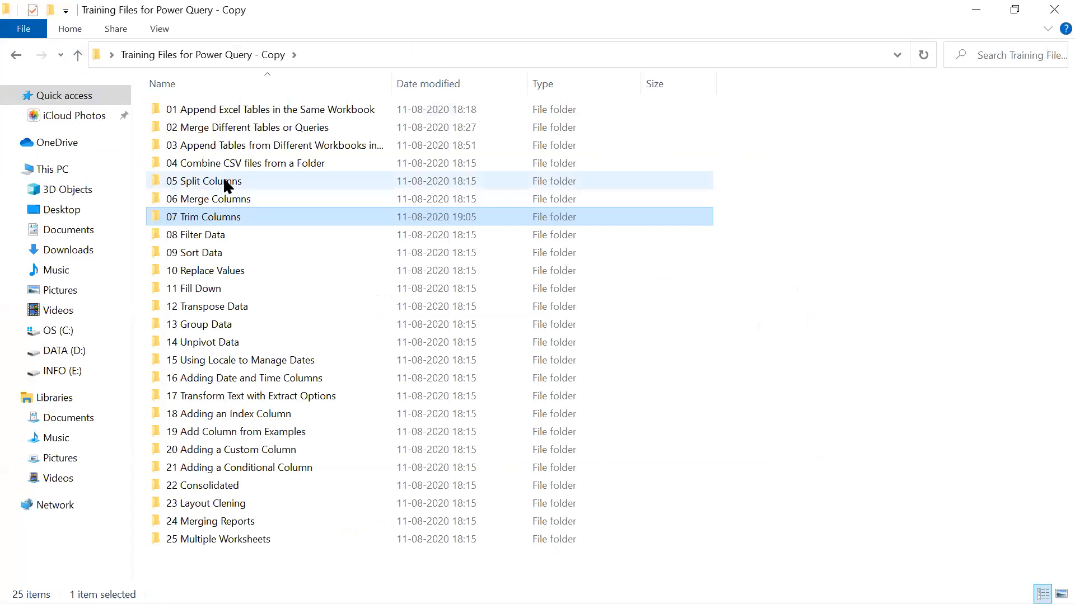
pyautogui.click(224, 180)
pyautogui.keyDown('ctrl'); pyautogui.click(233, 199); pyautogui.keyUp('ctrl')
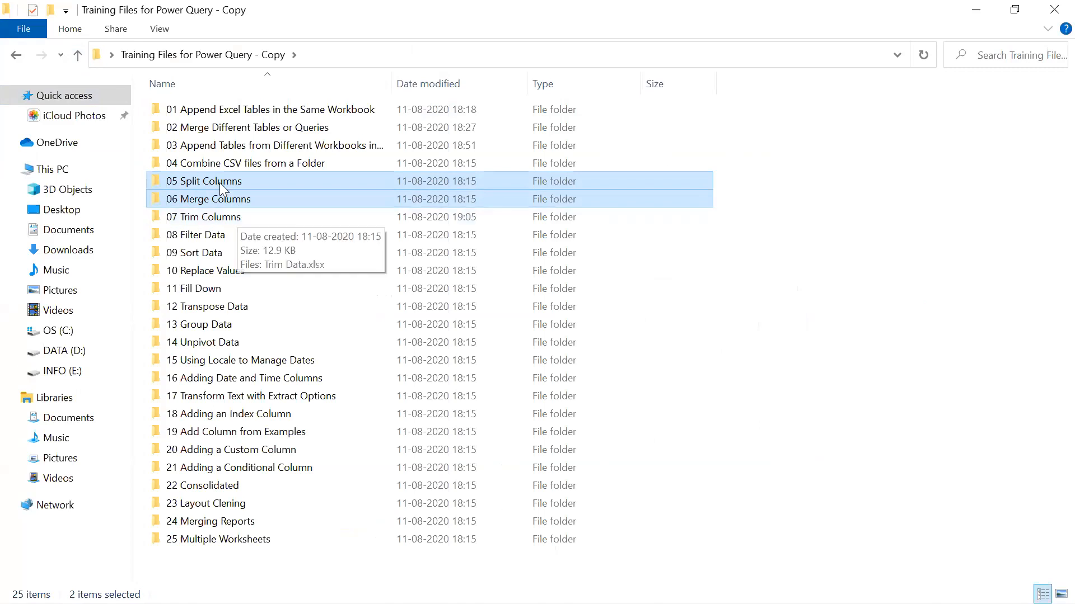
pyautogui.click(227, 199)
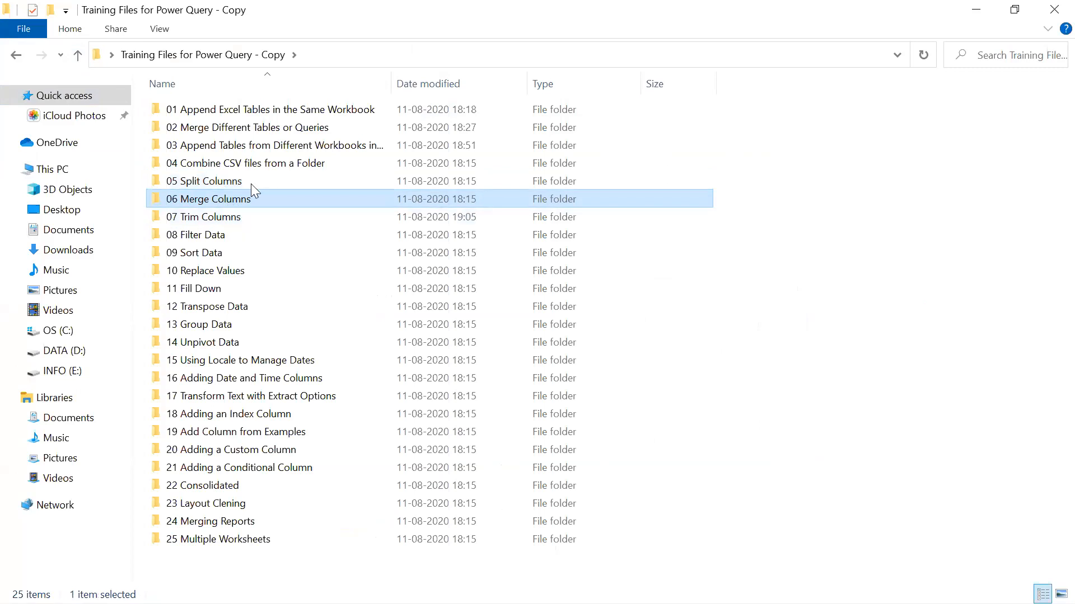
# Step: Close the File Explorer window, return to Power BI Desktop and create a new blank report, dismissing its startup screen
pyautogui.hotkey('alt', 'Tab')
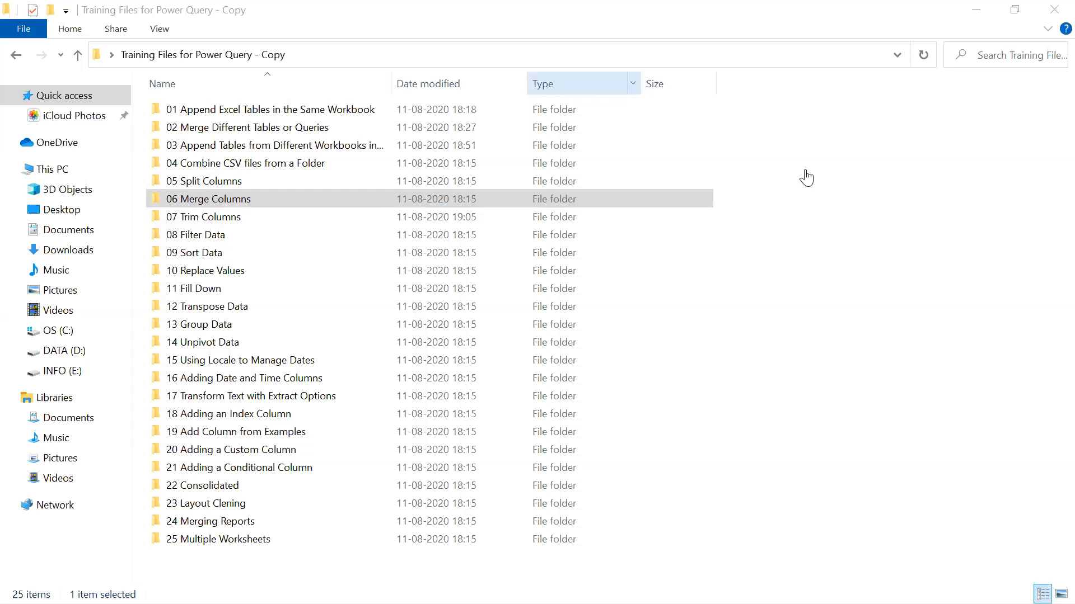
pyautogui.click(1054, 9)
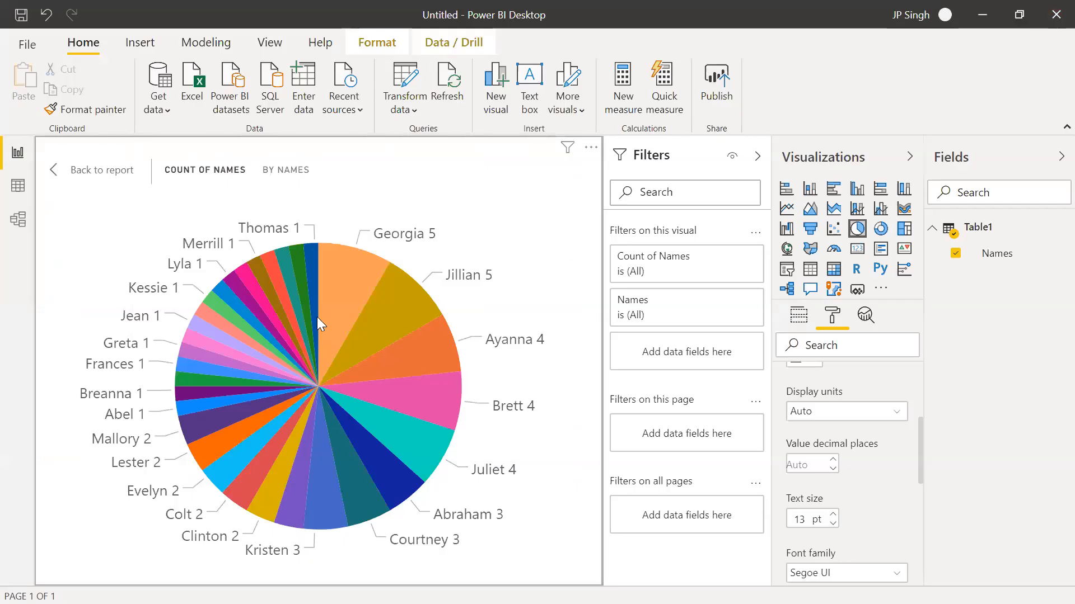
pyautogui.moveTo(317, 315)
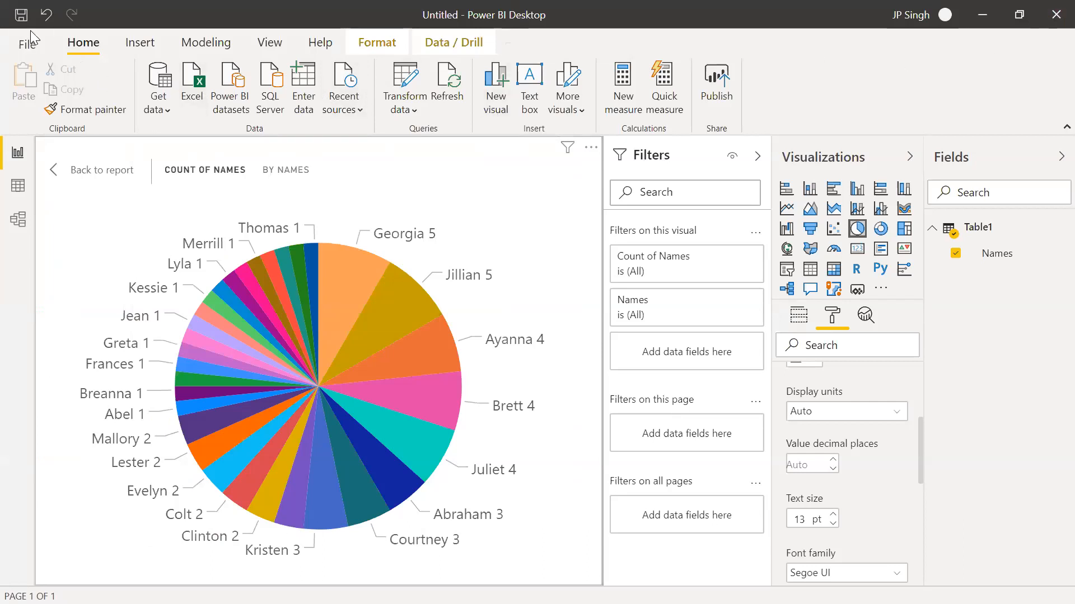
pyautogui.click(28, 45)
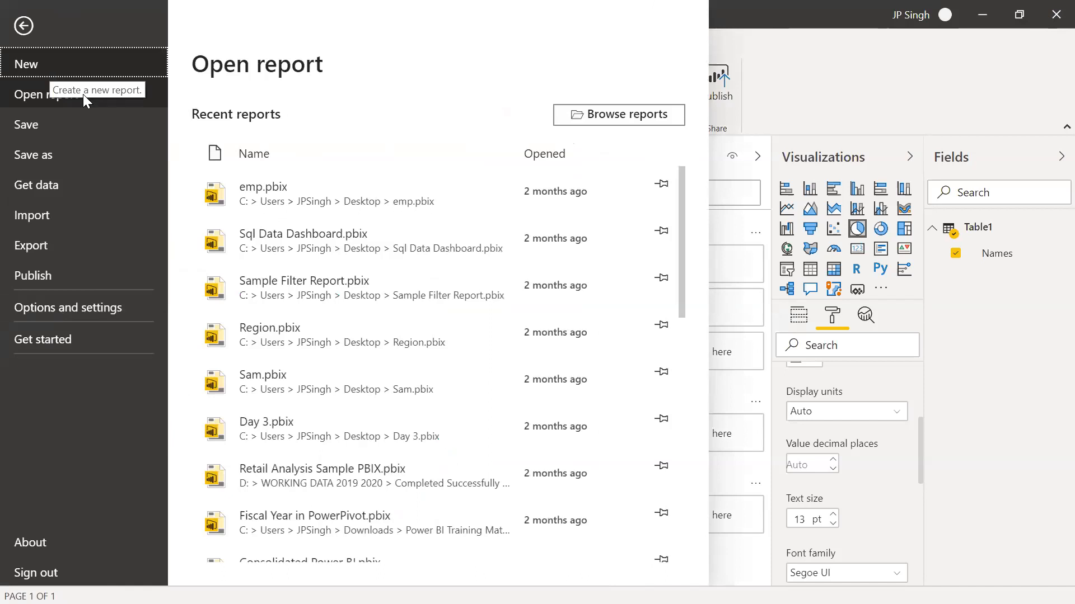
pyautogui.click(78, 65)
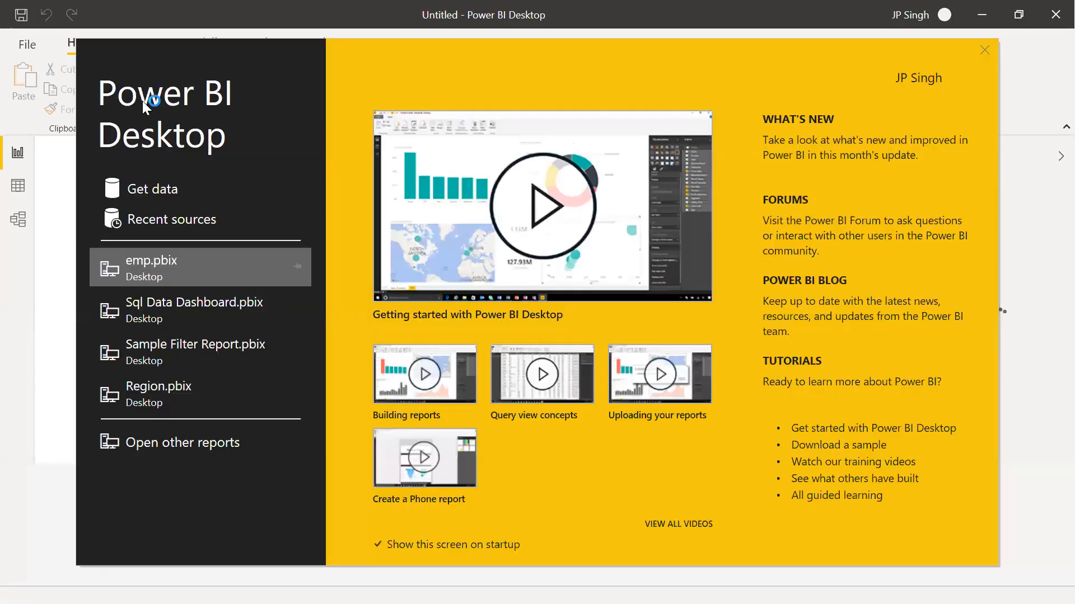
pyautogui.click(985, 50)
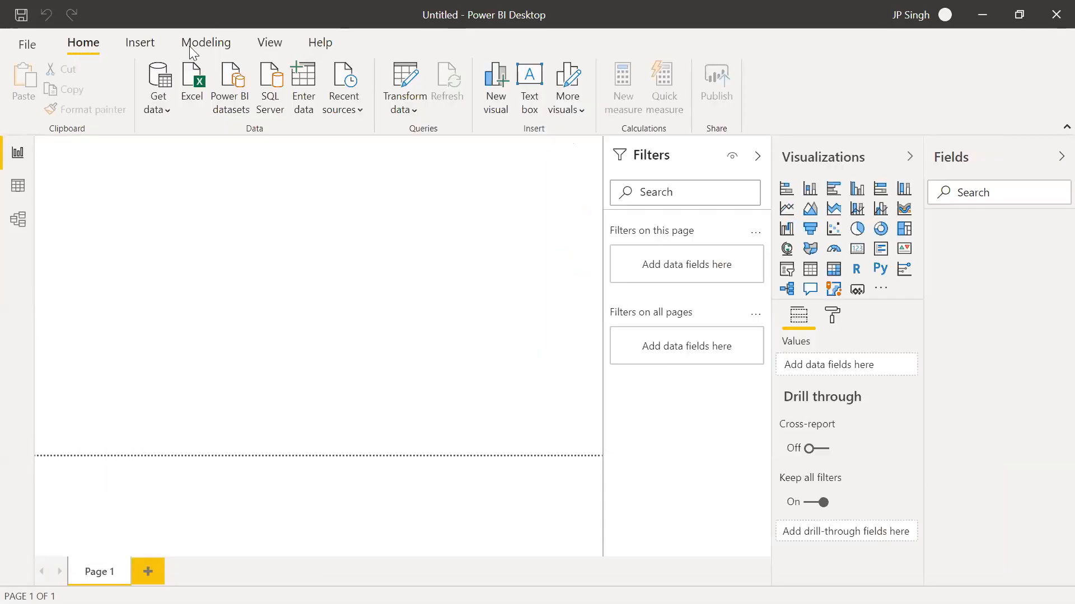
# Step: Get data from the Excel workbook Split Data.xlsx in the 05 Split Columns folder
pyautogui.click(155, 102)
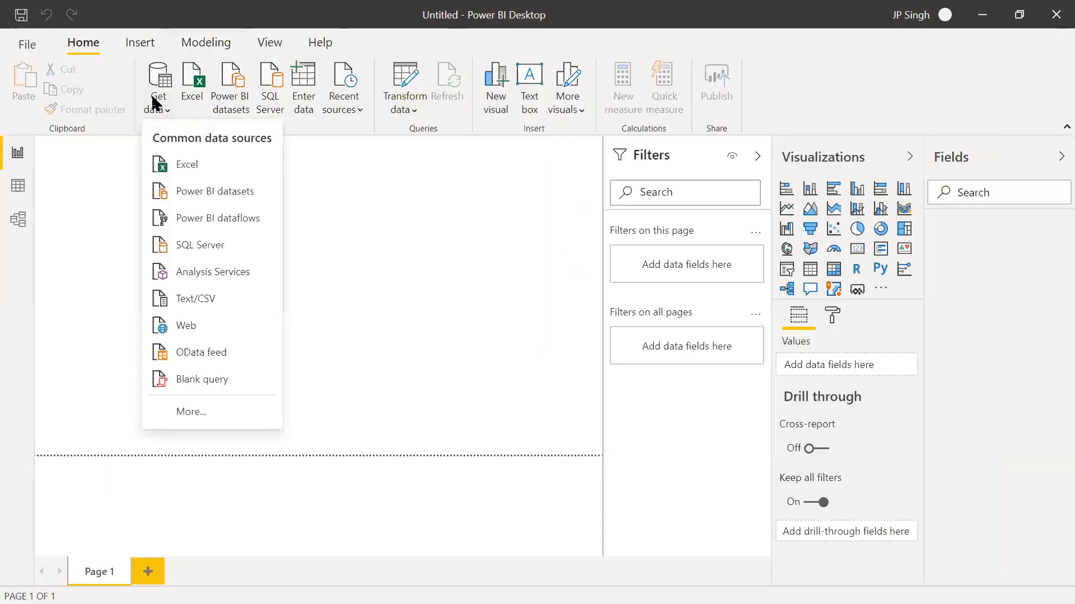
pyautogui.click(169, 159)
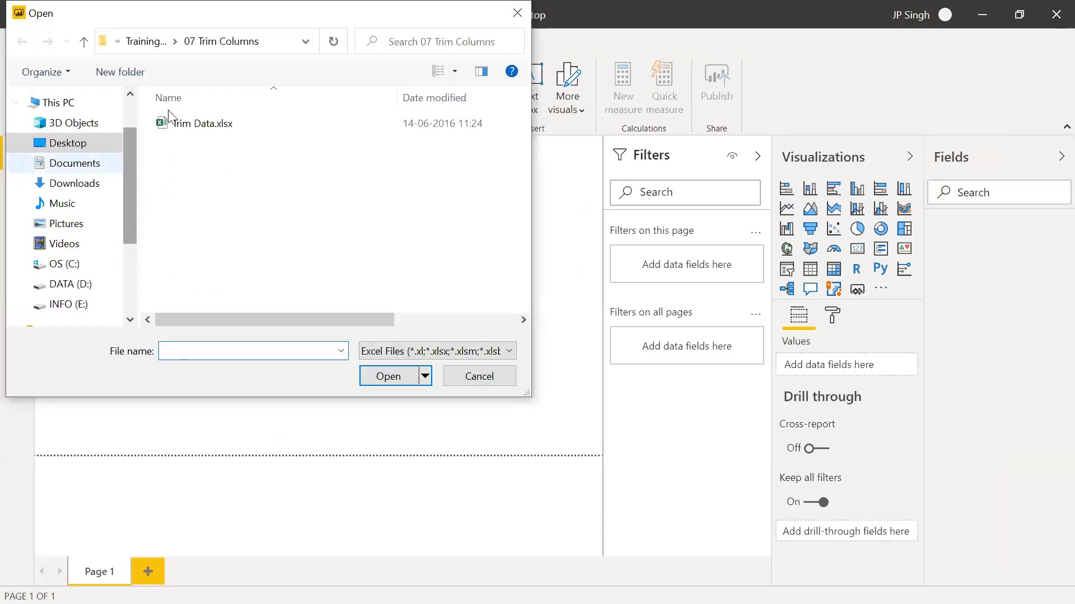
pyautogui.click(78, 44)
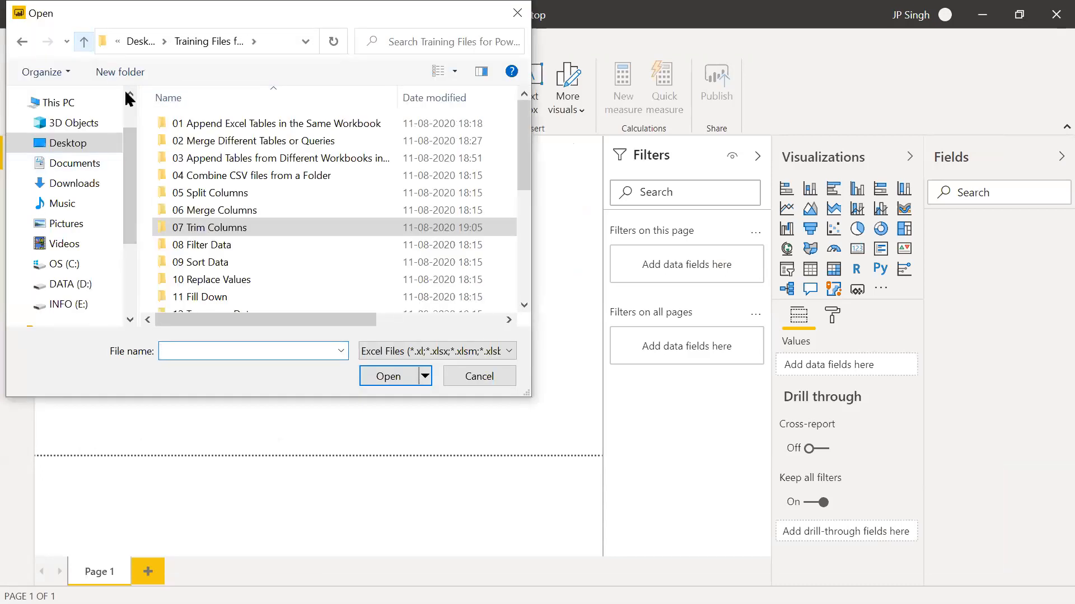
pyautogui.click(199, 192)
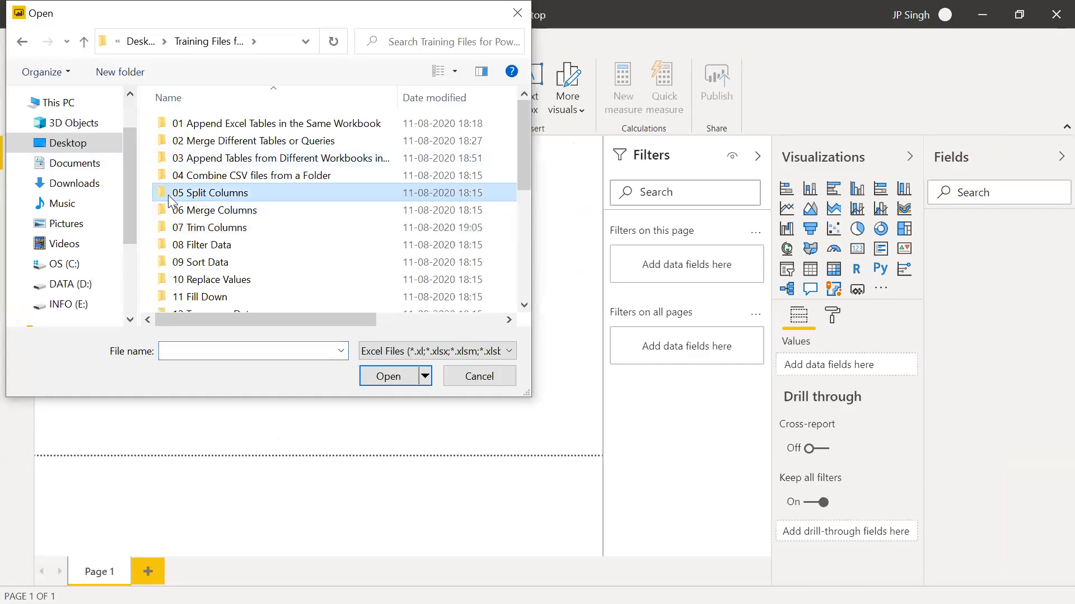
pyautogui.doubleClick(172, 196)
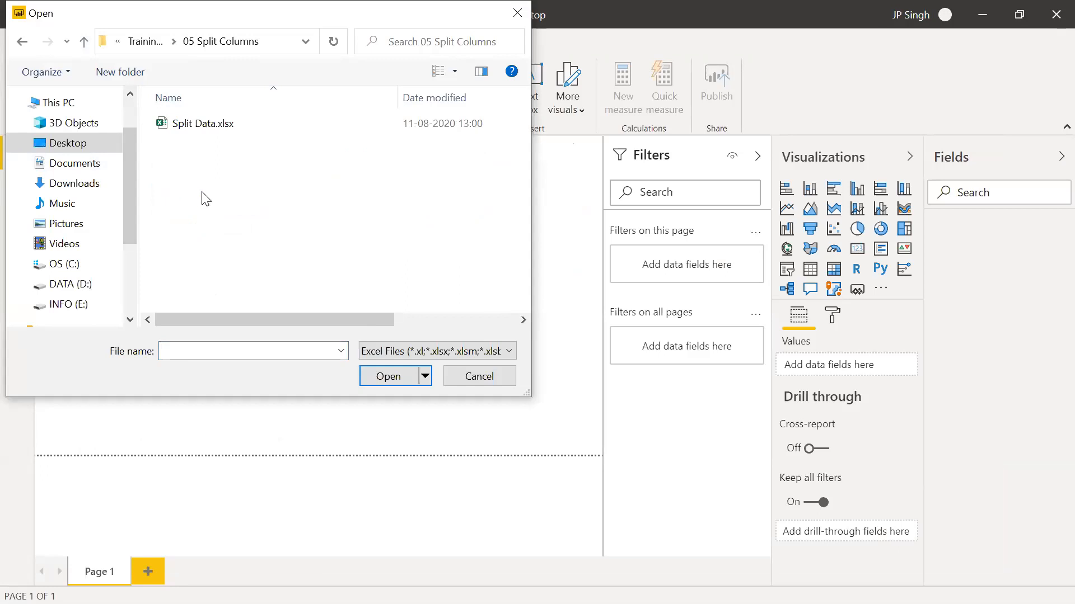
pyautogui.doubleClick(210, 122)
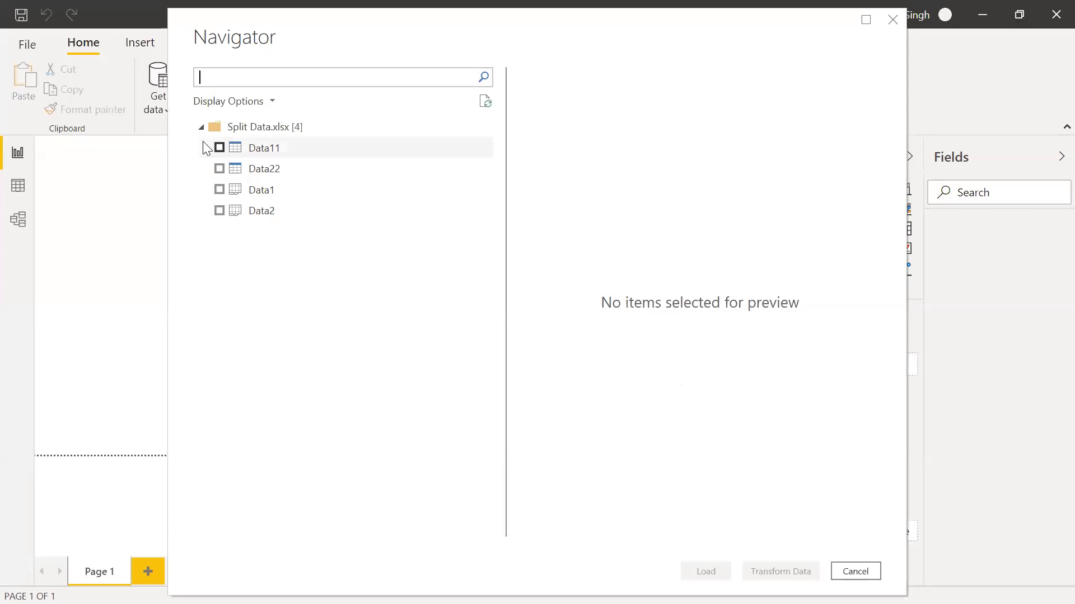
# Step: Select the Data11 and Data22 tables and bring them into the Power Query Editor for transformation
pyautogui.click(219, 148)
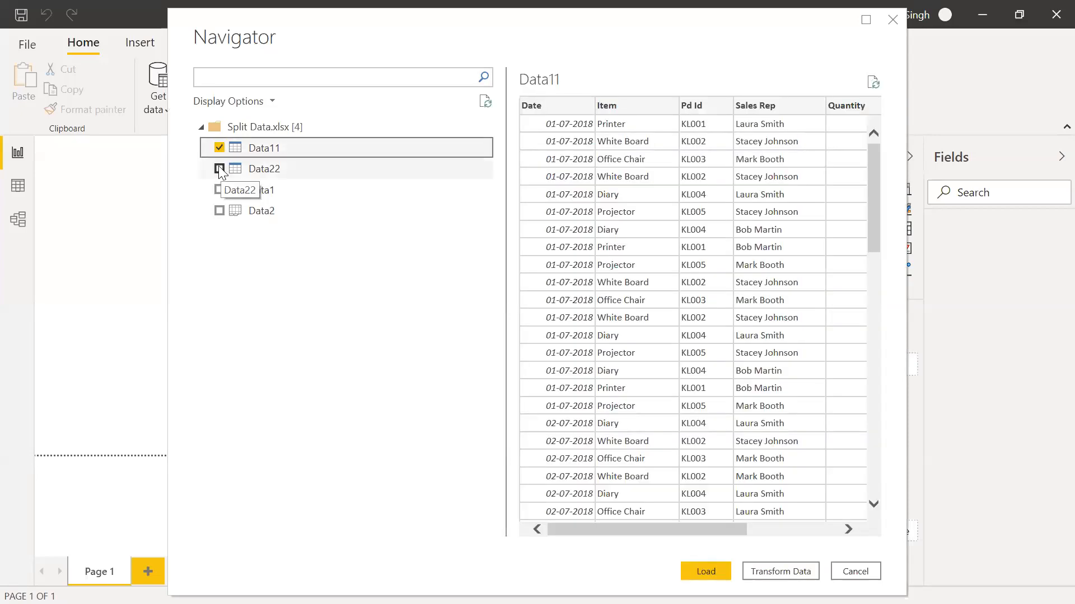
pyautogui.click(219, 168)
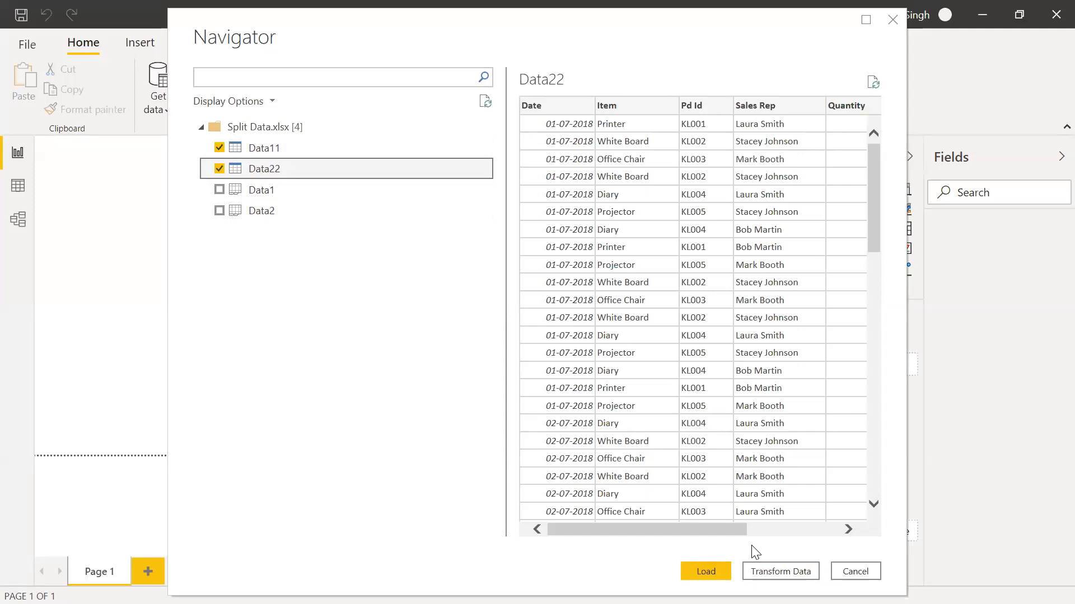
pyautogui.click(765, 570)
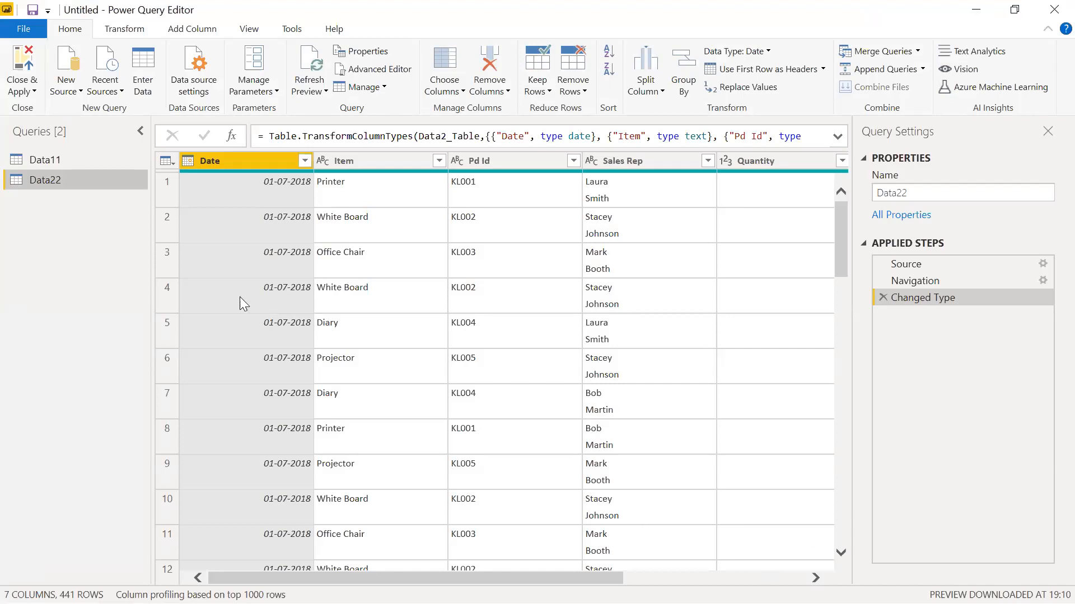
# Step: Split the Sales Rep column of the Data11 query by the Space delimiter at the left-most delimiter
pyautogui.click(49, 164)
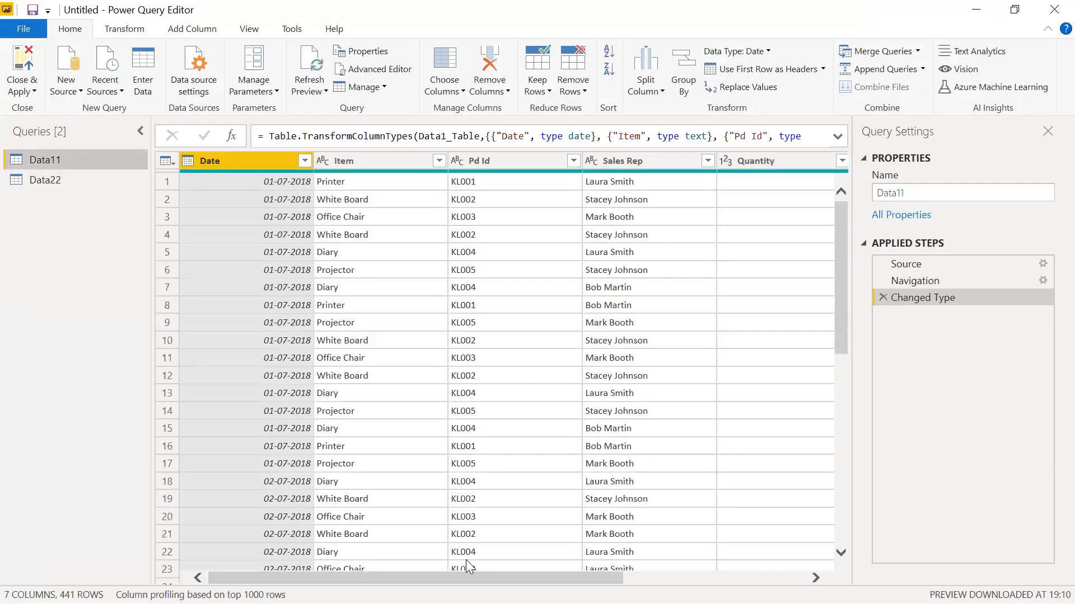
pyautogui.click(44, 179)
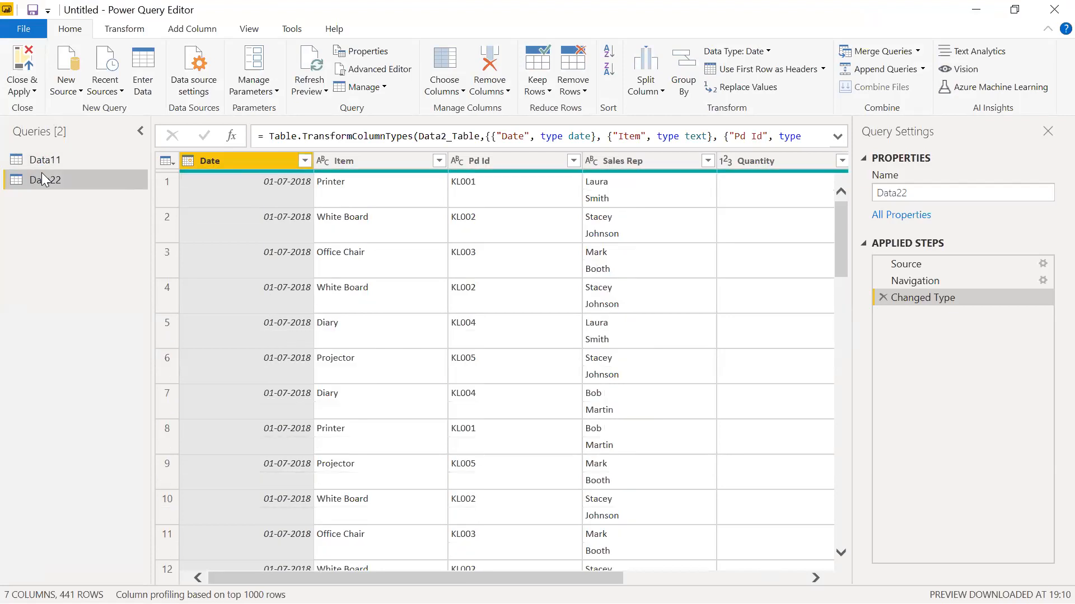
pyautogui.click(56, 160)
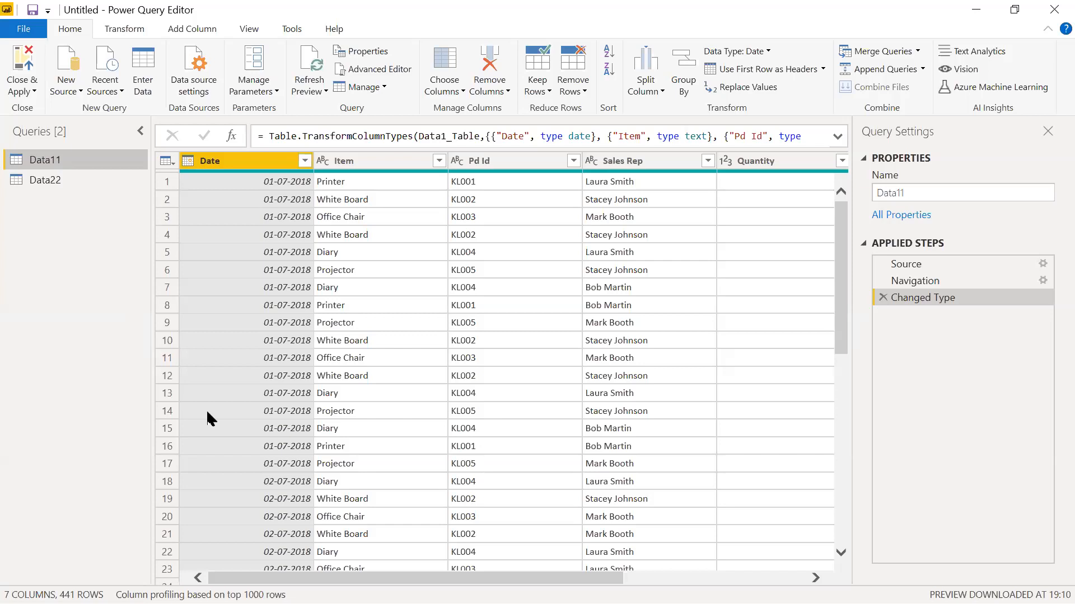
pyautogui.hscroll(5, 504, 363)
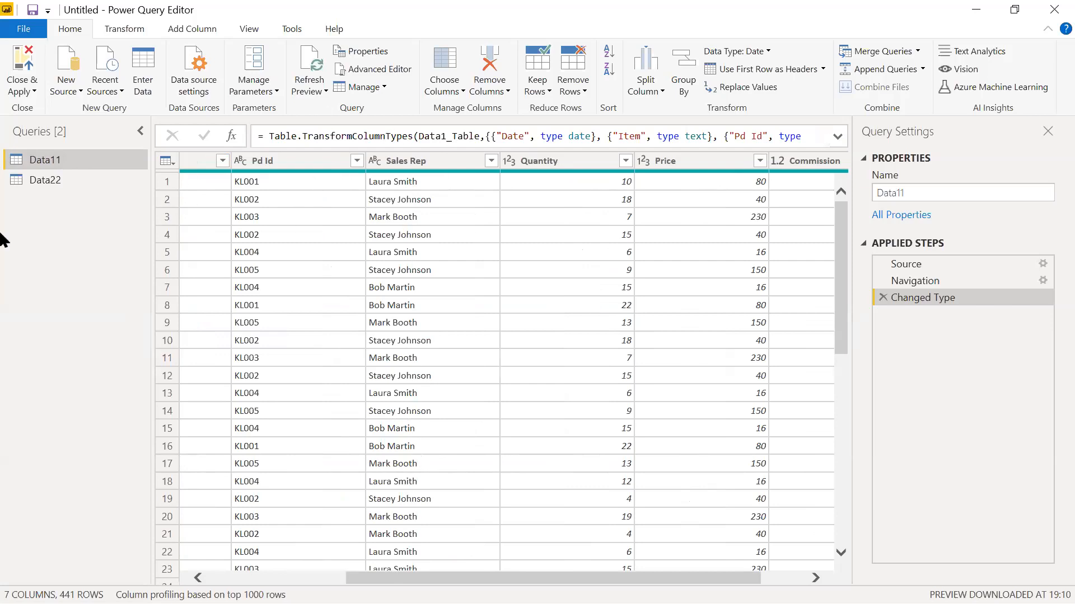
pyautogui.click(404, 162)
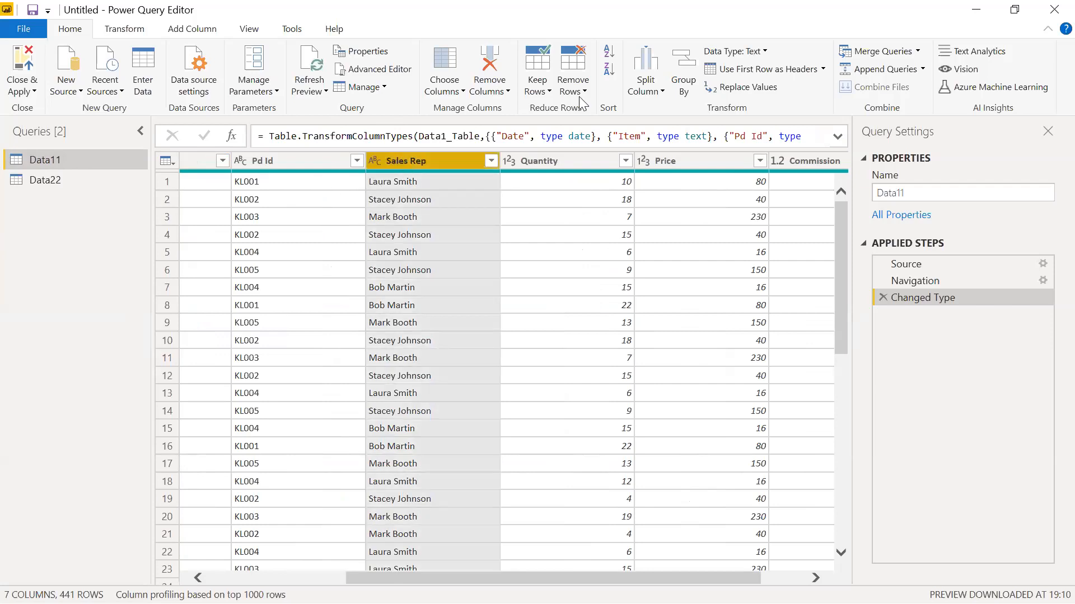
pyautogui.click(657, 95)
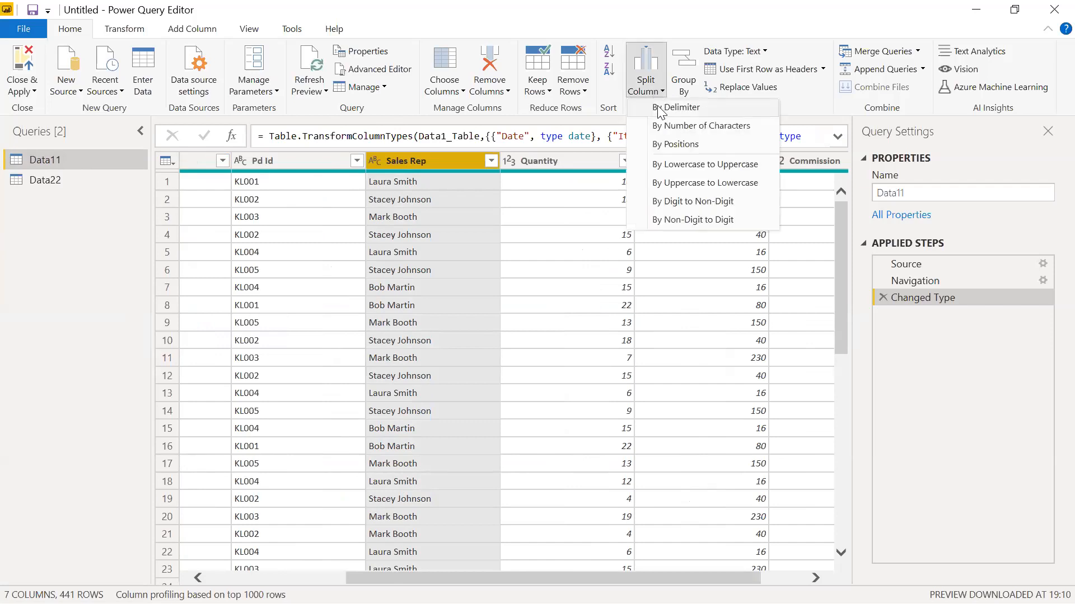
pyautogui.click(659, 107)
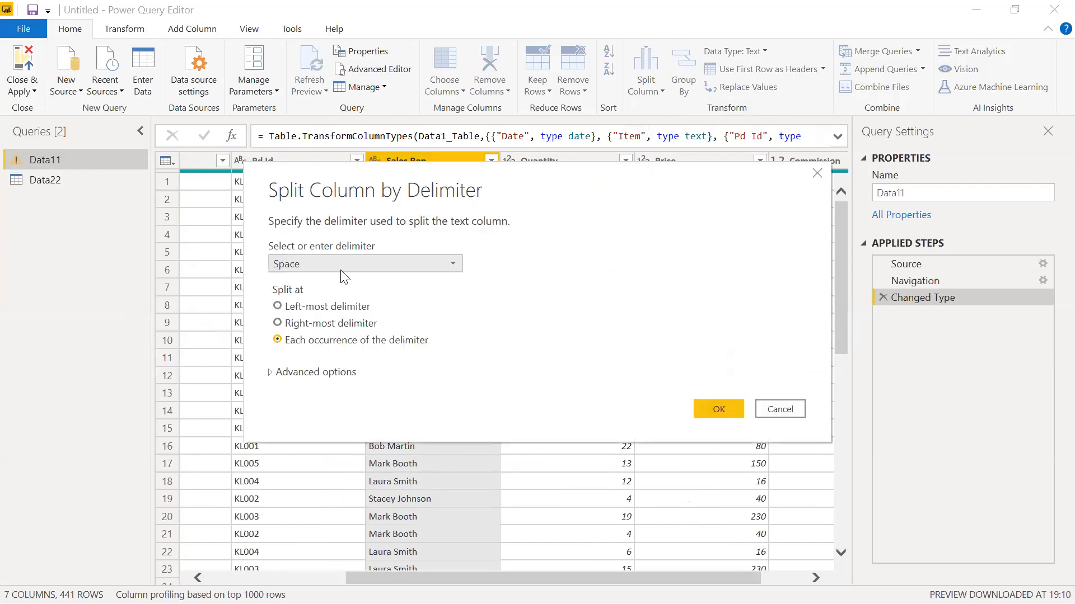
pyautogui.click(298, 329)
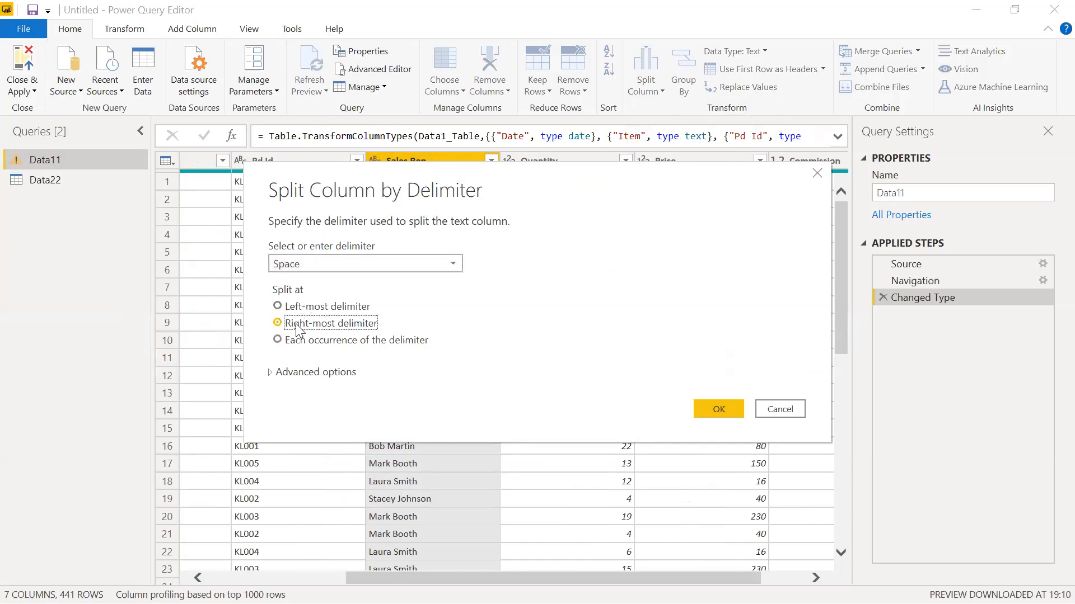
pyautogui.click(309, 307)
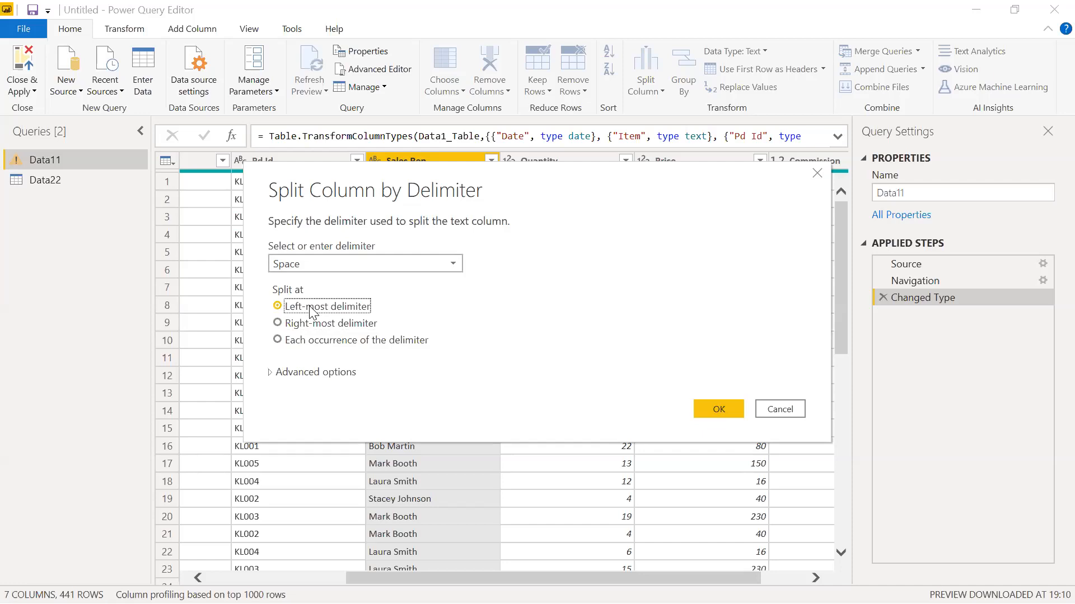
pyautogui.click(713, 407)
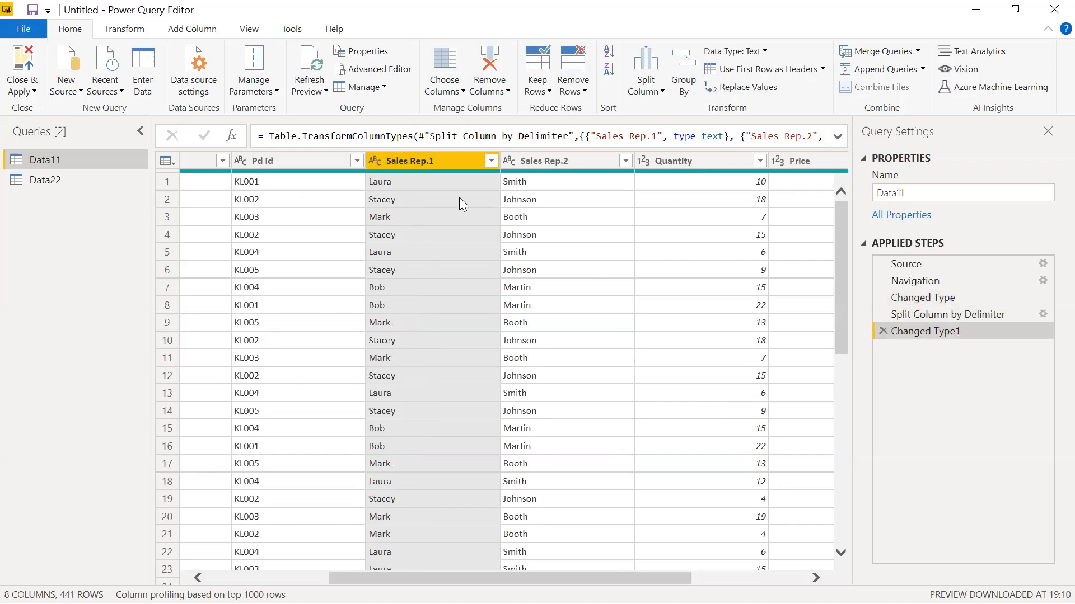
# Step: Rename the two split Sales Rep columns in Data11 as First Name and Last Name
pyautogui.doubleClick(431, 161)
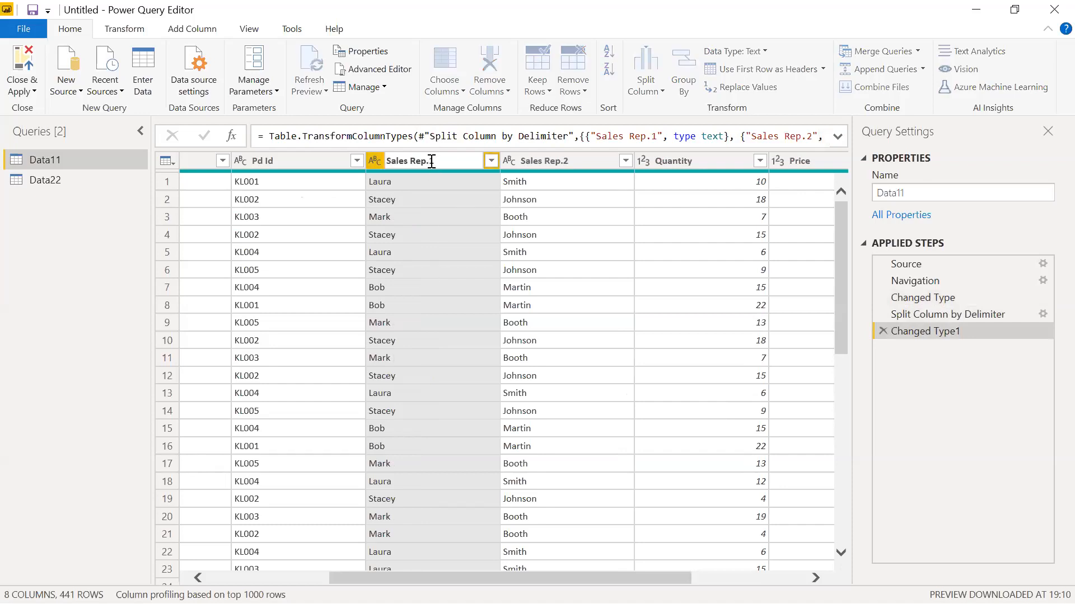
pyautogui.tripleClick(431, 161)
pyautogui.click(439, 160)
pyautogui.tripleClick(439, 160)
pyautogui.write('First Name')
pyautogui.doubleClick(544, 159)
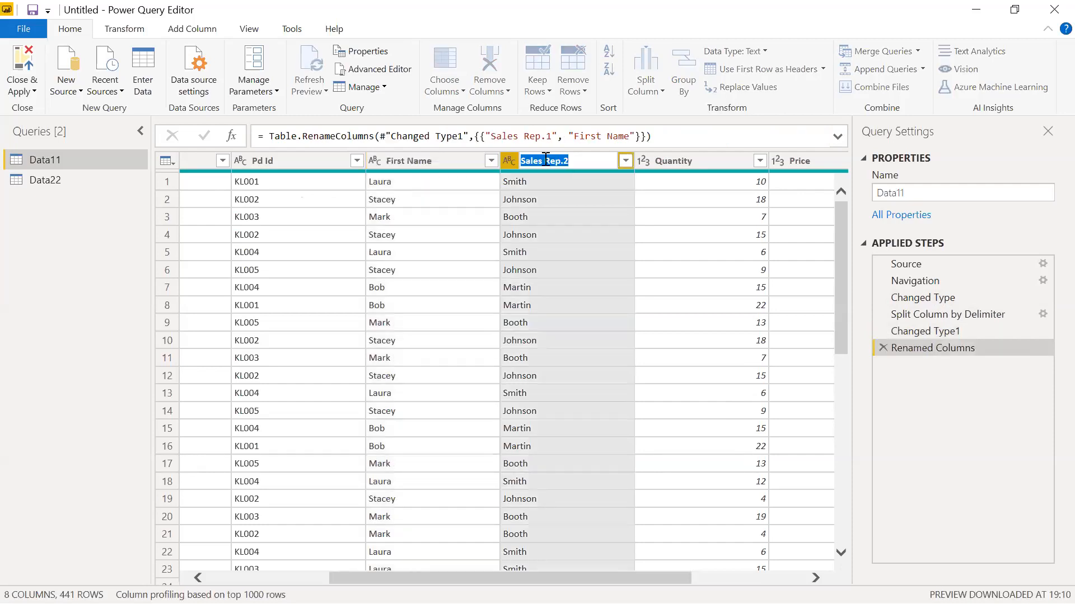
pyautogui.write('Last Name')
pyautogui.press('Return')
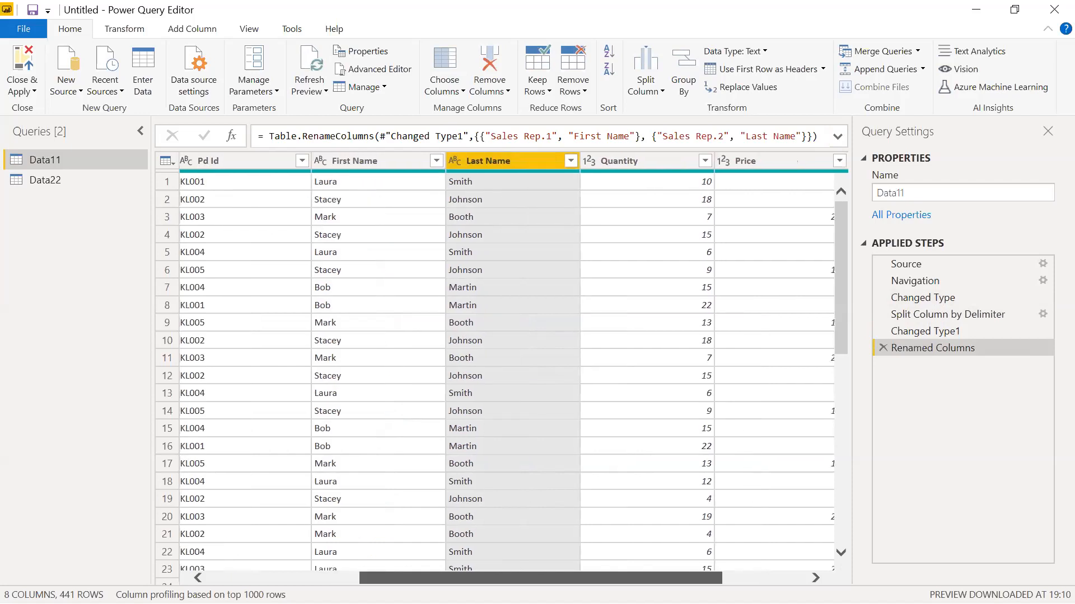
# Step: Examine all columns of the Data11 query and compare its split name columns with the Sales Rep column in Data22
pyautogui.moveTo(618, 578); pyautogui.dragTo(787, 571)
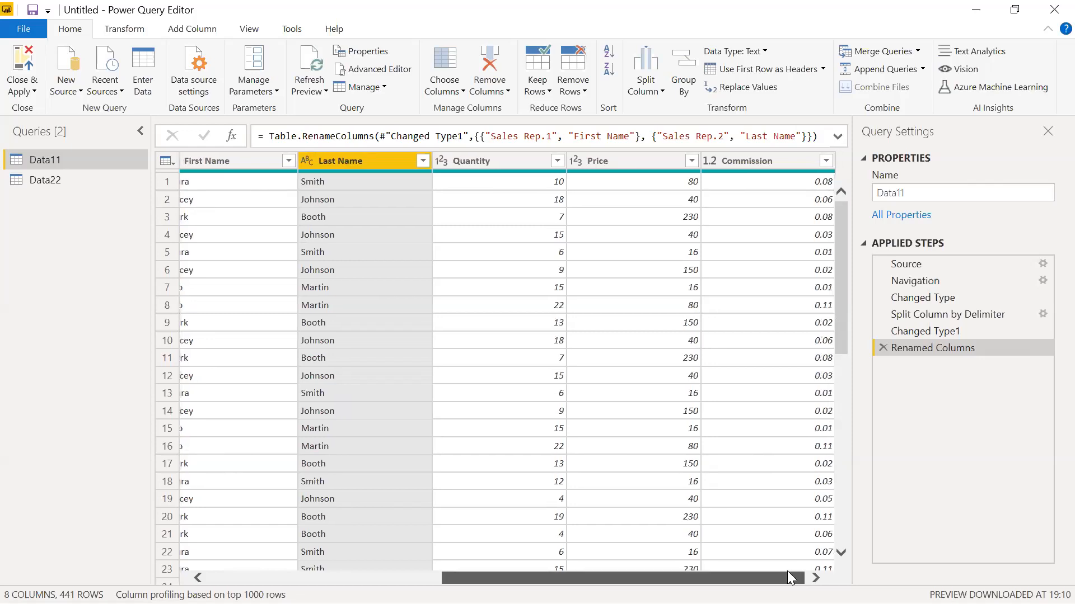
pyautogui.moveTo(571, 566); pyautogui.dragTo(253, 570)
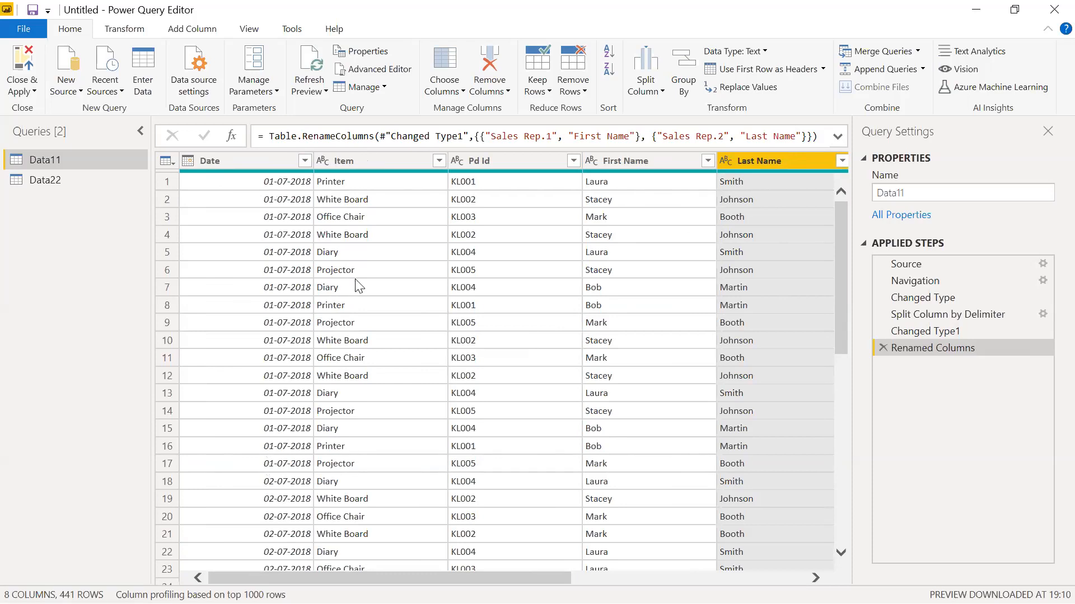
pyautogui.click(54, 178)
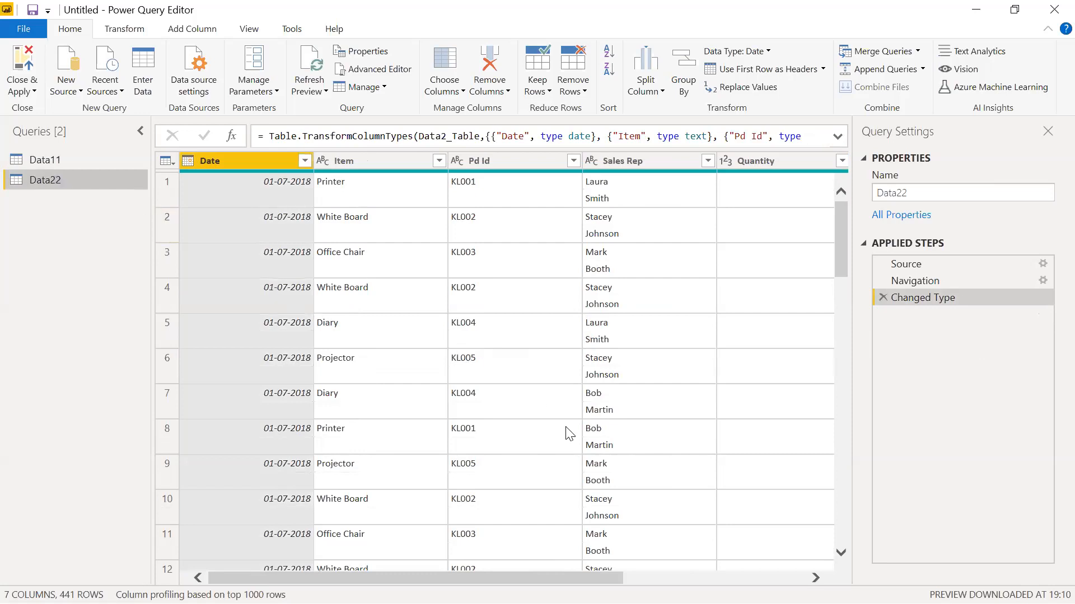
pyautogui.click(46, 161)
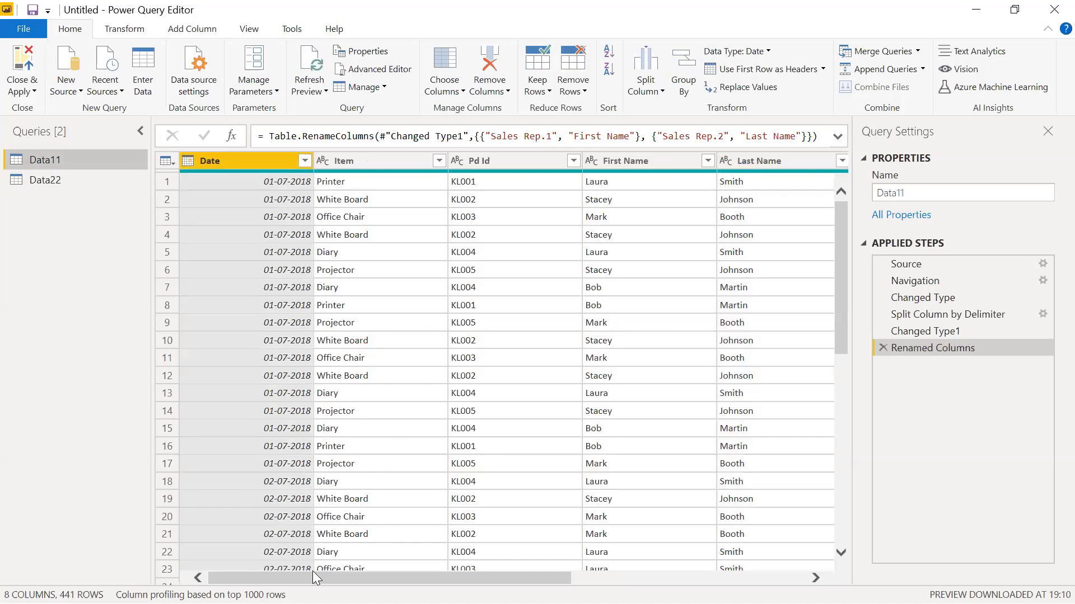
pyautogui.moveTo(314, 570); pyautogui.dragTo(343, 571)
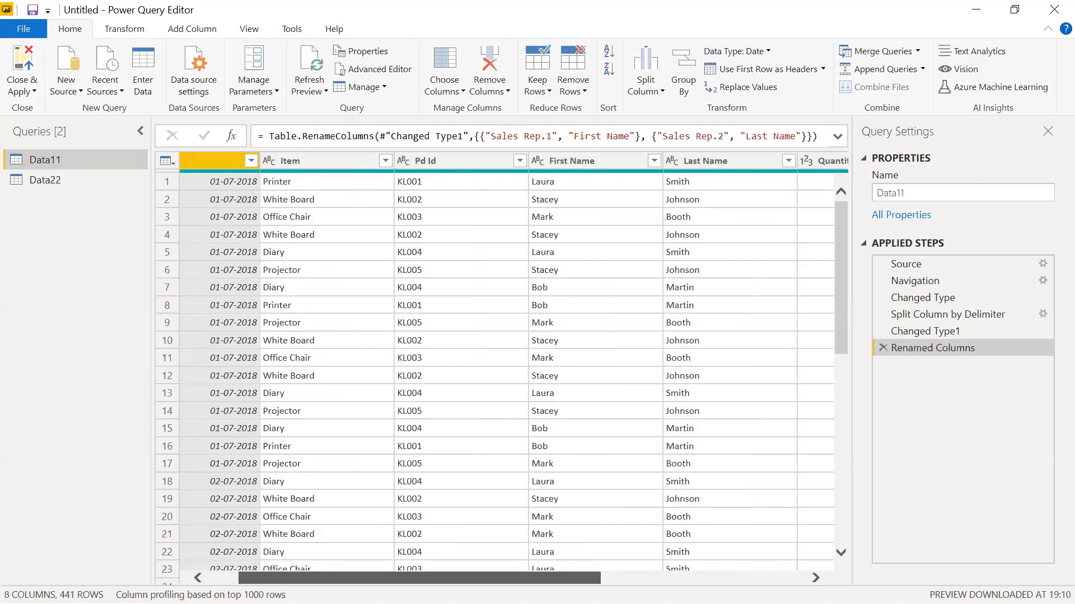
pyautogui.moveTo(343, 571); pyautogui.dragTo(548, 571)
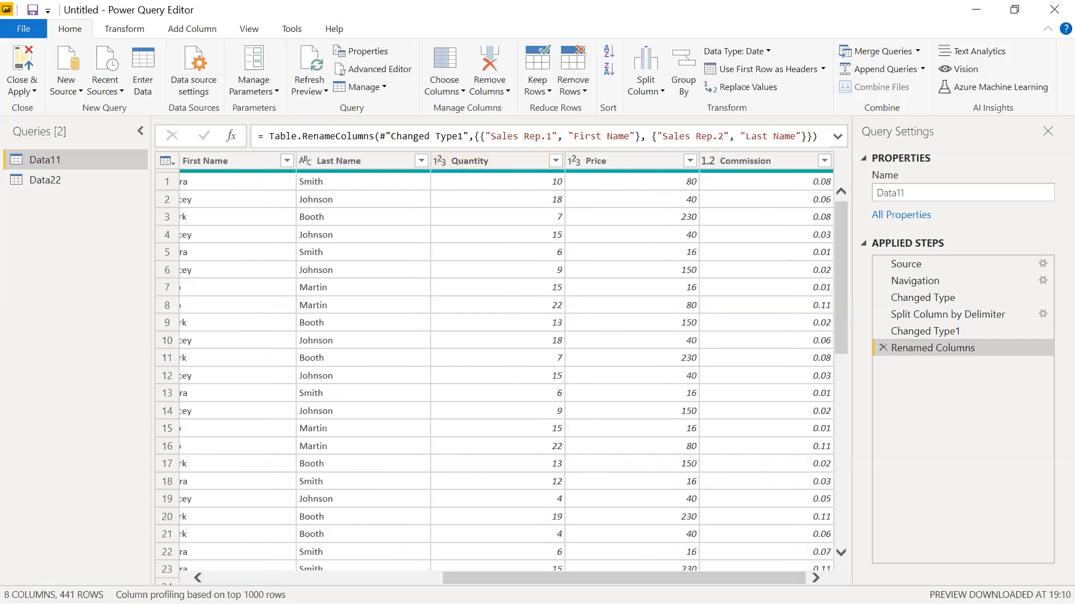
pyautogui.moveTo(618, 578); pyautogui.dragTo(616, 578)
pyautogui.moveTo(387, 568); pyautogui.dragTo(223, 556)
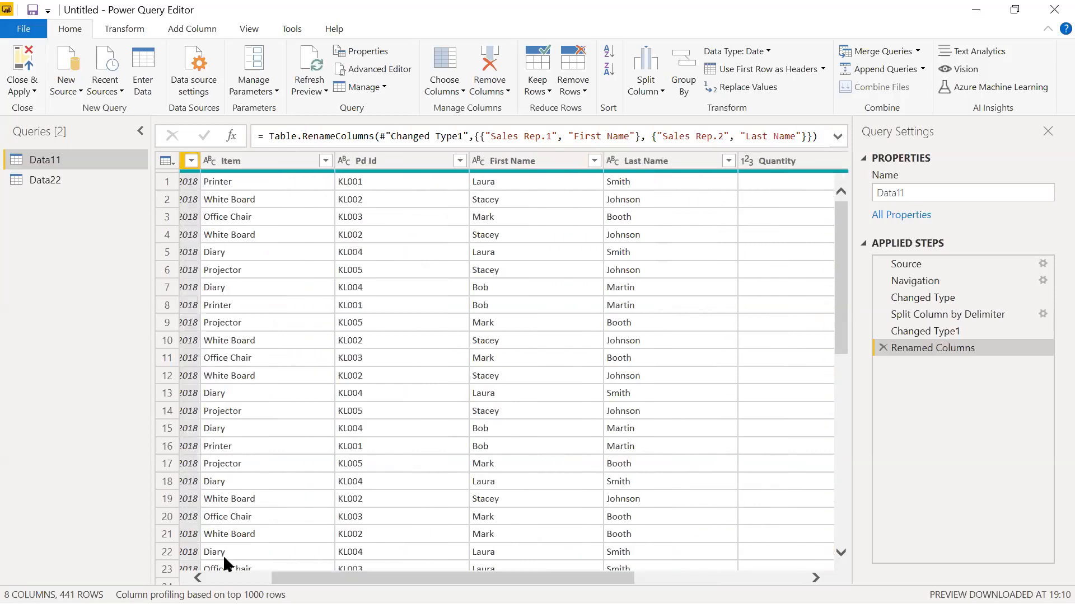
pyautogui.click(381, 163)
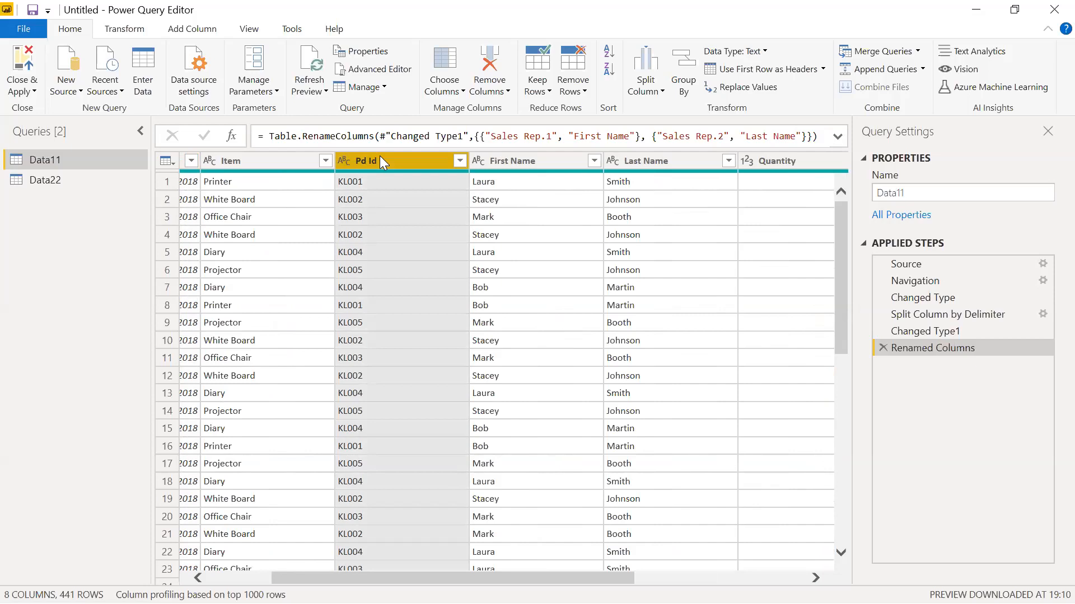
pyautogui.click(653, 88)
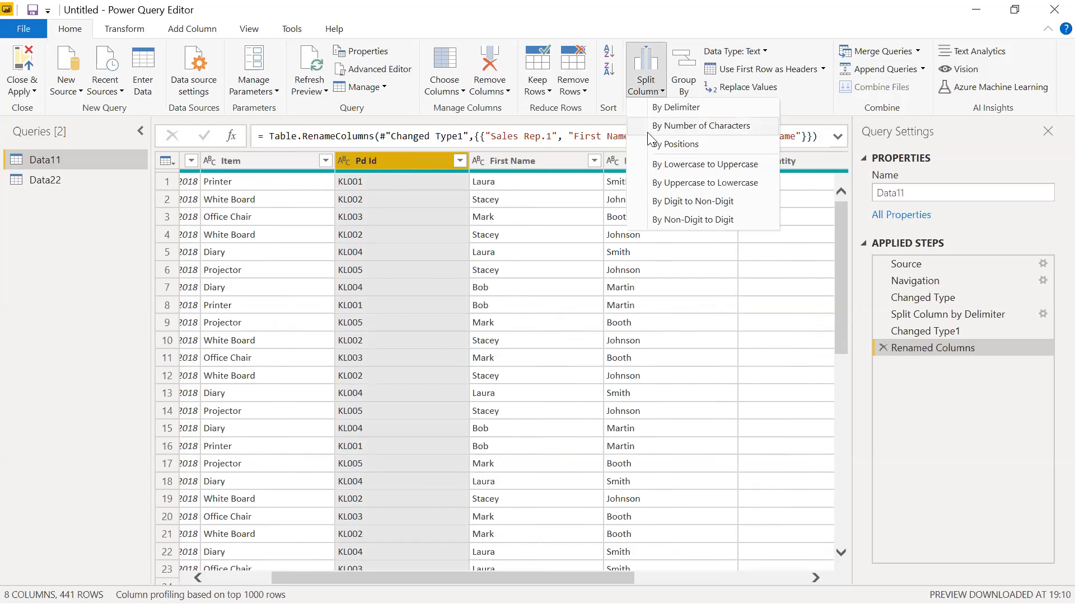
pyautogui.click(677, 146)
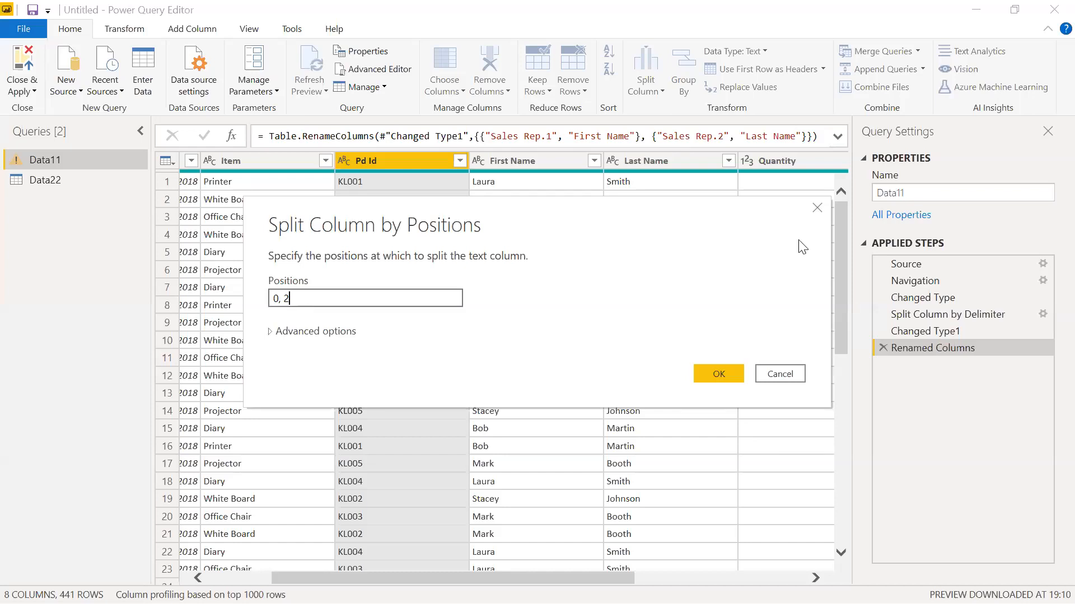
pyautogui.click(769, 375)
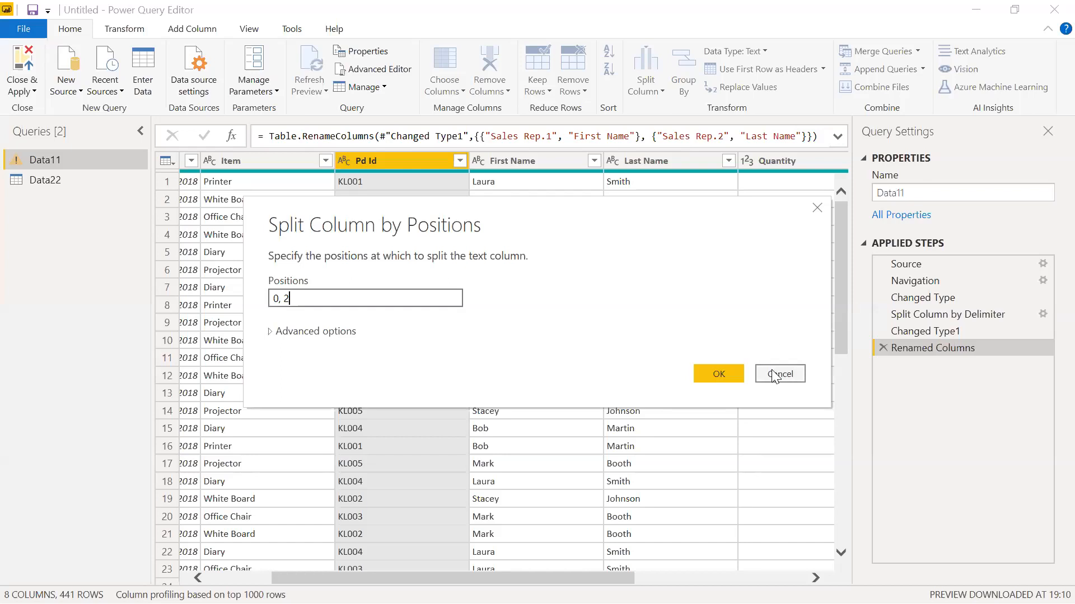
# Step: Try splitting the Pd Id column repeatedly every 2 characters, and remove the applied steps this adds
pyautogui.click(654, 89)
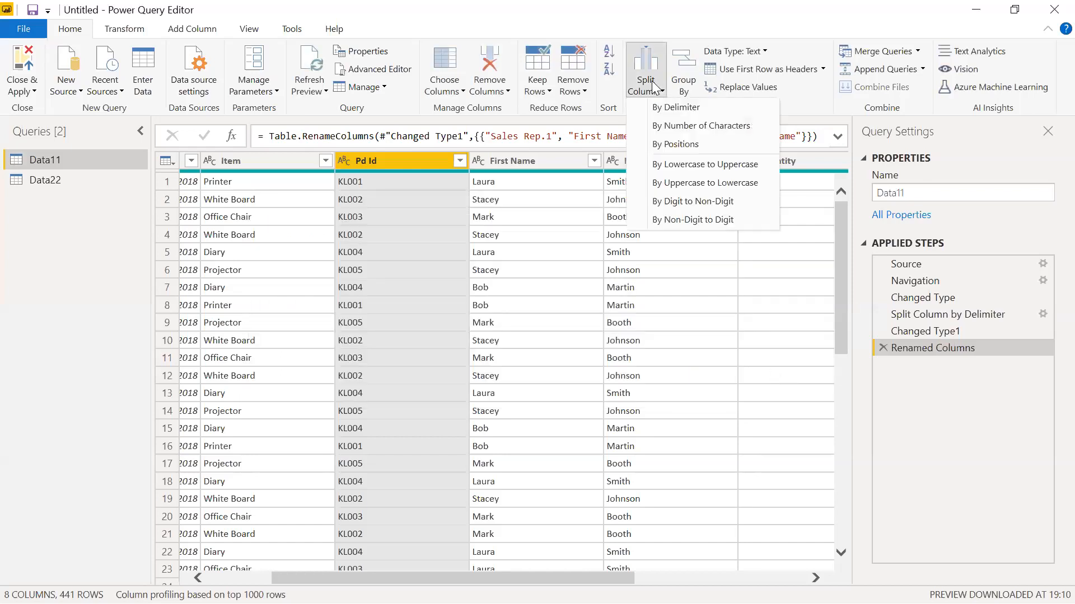
pyautogui.click(680, 126)
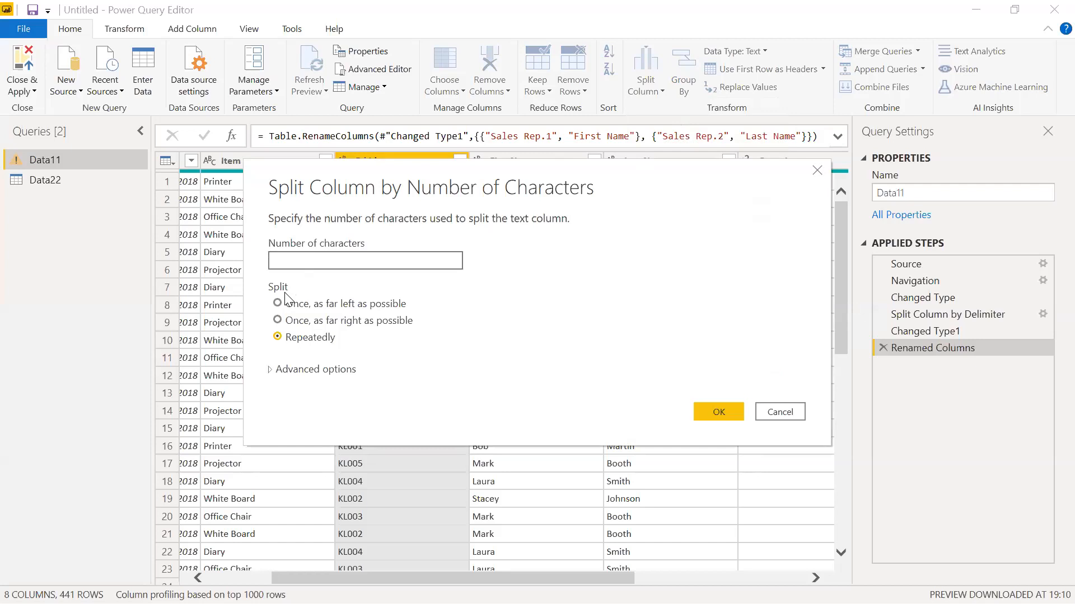
pyautogui.write('2')
pyautogui.click(272, 370)
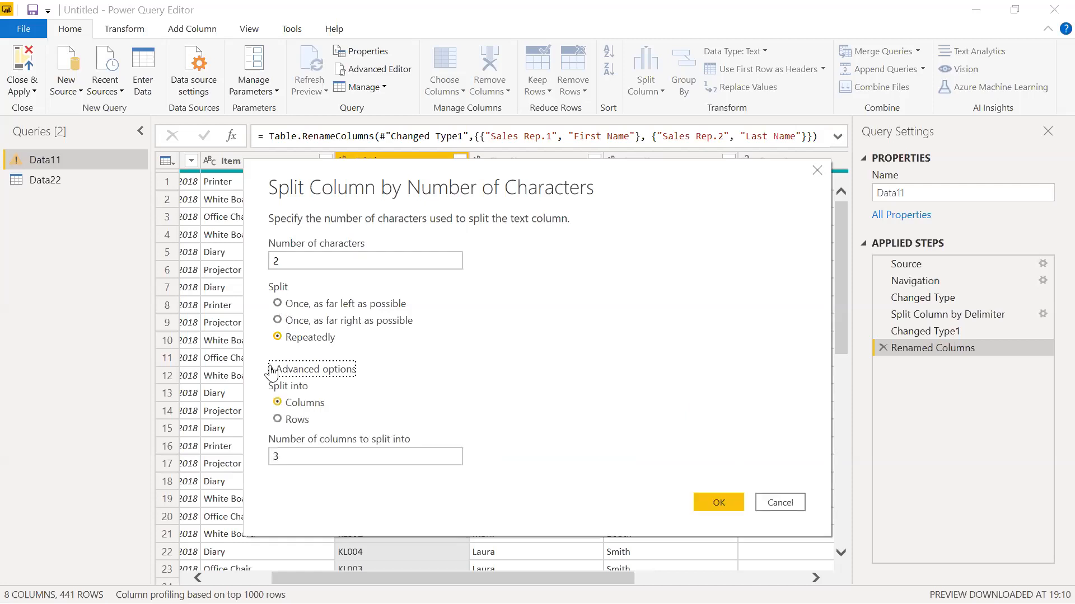
pyautogui.click(272, 370)
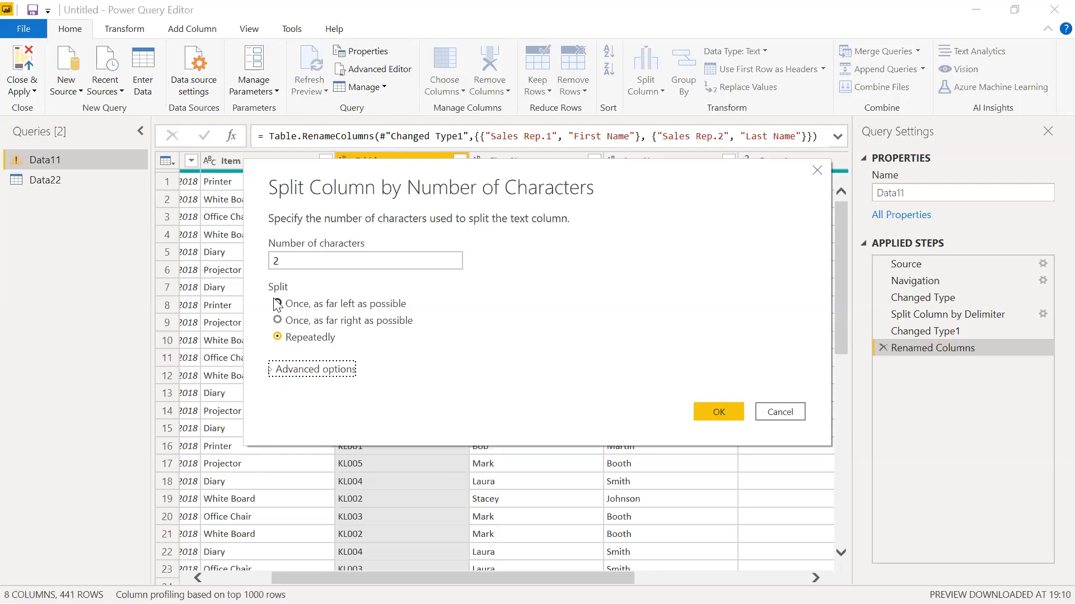
pyautogui.click(726, 414)
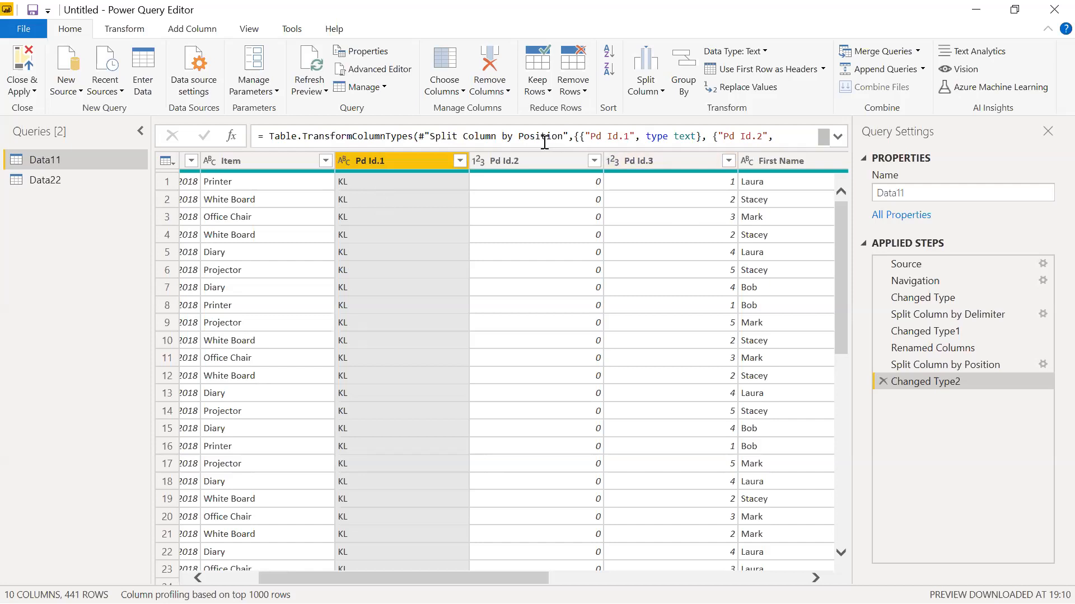
pyautogui.click(882, 381)
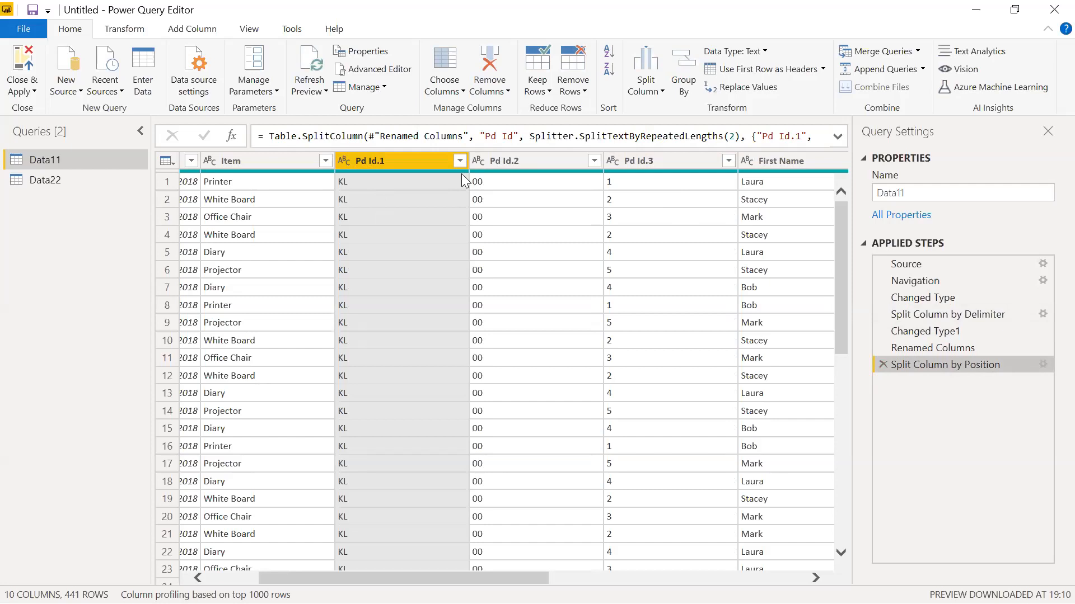
pyautogui.click(882, 365)
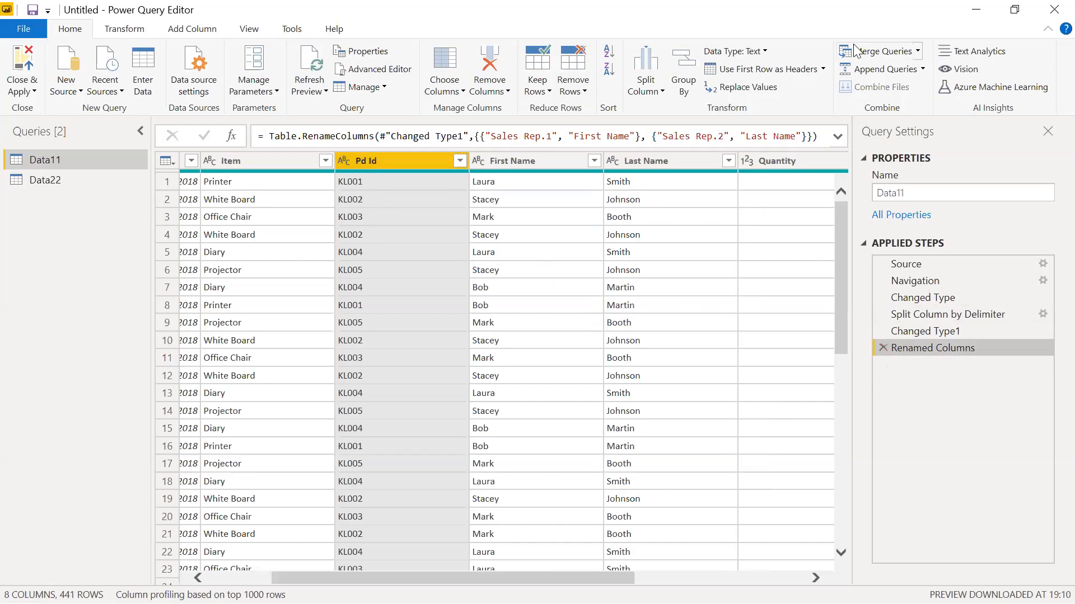
# Step: Try splitting the Pd Id column by 2 characters once, as far left as possible, and remove the applied steps this adds
pyautogui.click(645, 87)
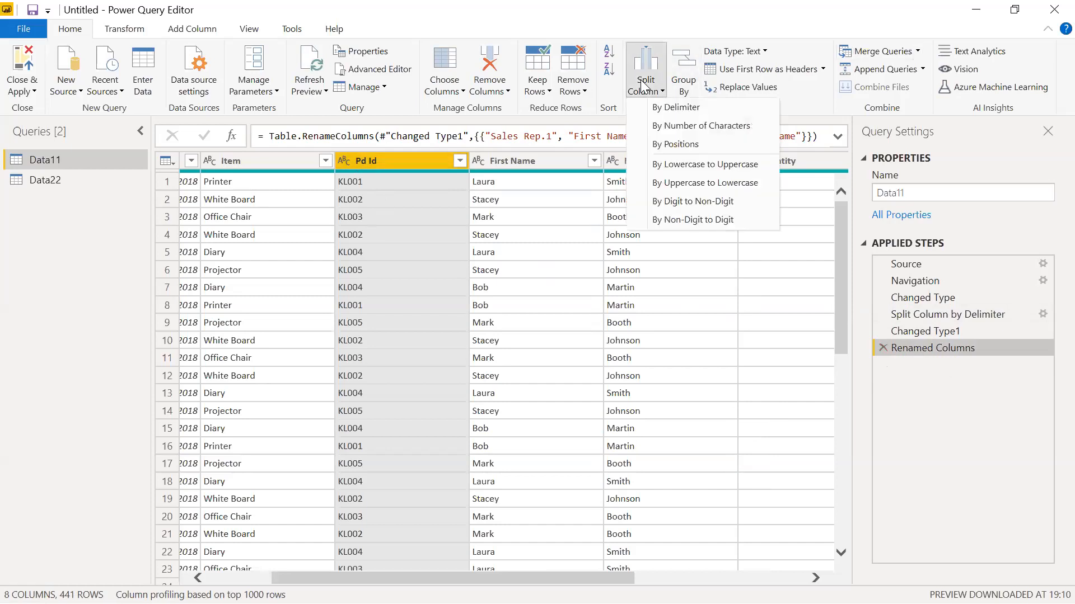
pyautogui.click(687, 125)
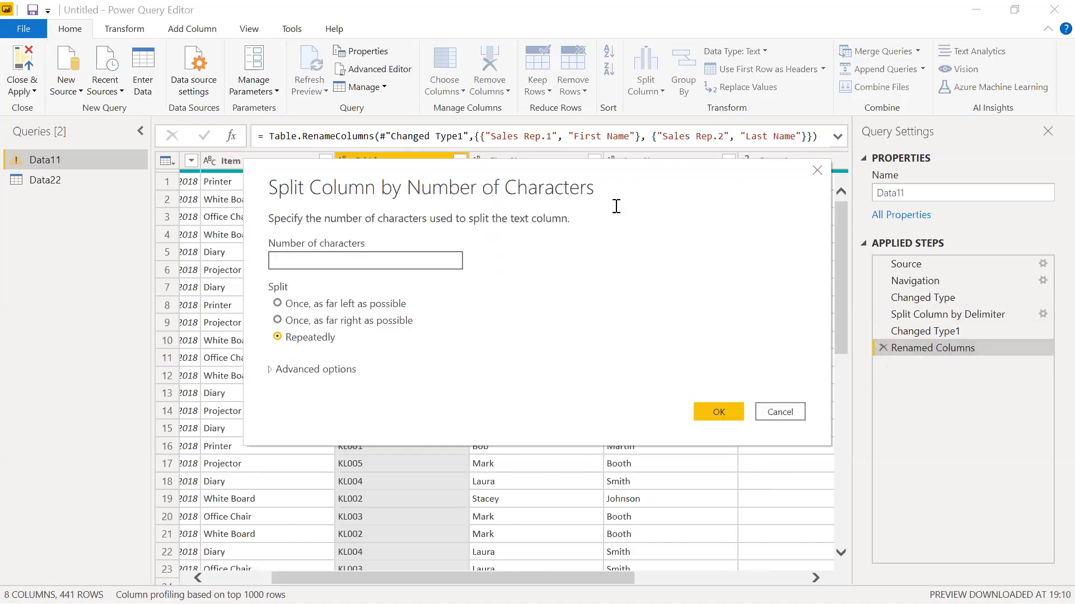
pyautogui.write('2')
pyautogui.click(281, 304)
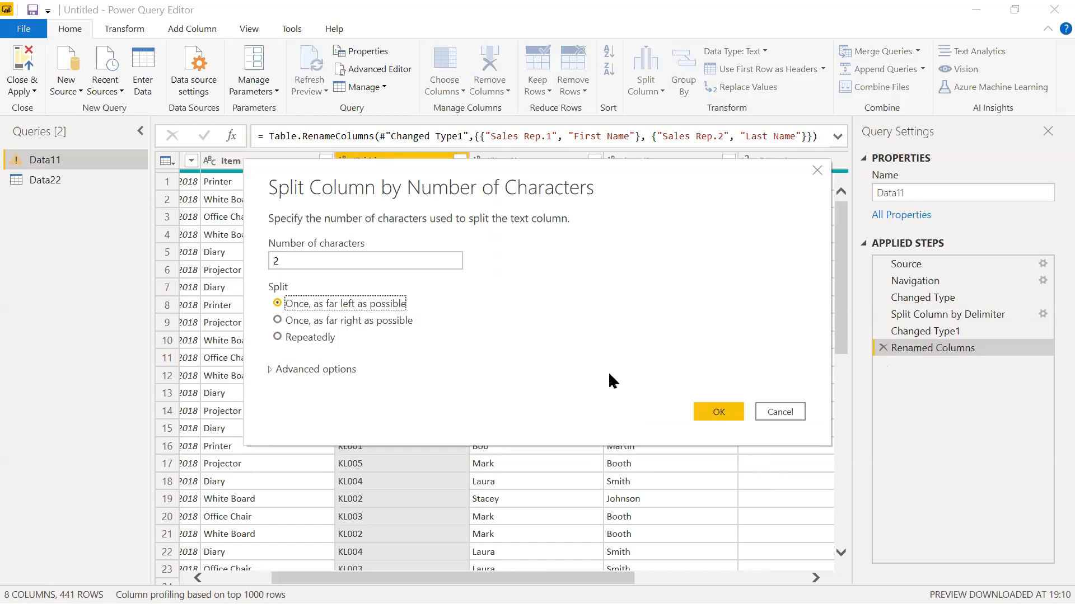
pyautogui.click(699, 411)
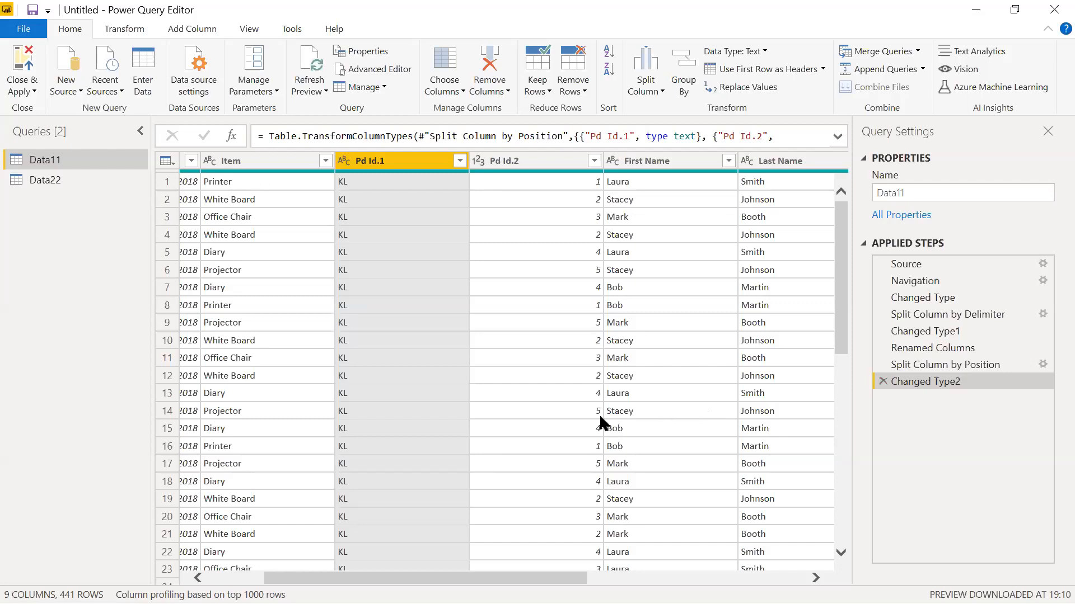
pyautogui.scroll(-1, 561, 305)
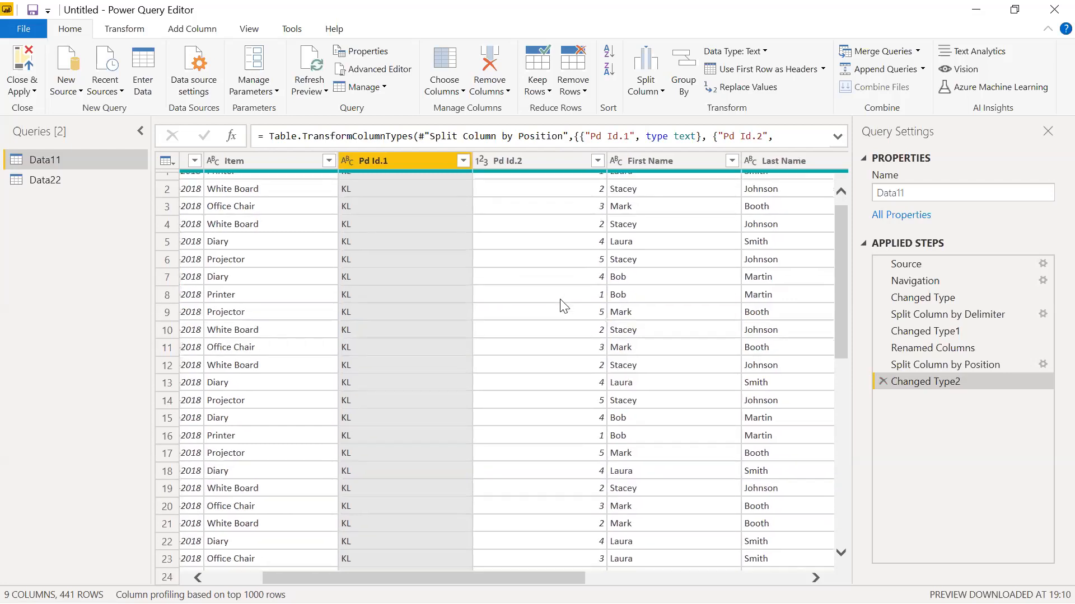
pyautogui.scroll(-4, 561, 305)
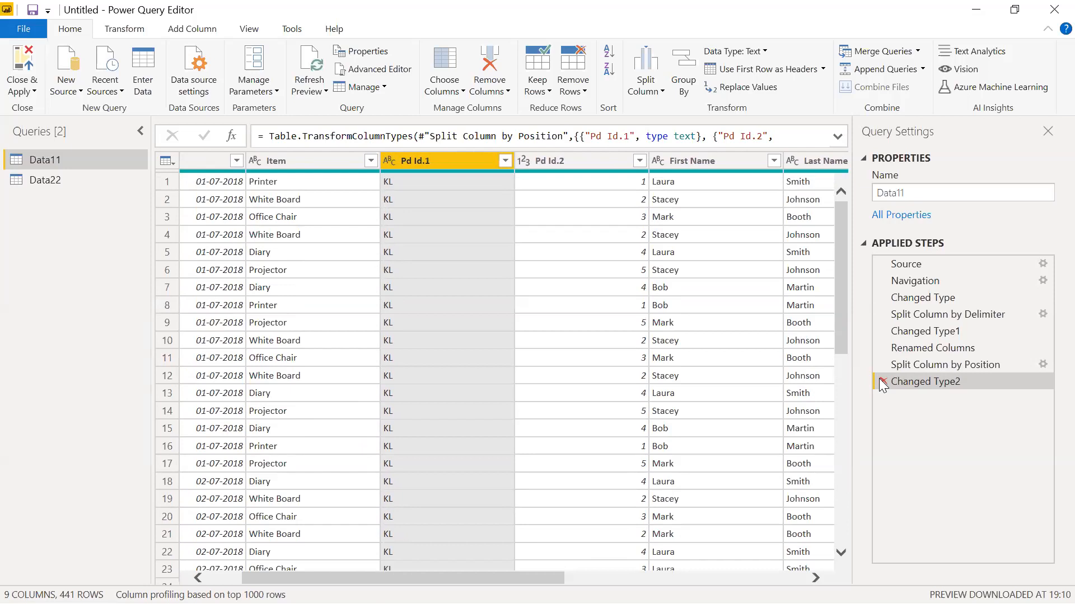
pyautogui.click(880, 382)
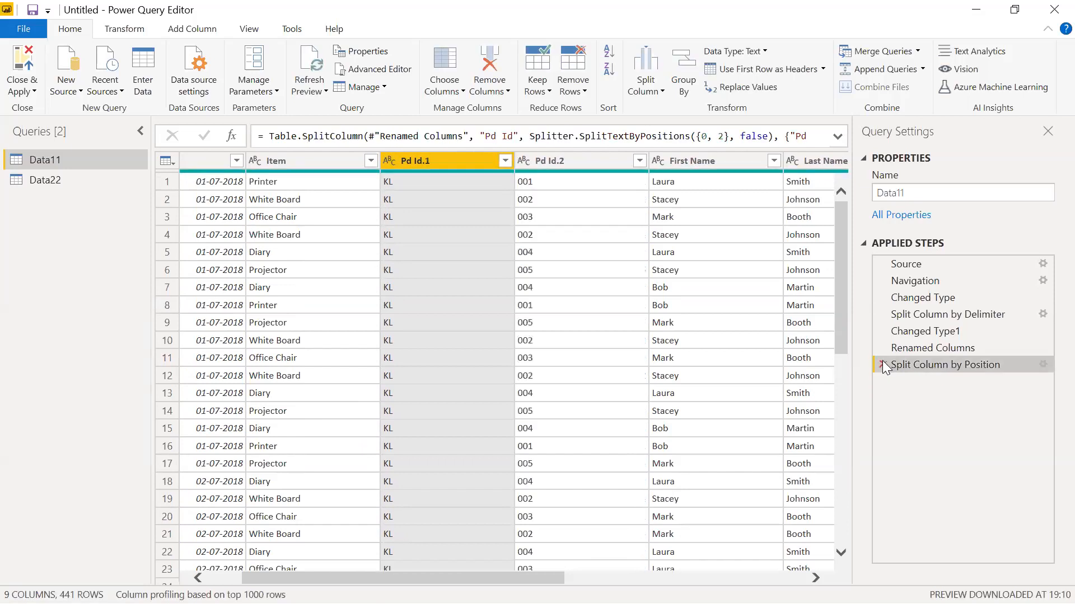
pyautogui.click(882, 365)
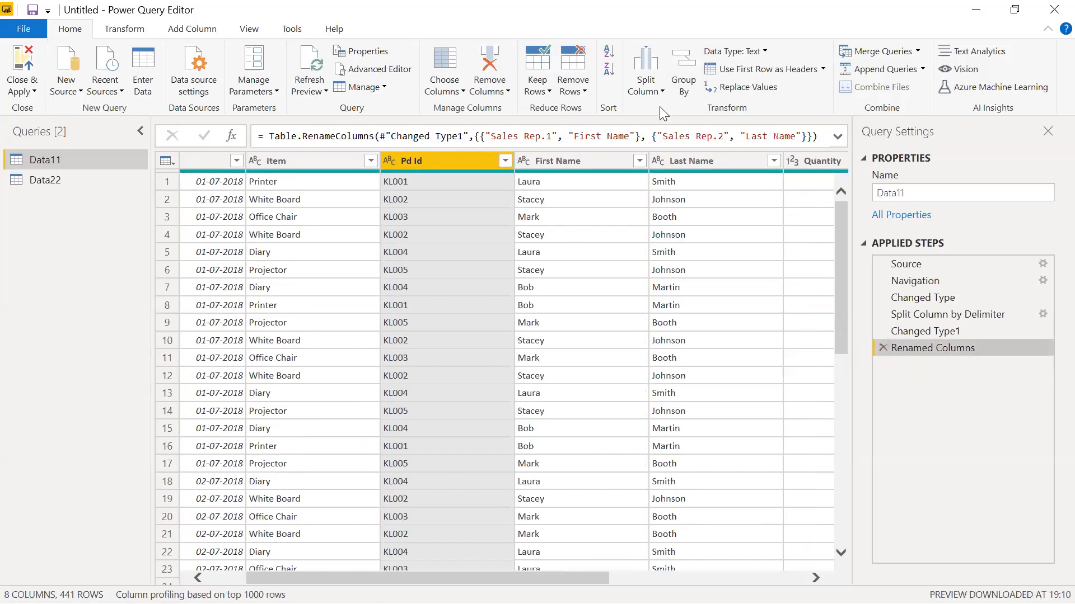
# Step: Try splitting the Pd Id column by the transition from digit to non-digit, and remove that applied step
pyautogui.click(661, 92)
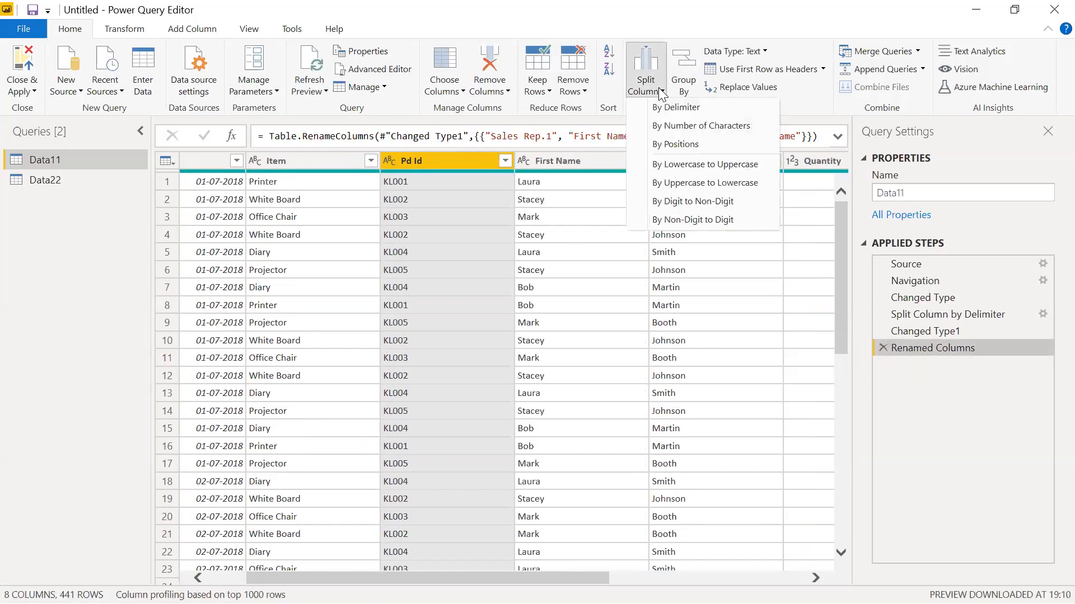
pyautogui.click(678, 205)
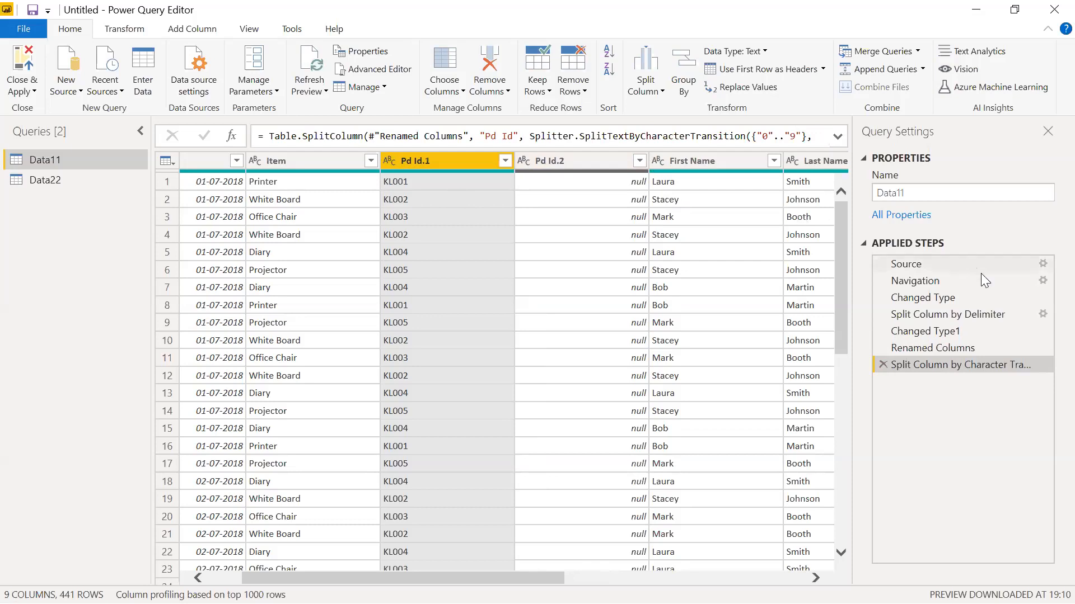
pyautogui.click(883, 364)
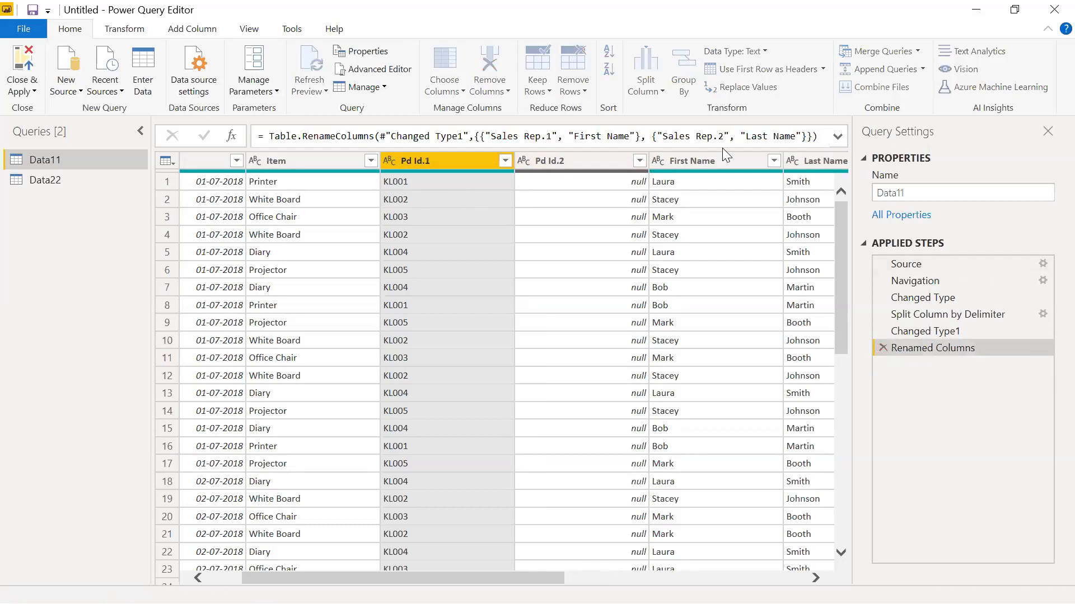
# Step: Split the Pd Id column of Data11 by the transition from non-digit to digit
pyautogui.click(652, 92)
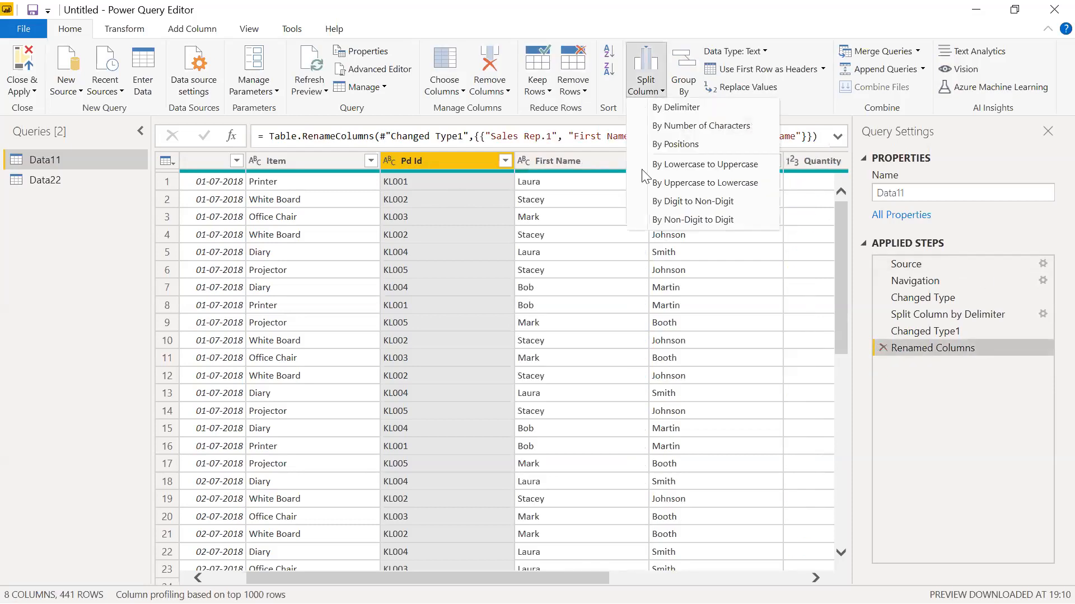
pyautogui.click(662, 221)
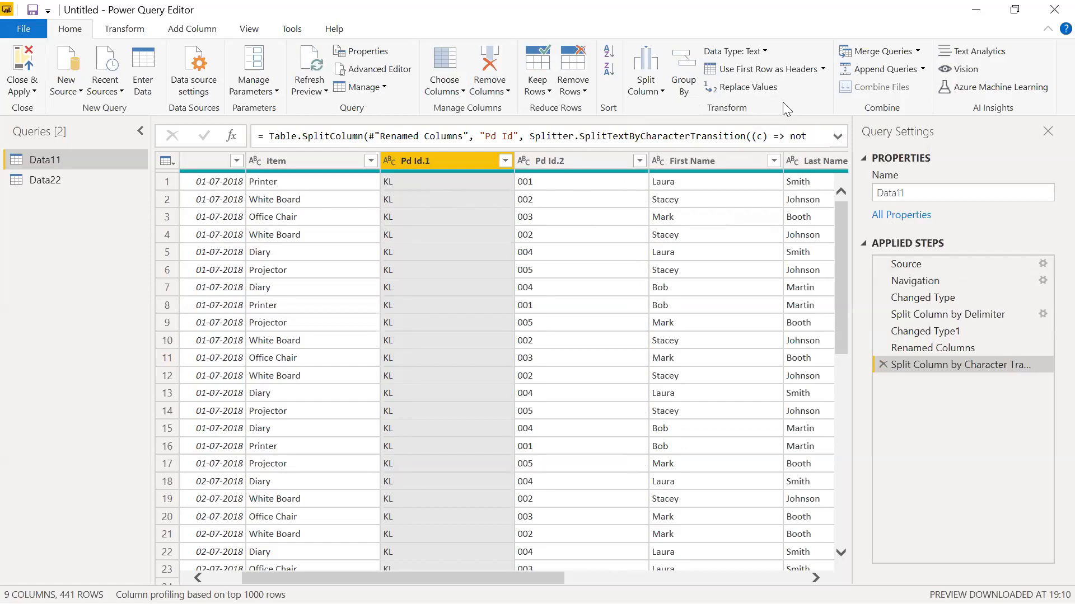
pyautogui.click(663, 94)
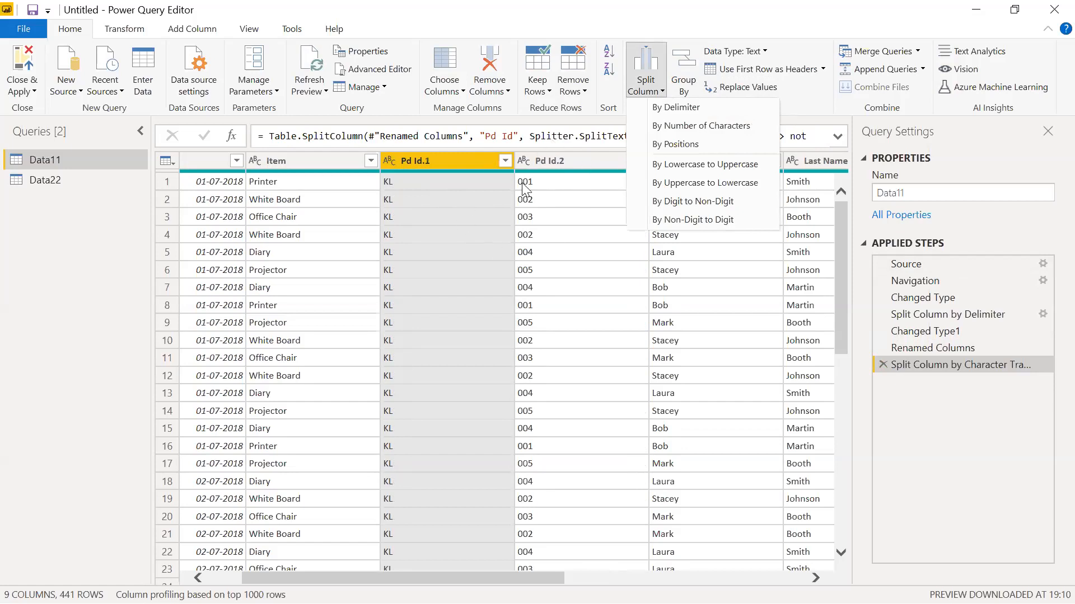
pyautogui.click(670, 163)
# Step: Convert the text in the First Name column to uppercase
pyautogui.click(705, 160)
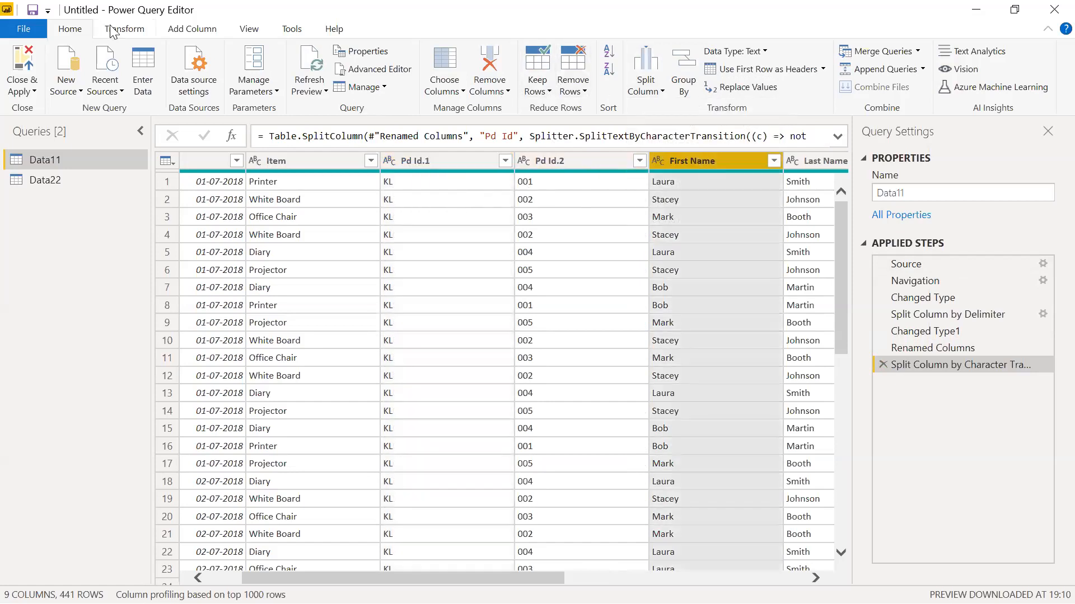
pyautogui.scroll(-1, 582, 107)
pyautogui.click(514, 78)
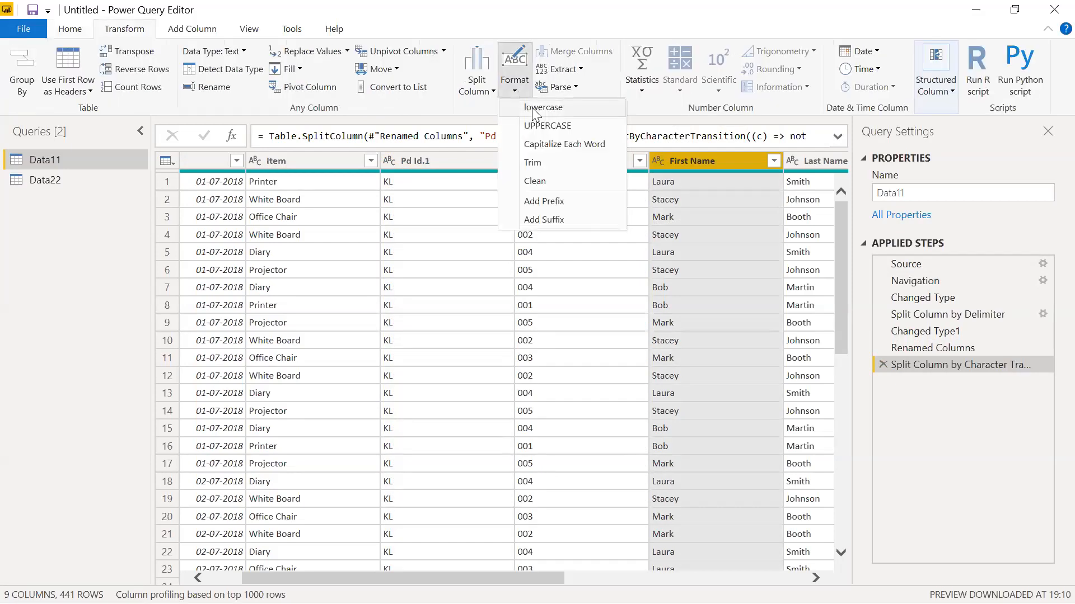
pyautogui.click(537, 125)
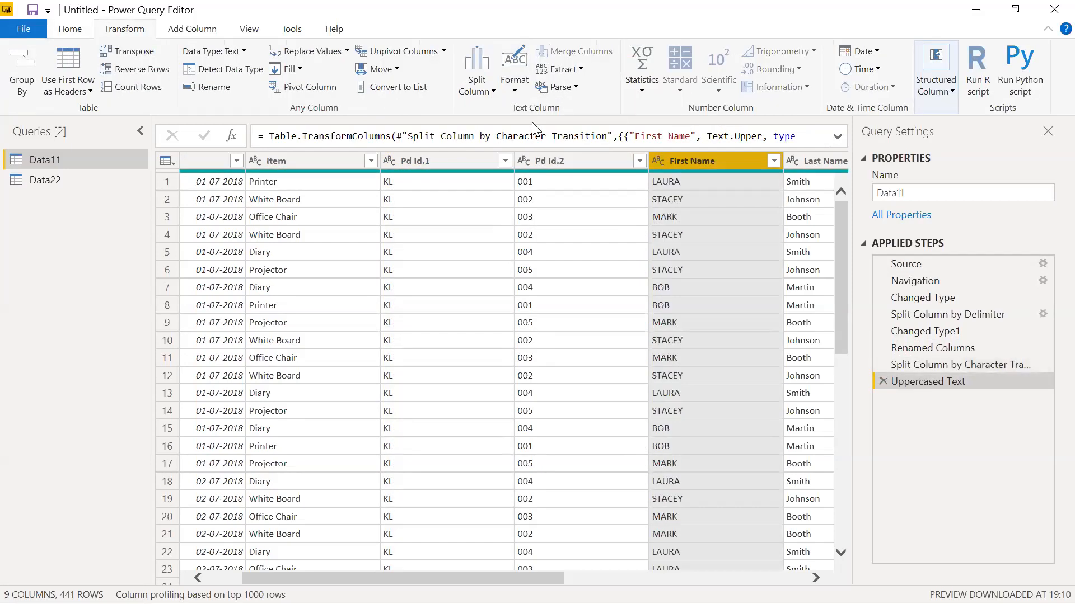
# Step: Try merging the First Name and Last Name columns with no separator, and remove that applied step
pyautogui.click(815, 577)
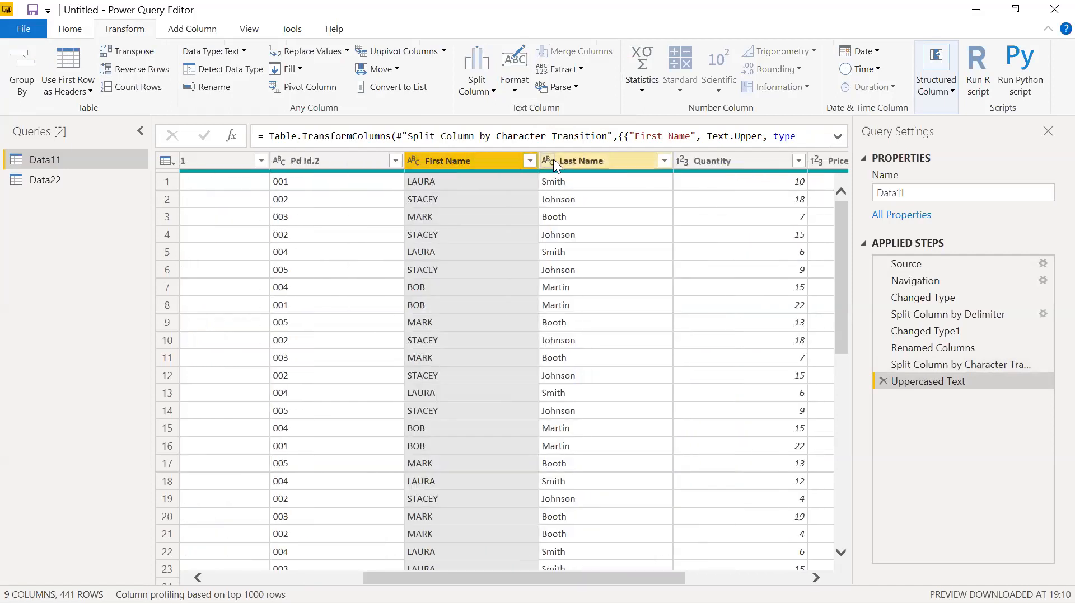
pyautogui.keyDown('ctrl'); pyautogui.click(591, 161); pyautogui.keyUp('ctrl')
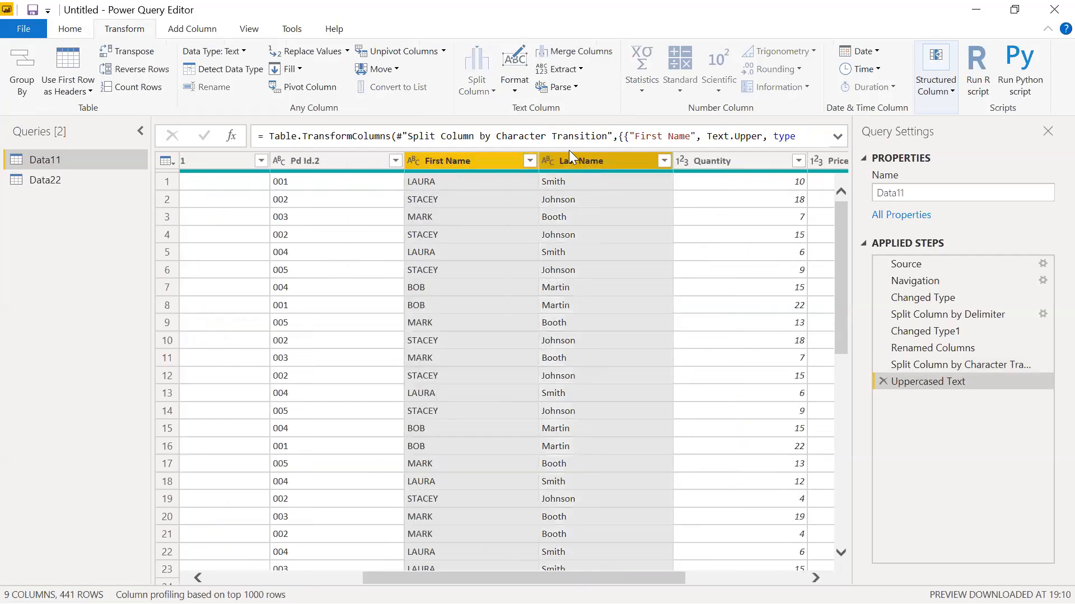
pyautogui.click(575, 51)
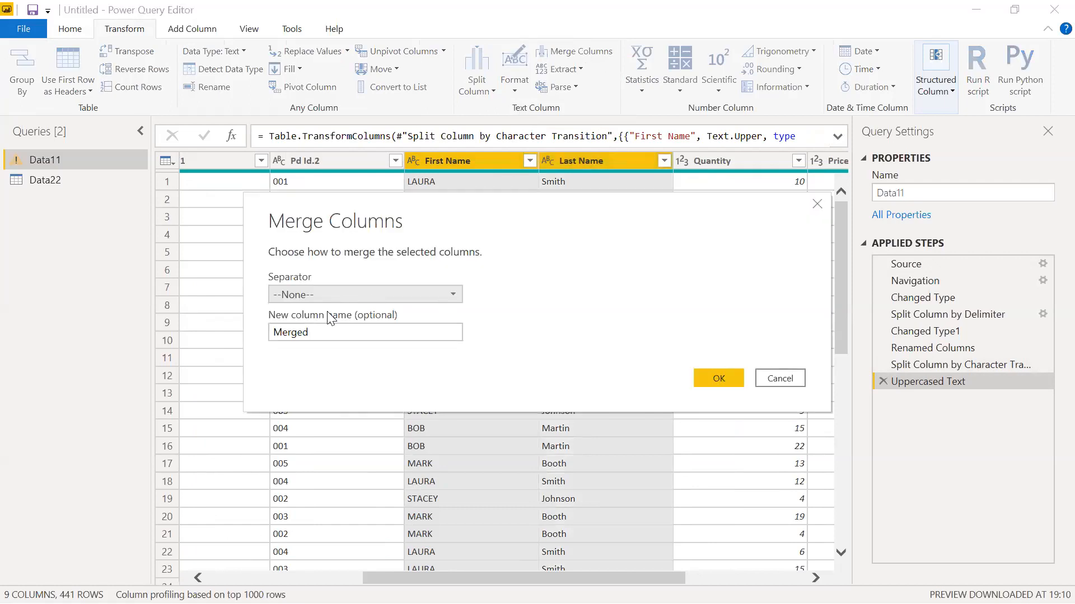
pyautogui.click(719, 379)
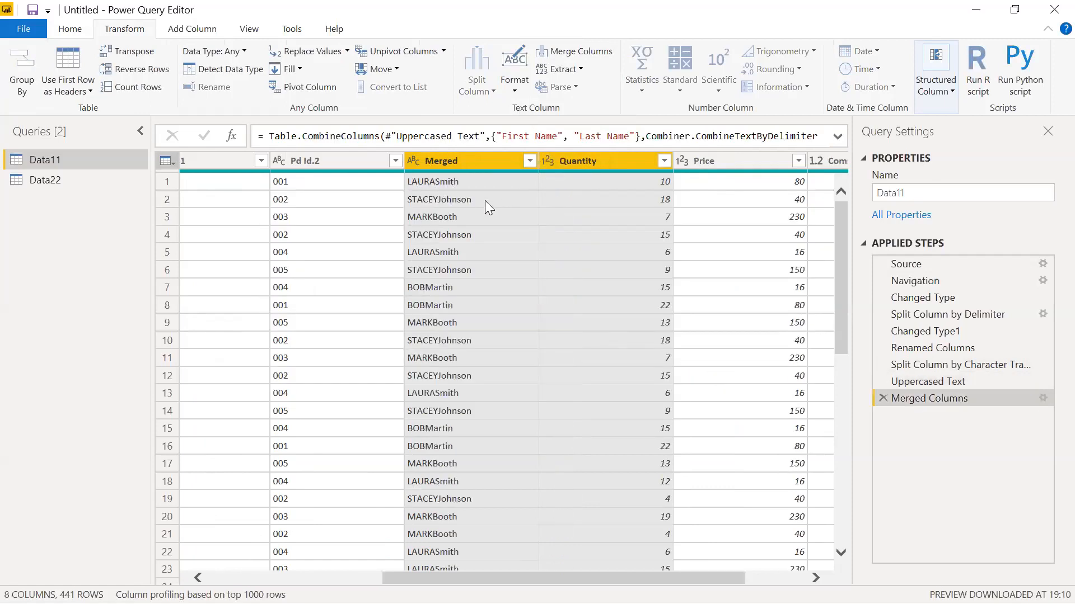
pyautogui.click(548, 198)
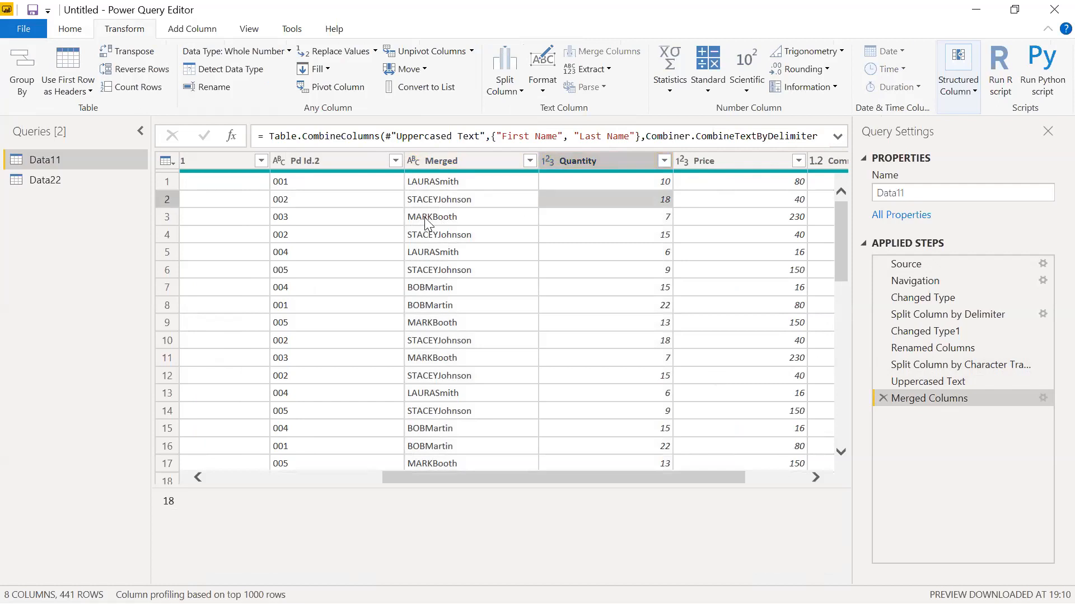
pyautogui.click(883, 396)
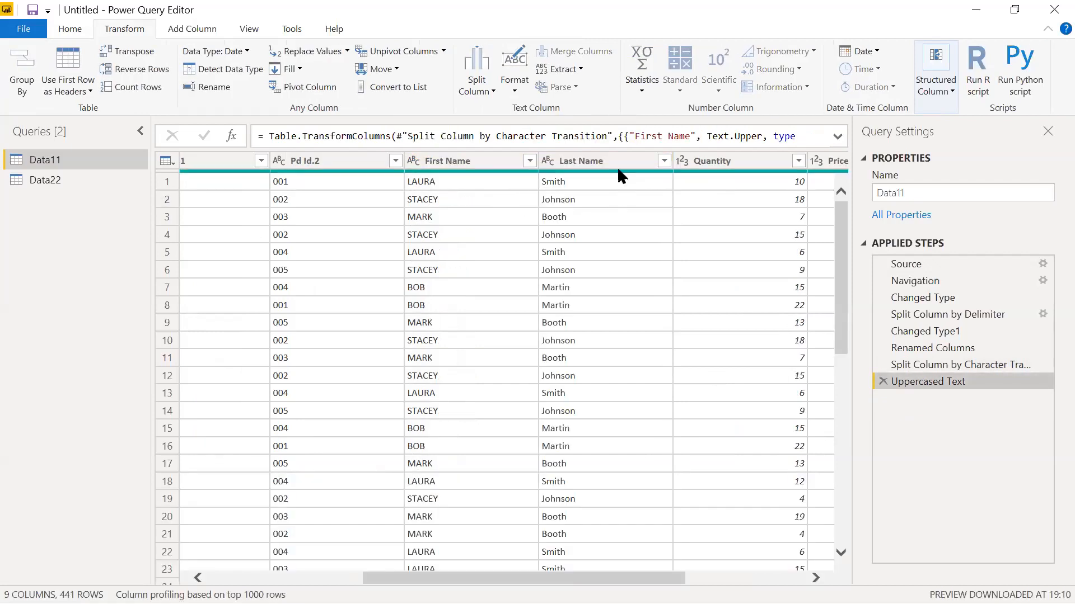
# Step: Try converting the text in the Last Name column to lowercase
pyautogui.click(615, 160)
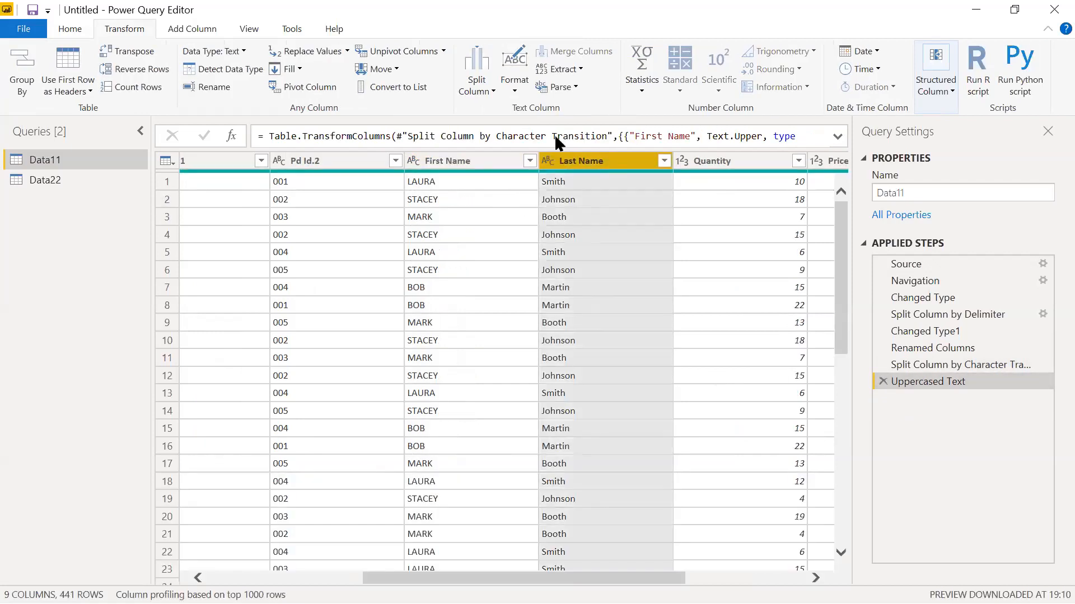
pyautogui.click(514, 89)
pyautogui.click(519, 112)
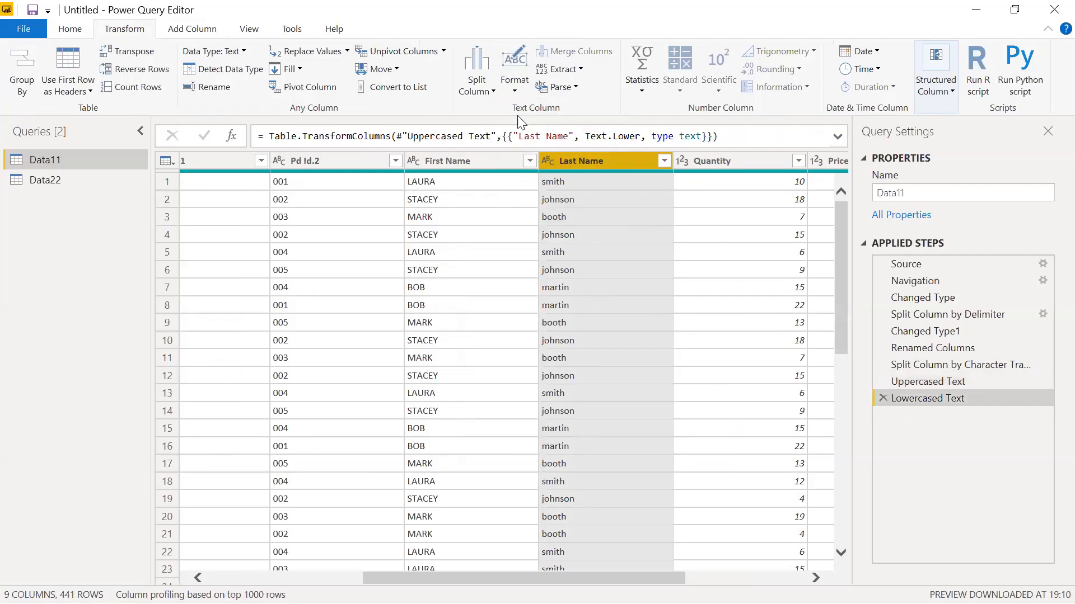
# Step: Try merging the Last Name and First Name columns, in that order, with no separator
pyautogui.keyDown('ctrl'); pyautogui.click(499, 160); pyautogui.keyUp('ctrl')
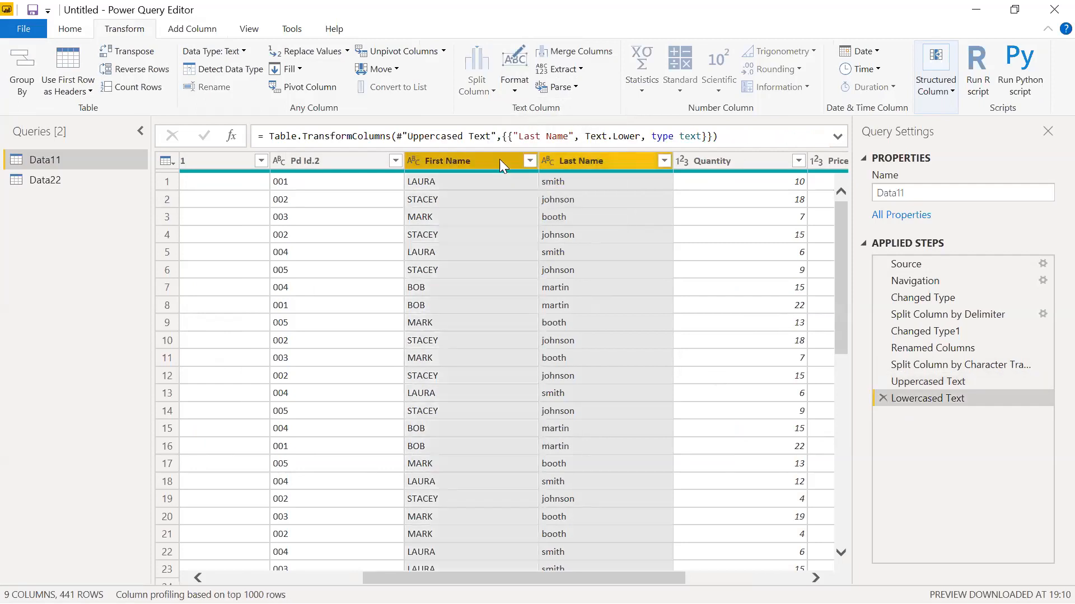
pyautogui.click(554, 51)
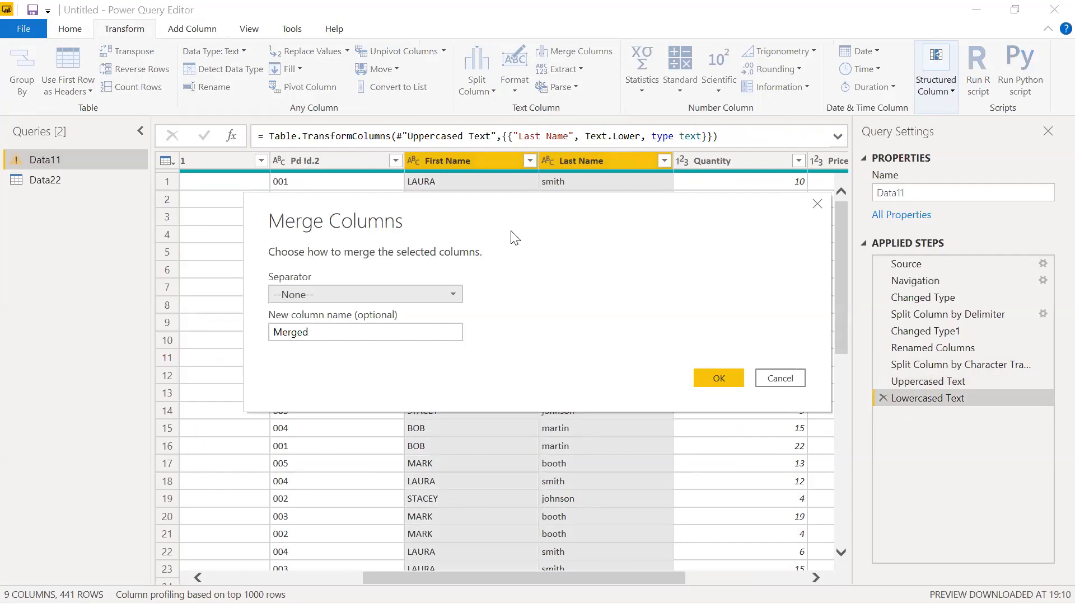
pyautogui.click(714, 376)
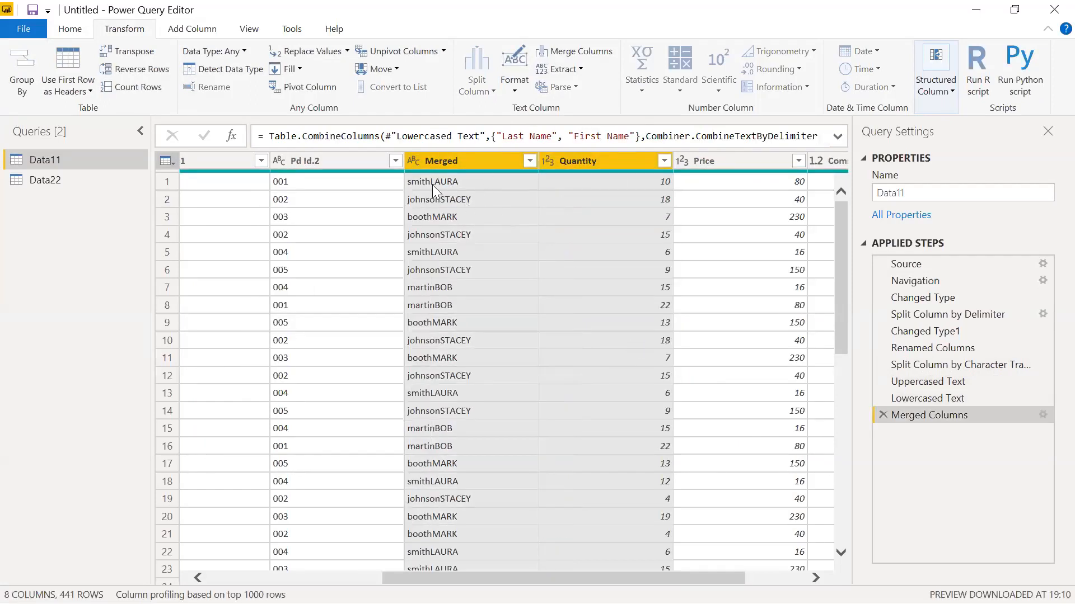
# Step: Try splitting the Merged column by the transition from lowercase to uppercase
pyautogui.click(463, 159)
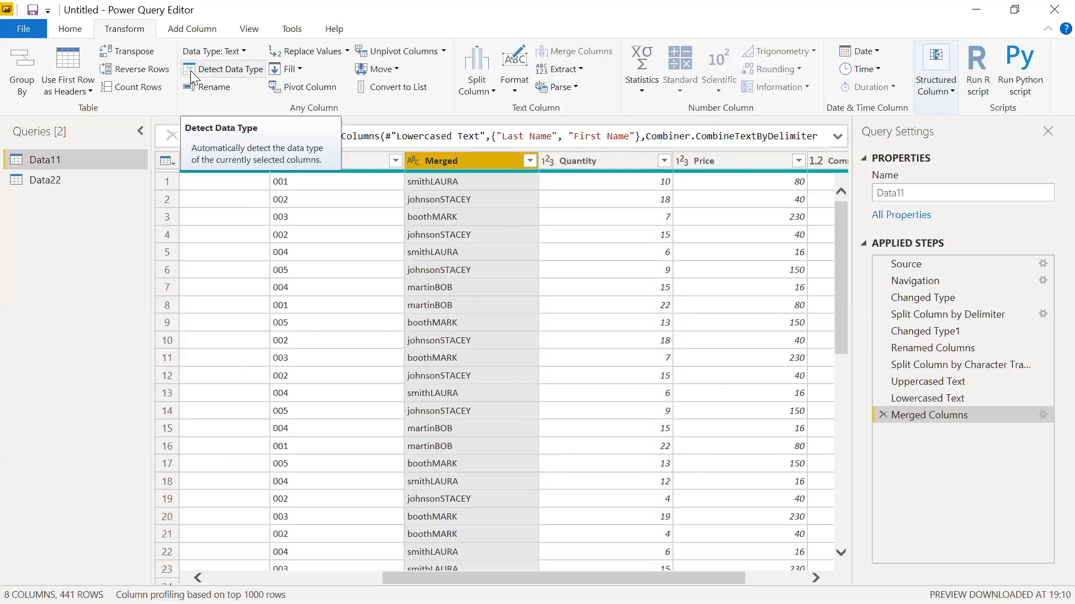
pyautogui.click(479, 93)
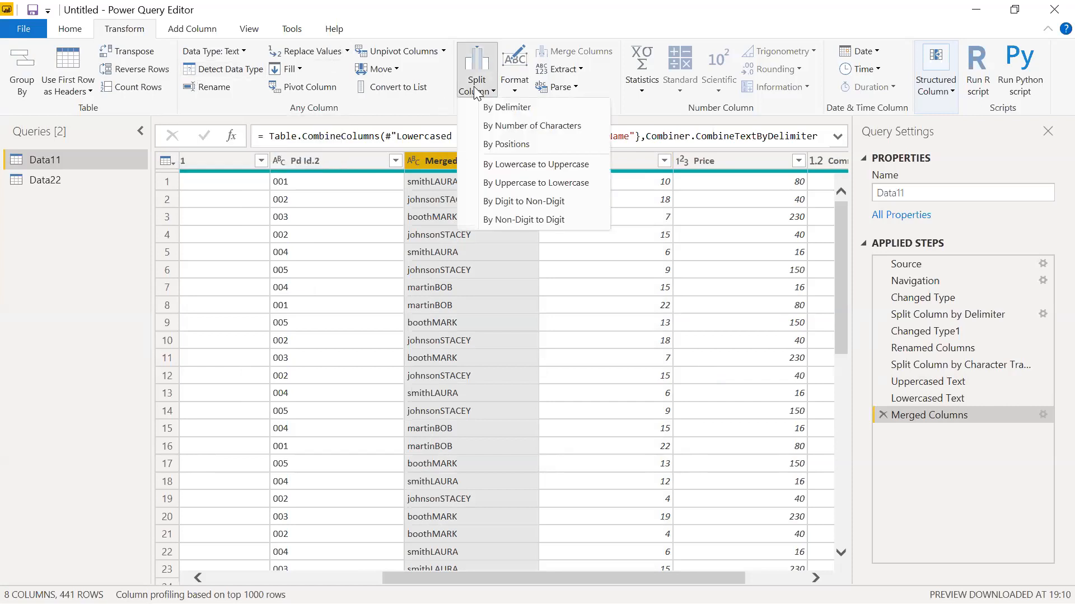
pyautogui.click(515, 165)
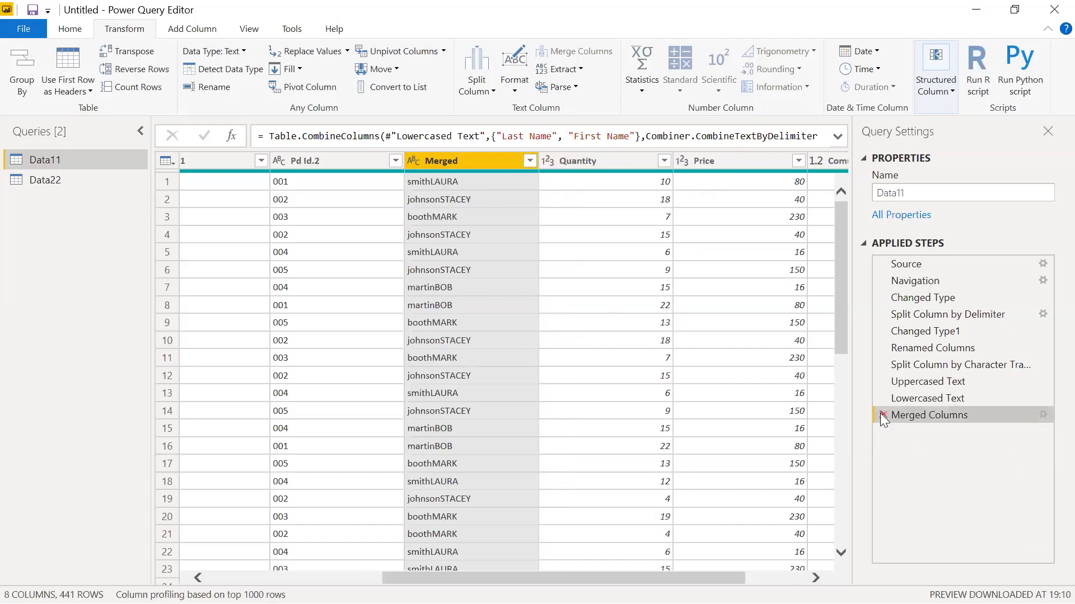
# Step: Remove the applied steps of Data11 that follow Renamed Columns, including the merge, the case changes and the Pd Id split
pyautogui.click(882, 415)
pyautogui.click(881, 389)
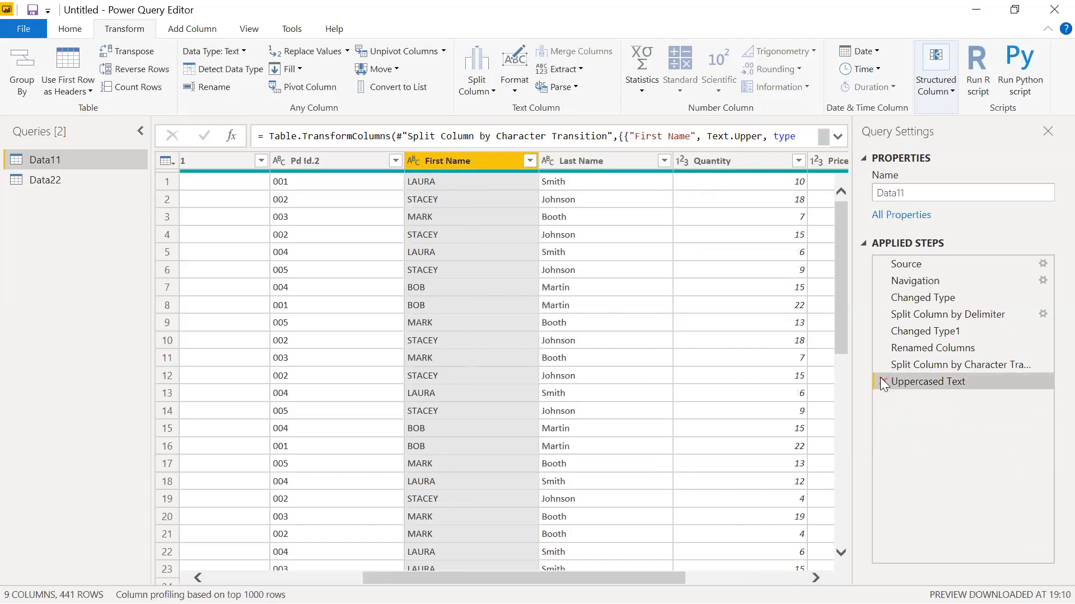
pyautogui.click(880, 373)
pyautogui.click(880, 362)
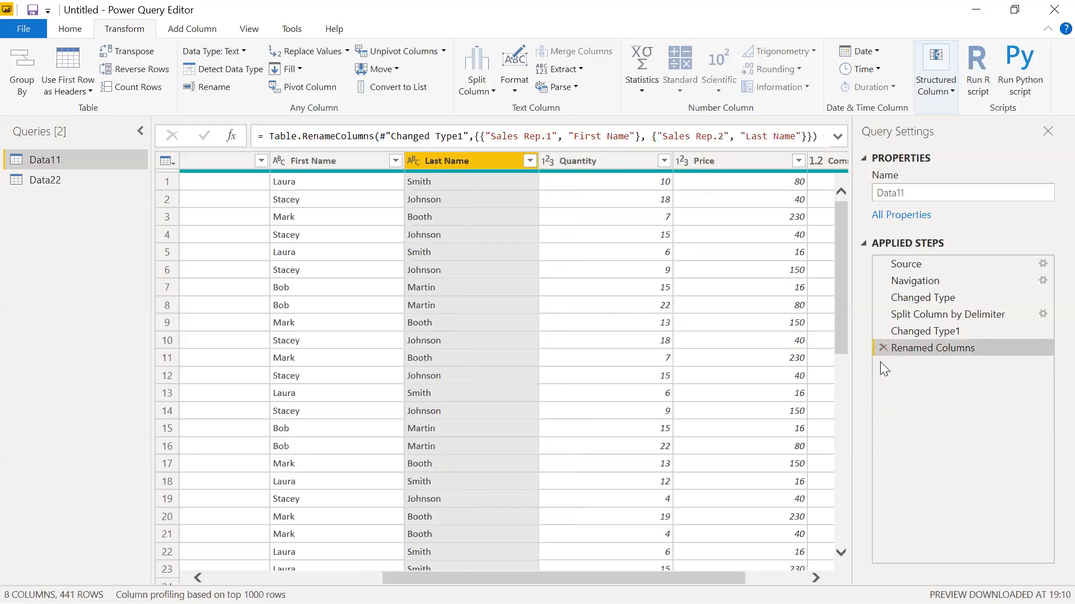
# Step: Convert the text in the Last Name column to uppercase and the First Name column to lowercase
pyautogui.click(318, 235)
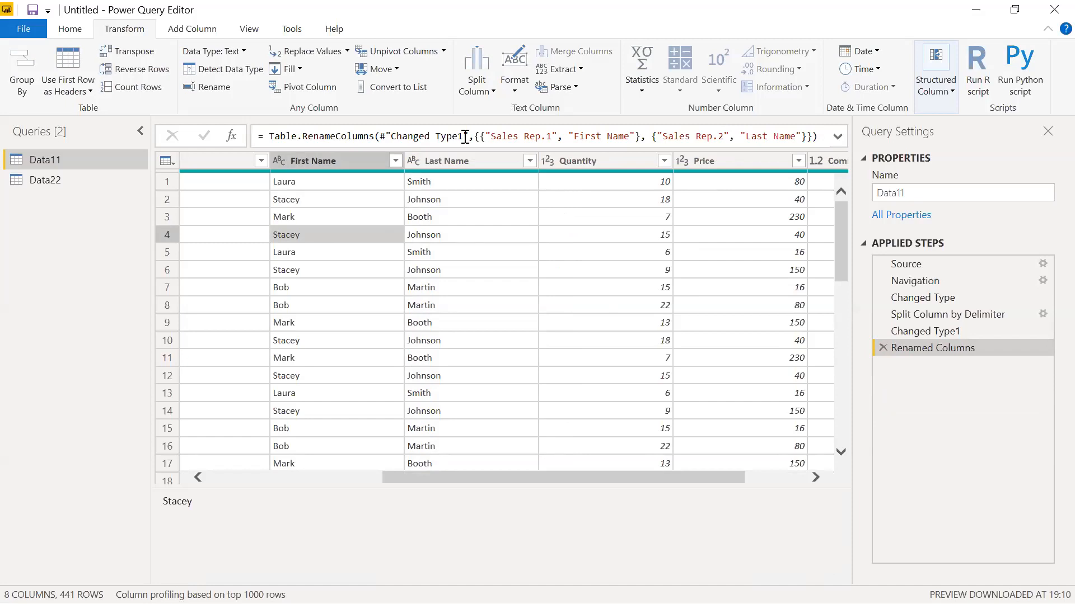
pyautogui.click(440, 161)
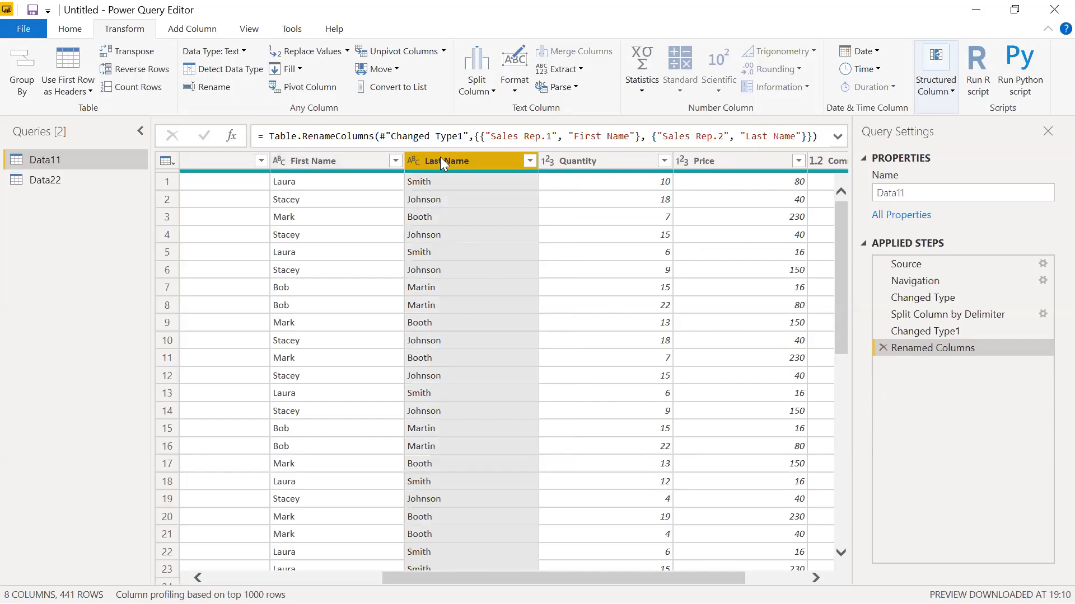
pyautogui.click(513, 87)
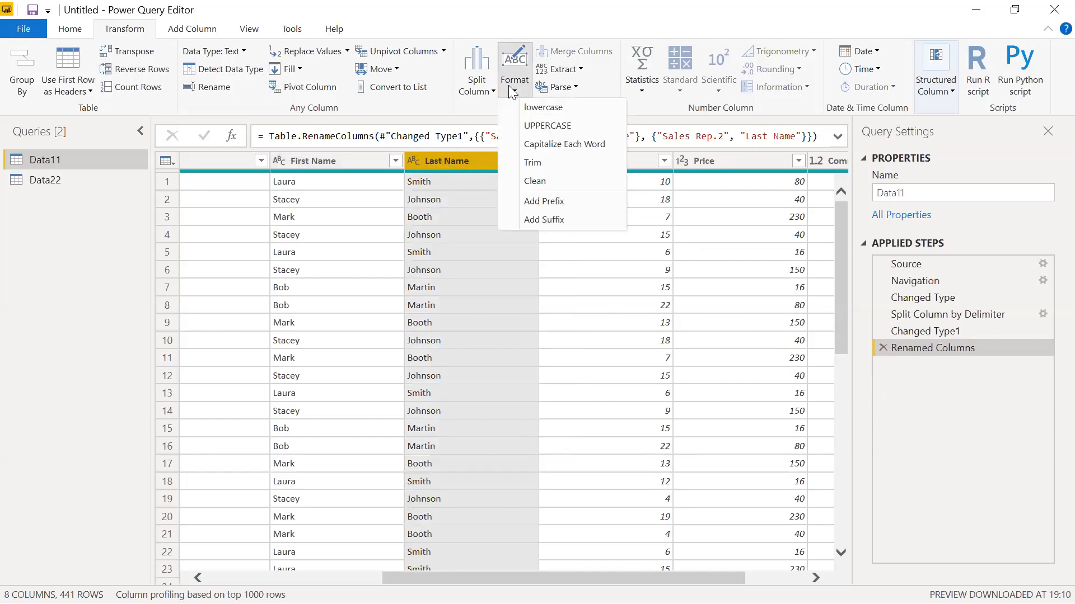
pyautogui.click(529, 126)
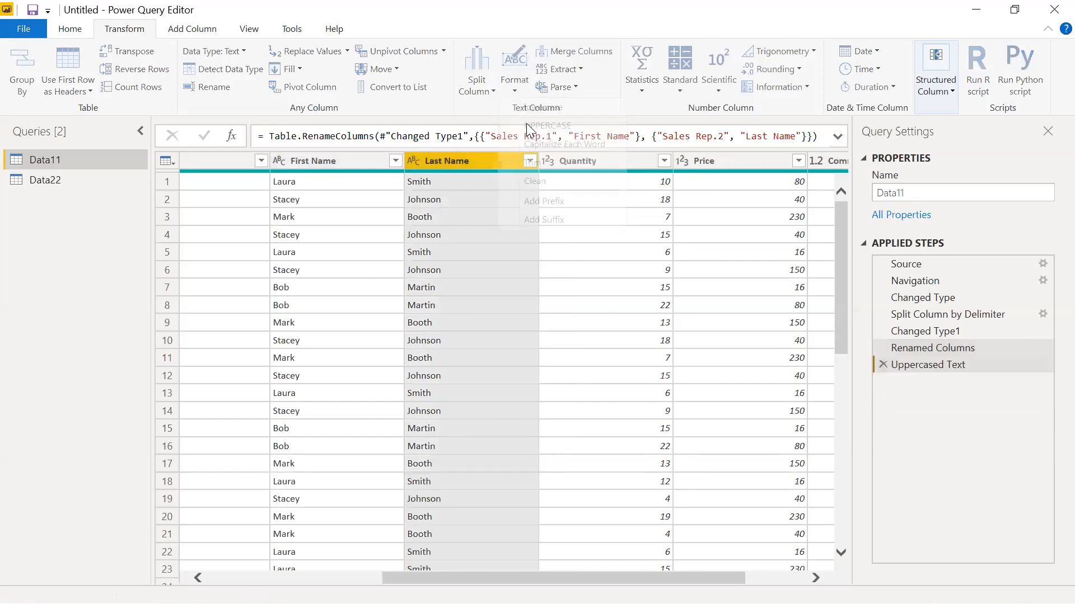
pyautogui.click(364, 162)
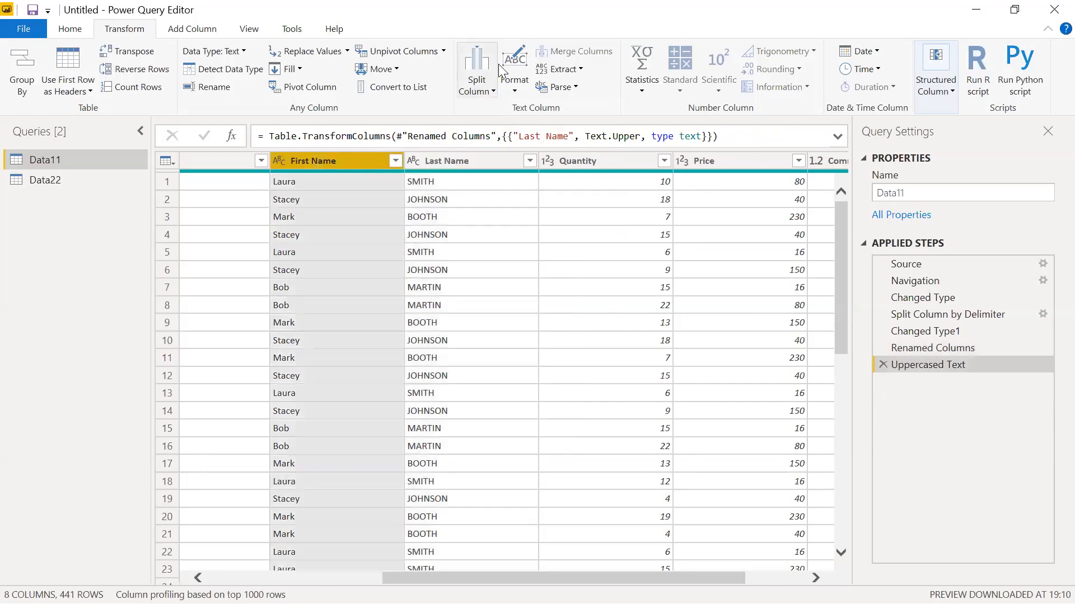
pyautogui.click(516, 83)
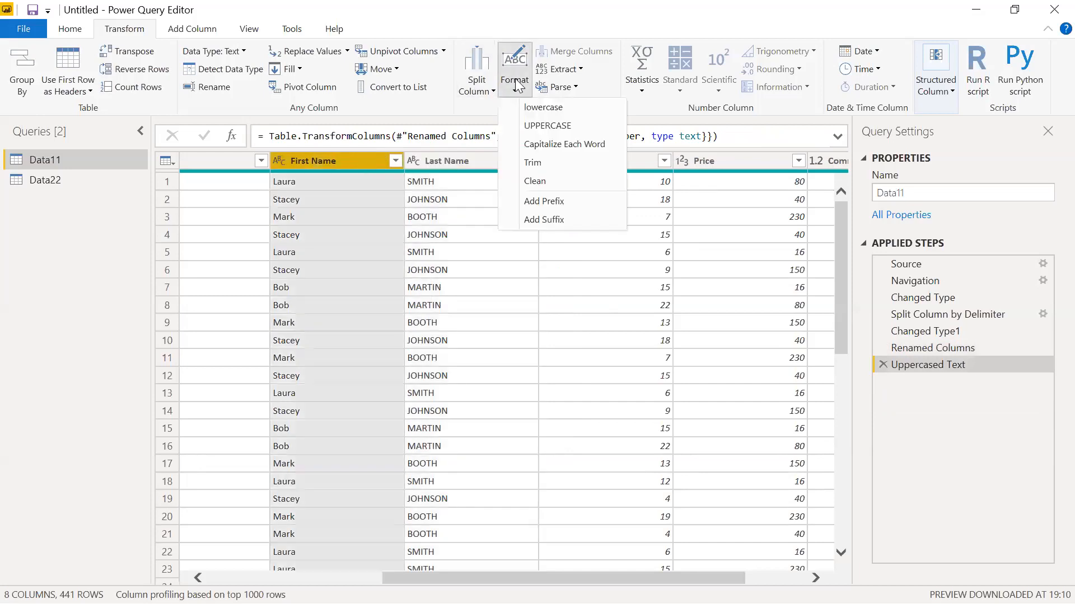
pyautogui.click(535, 109)
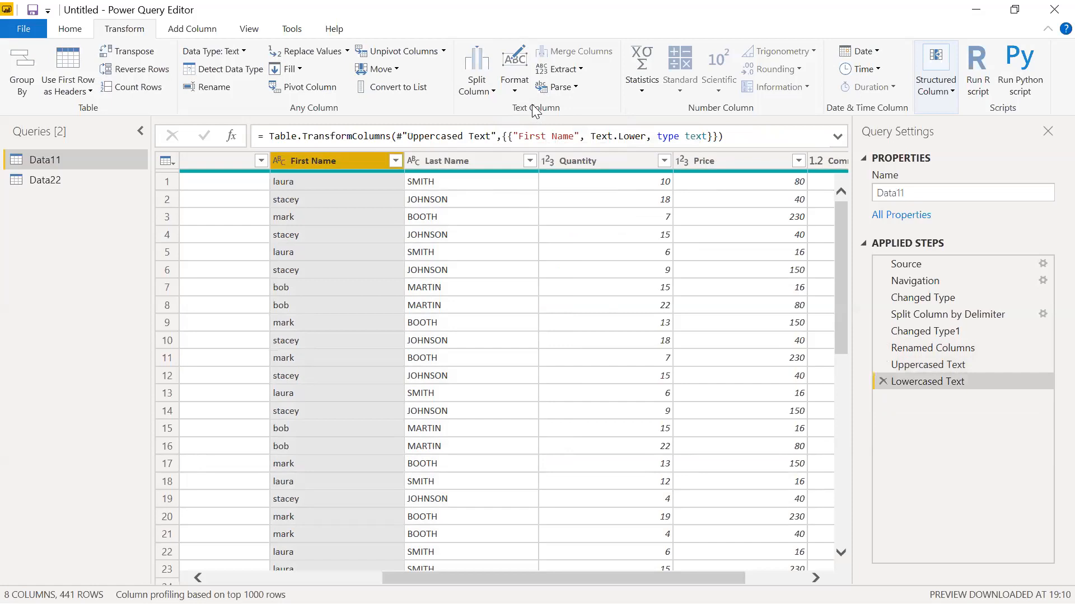
# Step: Merge the First Name and Last Name columns, in that order, with no separator into a column named Merged
pyautogui.click(419, 160)
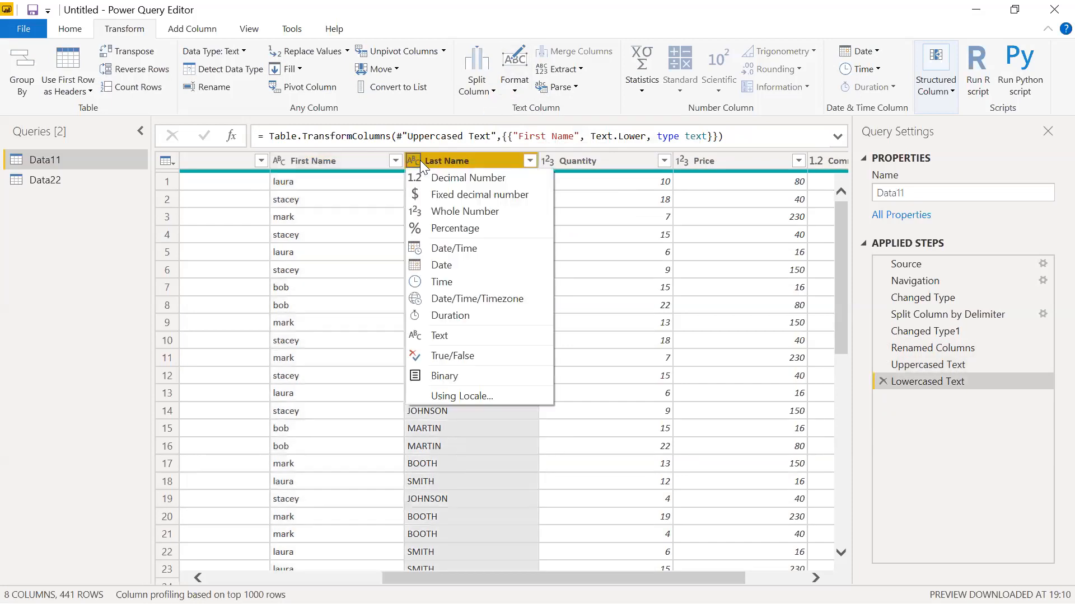
pyautogui.click(369, 162)
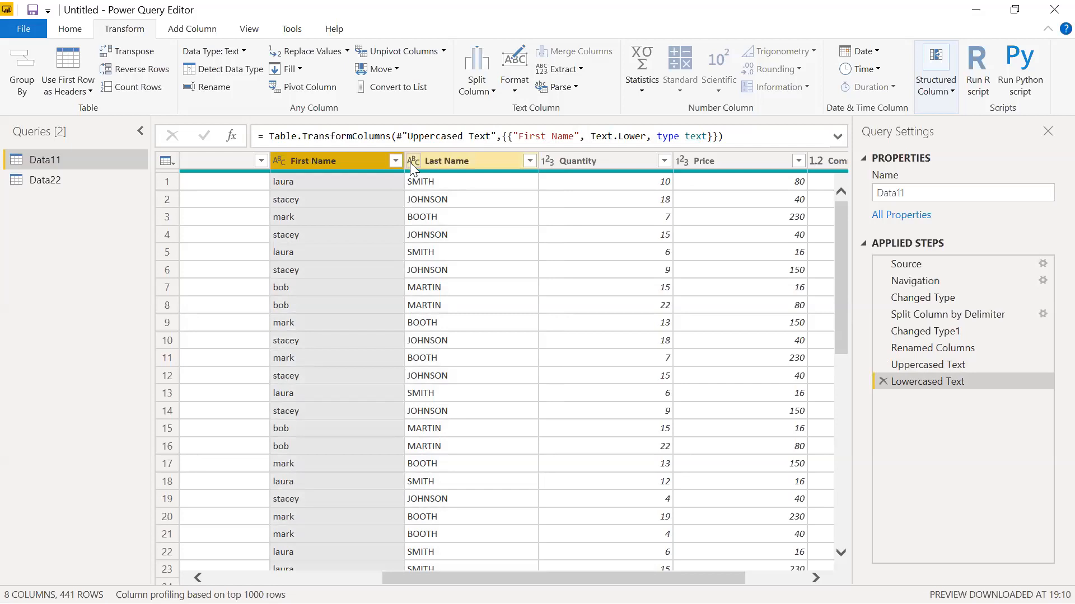
pyautogui.keyDown('ctrl'); pyautogui.click(424, 158); pyautogui.keyUp('ctrl')
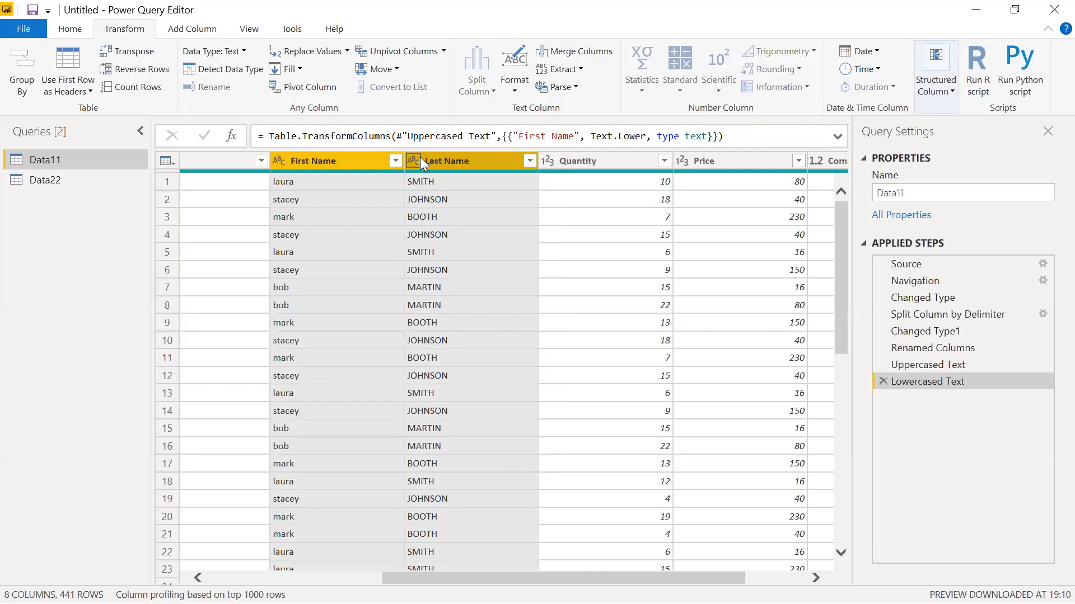
pyautogui.click(560, 52)
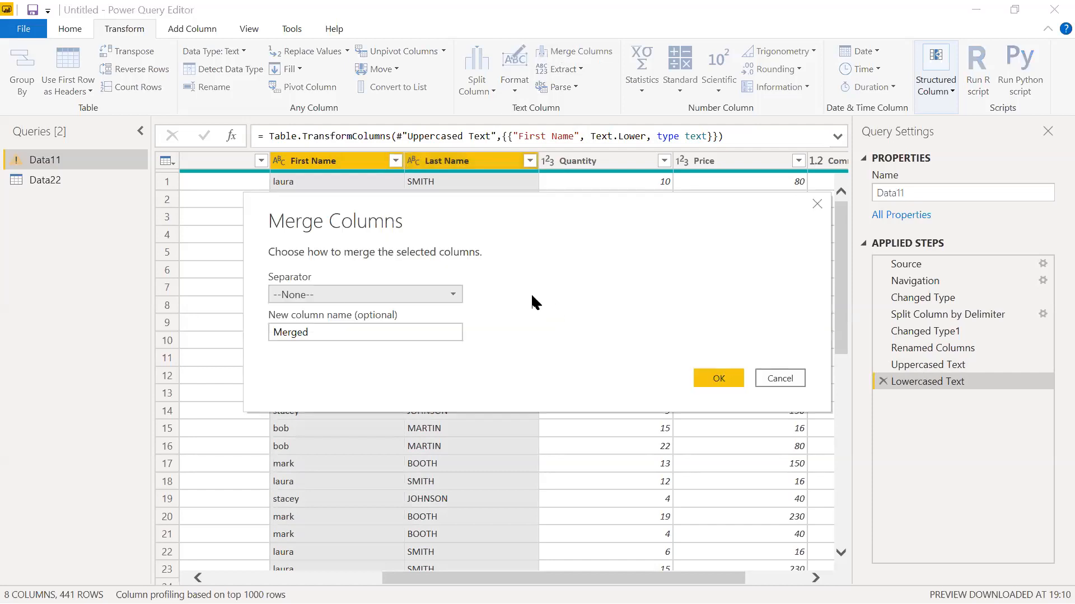
pyautogui.click(719, 378)
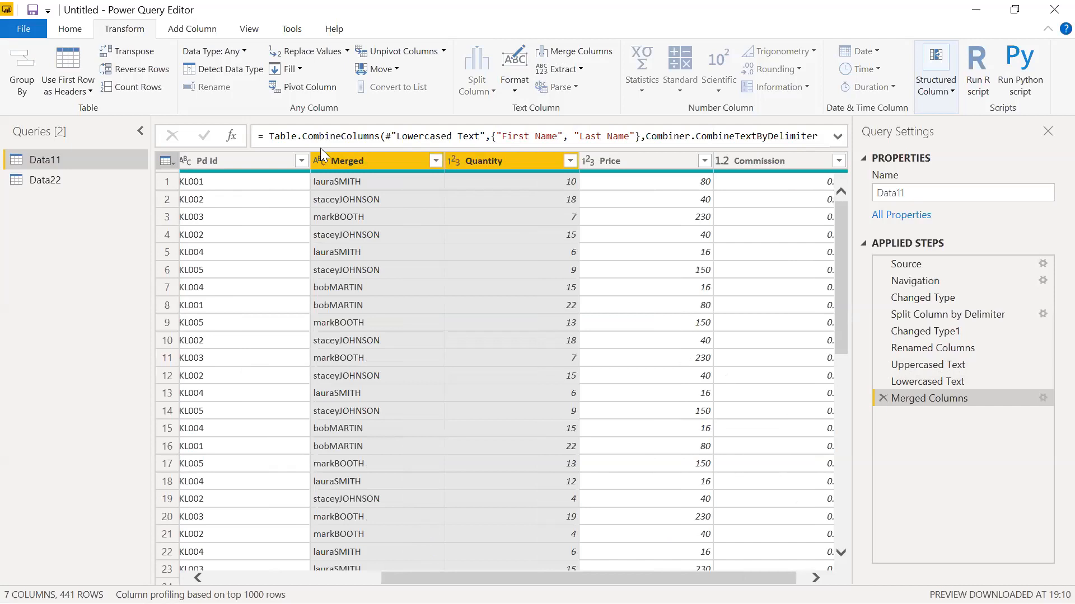
# Step: Split the Merged column by the transition from lowercase to uppercase
pyautogui.click(498, 156)
pyautogui.click(409, 162)
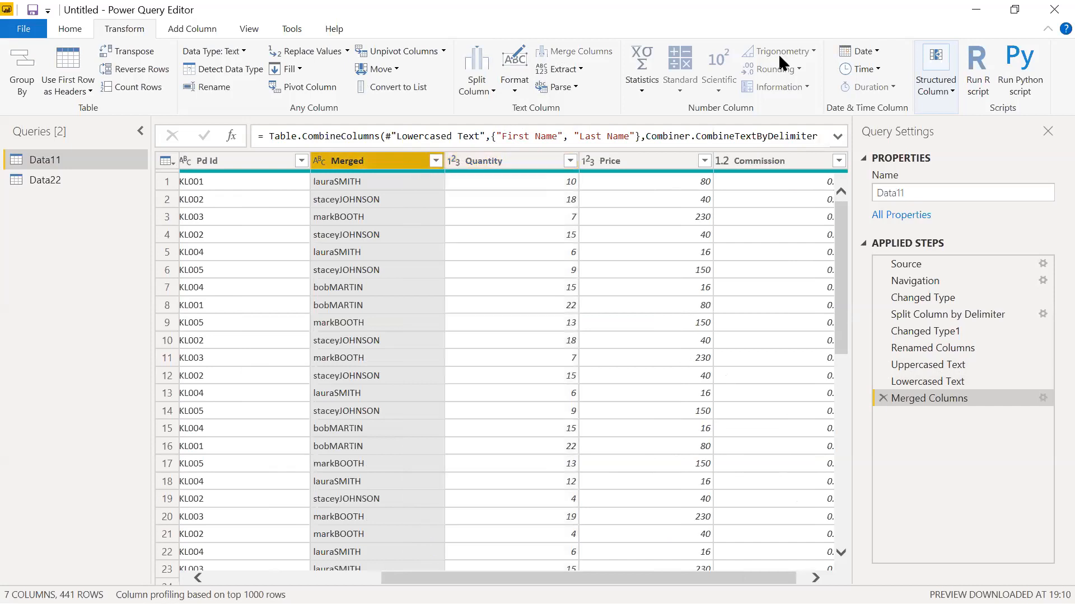
pyautogui.click(474, 92)
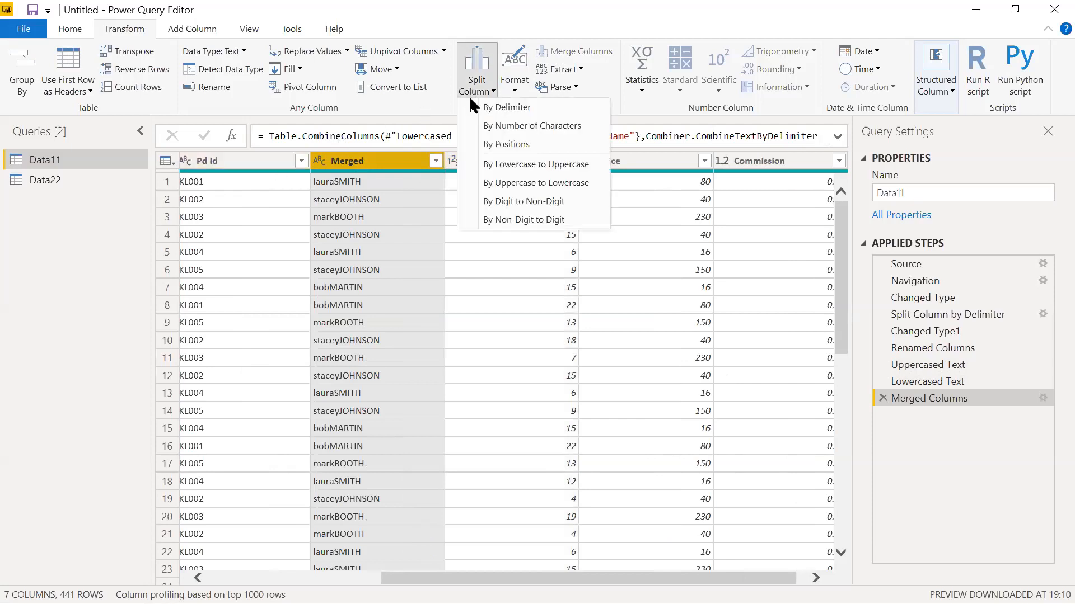
pyautogui.click(501, 165)
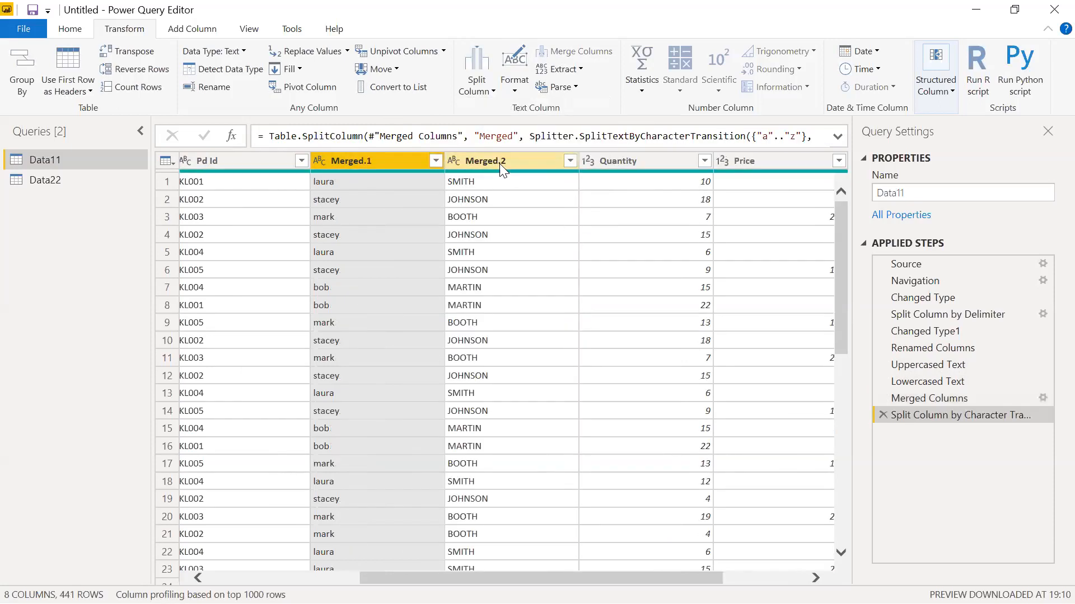
# Step: Capitalize each word in the Merged.1 and Merged.2 columns
pyautogui.click(510, 88)
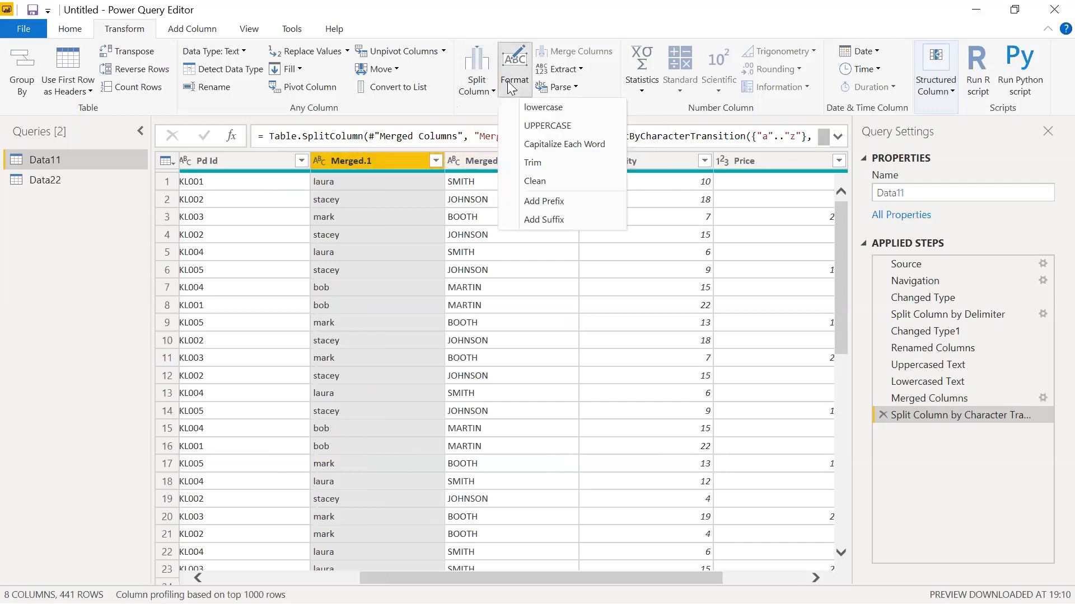
pyautogui.click(542, 144)
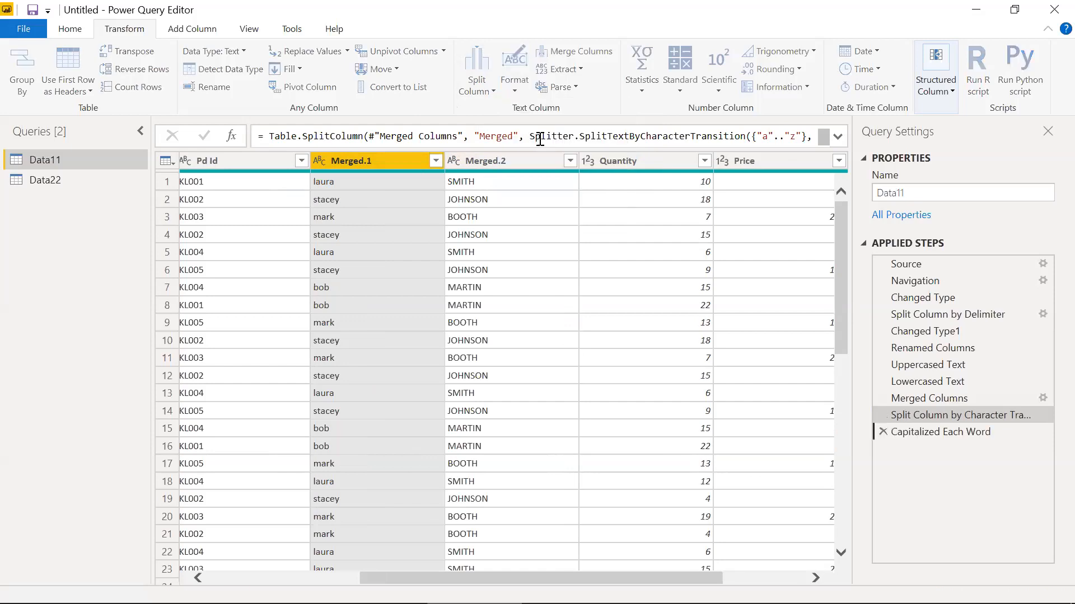
pyautogui.click(489, 159)
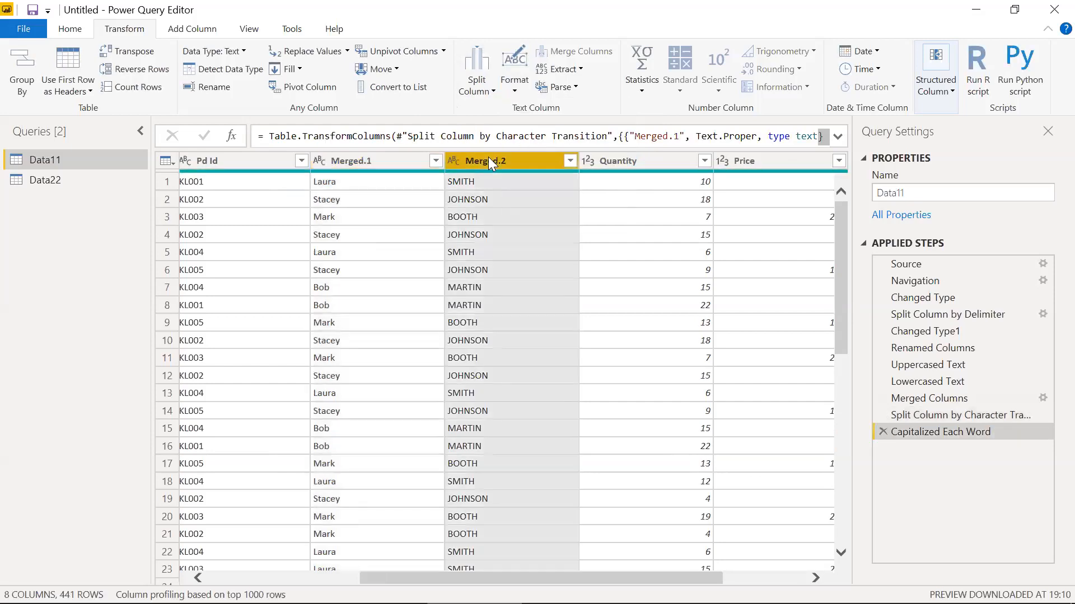
pyautogui.click(514, 88)
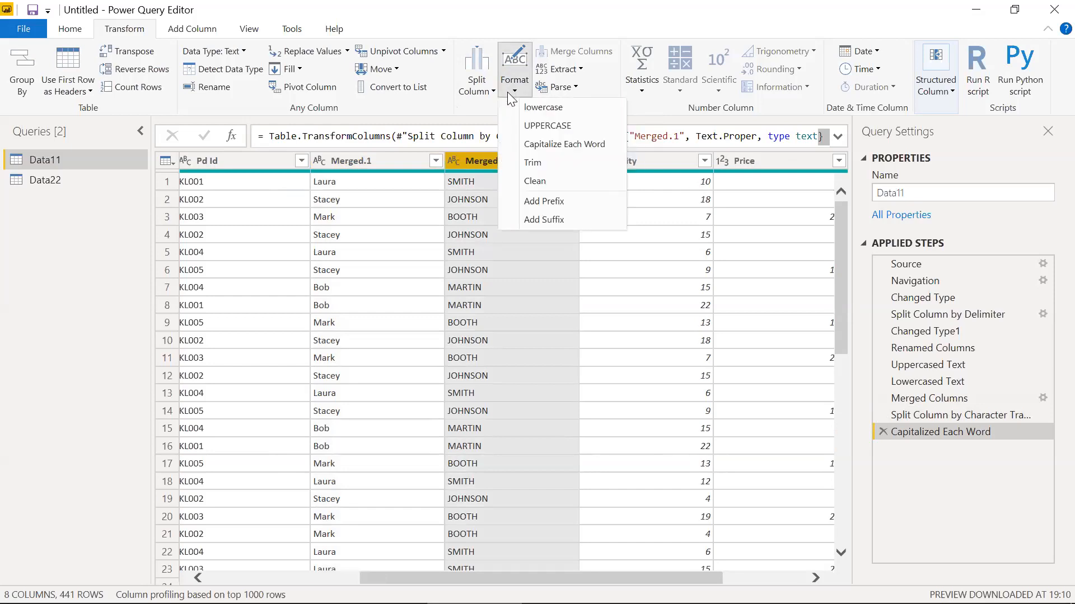
pyautogui.click(531, 143)
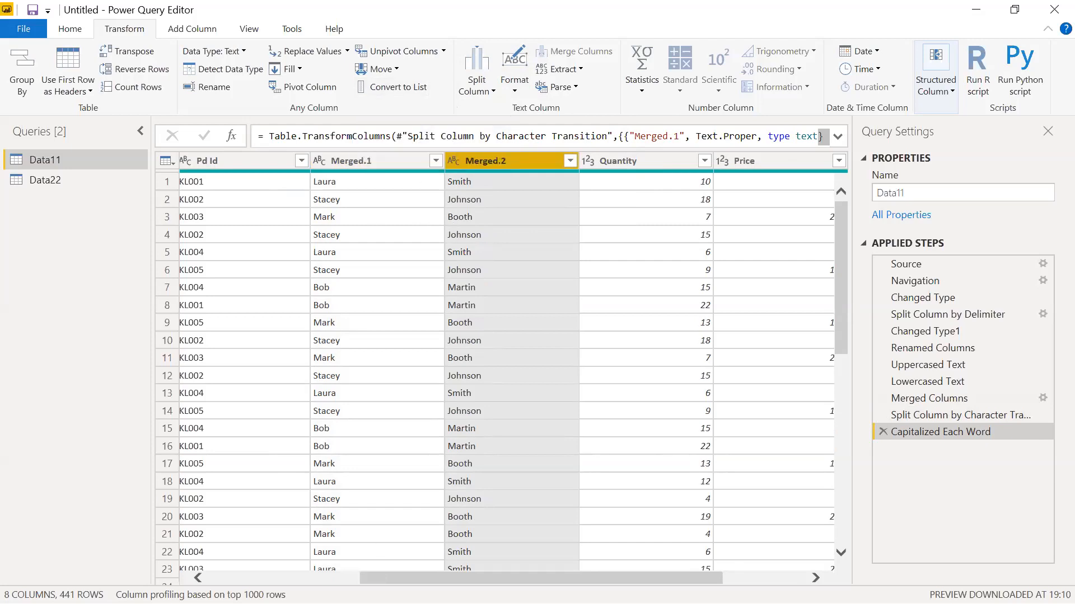
# Step: Split the Pd Id column by the transition from non-digit to digit
pyautogui.hscroll(-5, 334, 343)
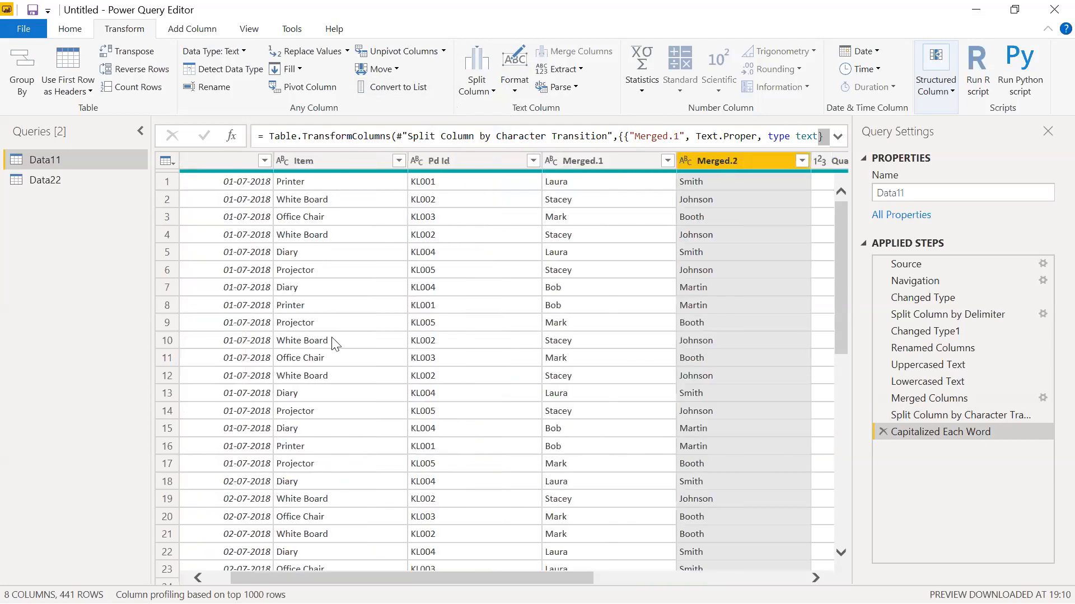
pyautogui.click(452, 160)
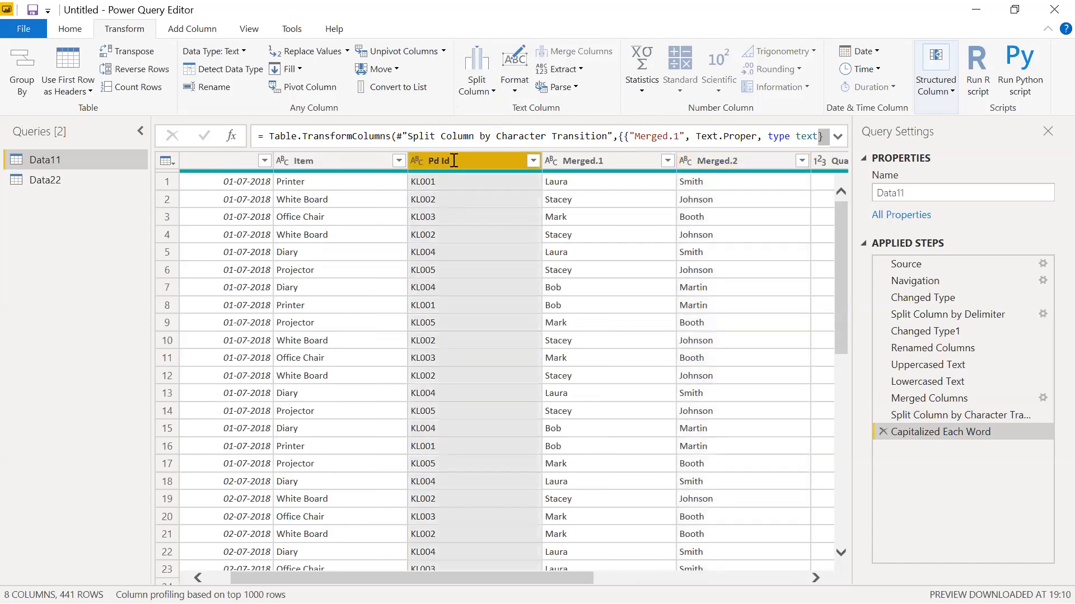
pyautogui.click(488, 91)
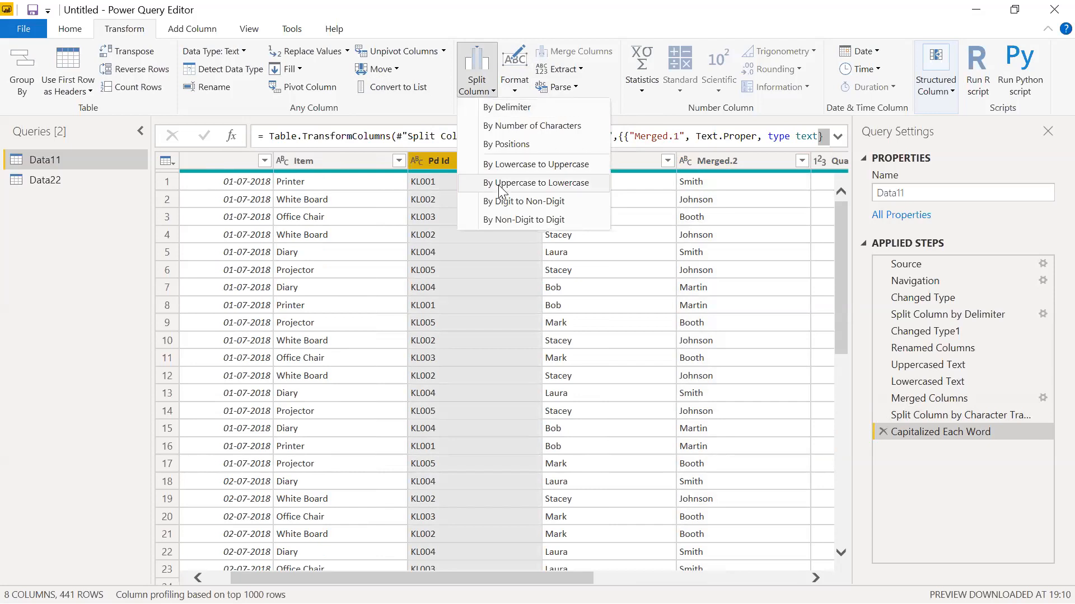
pyautogui.click(500, 215)
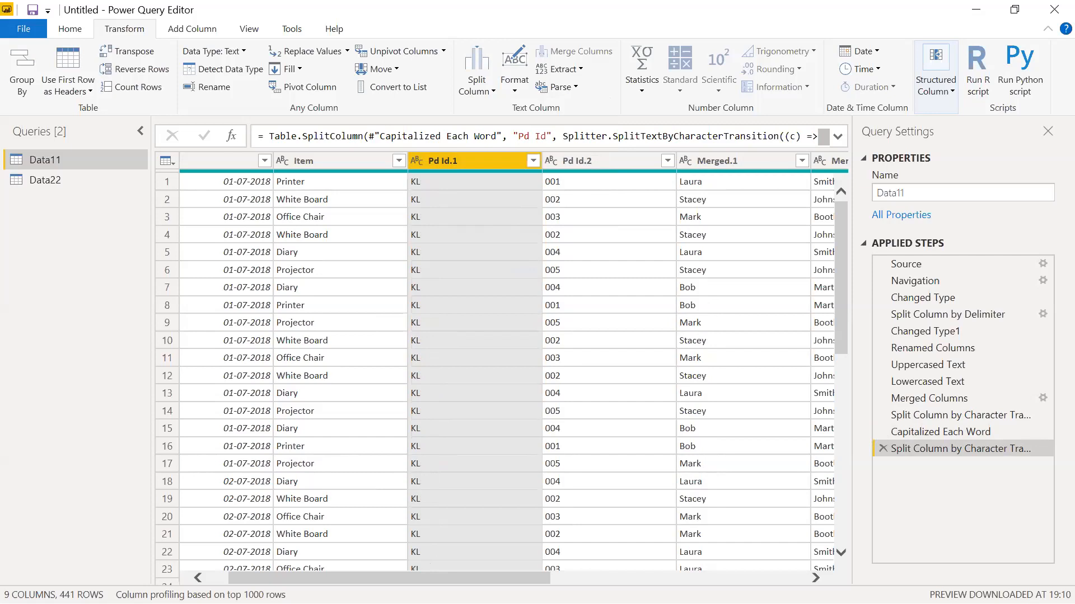
pyautogui.moveTo(389, 578); pyautogui.dragTo(338, 578)
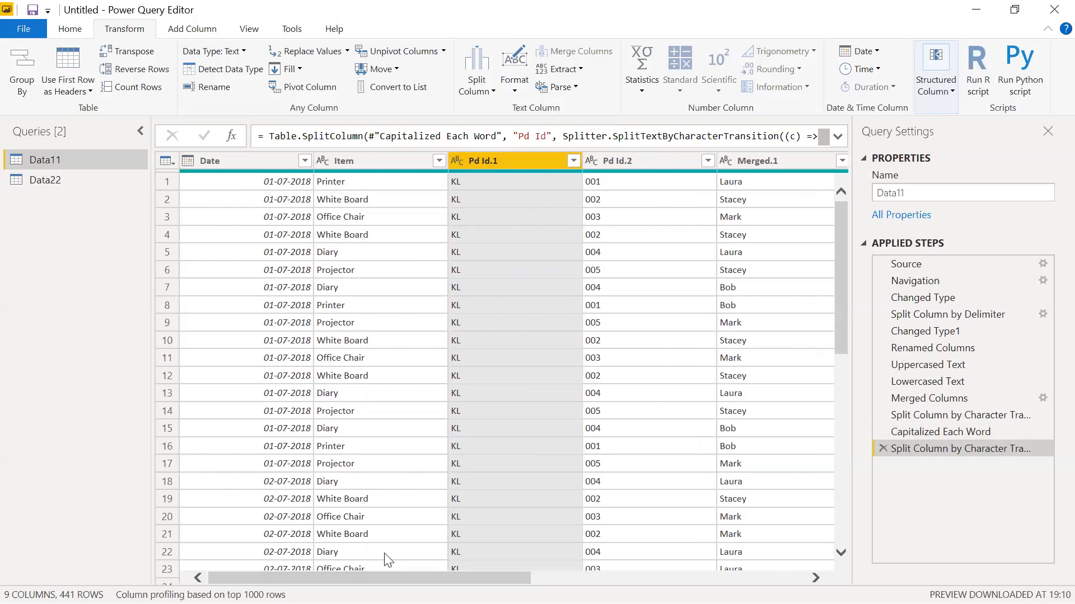
pyautogui.moveTo(386, 572); pyautogui.dragTo(572, 563)
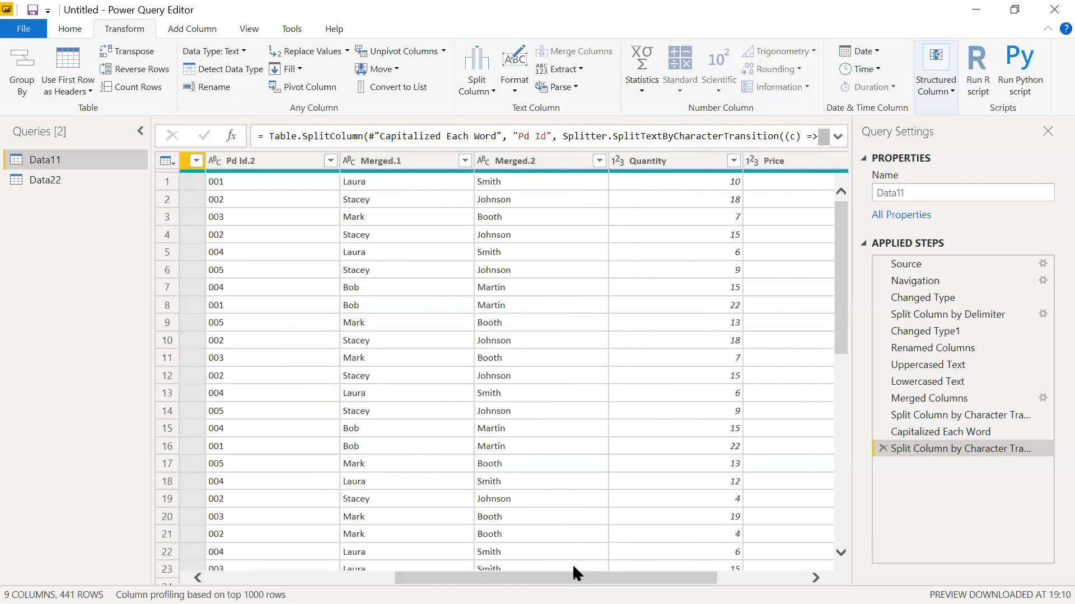
pyautogui.moveTo(577, 570); pyautogui.dragTo(580, 571)
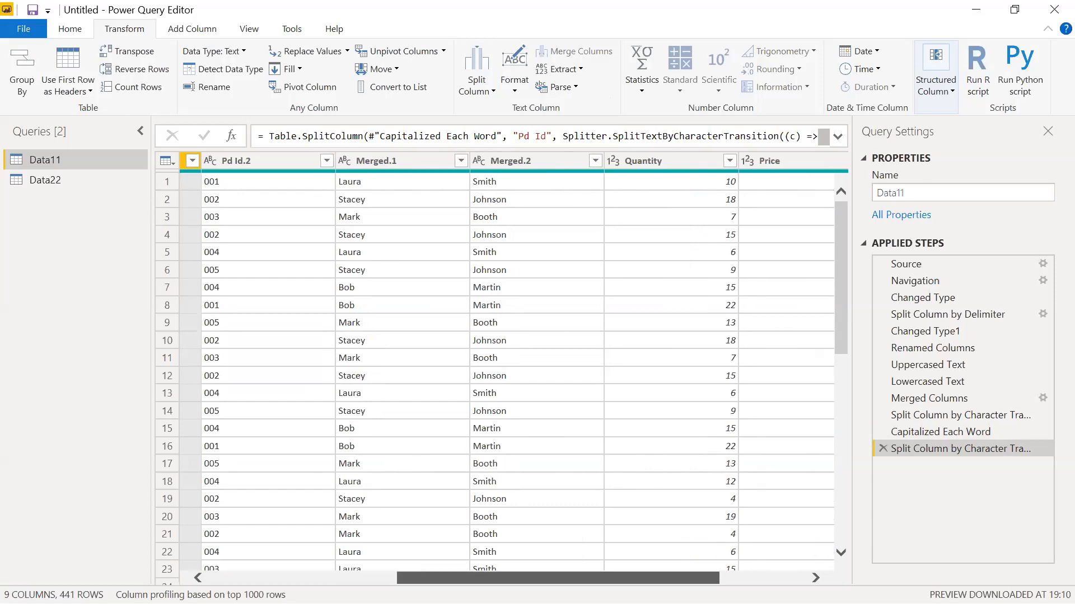
pyautogui.moveTo(580, 571); pyautogui.dragTo(667, 571)
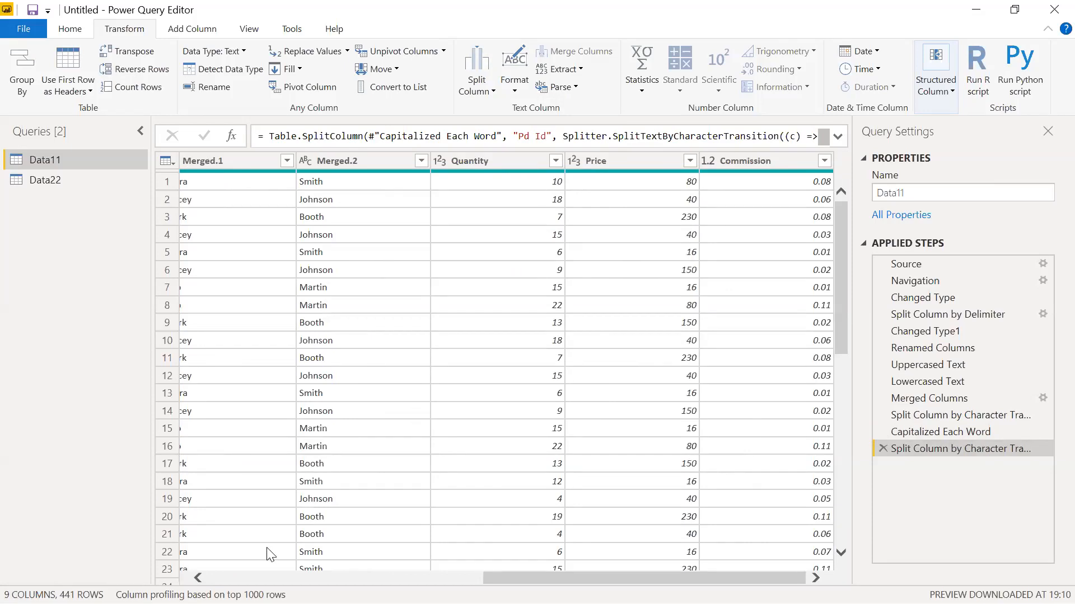
pyautogui.moveTo(644, 578); pyautogui.dragTo(369, 578)
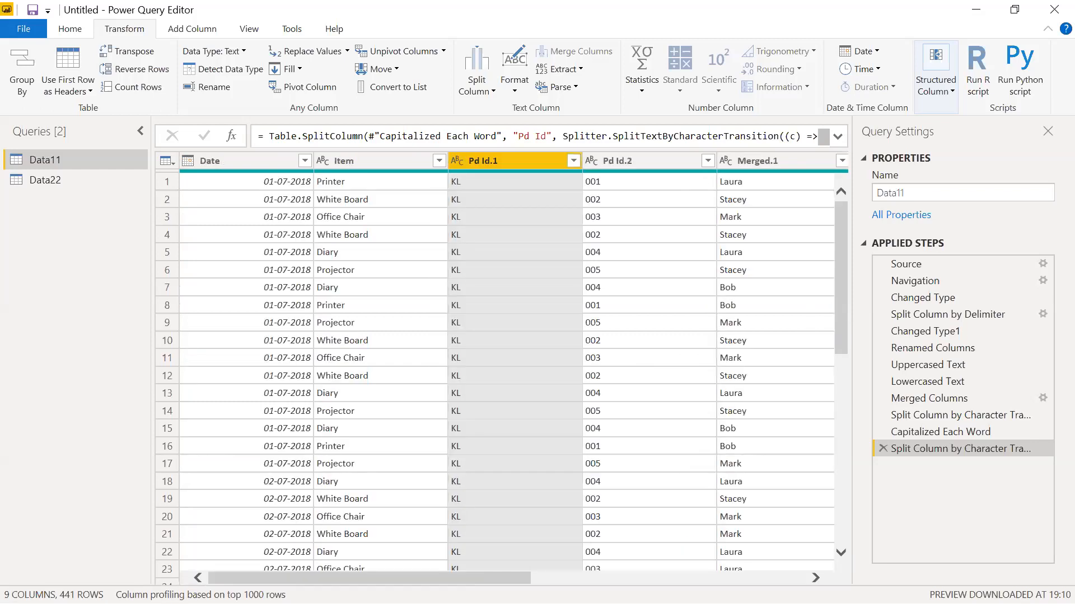